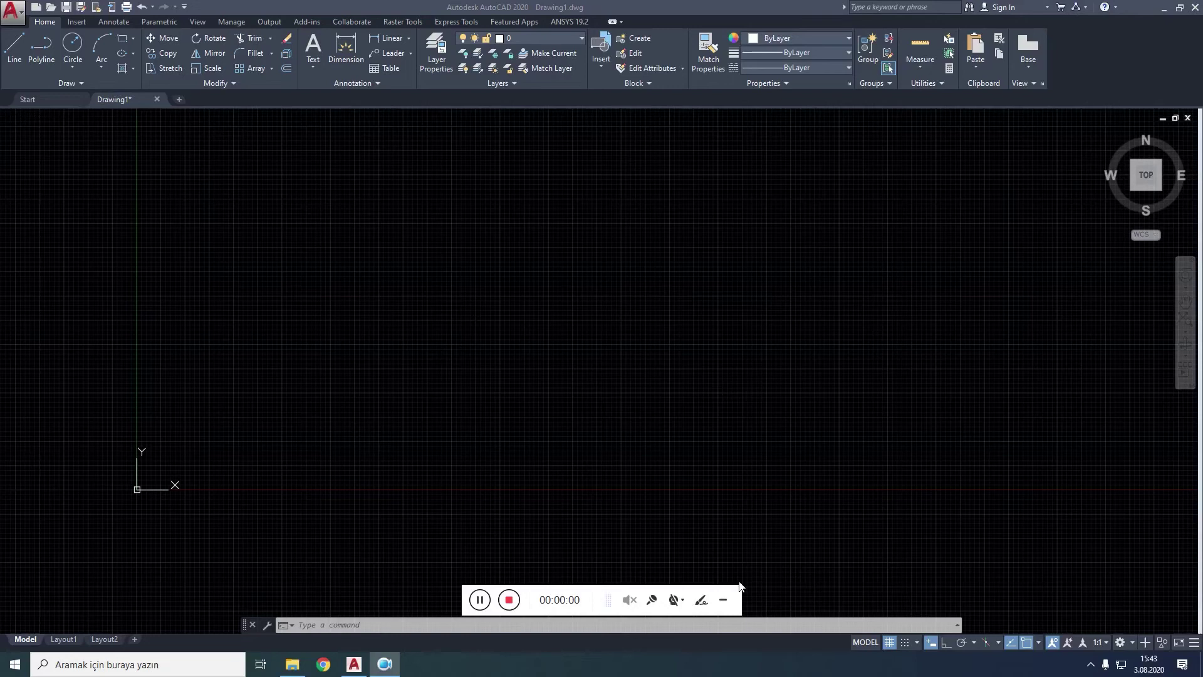
# Draw a diagonal line from lower left to upper right with the LINE command.
pyautogui.click(724, 601)
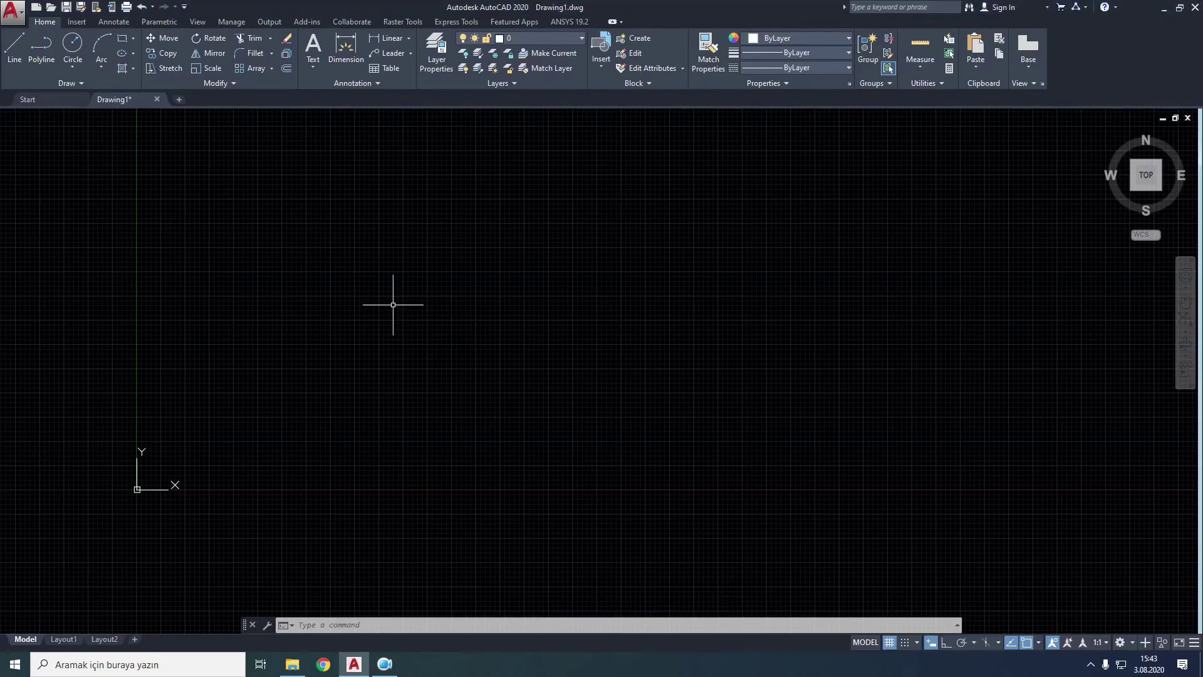
pyautogui.scroll(1, 366, 317)
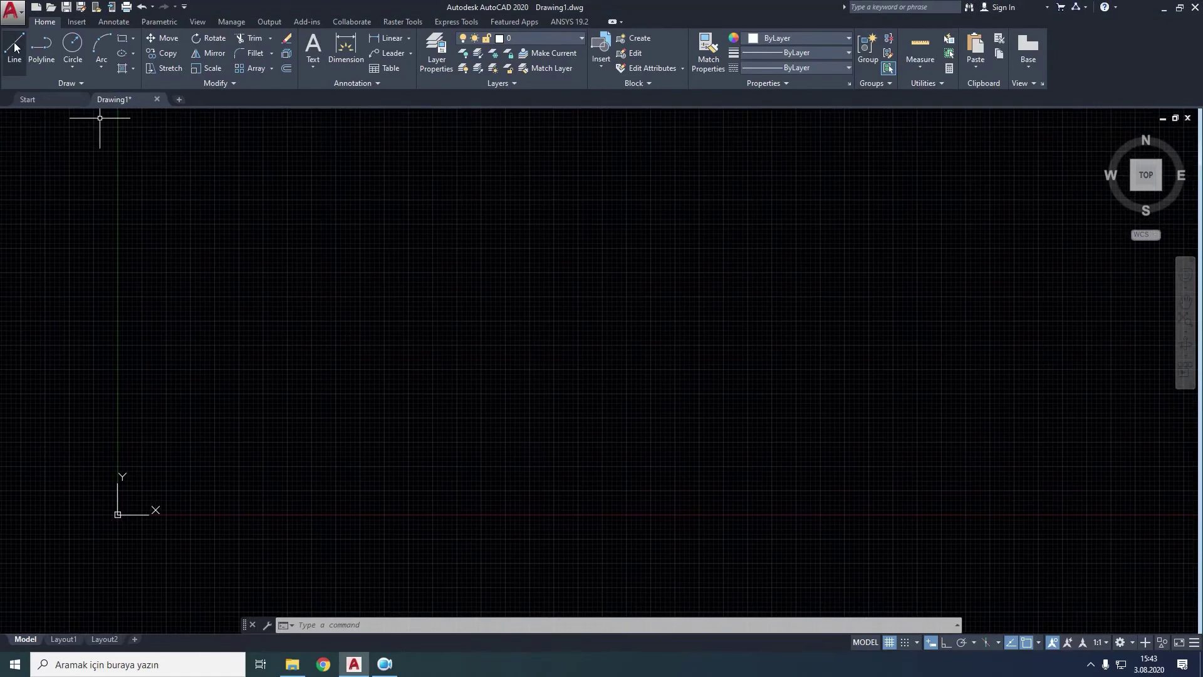
pyautogui.write('l')
pyautogui.press('Return')
pyautogui.click(206, 396)
pyautogui.click(484, 183)
pyautogui.rightClick(485, 183)
pyautogui.click(511, 190)
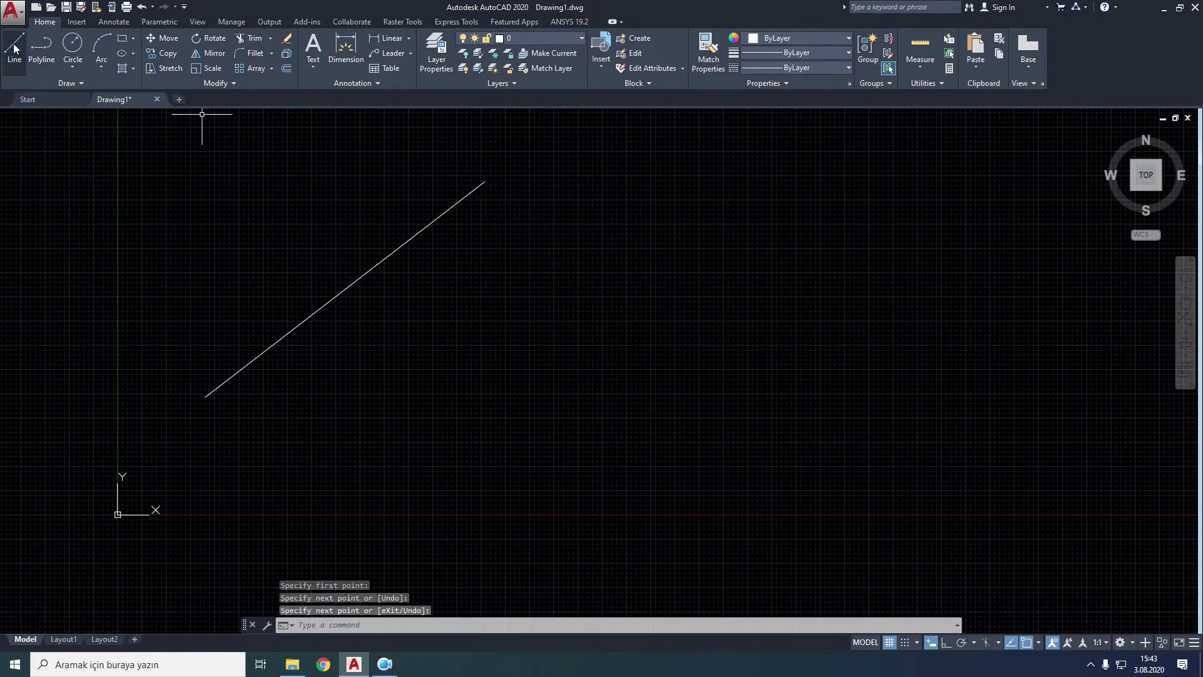
# Draw a second line below and right, parallel to the first using the Parallel snap.
pyautogui.click(14, 49)
pyautogui.click(313, 503)
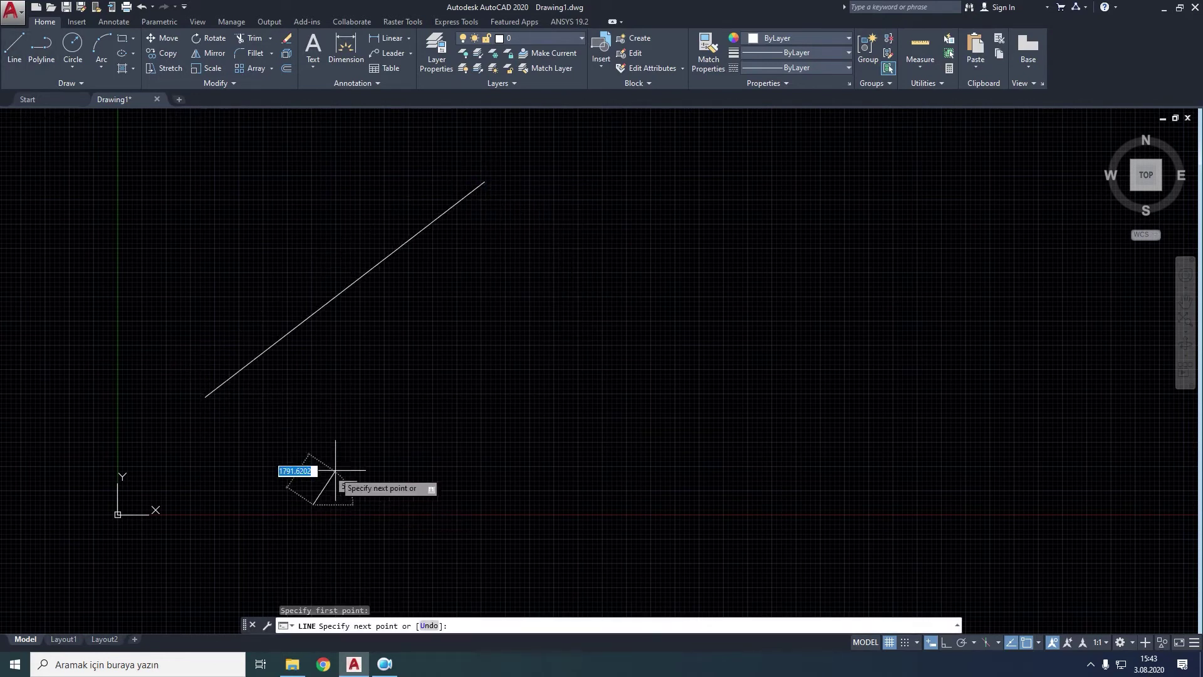
pyautogui.keyDown('shift'); pyautogui.rightClick(346, 440); pyautogui.keyUp('shift')
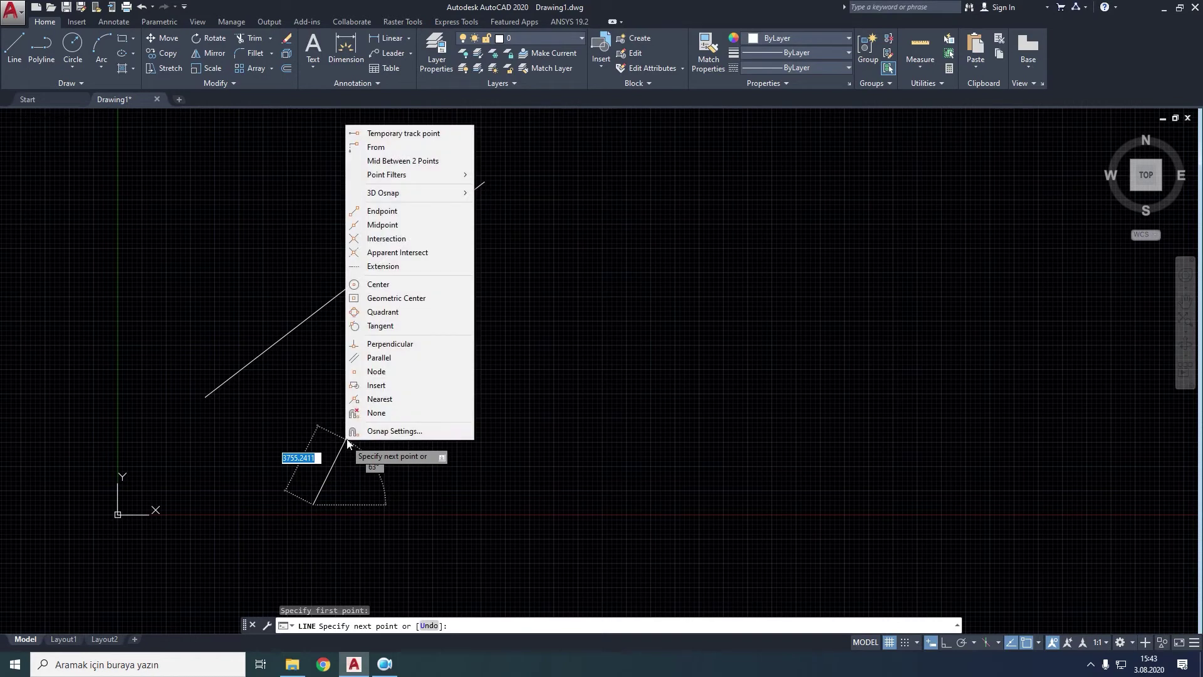
pyautogui.click(383, 358)
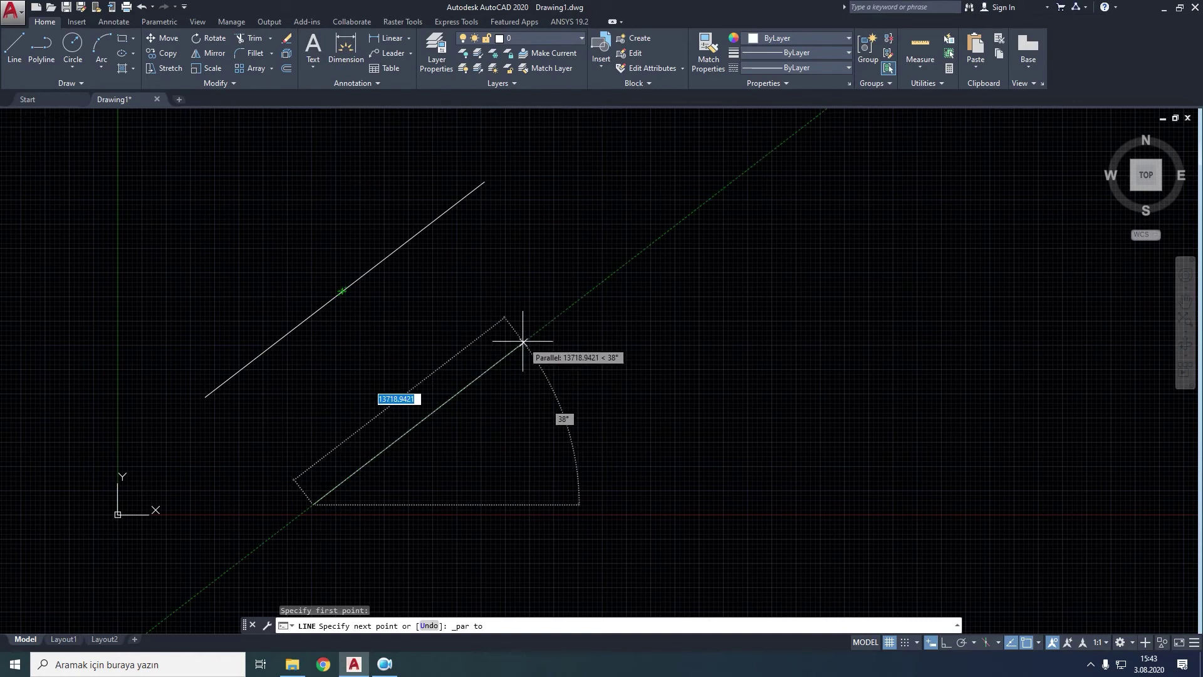
pyautogui.click(590, 290)
pyautogui.rightClick(597, 288)
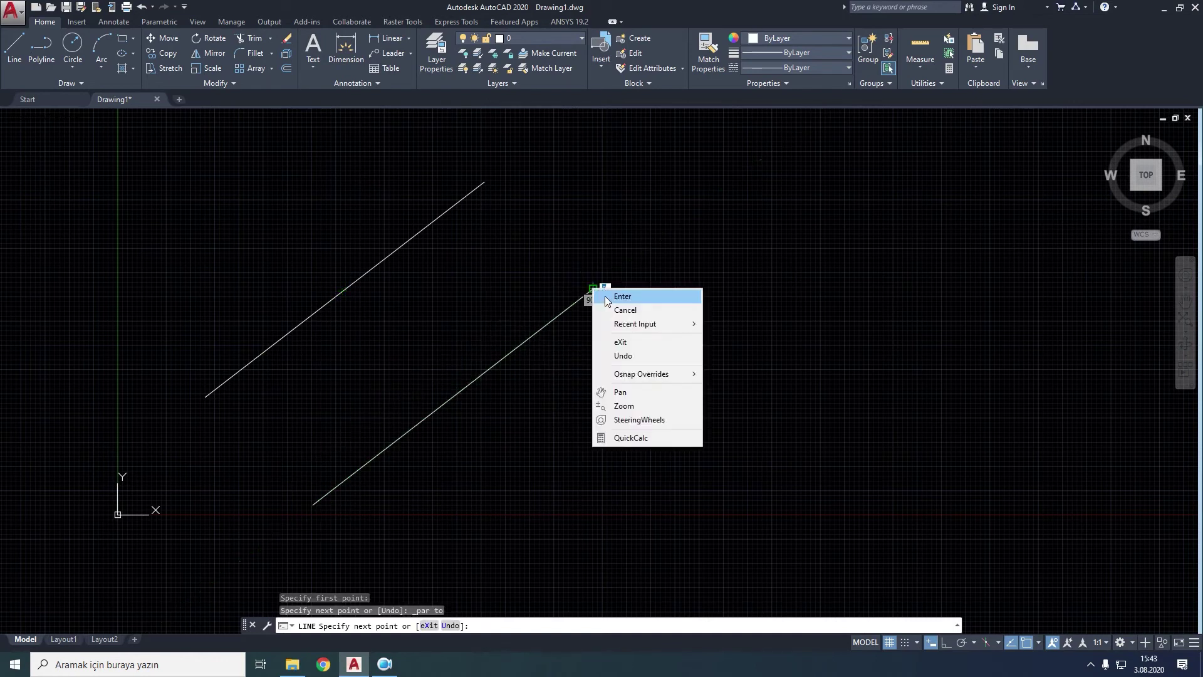
pyautogui.click(620, 295)
pyautogui.press('Return')
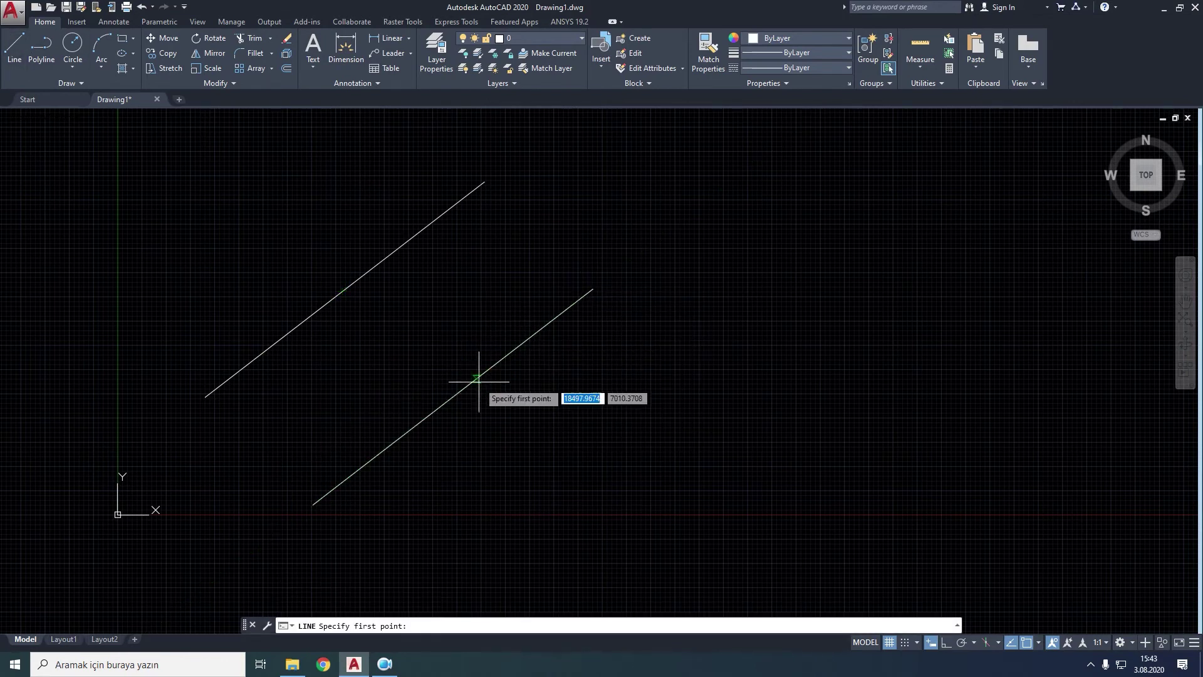
# Draw a line from the lower right ending perpendicular to the lower diagonal line.
pyautogui.moveTo(537, 442); pyautogui.dragTo(453, 326, button='middle')
pyautogui.click(558, 461)
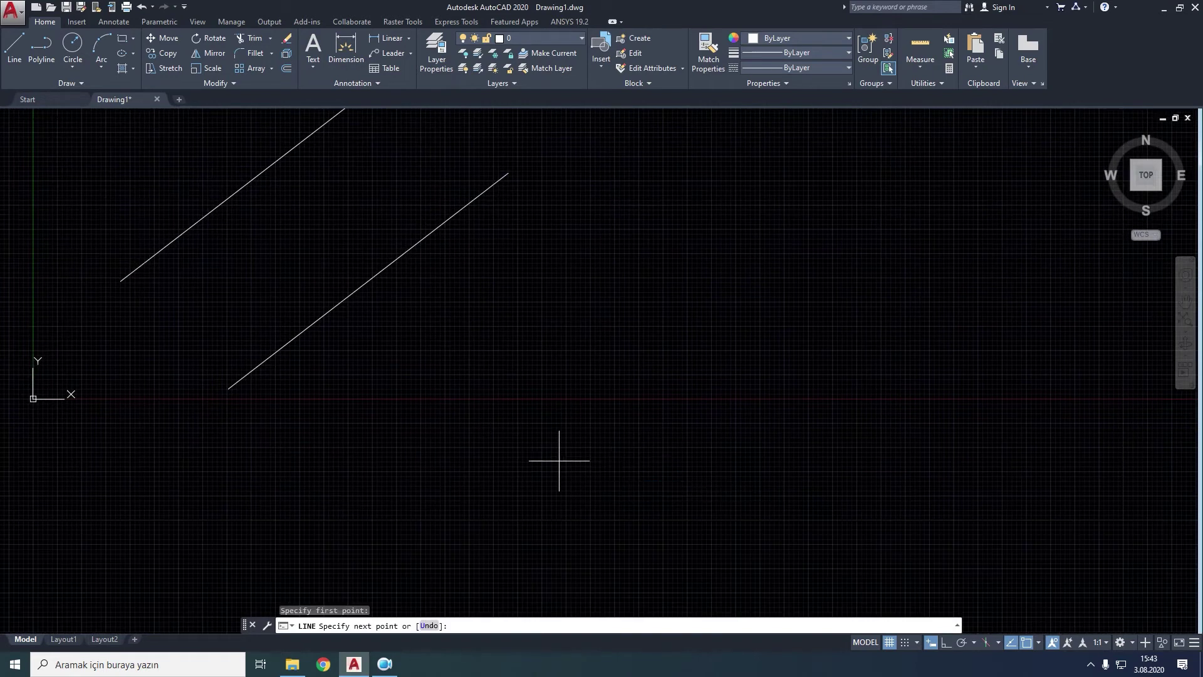
pyautogui.keyDown('shift'); pyautogui.rightClick(484, 377); pyautogui.keyUp('shift')
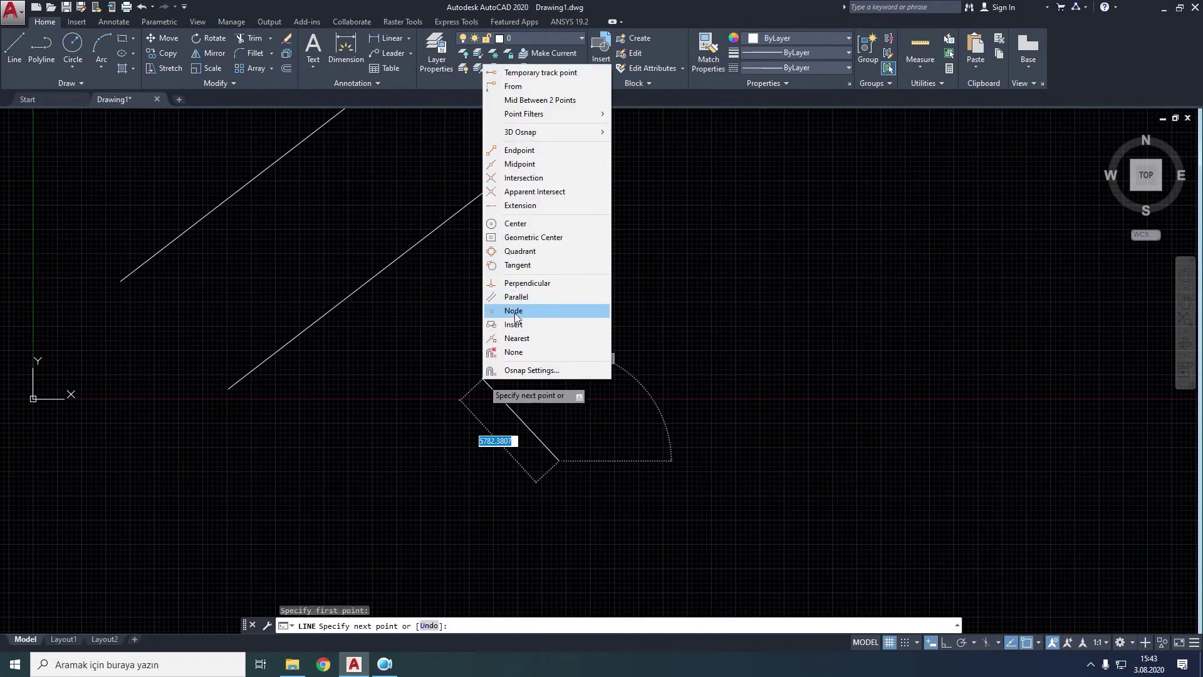
pyautogui.click(523, 282)
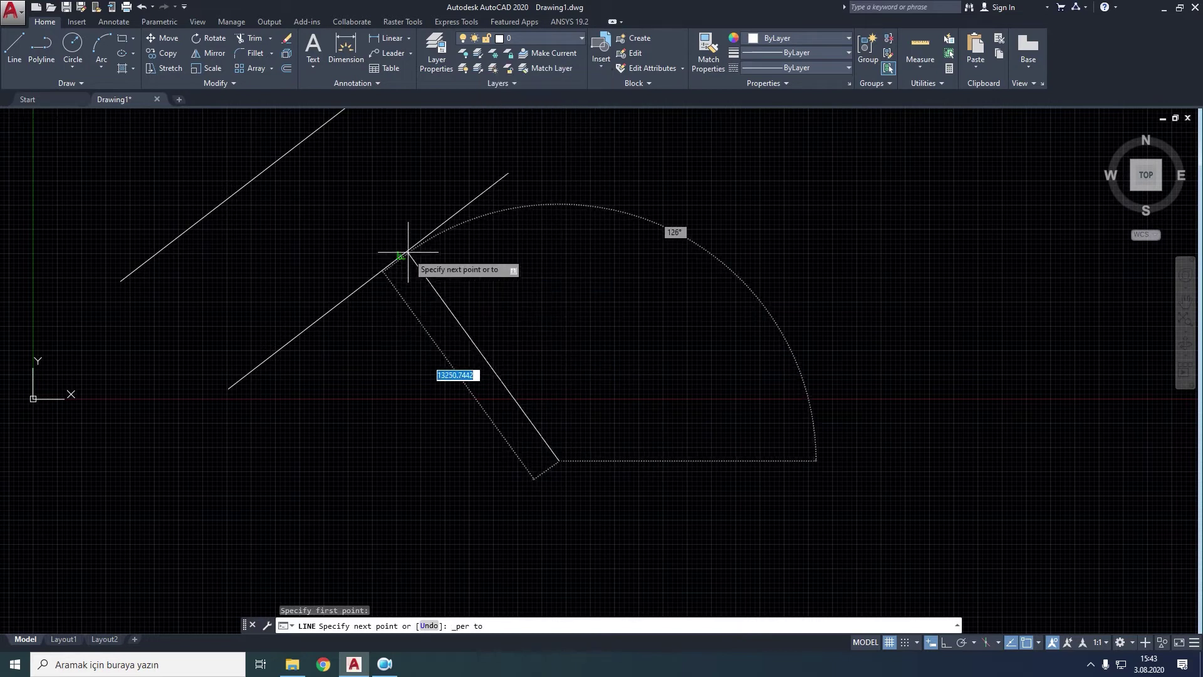
pyautogui.click(401, 255)
pyautogui.rightClick(401, 257)
pyautogui.click(426, 263)
pyautogui.moveTo(530, 282); pyautogui.dragTo(483, 327, button='middle')
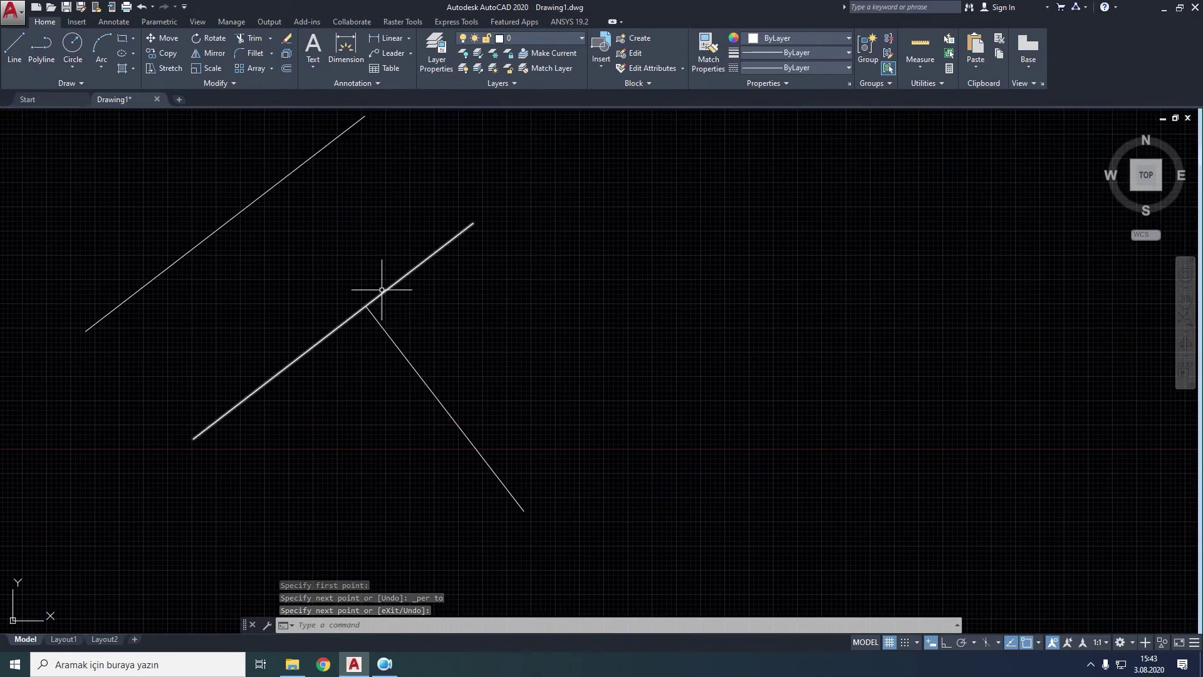
# Stretch the perpendicular line and the upper diagonal line by their endpoint grips.
pyautogui.click(461, 427)
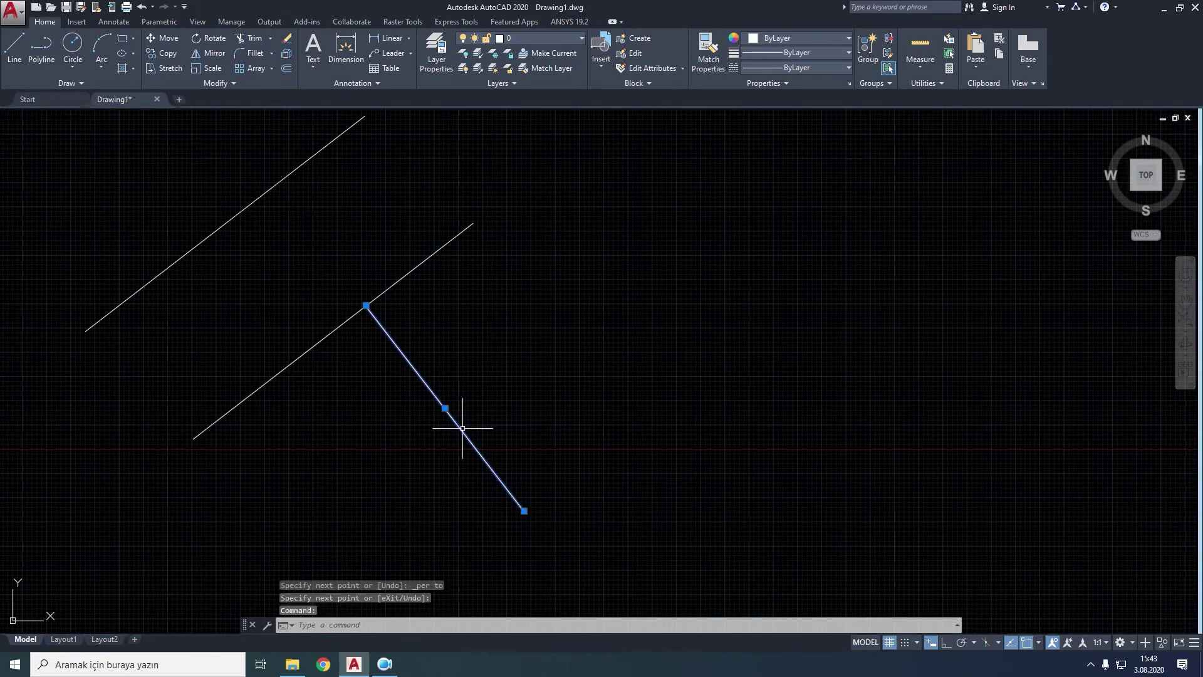
pyautogui.click(524, 511)
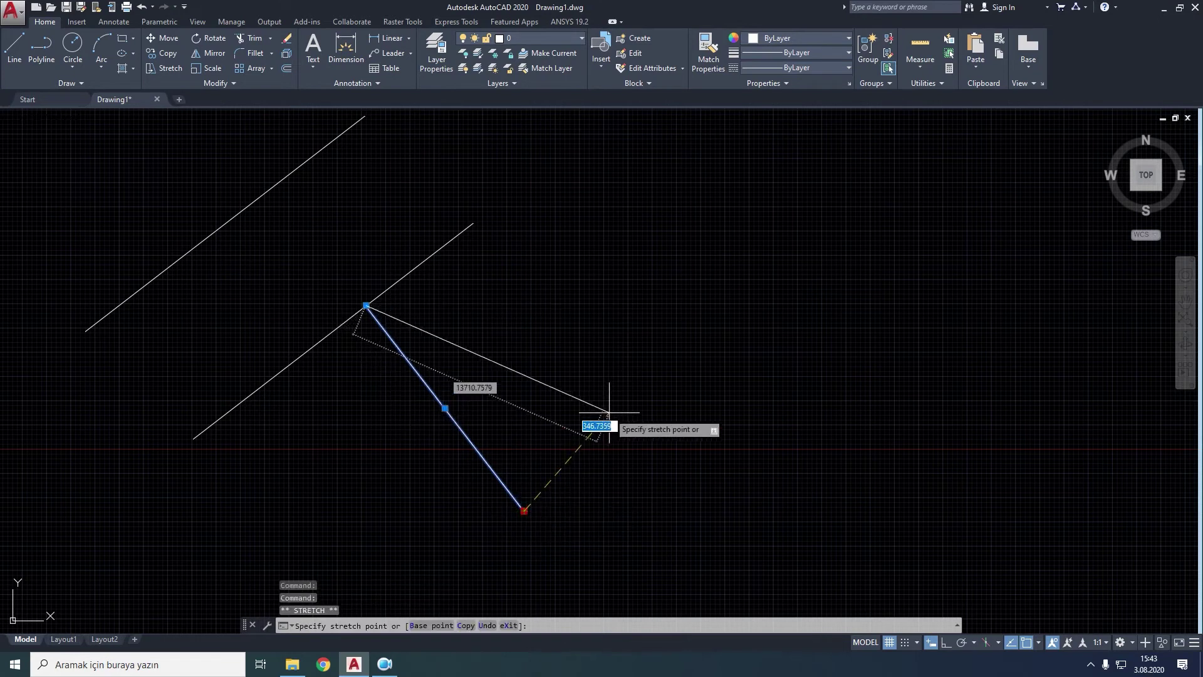
pyautogui.click(344, 135)
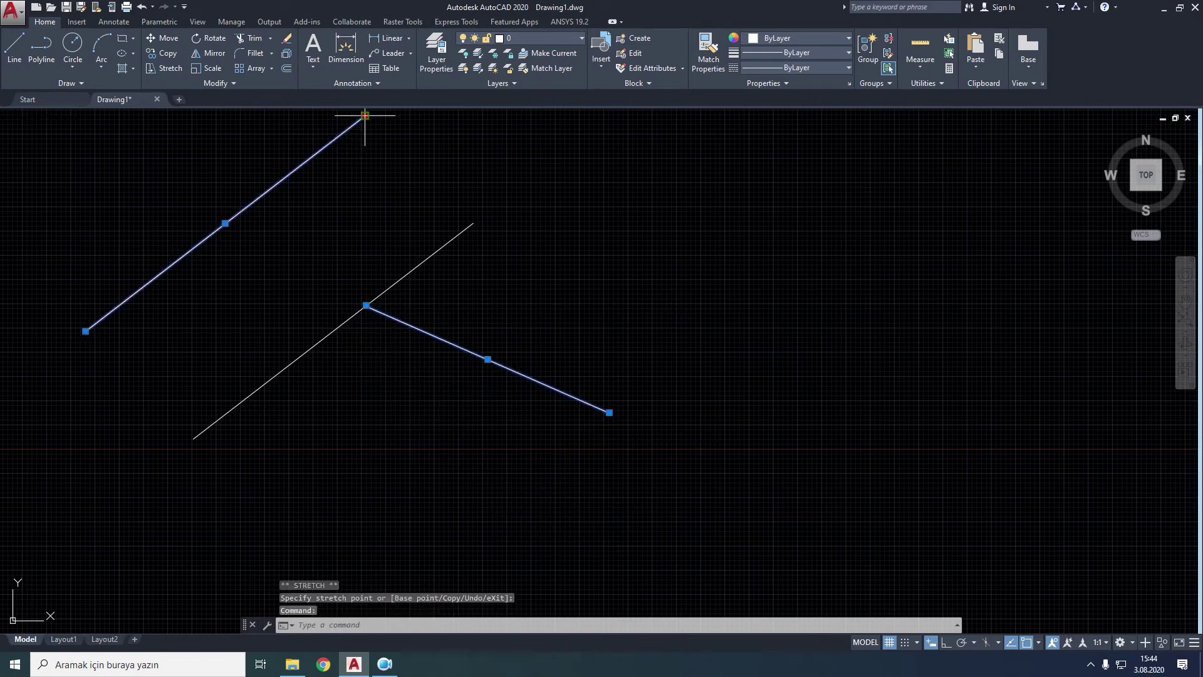
pyautogui.click(365, 116)
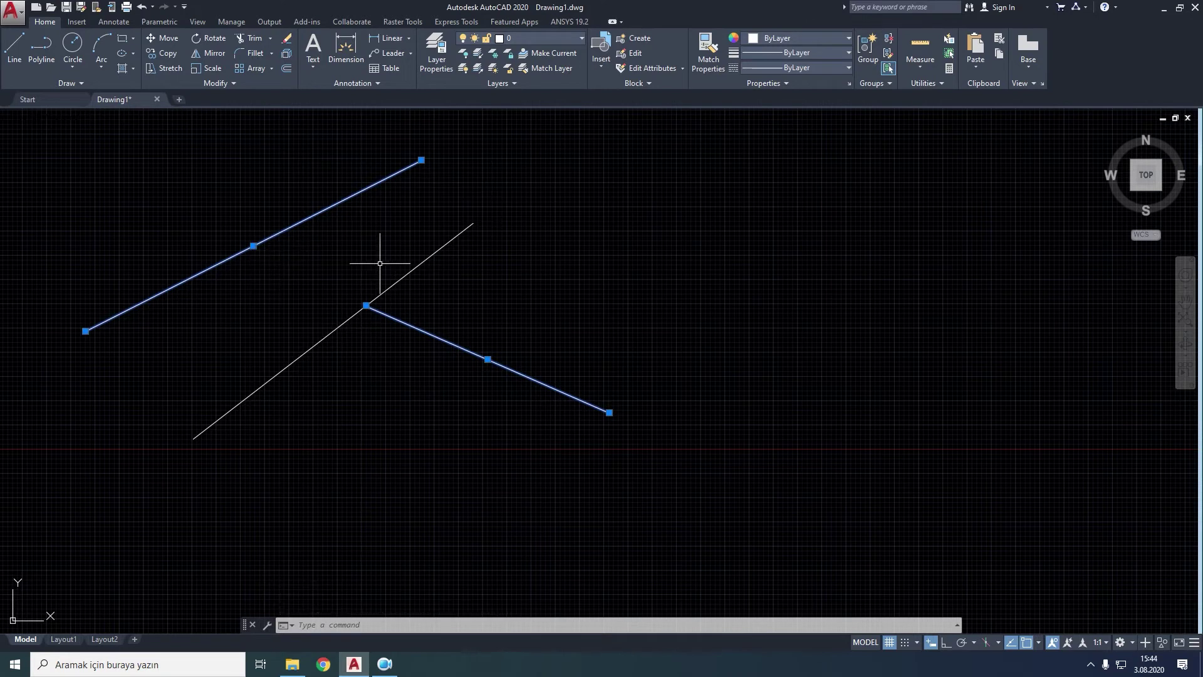
# Erase all three lines and bring up the Parametric constraint tools.
pyautogui.click(596, 180)
pyautogui.click(218, 400)
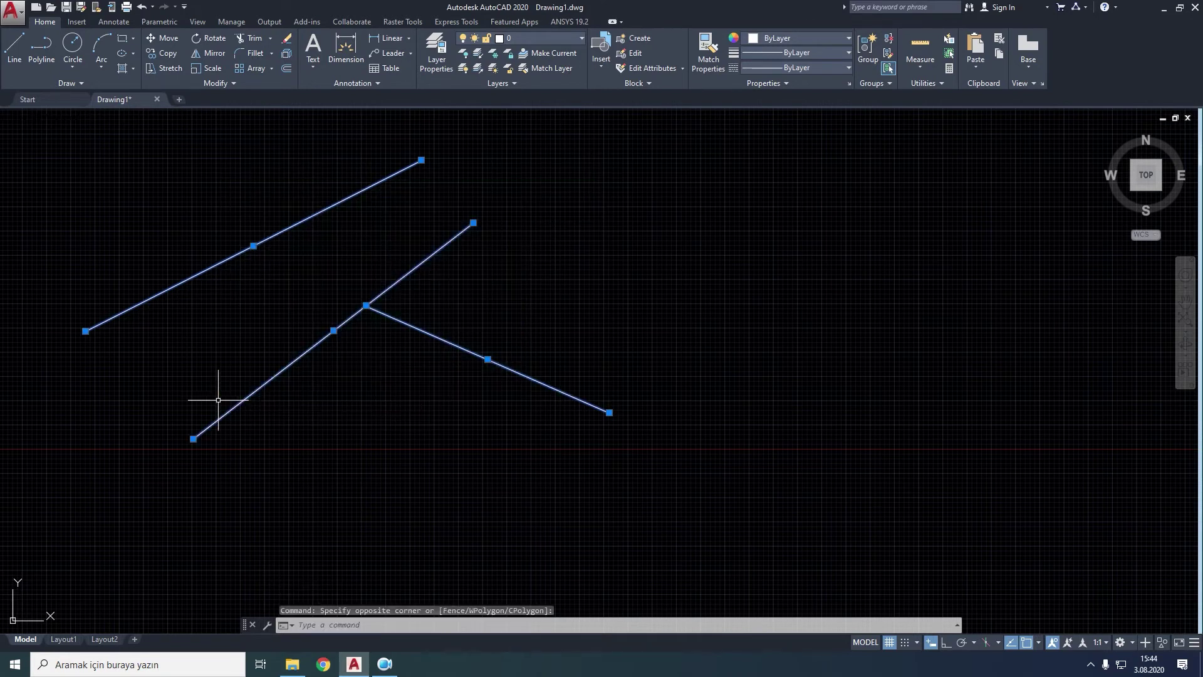
pyautogui.press('Delete')
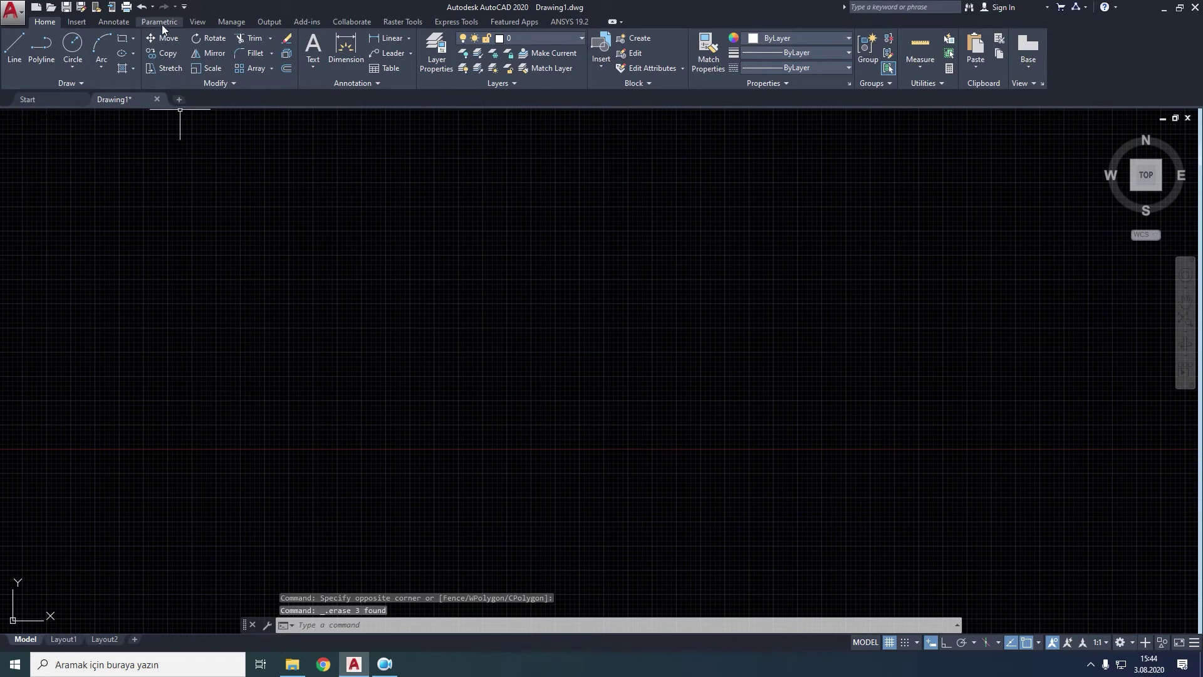
pyautogui.click(161, 25)
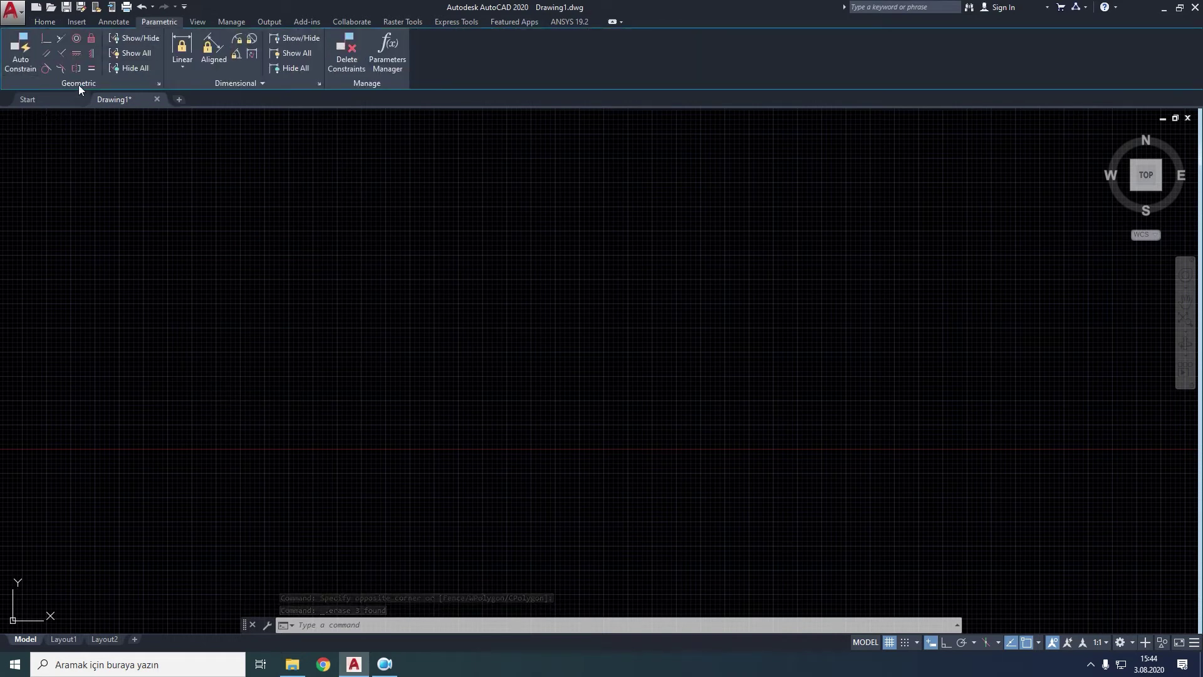
# Draw a steep line from lower left to upper right.
pyautogui.click(45, 22)
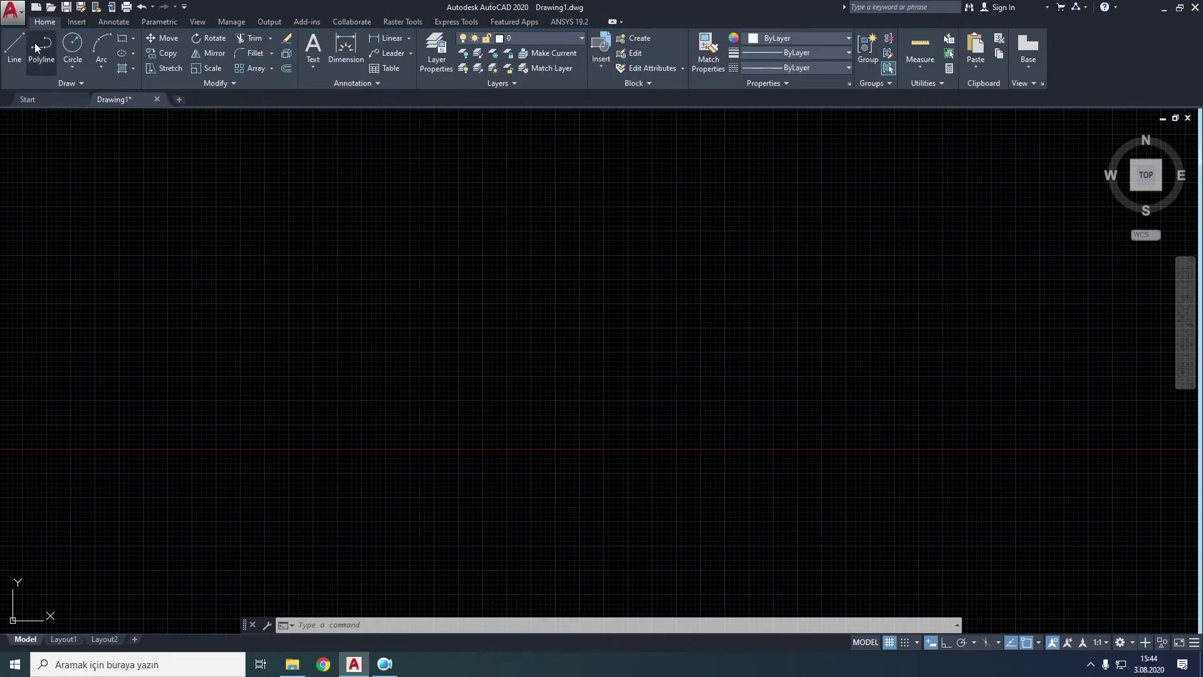
pyautogui.click(15, 45)
pyautogui.click(190, 478)
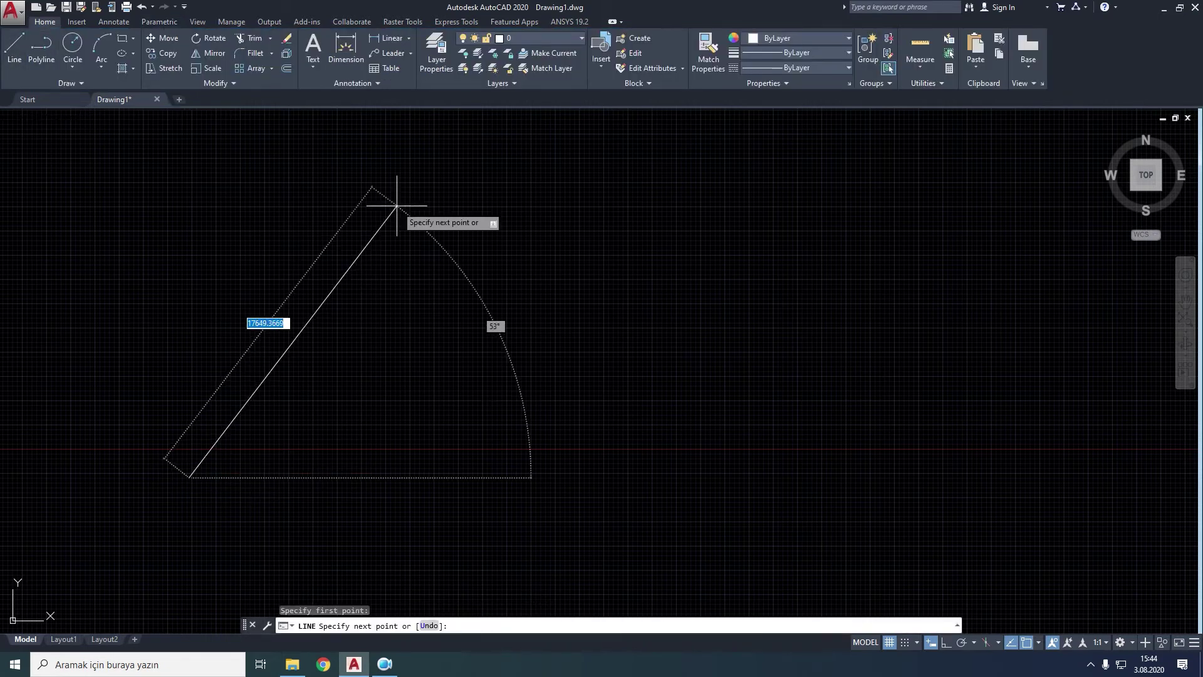
pyautogui.click(396, 206)
pyautogui.press('Escape')
# Draw a separate shallow line to the right, then show the Parametric tools.
pyautogui.click(13, 47)
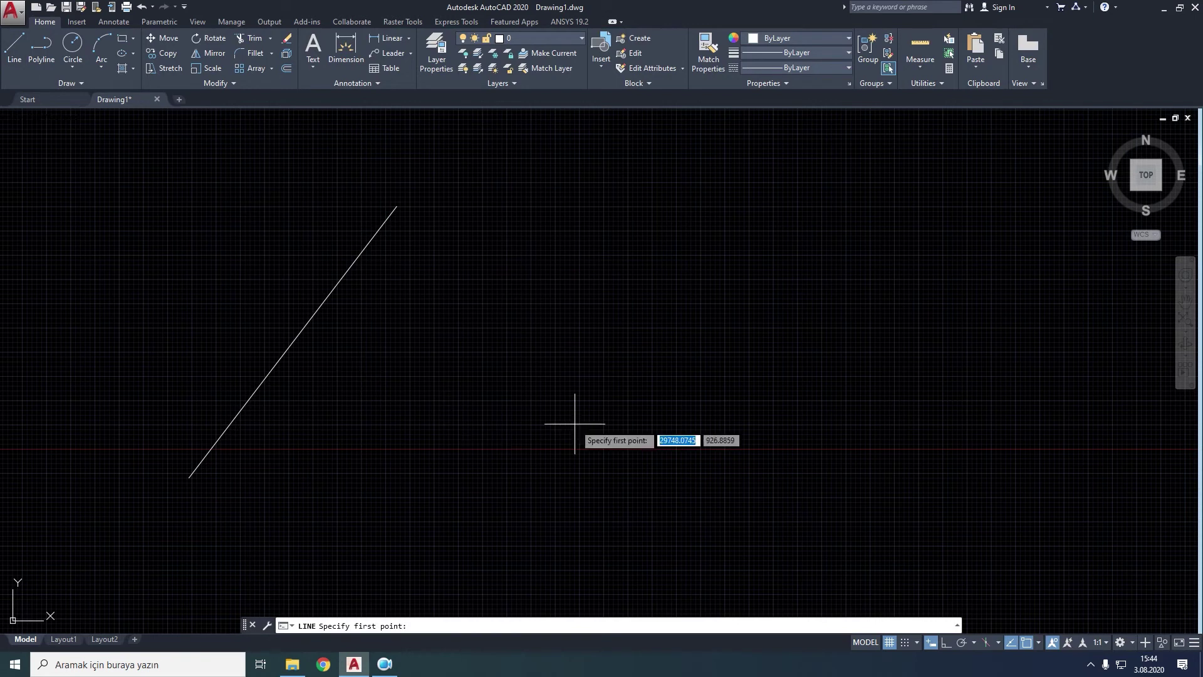
pyautogui.moveTo(594, 401); pyautogui.dragTo(461, 384, button='middle')
pyautogui.moveTo(559, 351); pyautogui.dragTo(776, 249, button='middle')
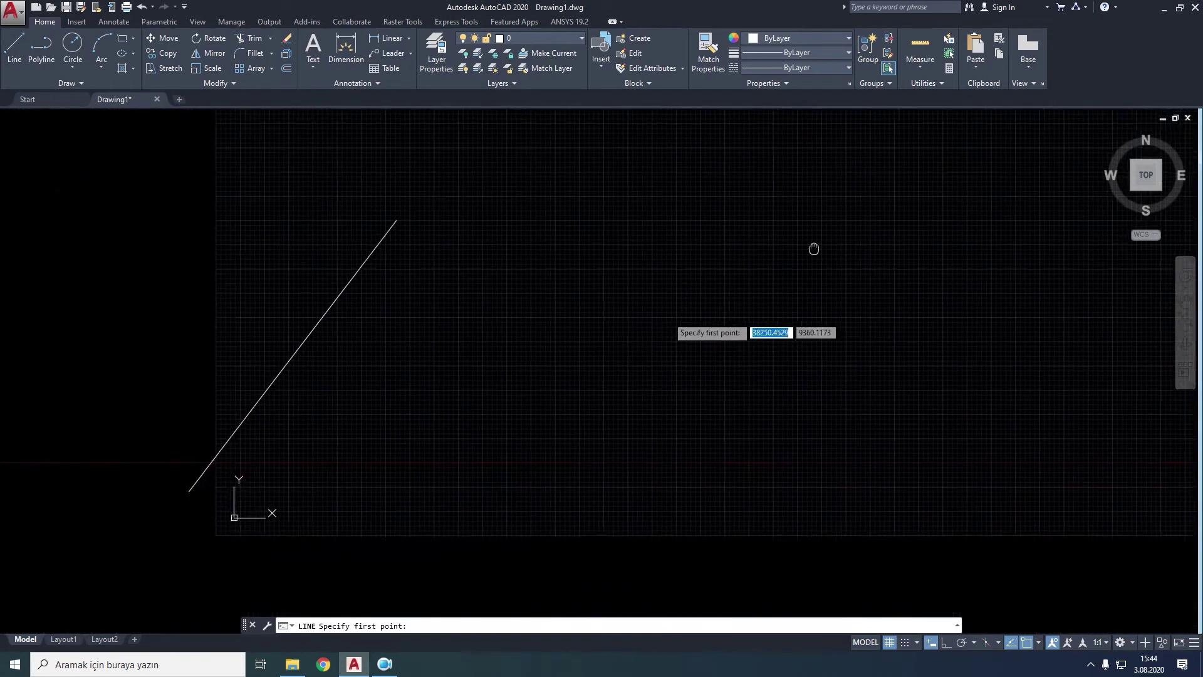
pyautogui.click(549, 266)
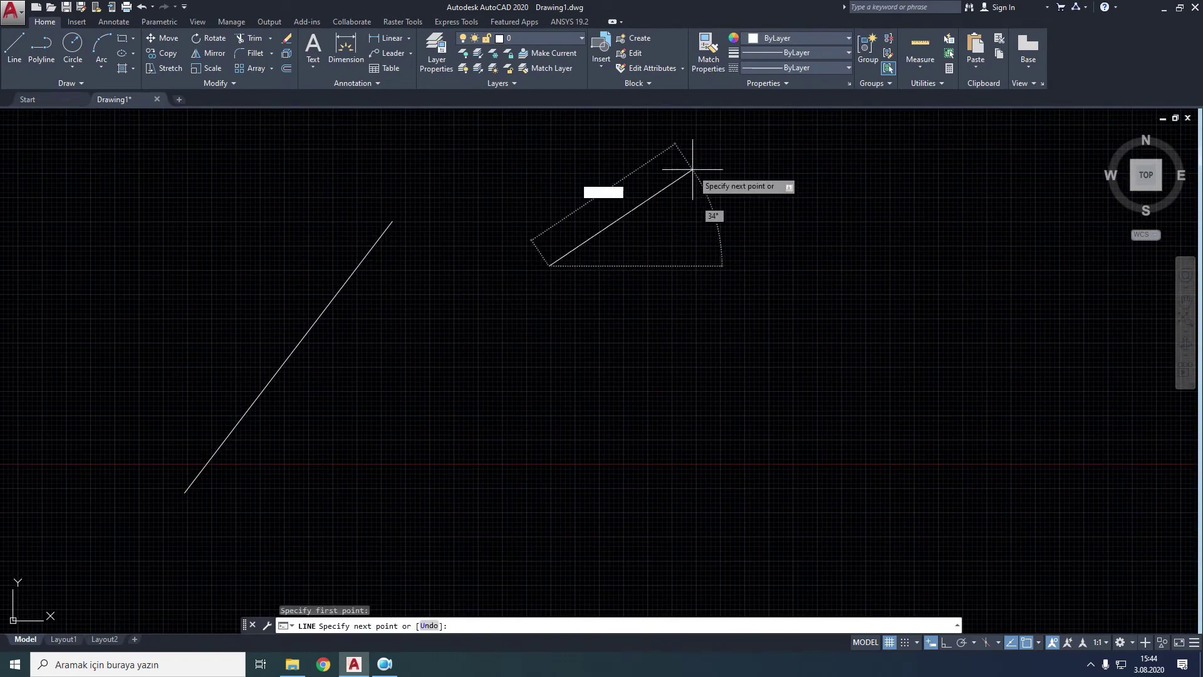
pyautogui.click(776, 143)
pyautogui.rightClick(776, 143)
pyautogui.click(796, 152)
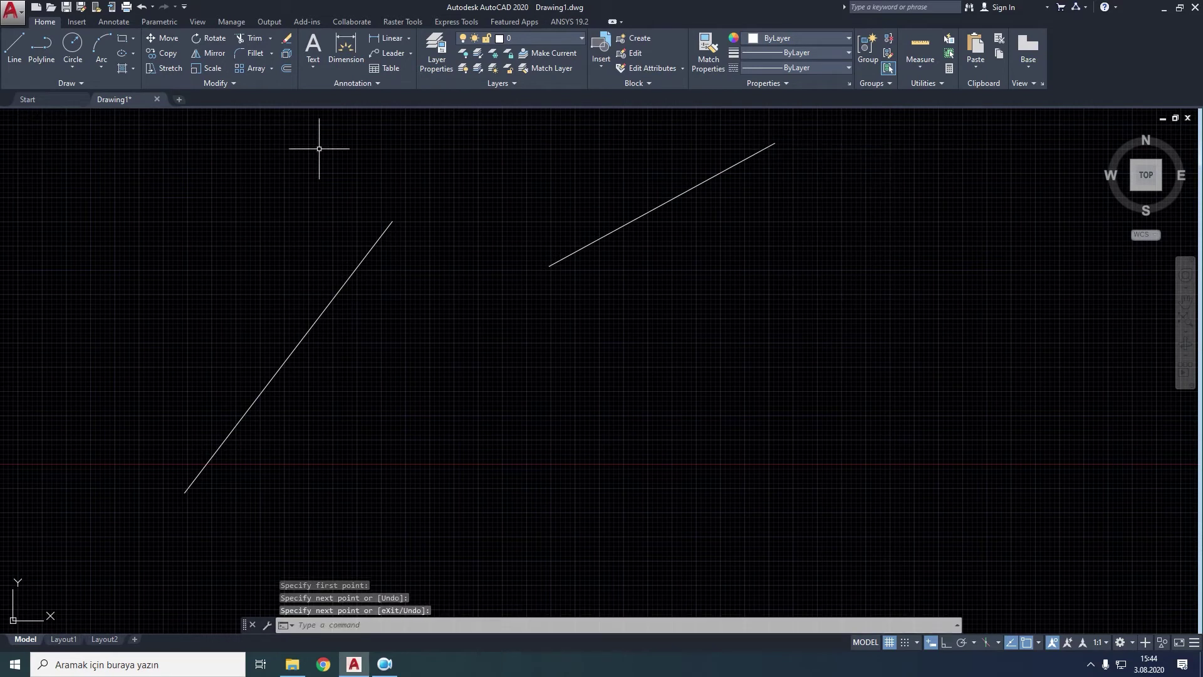
pyautogui.click(166, 23)
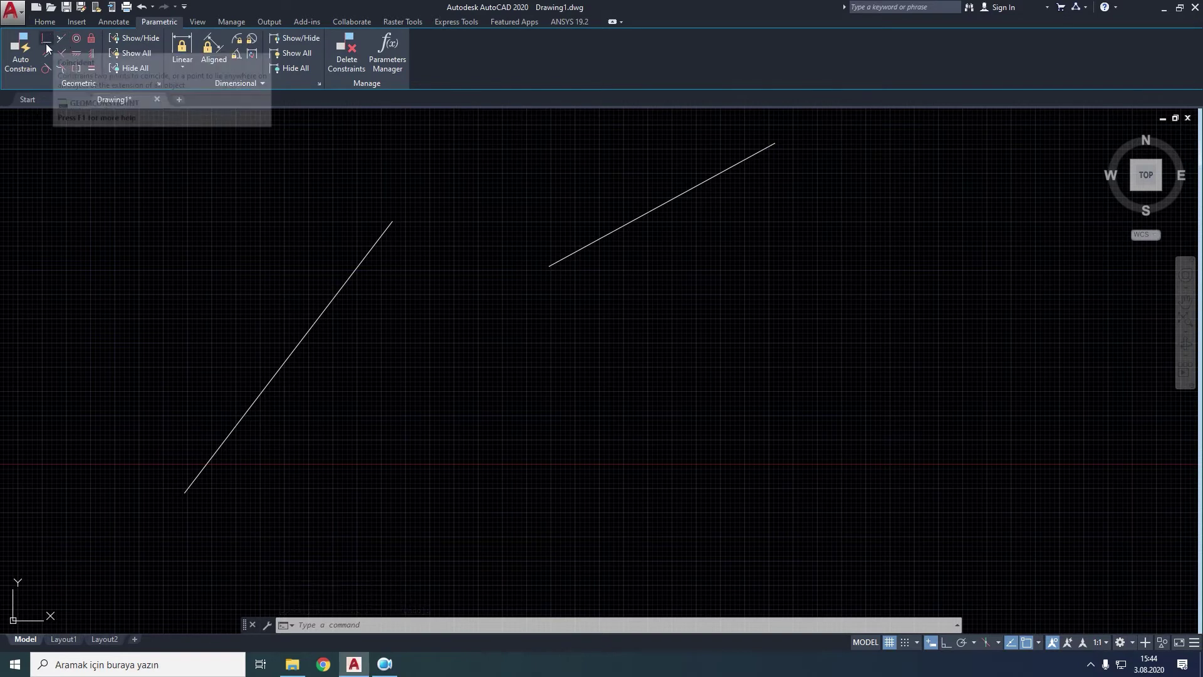
pyautogui.moveTo(43, 39)
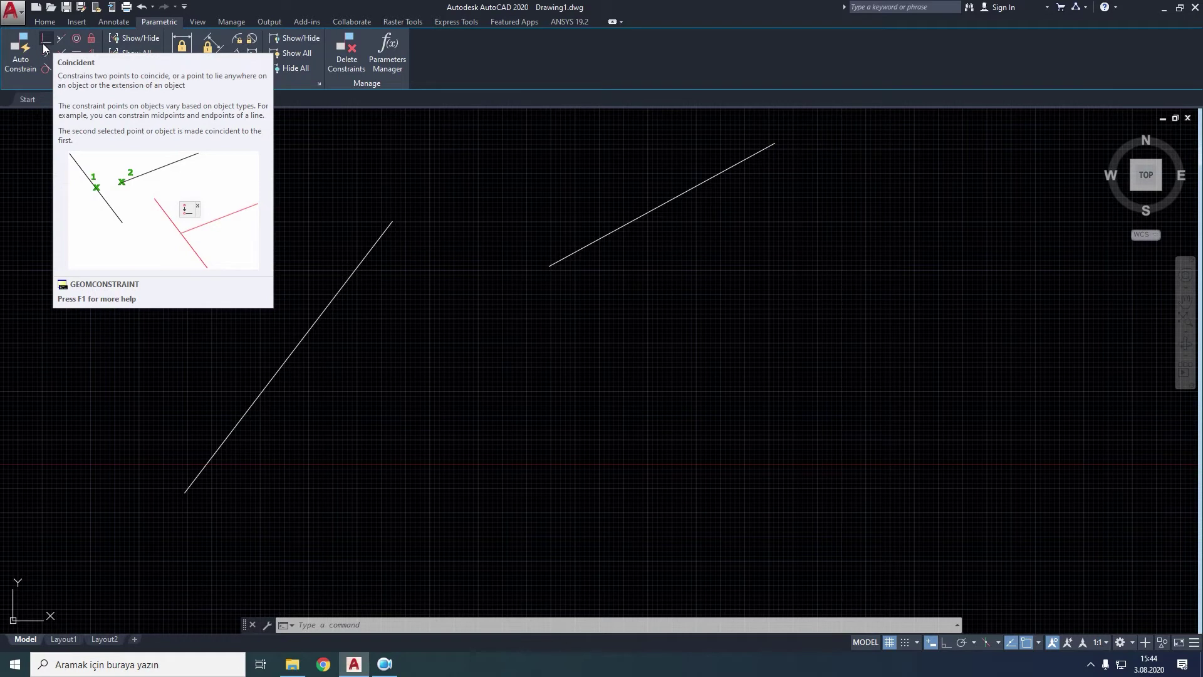
# Apply a coincident constraint joining the shallow line's end to the steep line's top end.
pyautogui.click(44, 47)
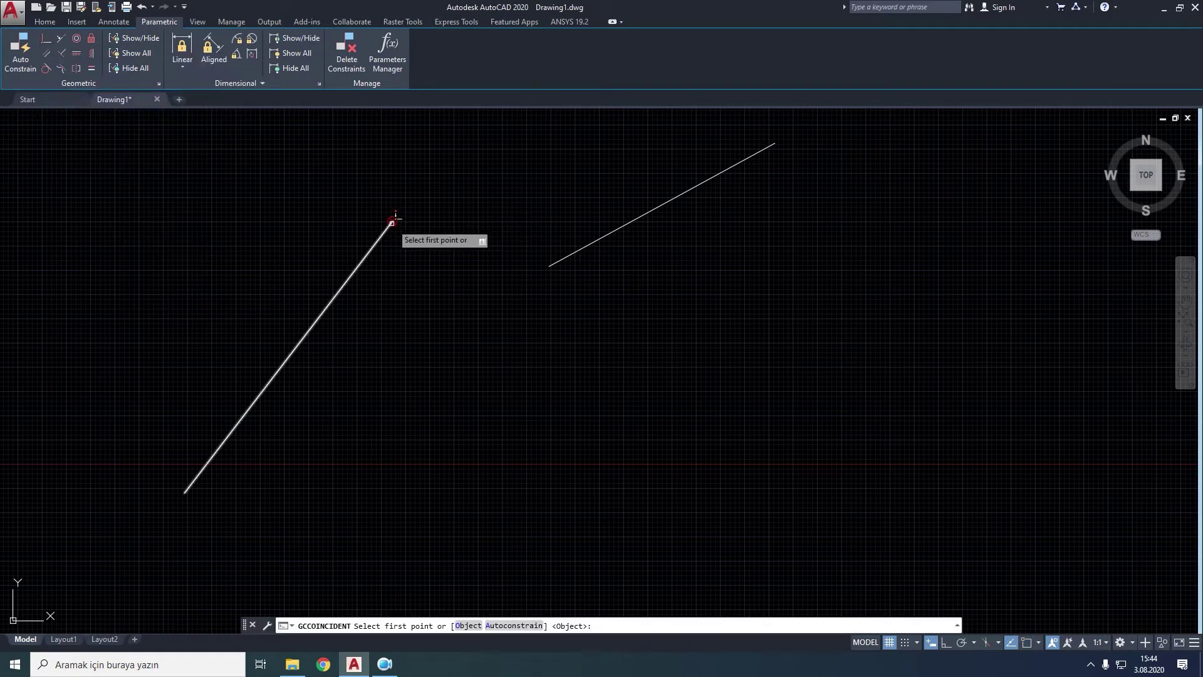
pyautogui.click(392, 223)
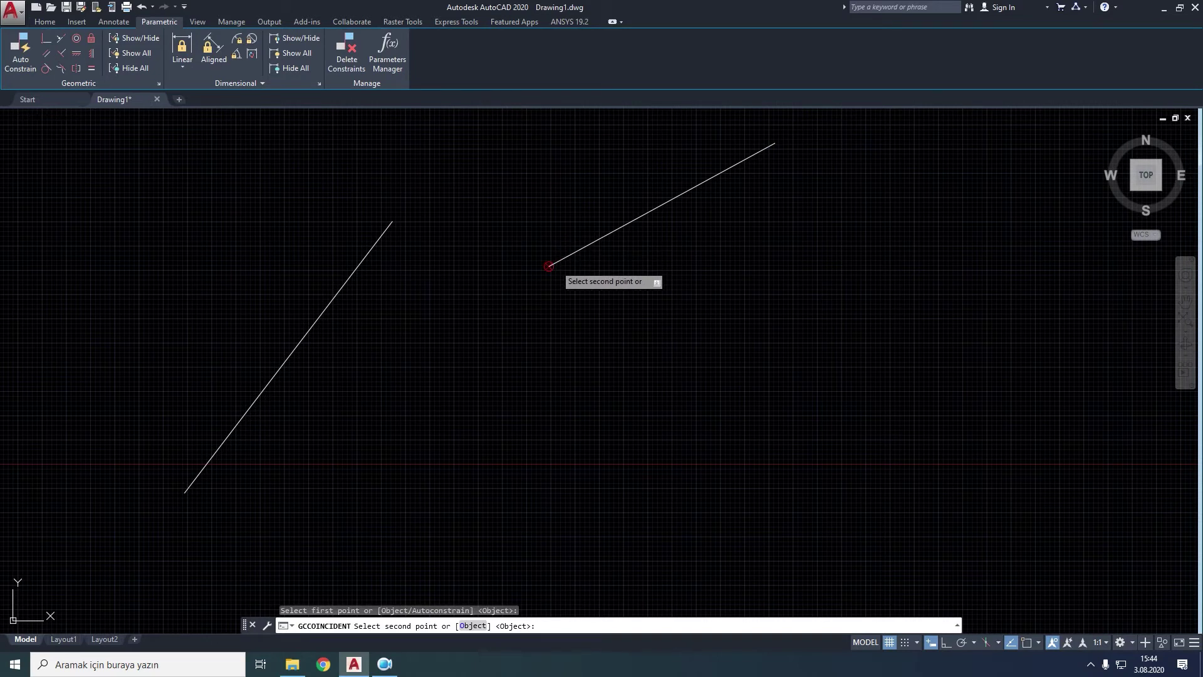
pyautogui.click(549, 267)
pyautogui.scroll(-4, 532, 288)
pyautogui.scroll(2, 537, 290)
pyautogui.scroll(2, 521, 298)
pyautogui.moveTo(441, 304); pyautogui.dragTo(363, 392, button='middle')
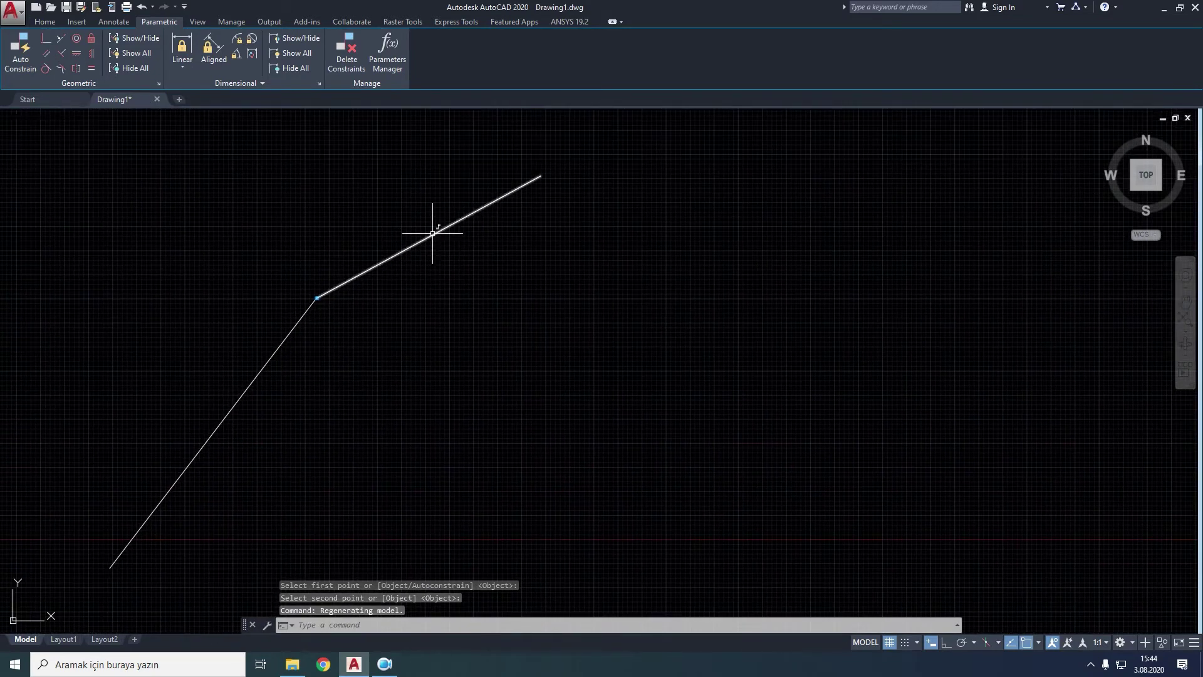
# Stretch the upper line higher while the joined endpoint stays attached.
pyautogui.click(542, 175)
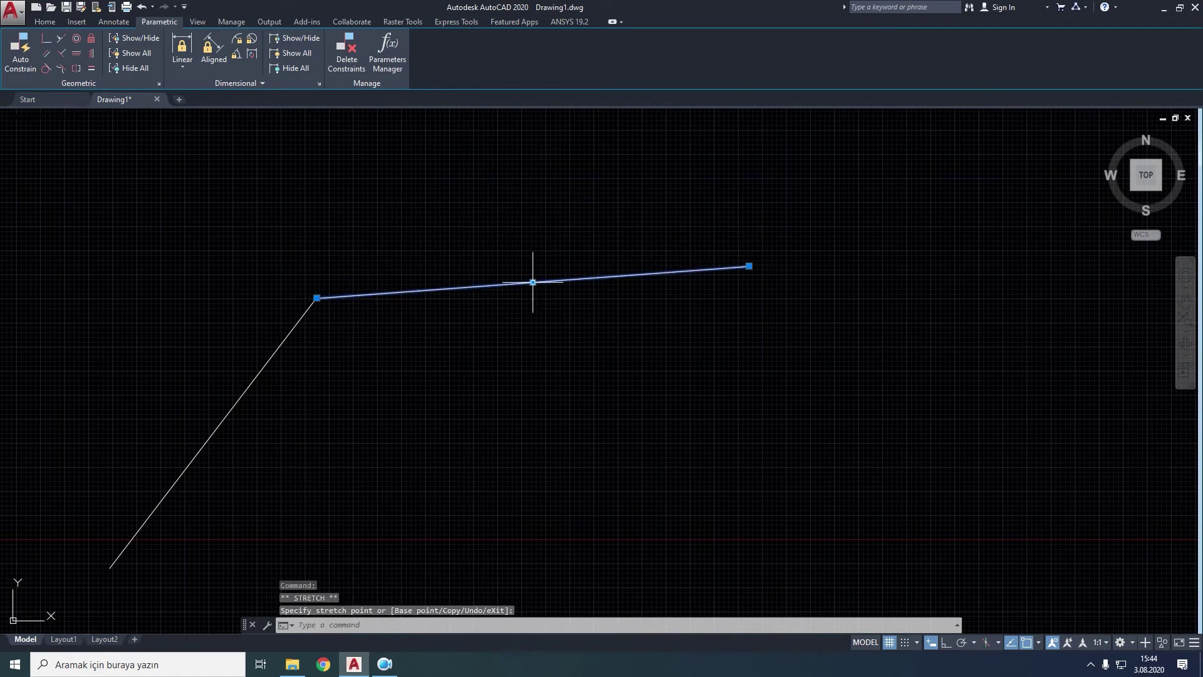
pyautogui.click(536, 214)
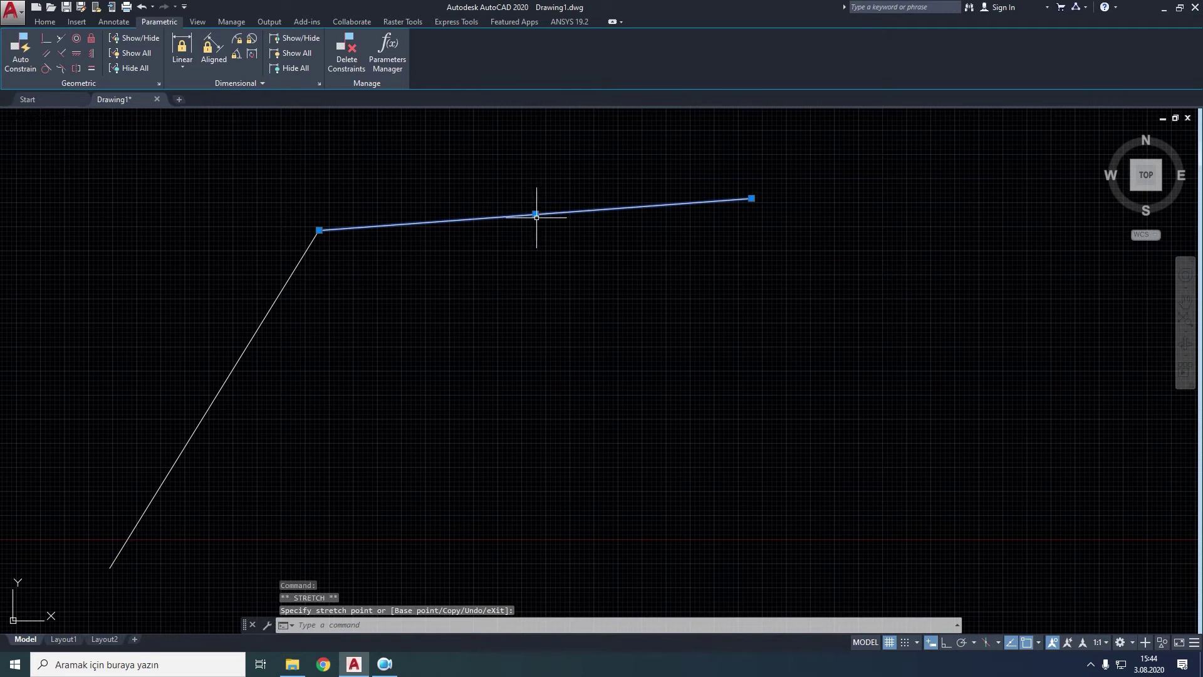
pyautogui.click(555, 283)
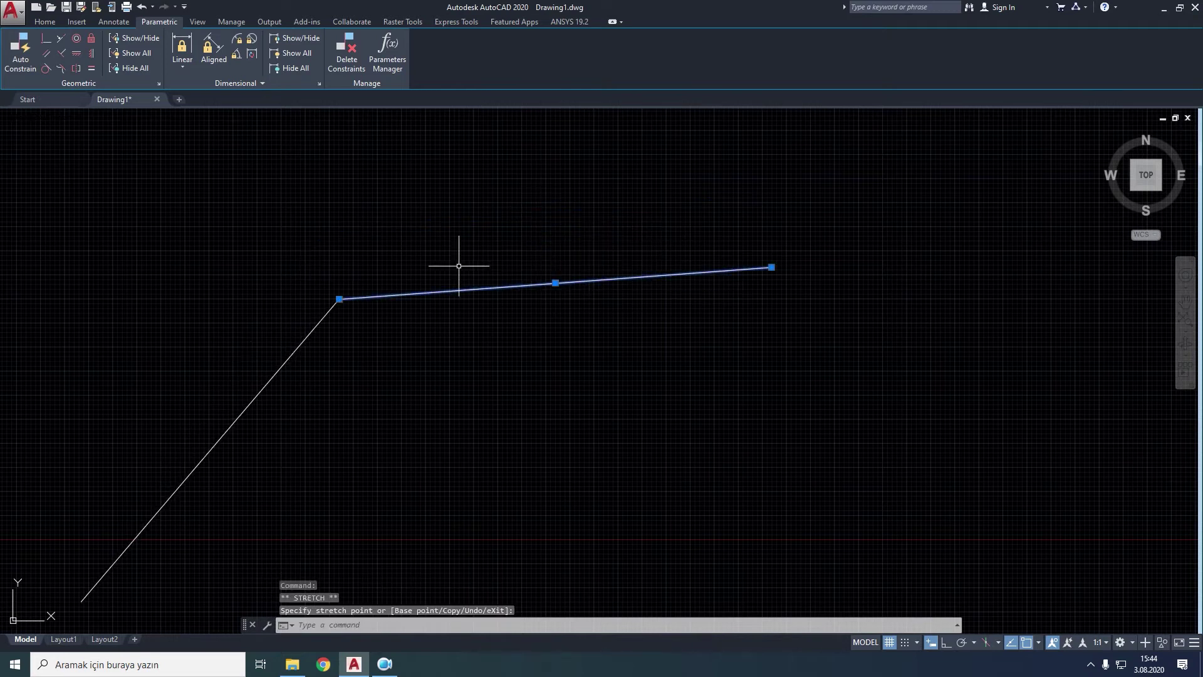
pyautogui.moveTo(489, 347)
pyautogui.mouseDown(button='middle')
pyautogui.moveTo(462, 336)
pyautogui.moveTo(437, 276)
pyautogui.mouseUp(button='middle')
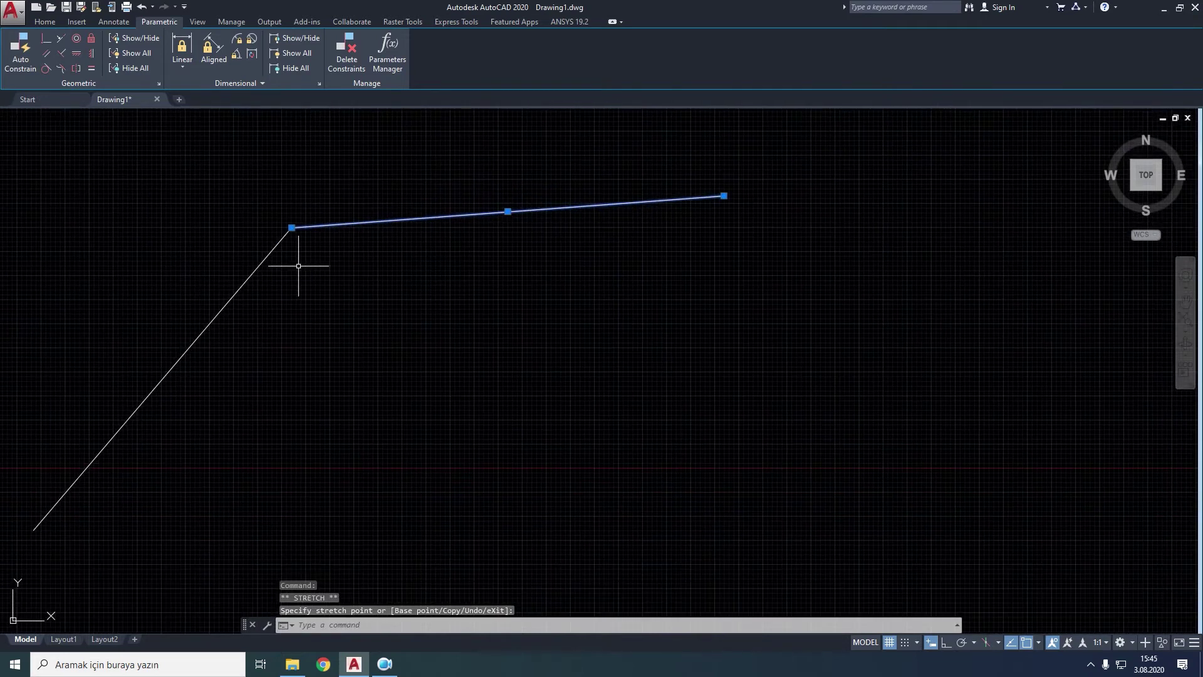
# Undo the pan, the stretch and the coincident constraint.
pyautogui.click(144, 9)
pyautogui.click(145, 10)
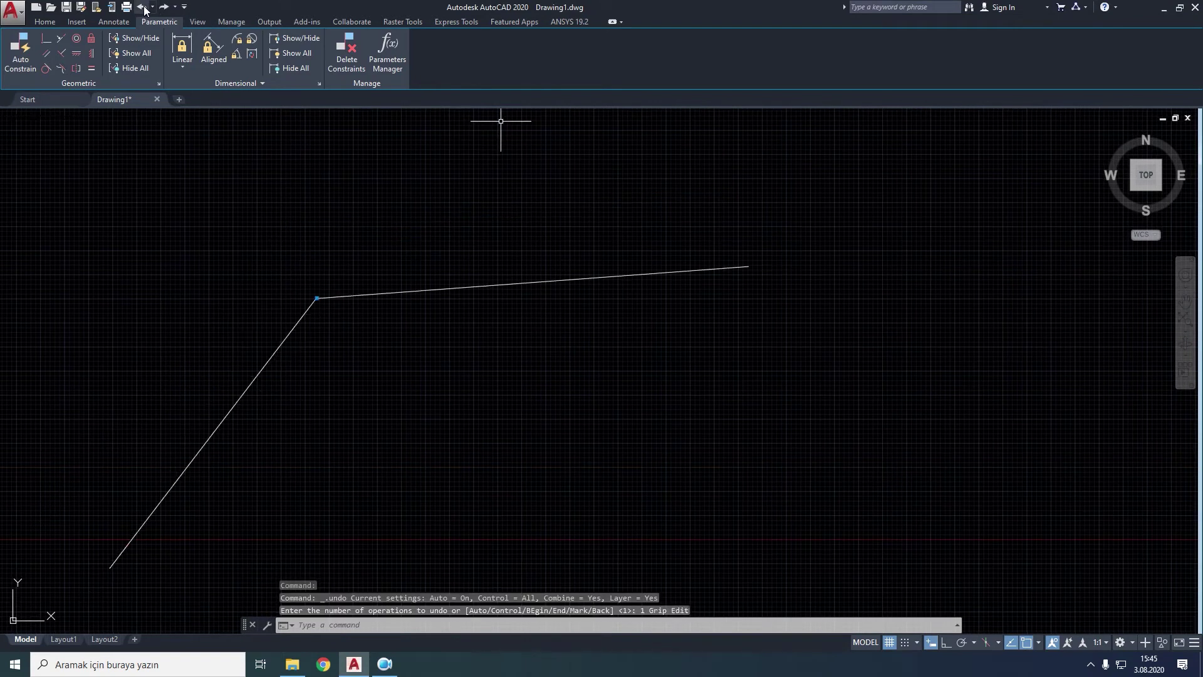
pyautogui.click(145, 10)
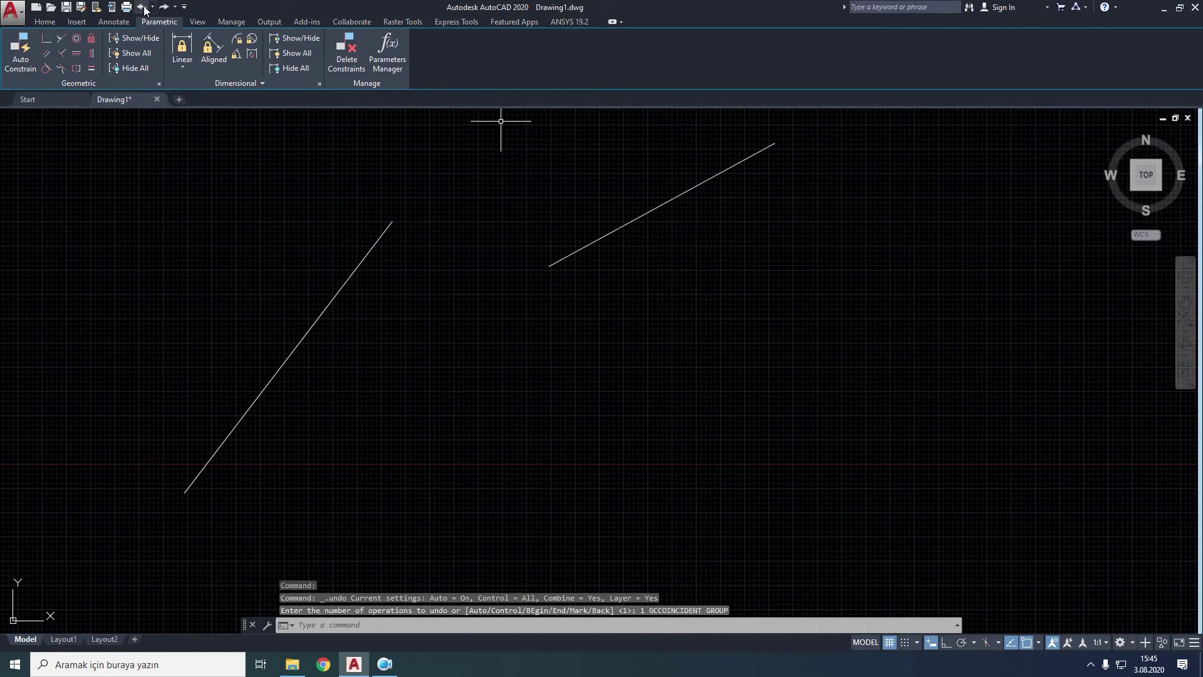
pyautogui.click(47, 42)
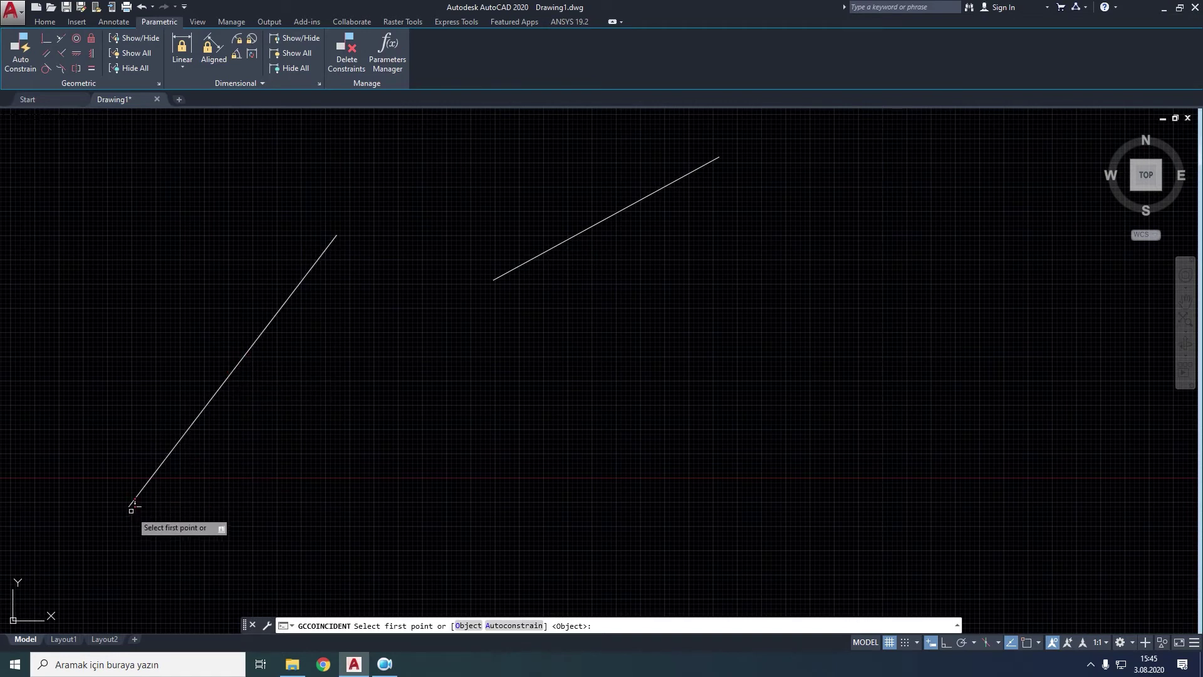
pyautogui.click(235, 364)
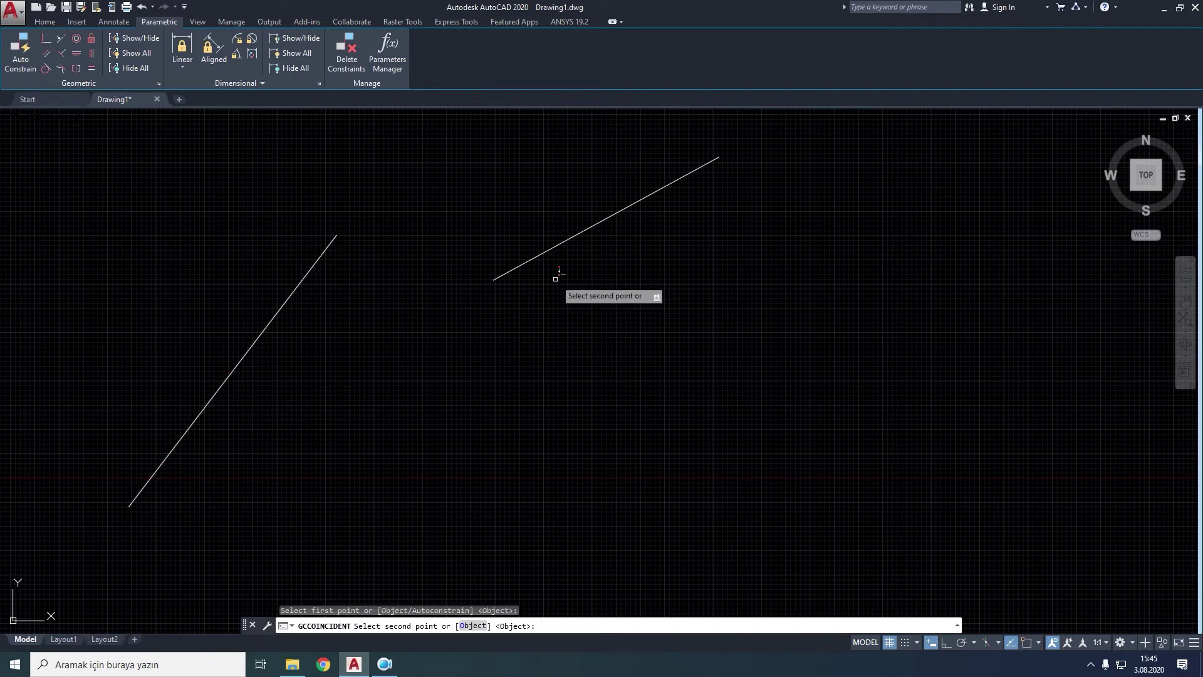
pyautogui.click(608, 217)
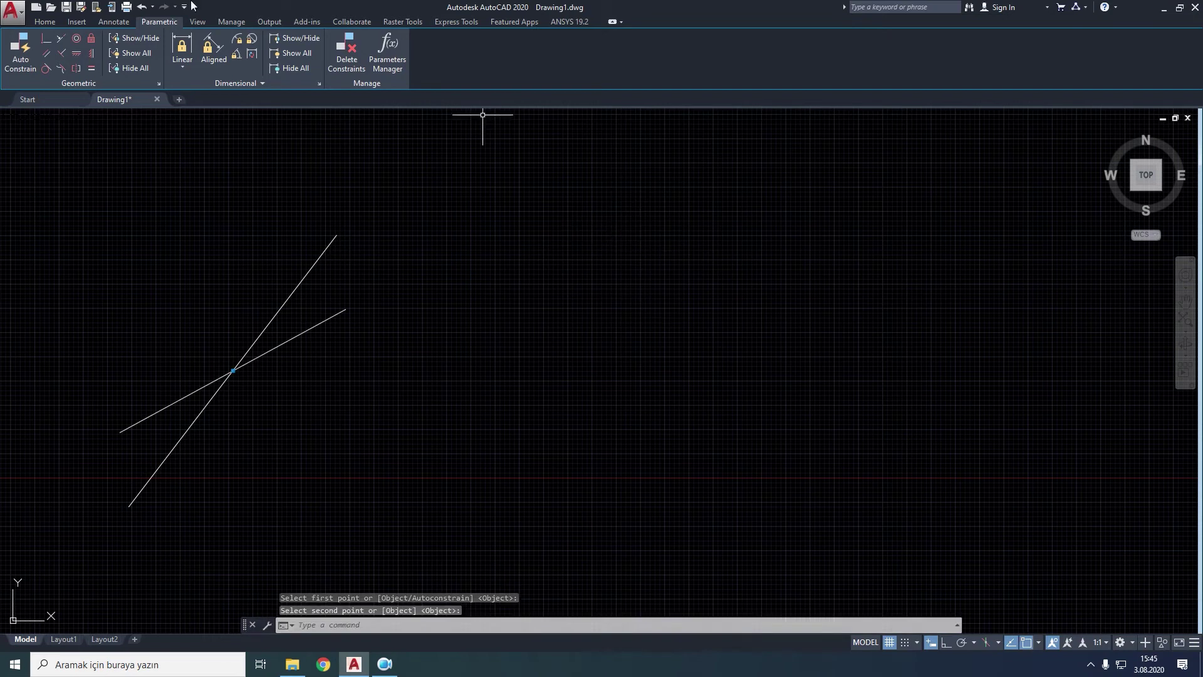
pyautogui.click(141, 7)
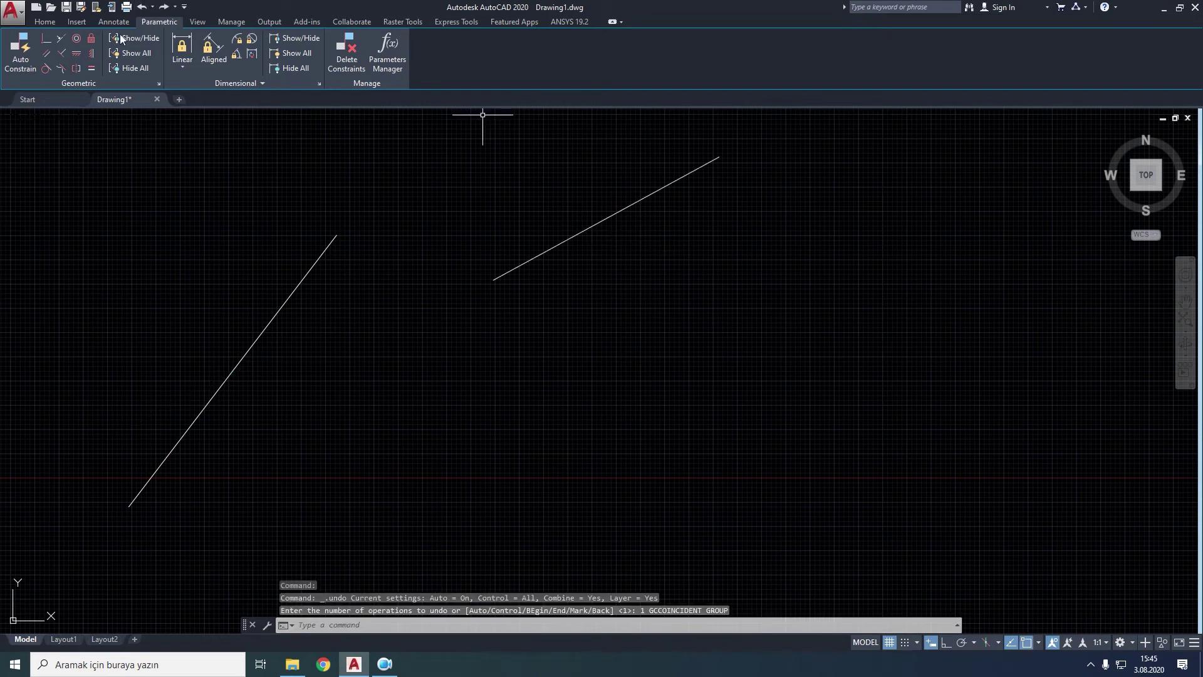
pyautogui.click(47, 42)
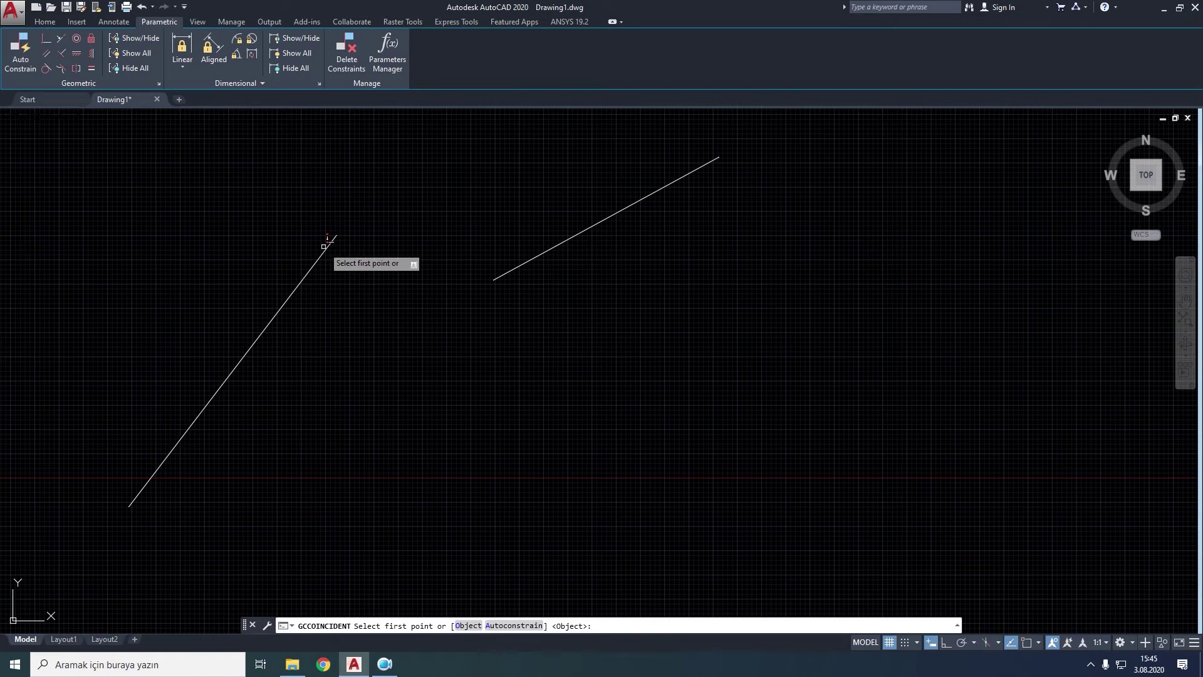
pyautogui.click(336, 236)
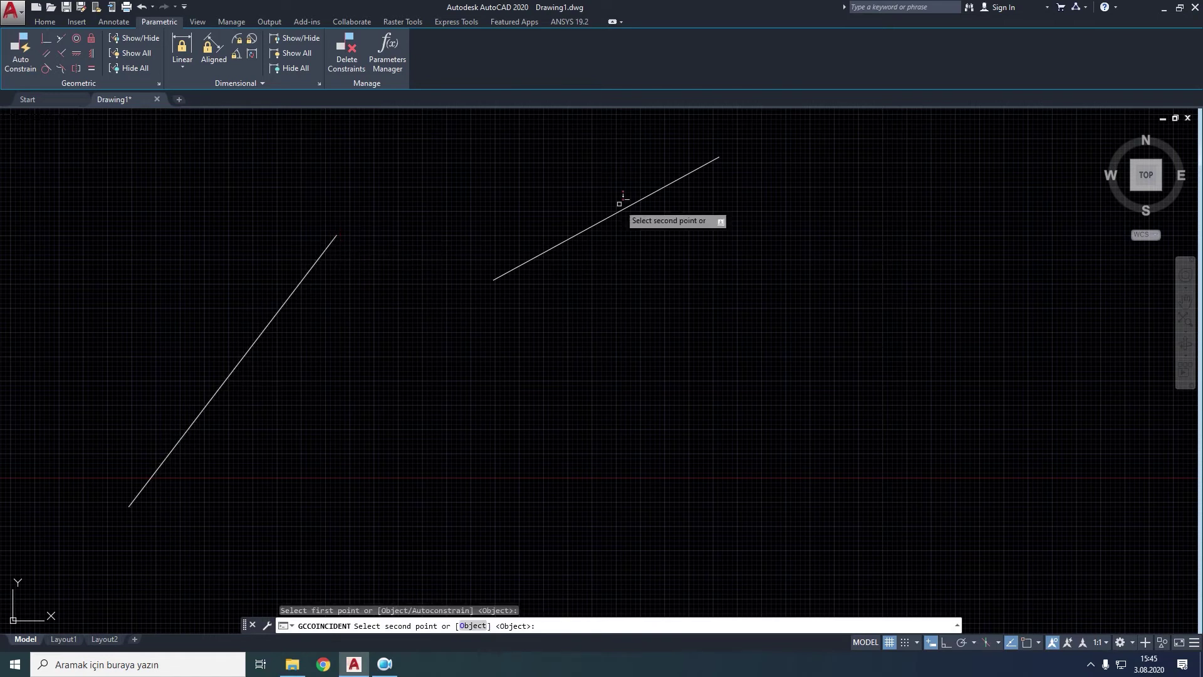
pyautogui.click(722, 155)
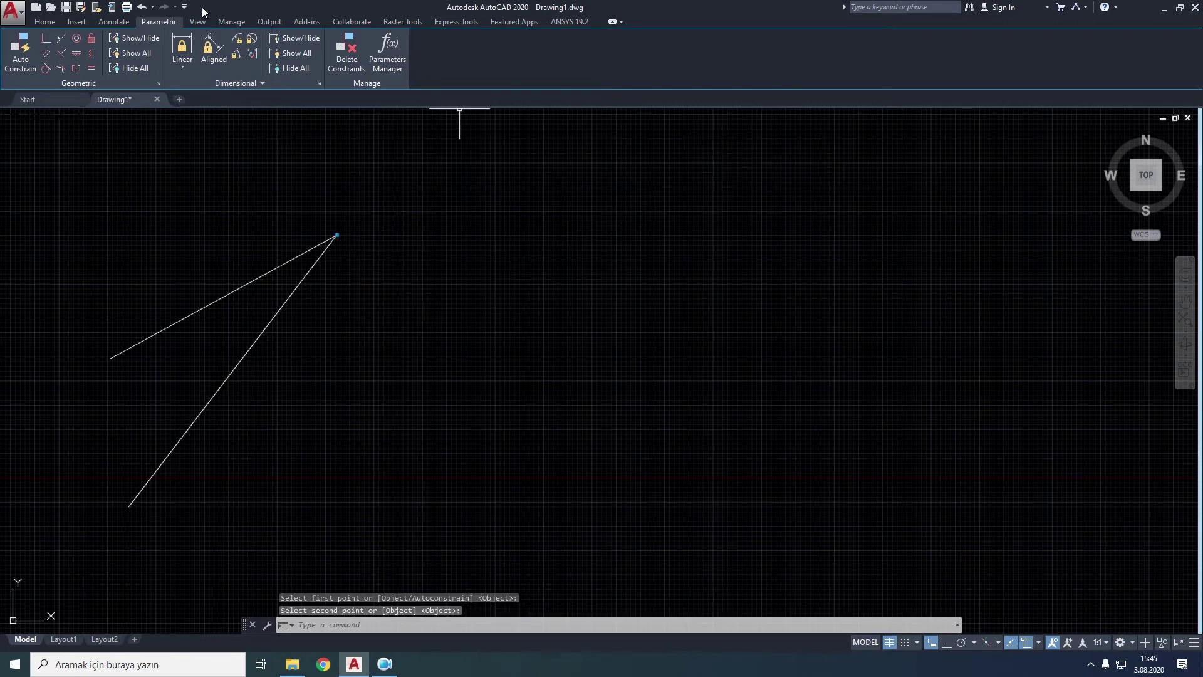
pyautogui.click(141, 7)
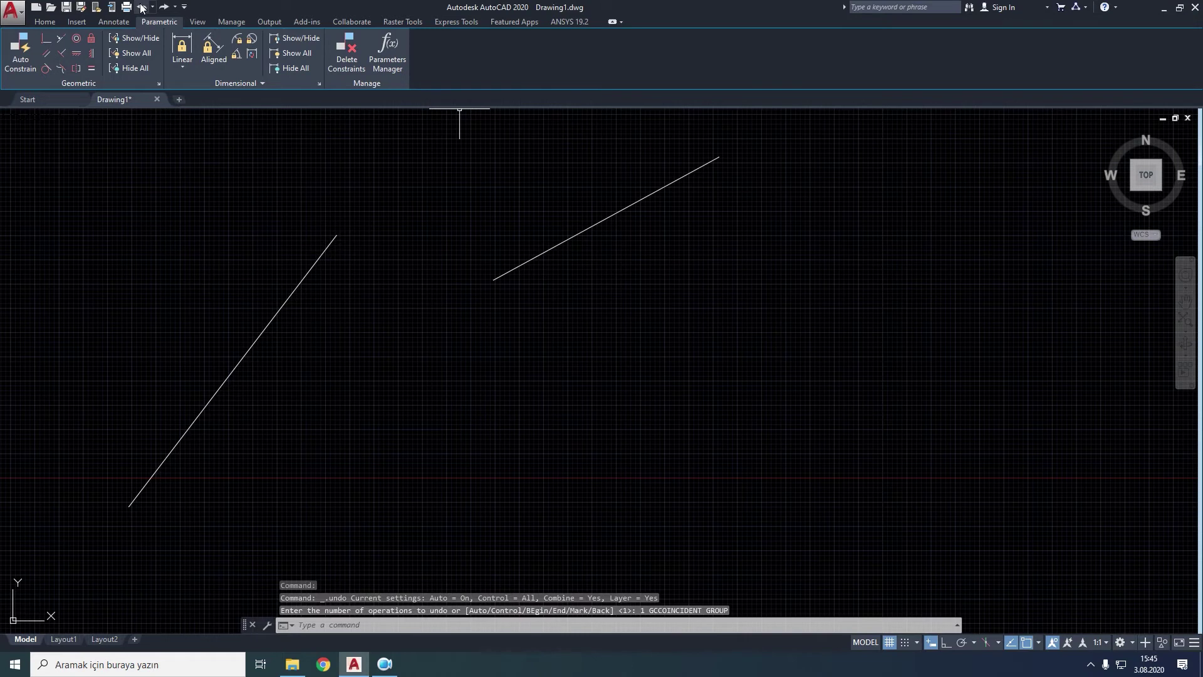
pyautogui.click(46, 40)
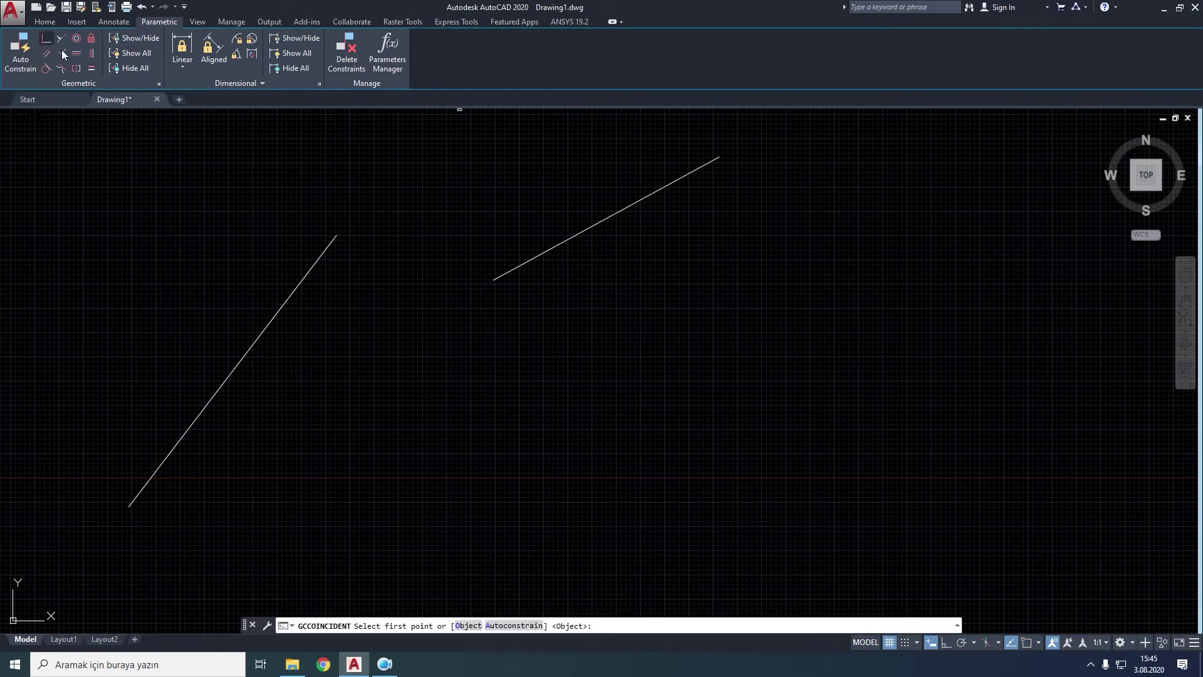
pyautogui.rightClick(350, 327)
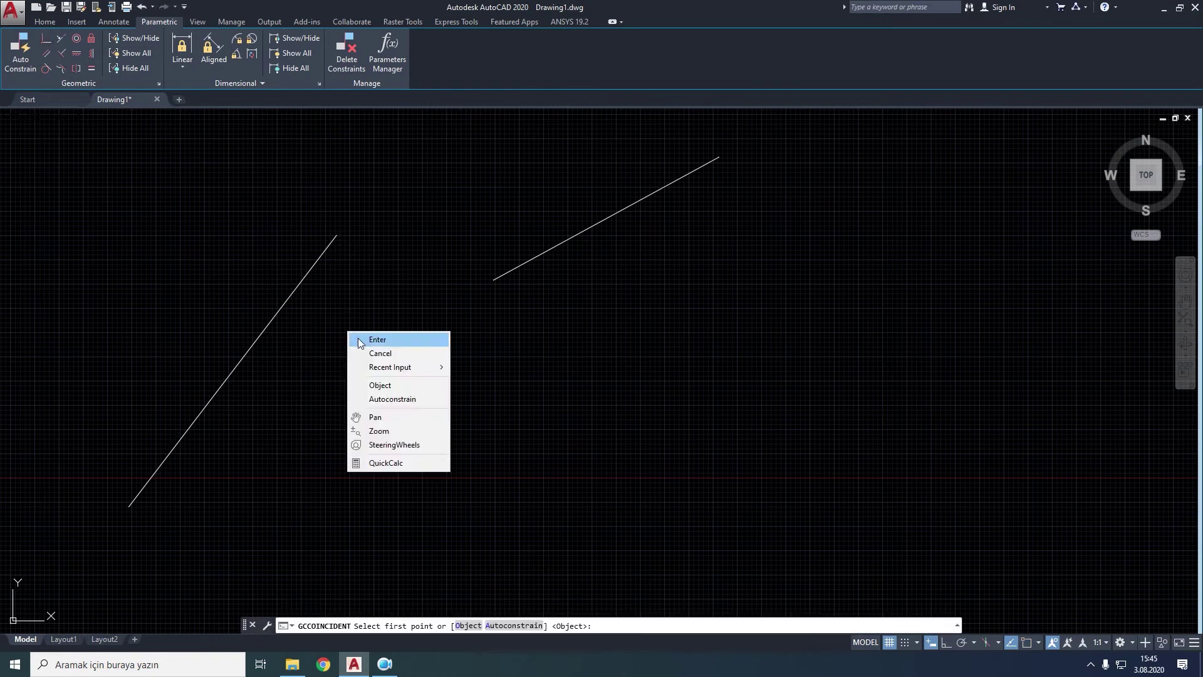
pyautogui.click(377, 386)
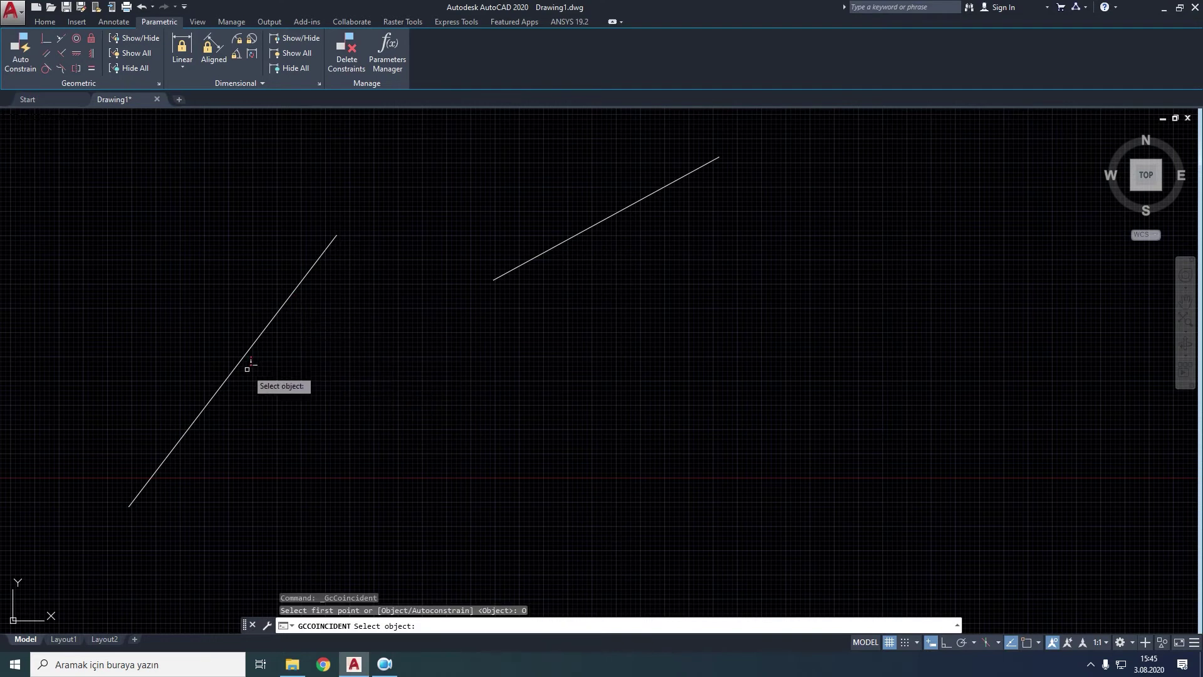
pyautogui.click(254, 338)
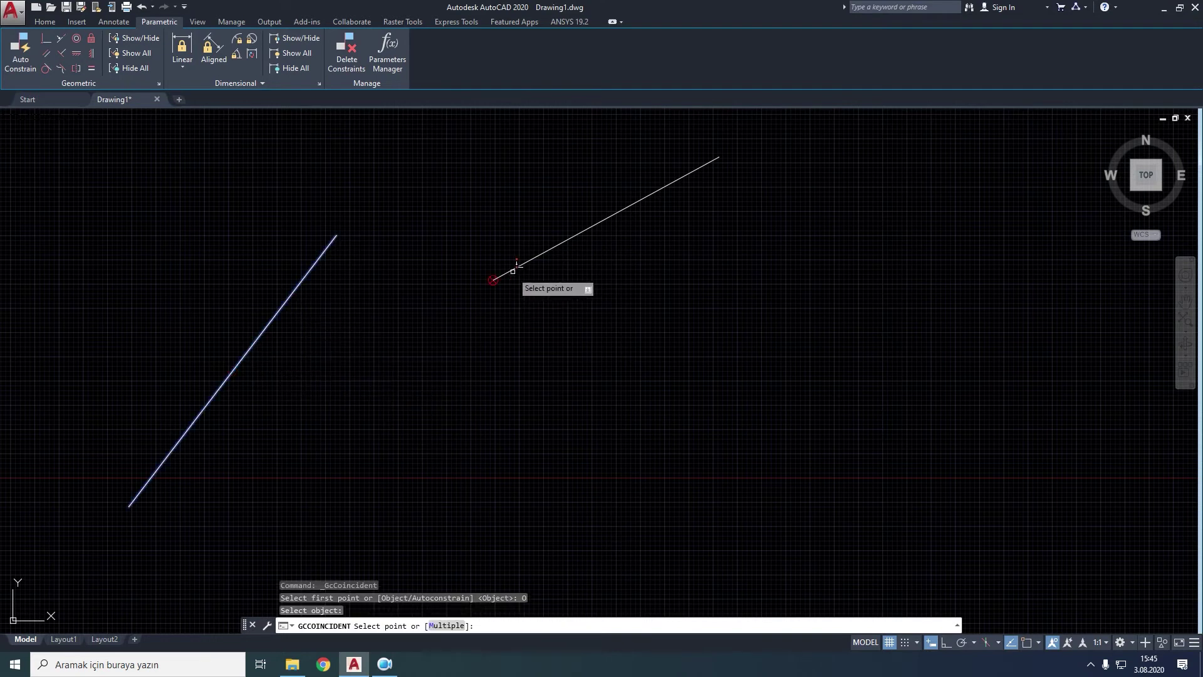
pyautogui.click(495, 280)
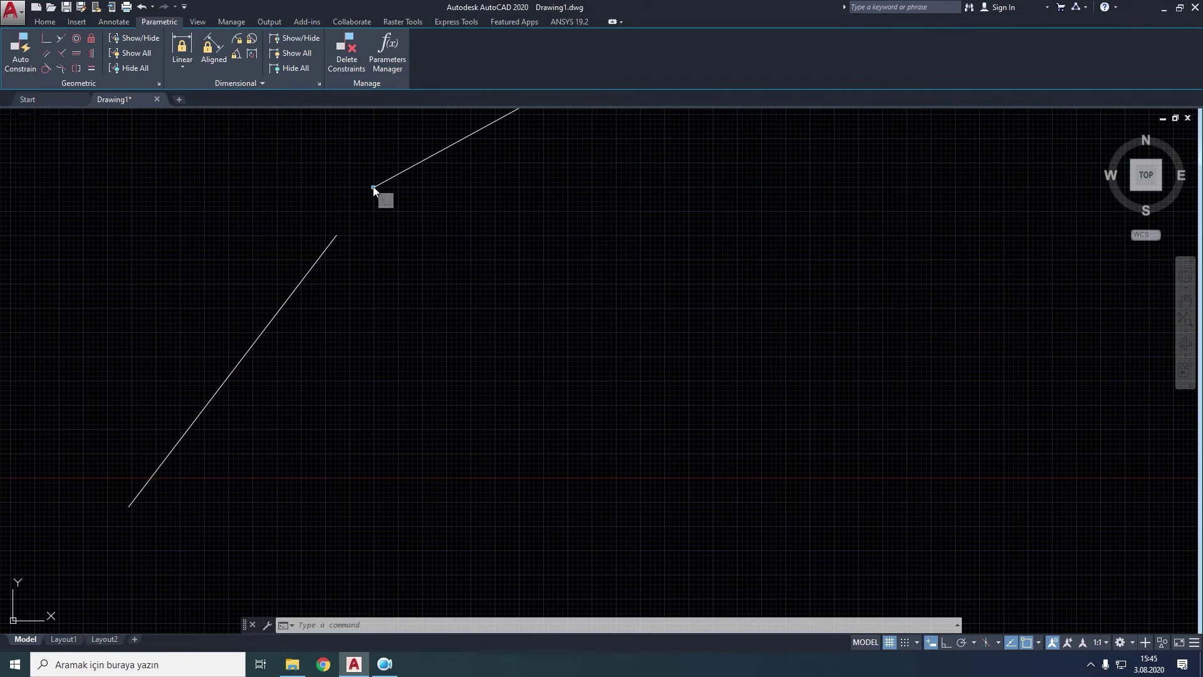
pyautogui.click(394, 231)
pyautogui.moveTo(486, 287); pyautogui.dragTo(448, 351, button='middle')
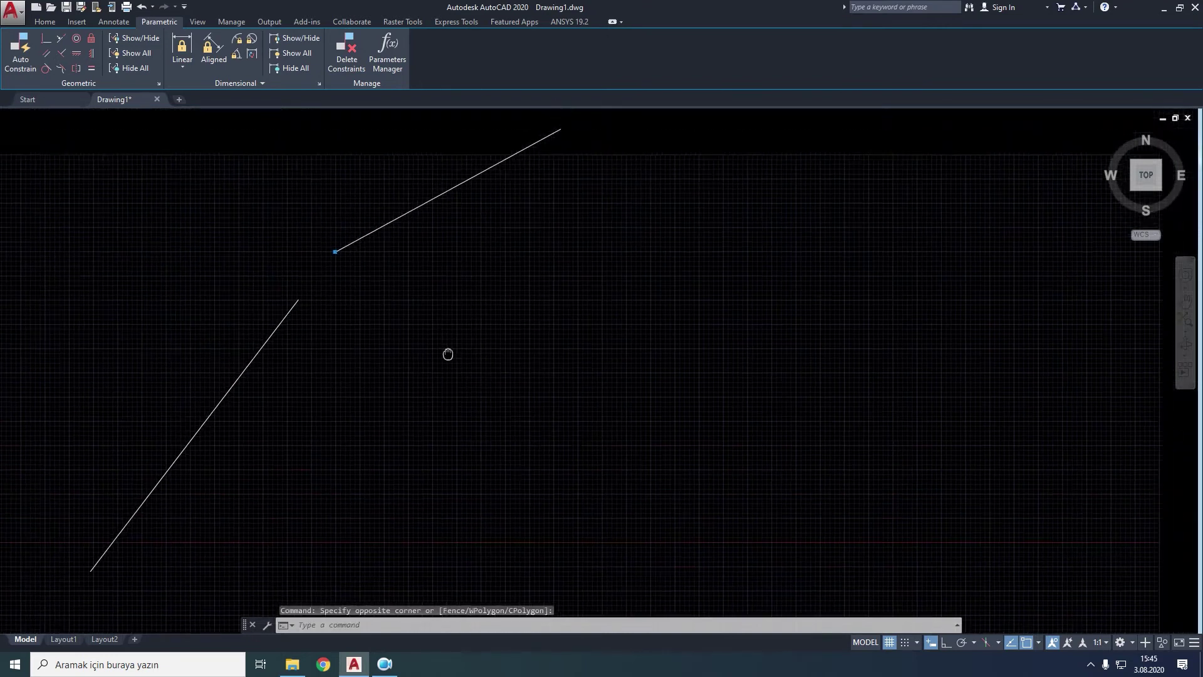
pyautogui.click(143, 7)
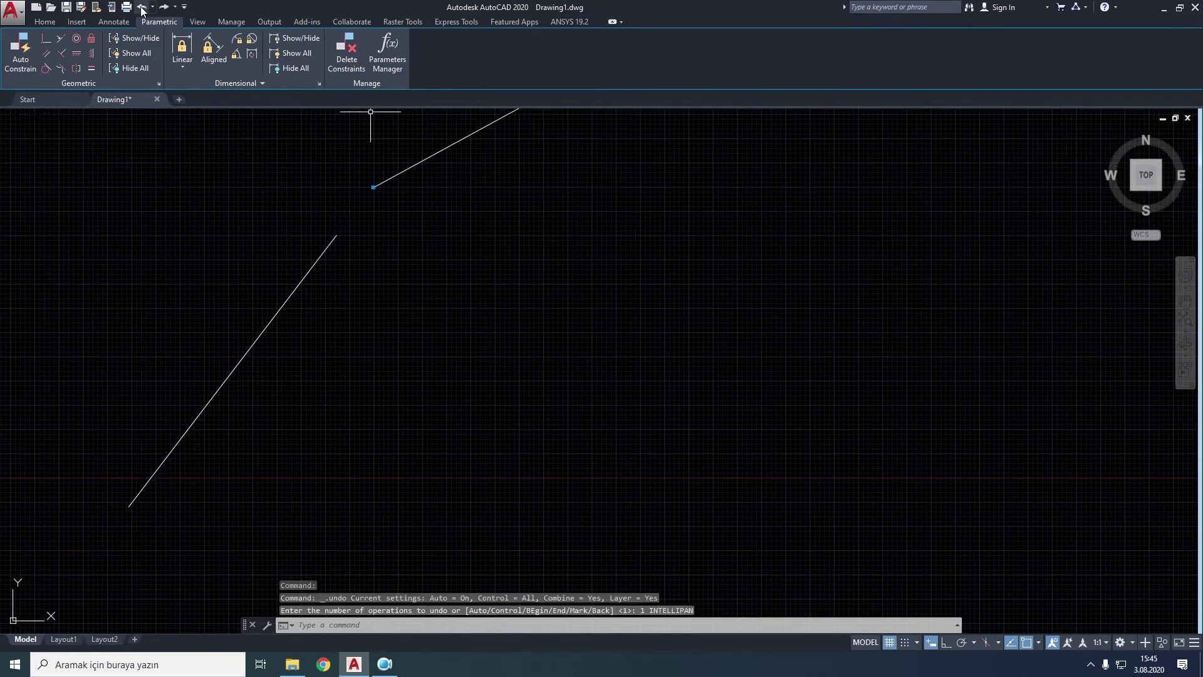
pyautogui.moveTo(362, 281); pyautogui.dragTo(336, 289, button='middle')
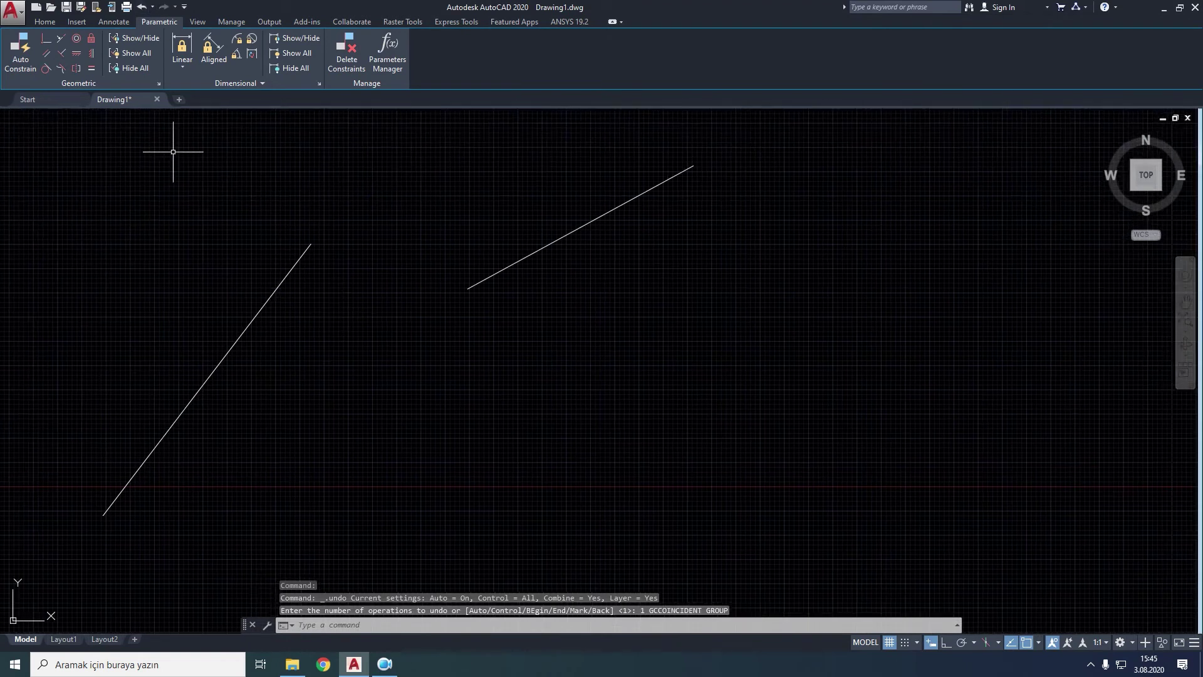
pyautogui.scroll(-2, 207, 200)
pyautogui.moveTo(301, 247); pyautogui.dragTo(259, 264, button='middle')
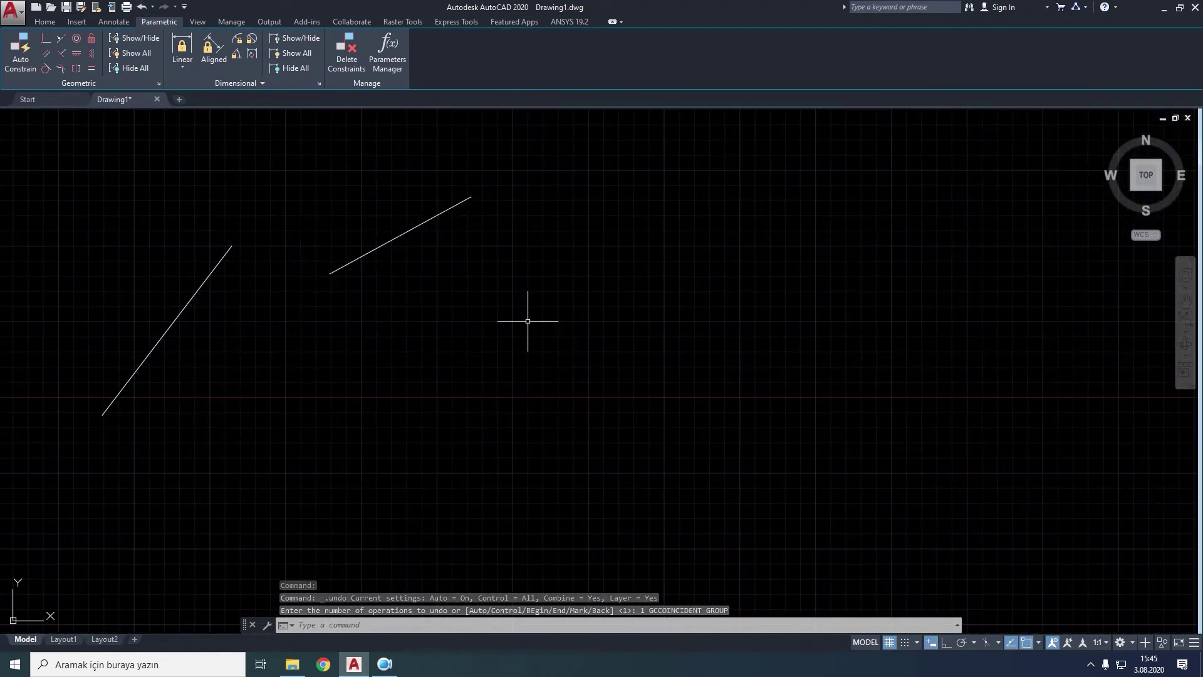
pyautogui.write('l')
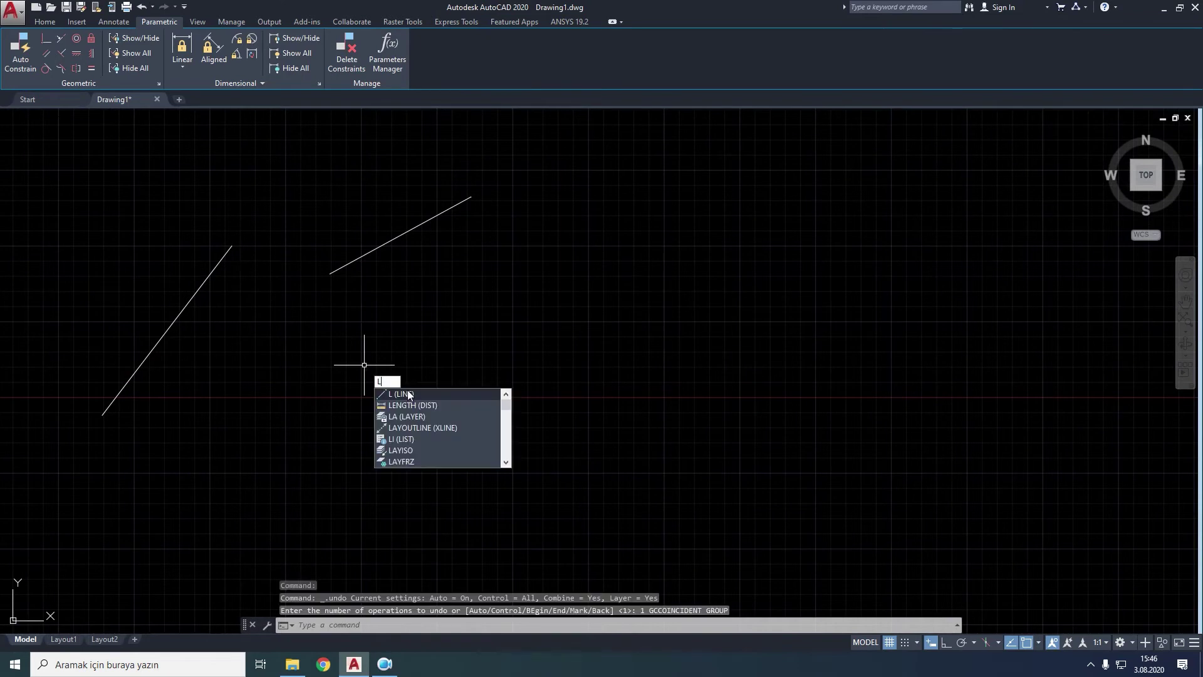
# Draw a third line toward the upper right.
pyautogui.click(408, 394)
pyautogui.moveTo(492, 358); pyautogui.dragTo(470, 470, button='middle')
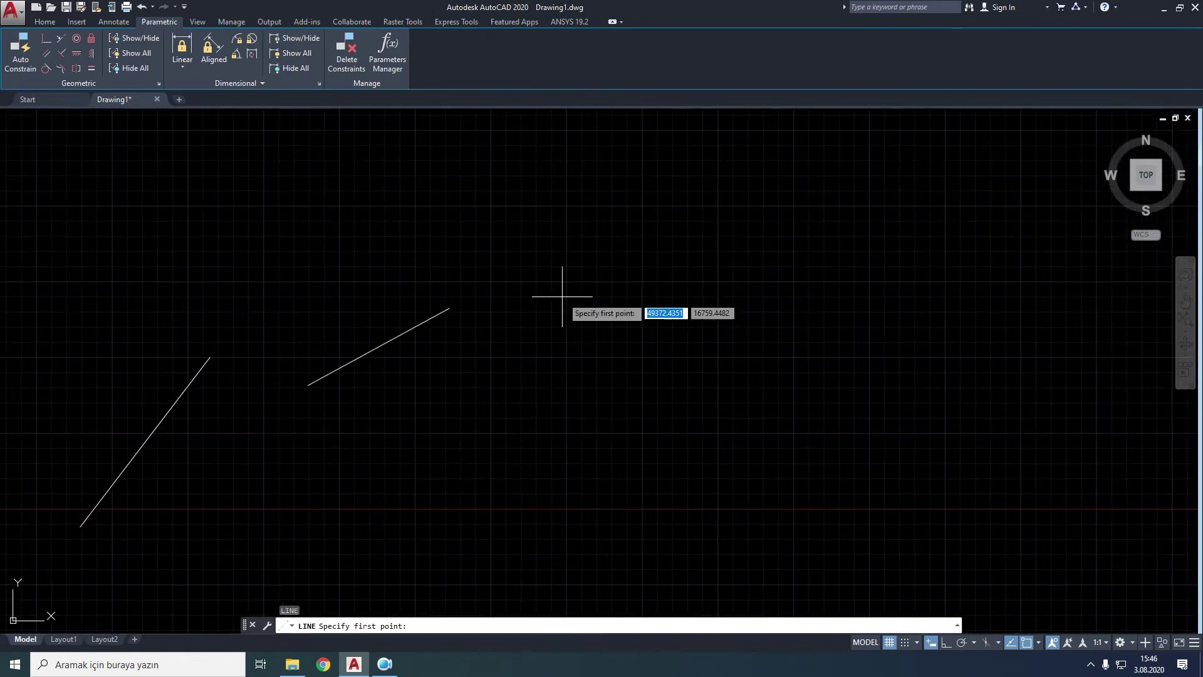
pyautogui.click(554, 211)
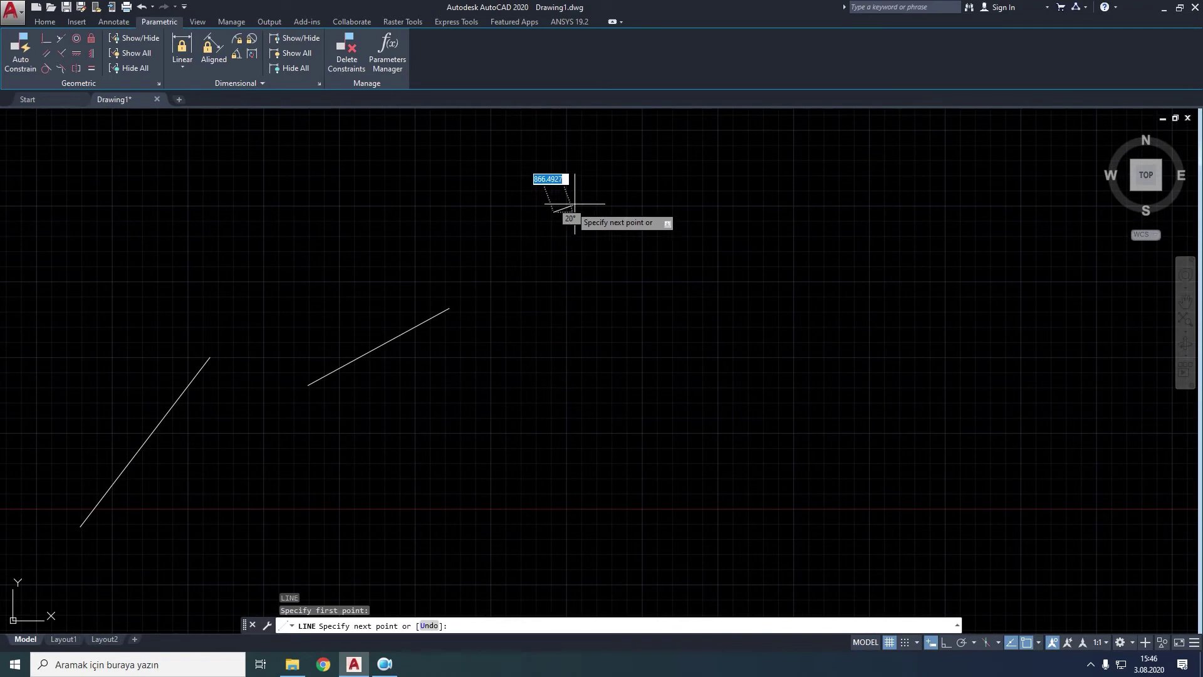
pyautogui.click(679, 162)
pyautogui.rightClick(679, 163)
pyautogui.click(698, 166)
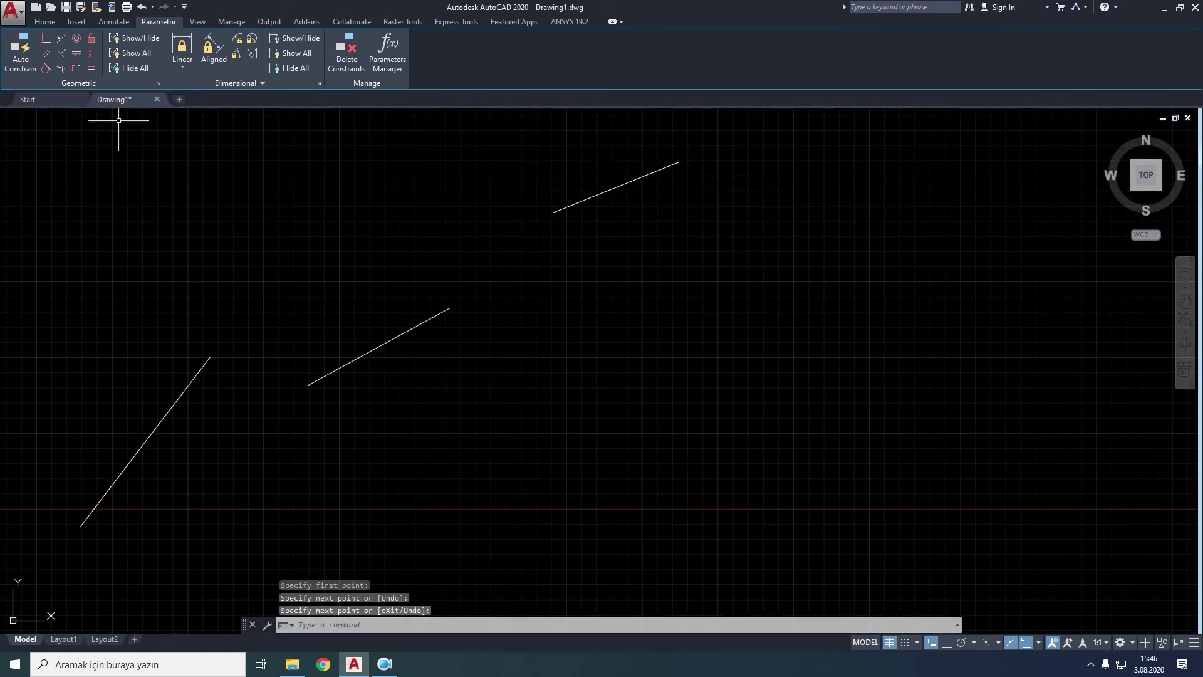
# Constrain the new line's endpoint onto the left line with coincident Object and Multiple options.
pyautogui.click(46, 42)
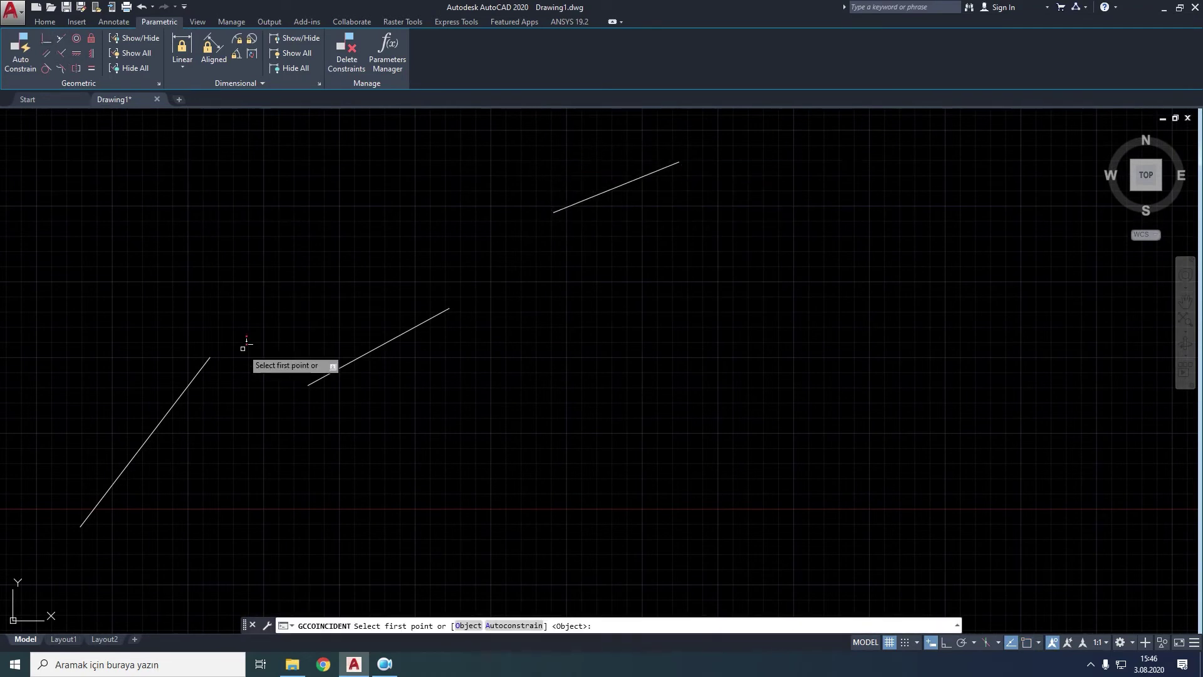
pyautogui.rightClick(254, 363)
pyautogui.click(272, 403)
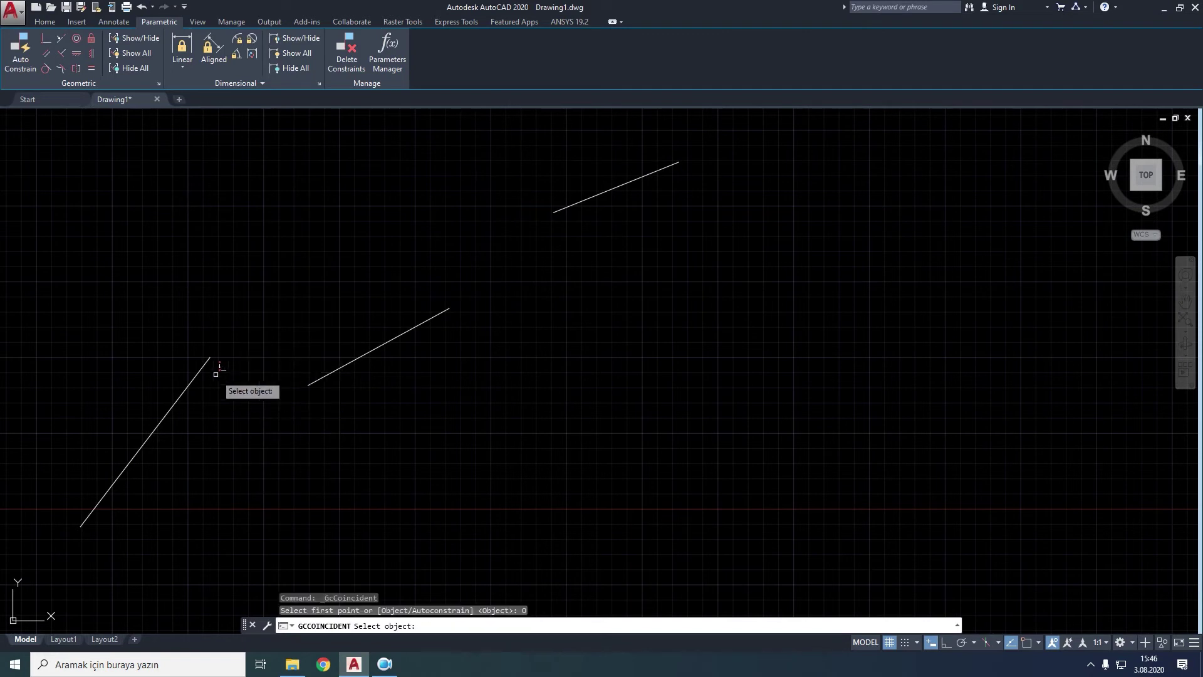
pyautogui.click(205, 358)
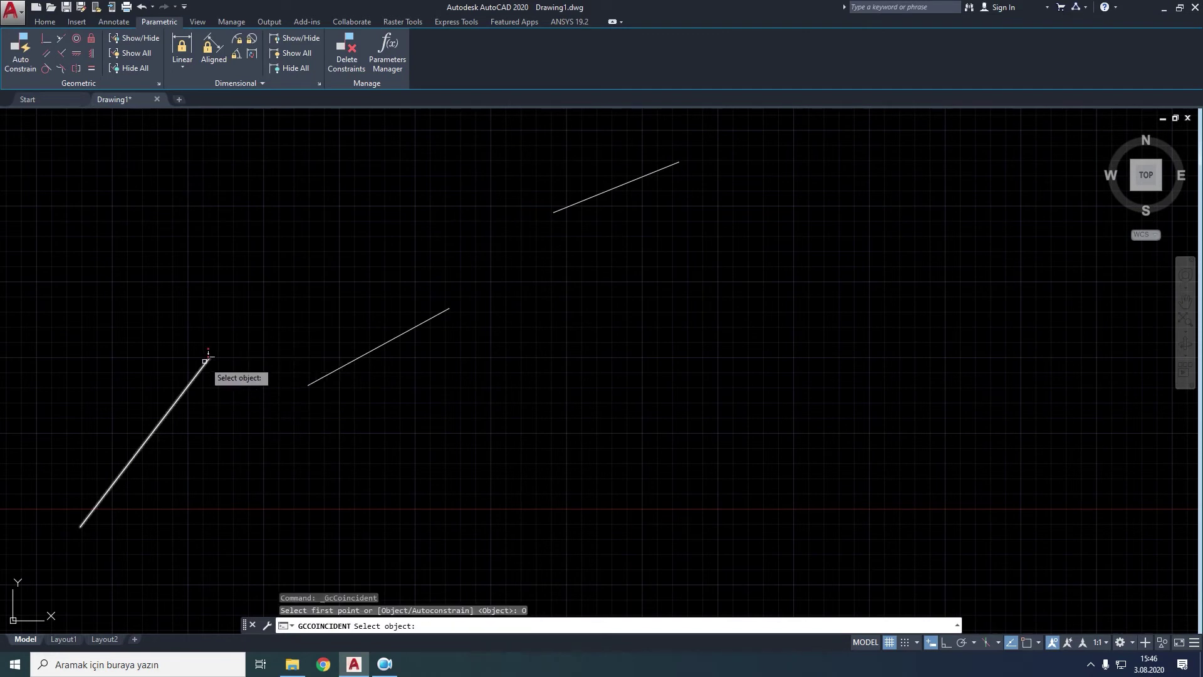
pyautogui.rightClick(292, 294)
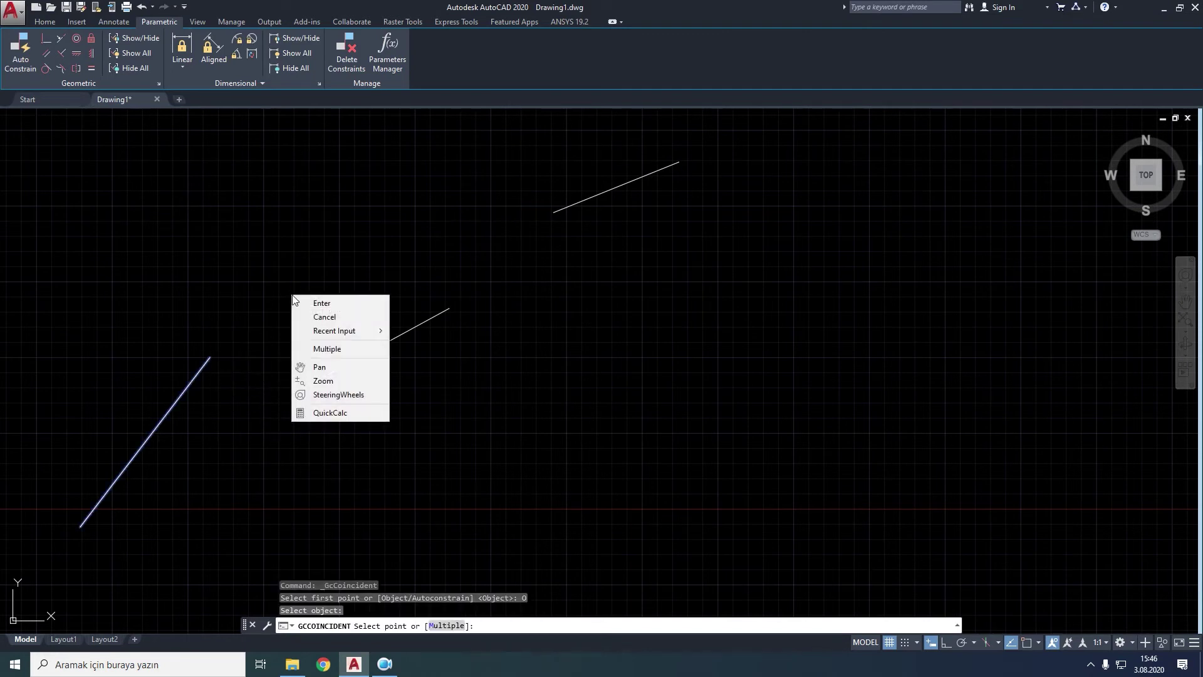
pyautogui.click(326, 354)
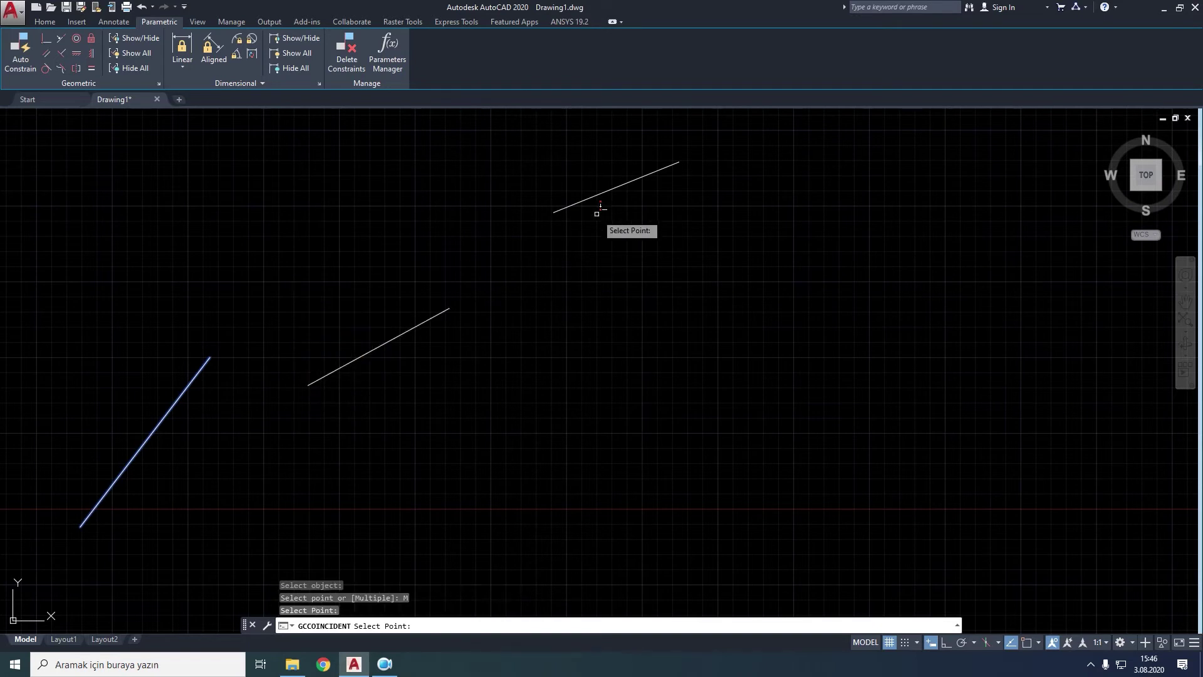
pyautogui.click(679, 163)
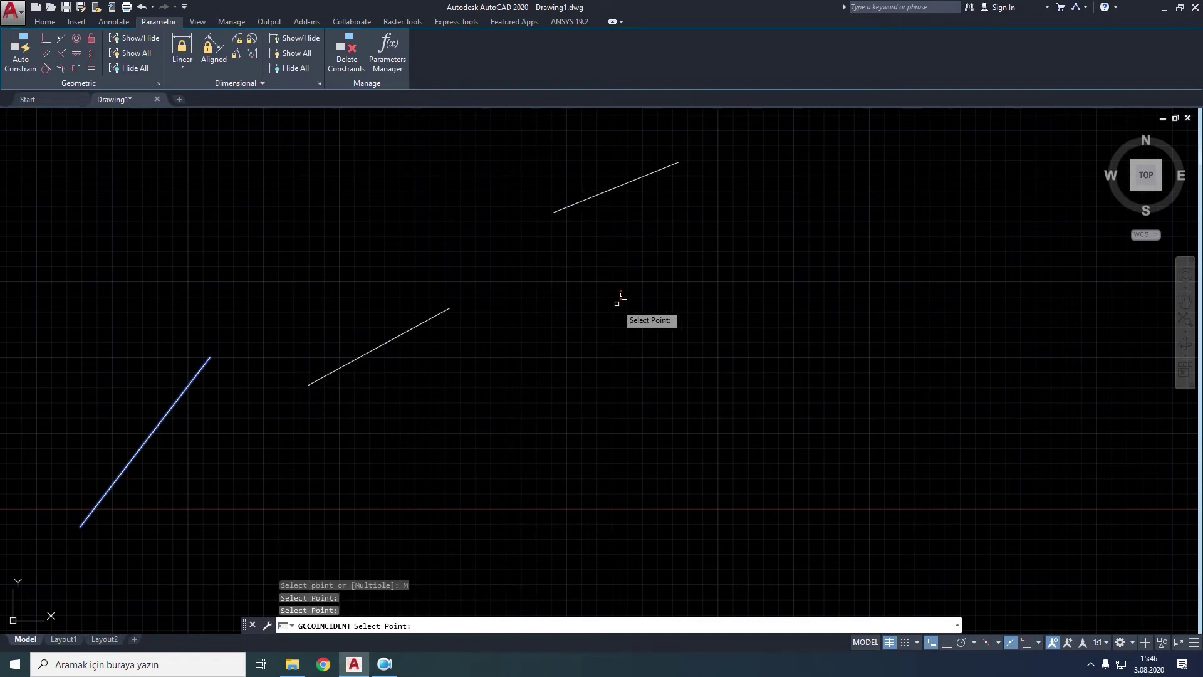
pyautogui.press('Return')
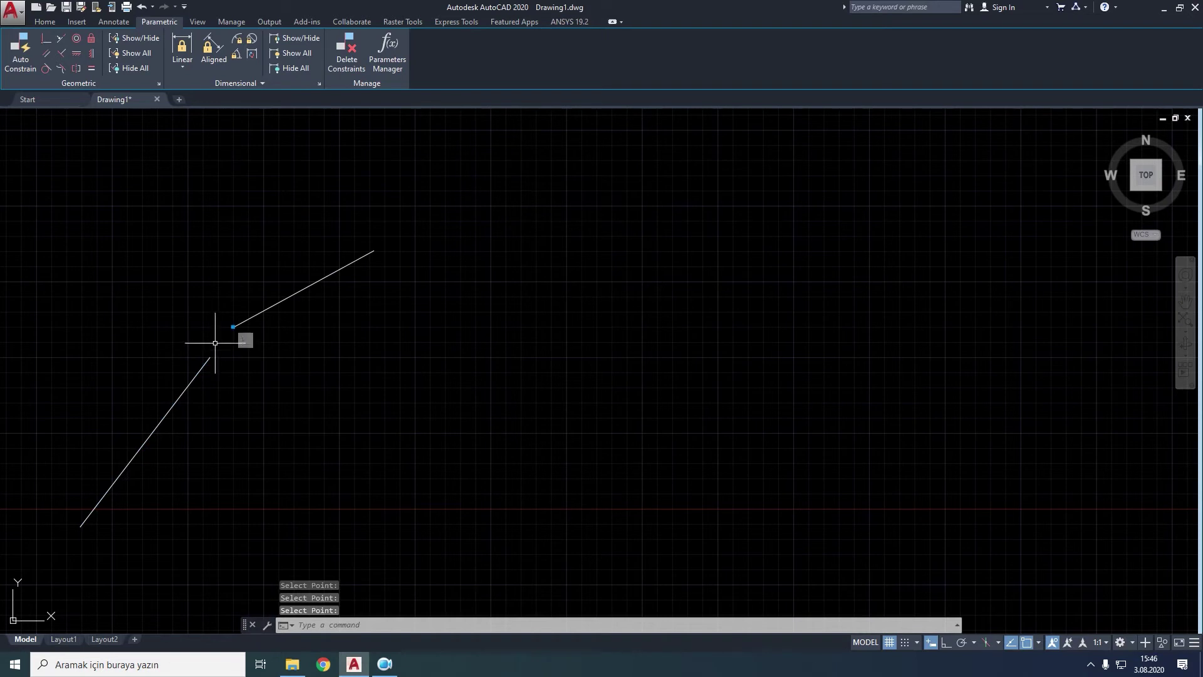
# Begin stretching the lower diagonal line's top endpoint, then cancel it.
pyautogui.click(267, 308)
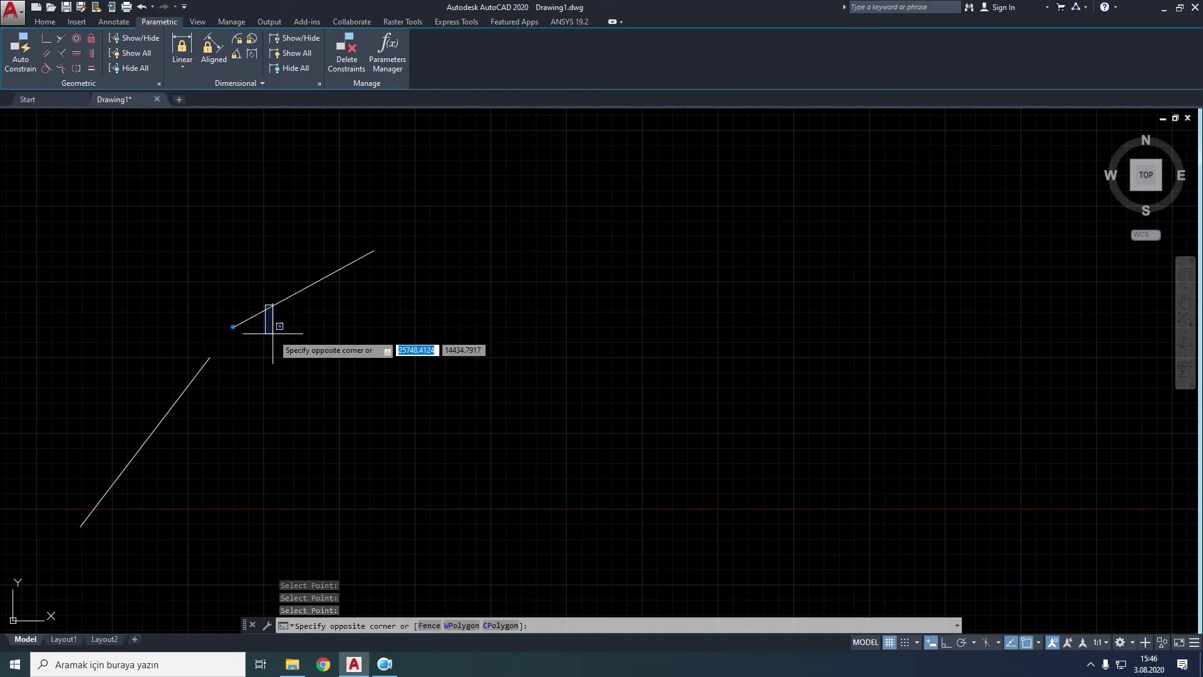
pyautogui.click(177, 401)
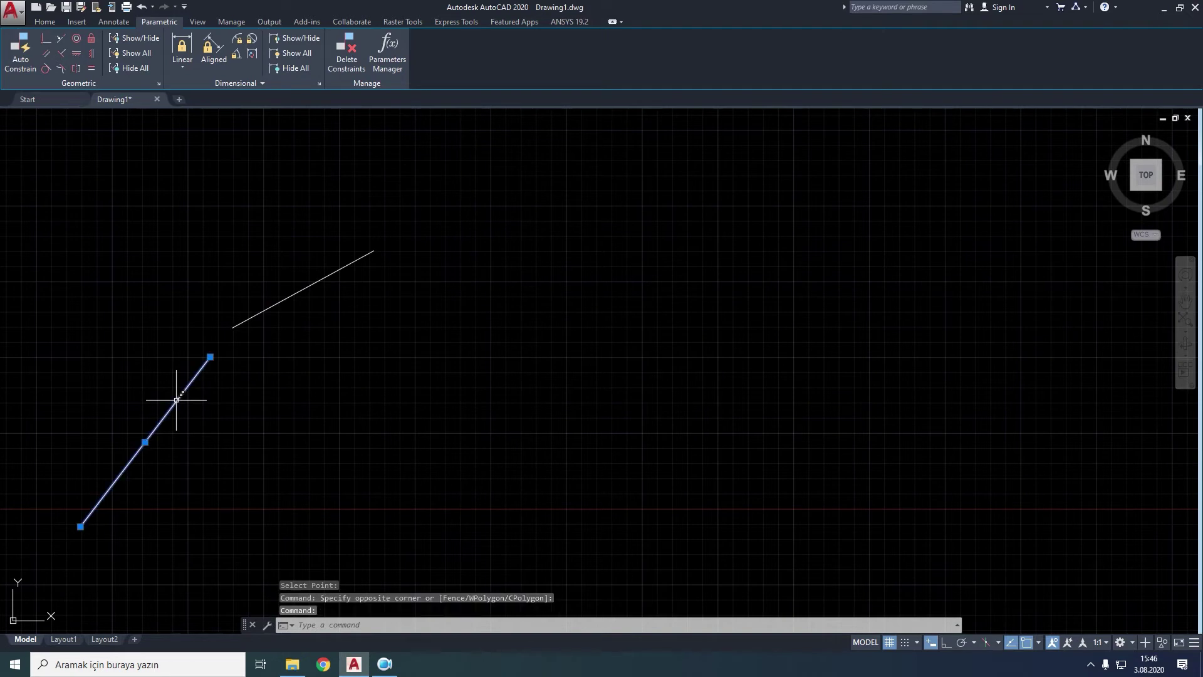
pyautogui.click(210, 357)
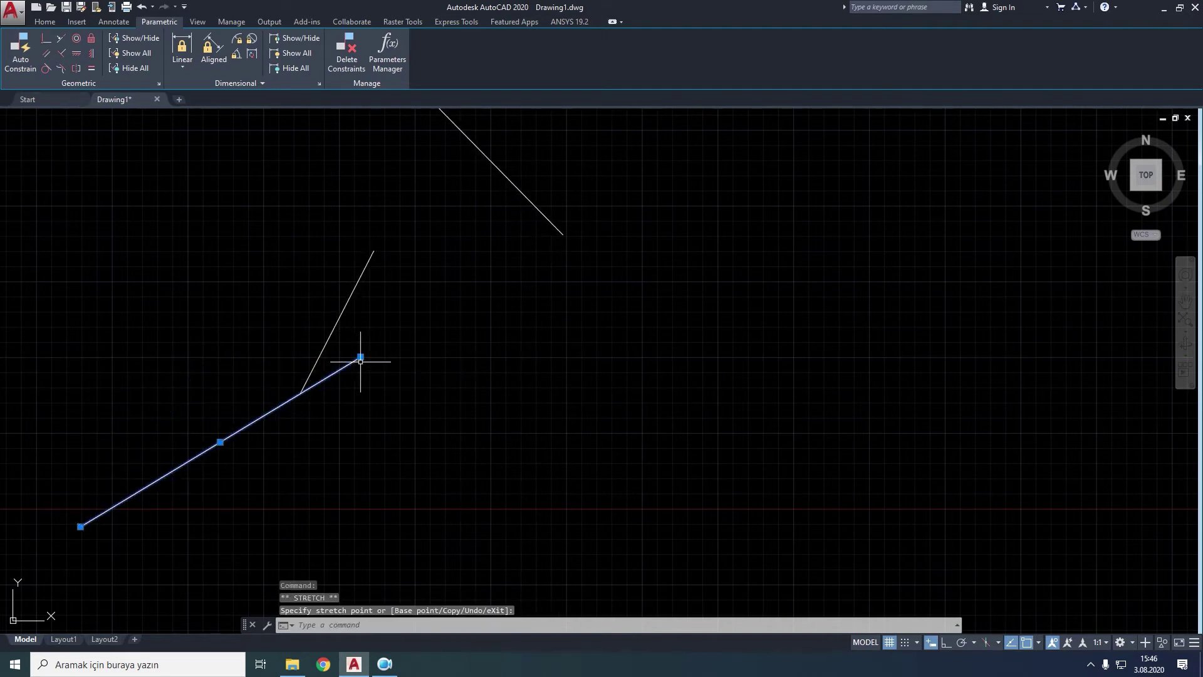
pyautogui.scroll(-2, 491, 321)
pyautogui.moveTo(486, 330); pyautogui.dragTo(421, 304, button='middle')
pyautogui.press('Escape')
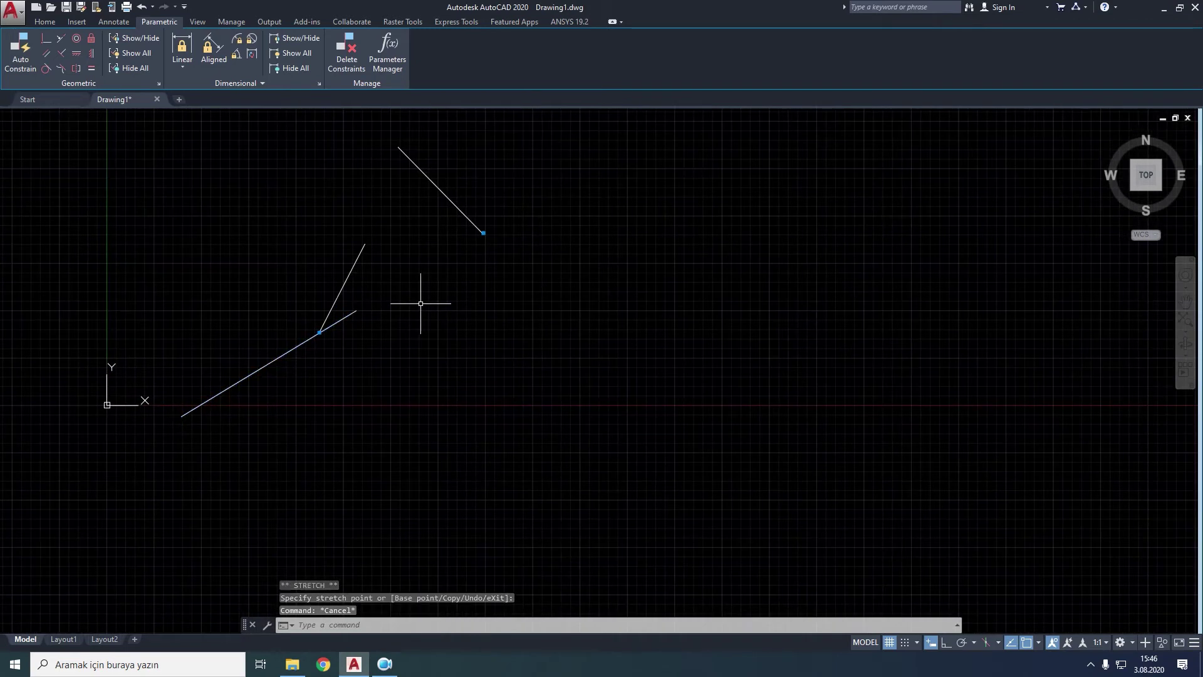
# Select the upper line and undo twice to revert the coincident constraint.
pyautogui.click(516, 162)
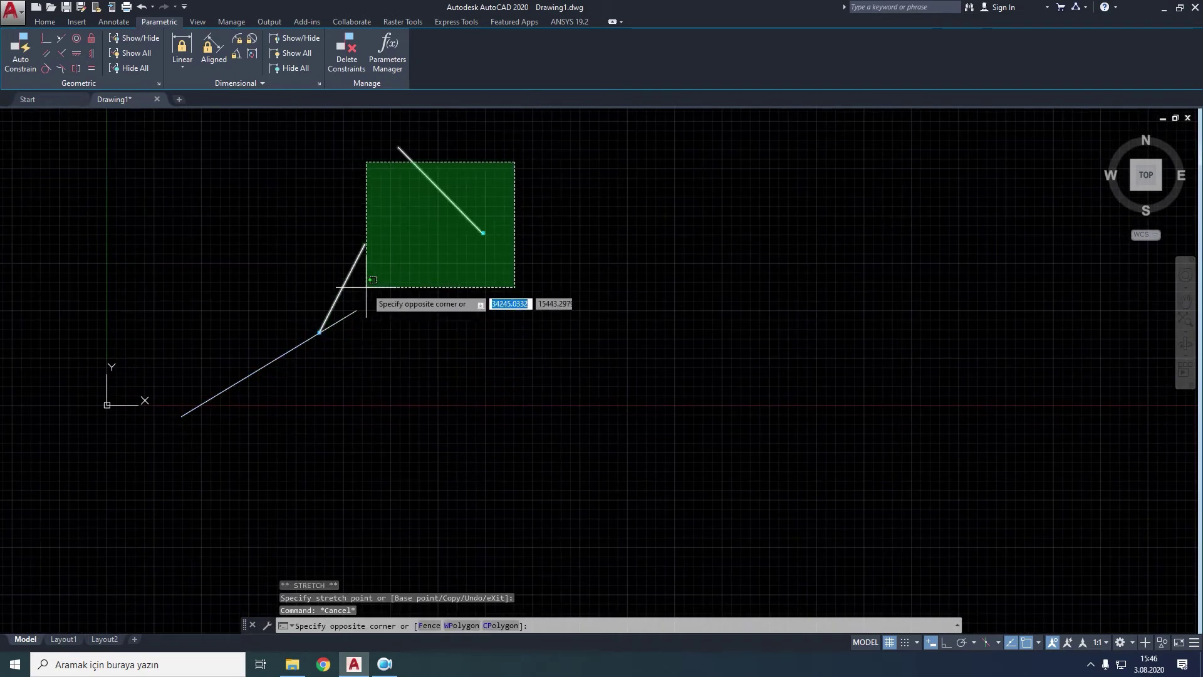
pyautogui.click(596, 253)
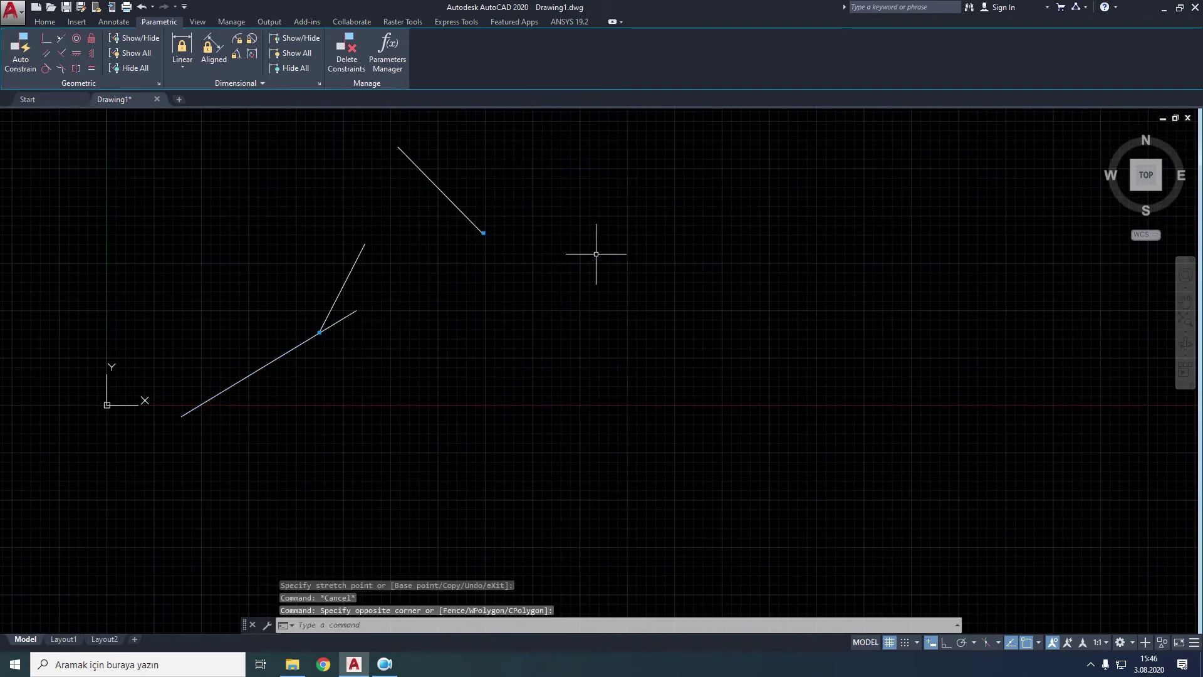
pyautogui.click(141, 8)
pyautogui.click(142, 8)
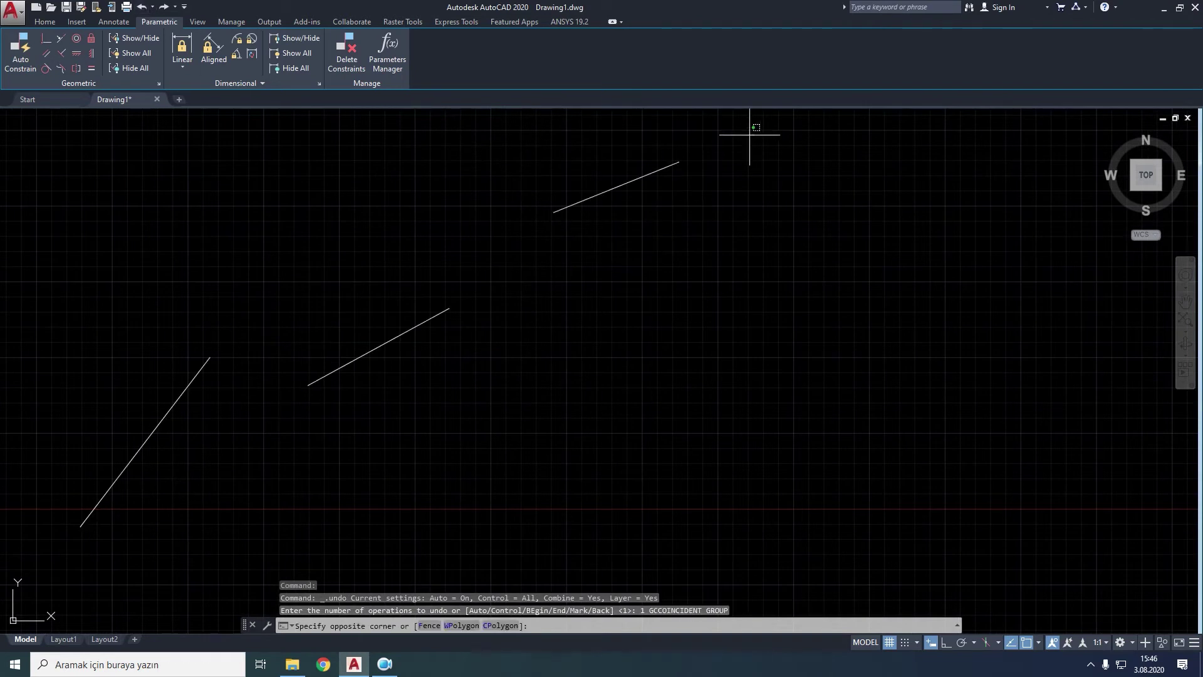
# Delete only the top line, leaving the two lower lines.
pyautogui.click(755, 134)
pyautogui.click(366, 416)
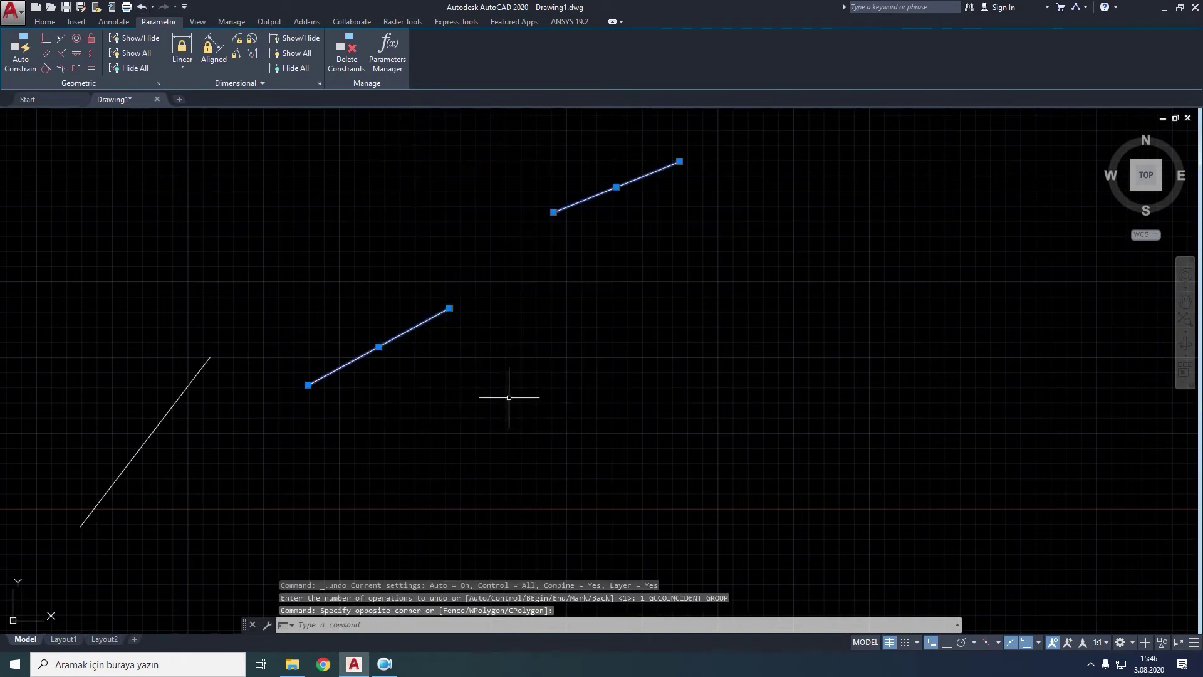
pyautogui.press('Escape')
pyautogui.click(721, 148)
pyautogui.click(567, 218)
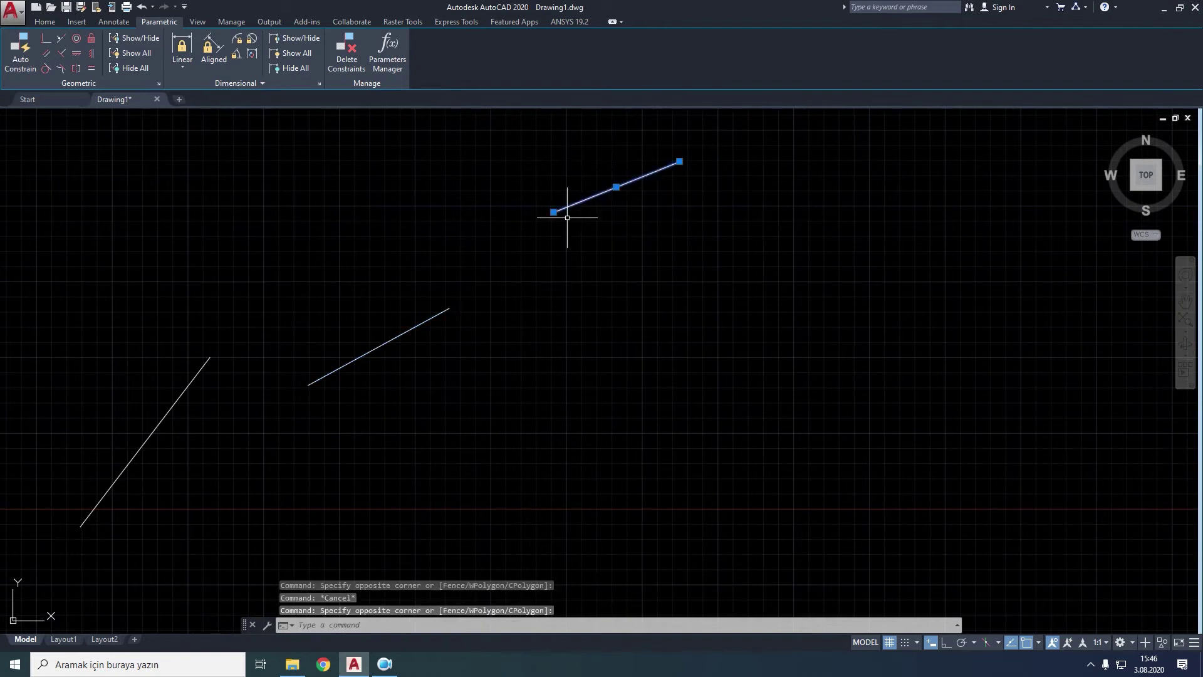
pyautogui.press('Delete')
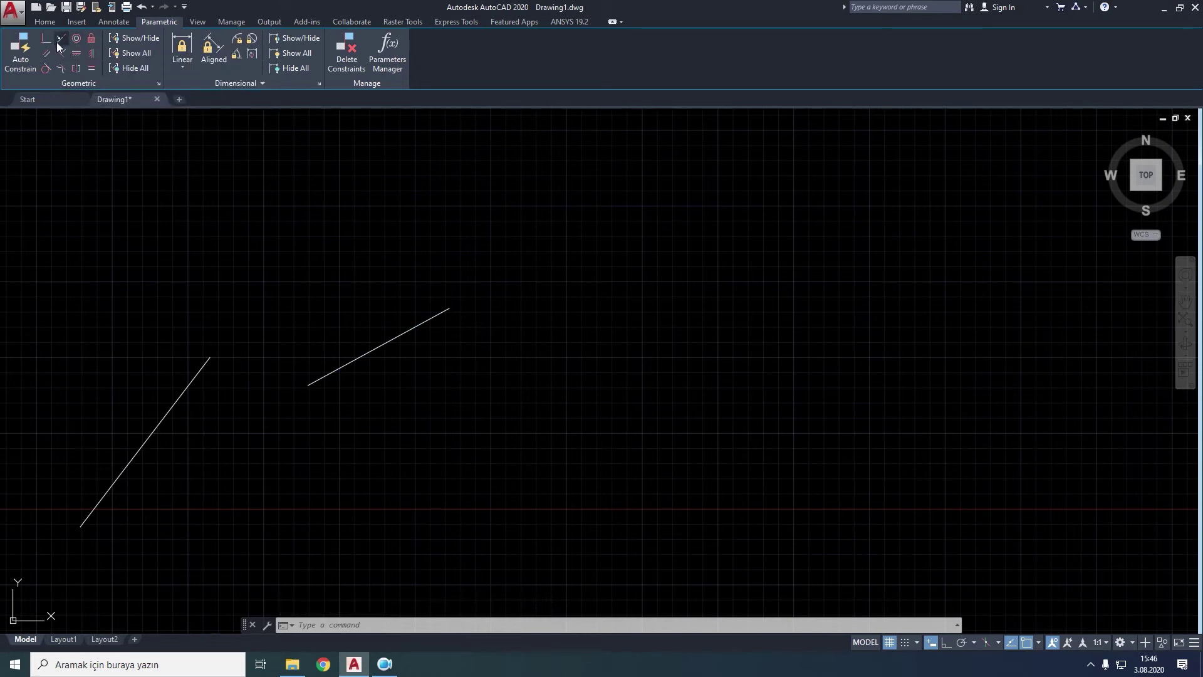
# Make the right line collinear with the left line, then undo the constraint.
pyautogui.click(57, 41)
pyautogui.click(205, 363)
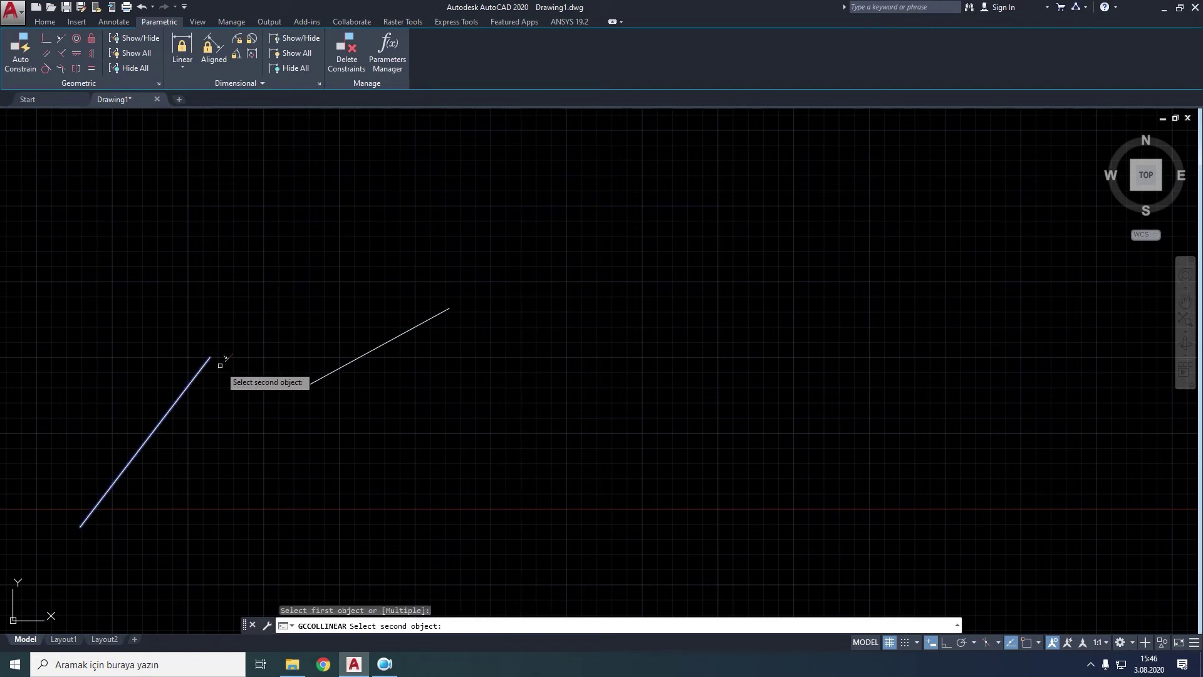
pyautogui.click(316, 379)
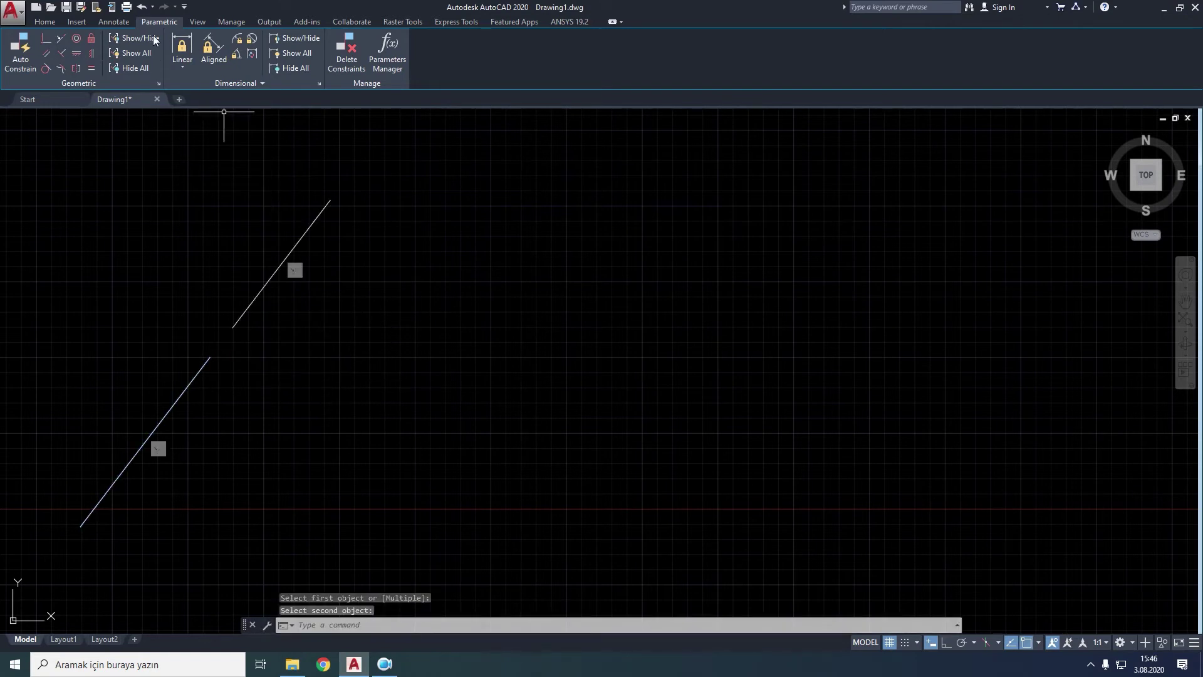
pyautogui.click(142, 7)
pyautogui.moveTo(310, 263); pyautogui.dragTo(272, 283, button='middle')
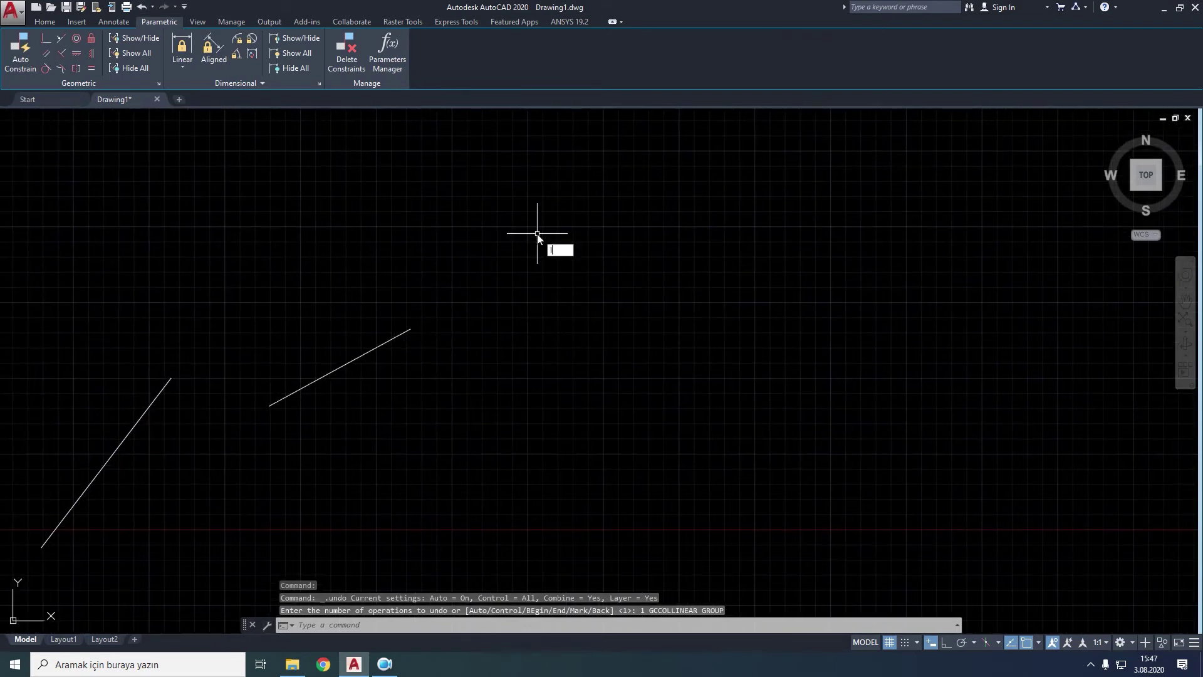
# Draw a nearly horizontal line above the other two using L.
pyautogui.write('L')
pyautogui.press('Return')
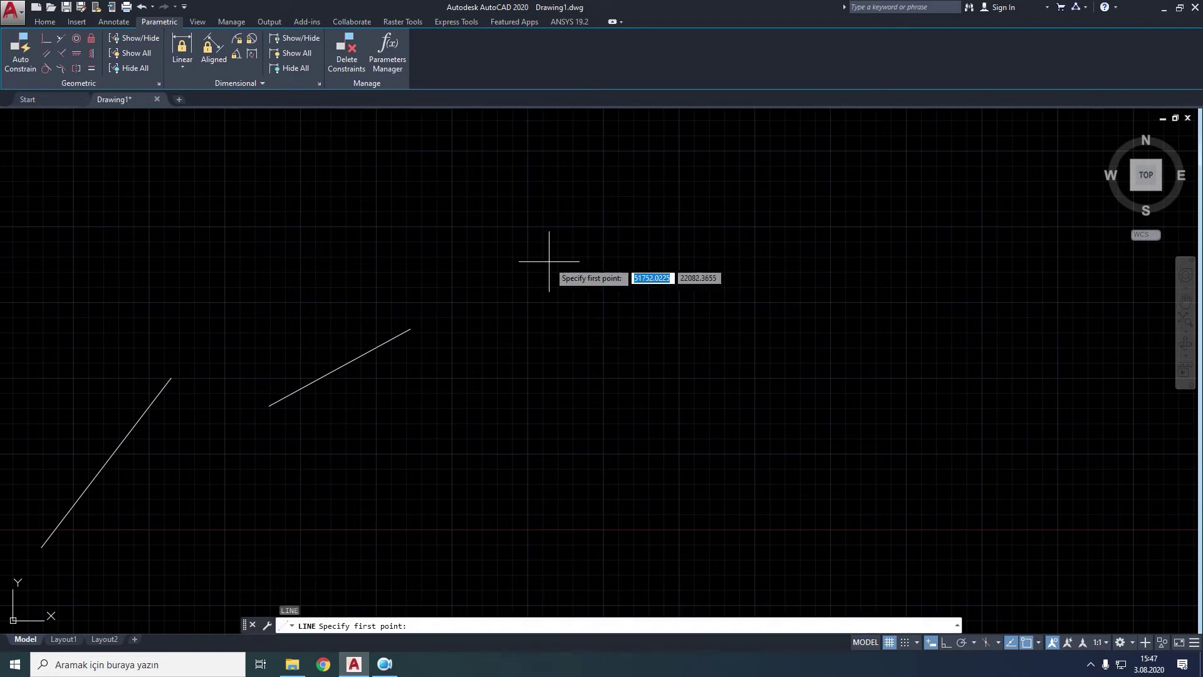
pyautogui.click(415, 219)
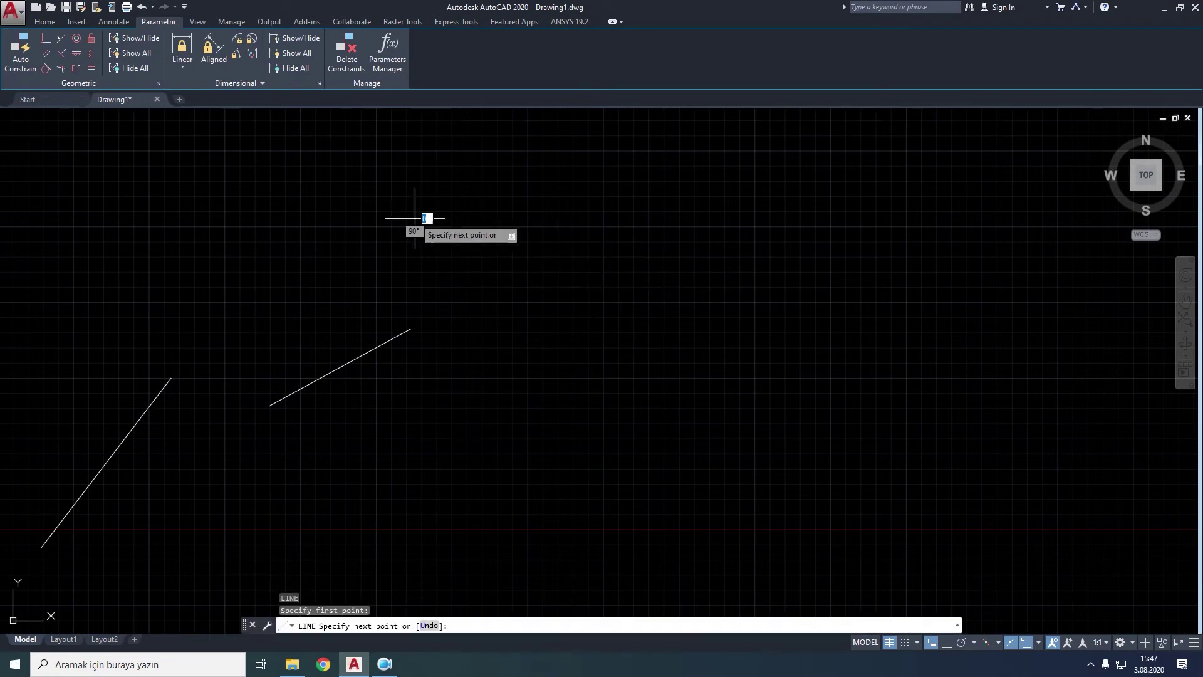
pyautogui.click(651, 196)
pyautogui.rightClick(675, 207)
pyautogui.click(697, 216)
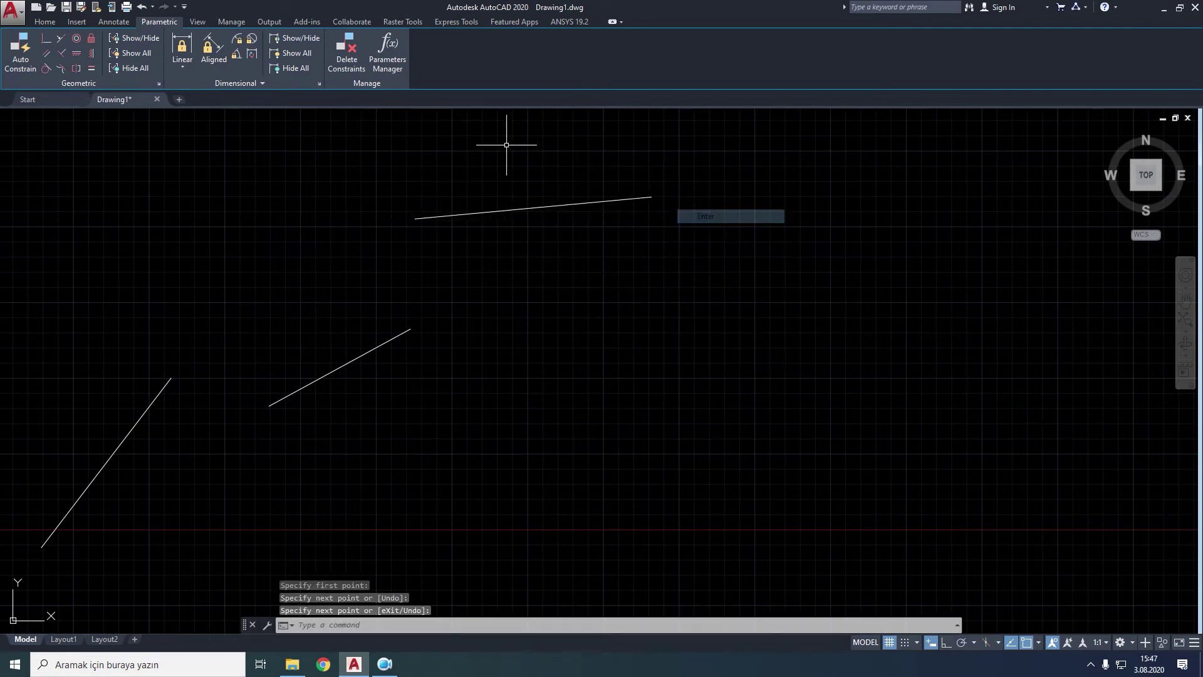
# Make the left line collinear with the middle line, then undo it.
pyautogui.click(62, 41)
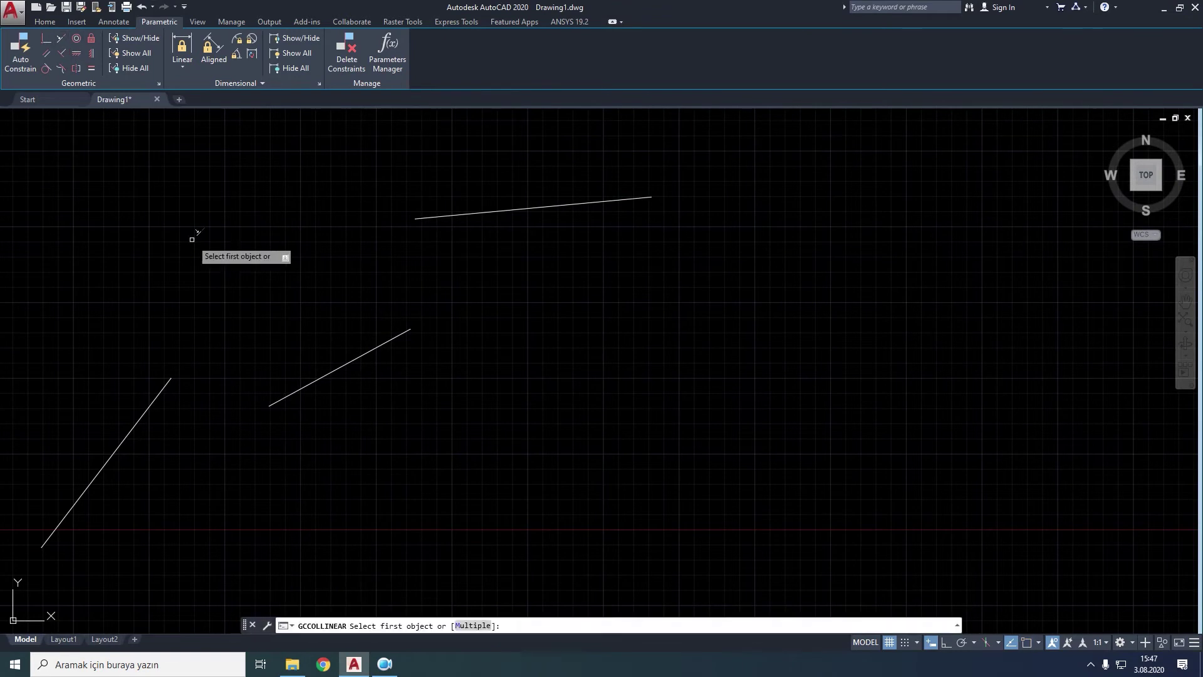
pyautogui.click(289, 394)
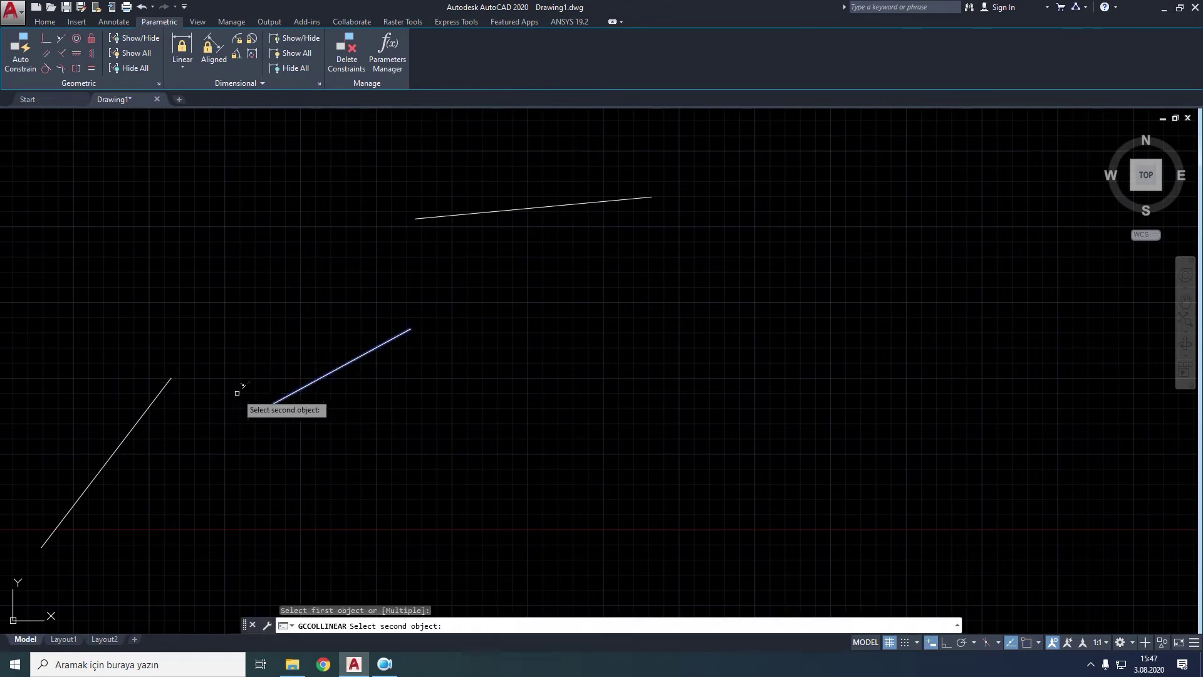
pyautogui.click(161, 392)
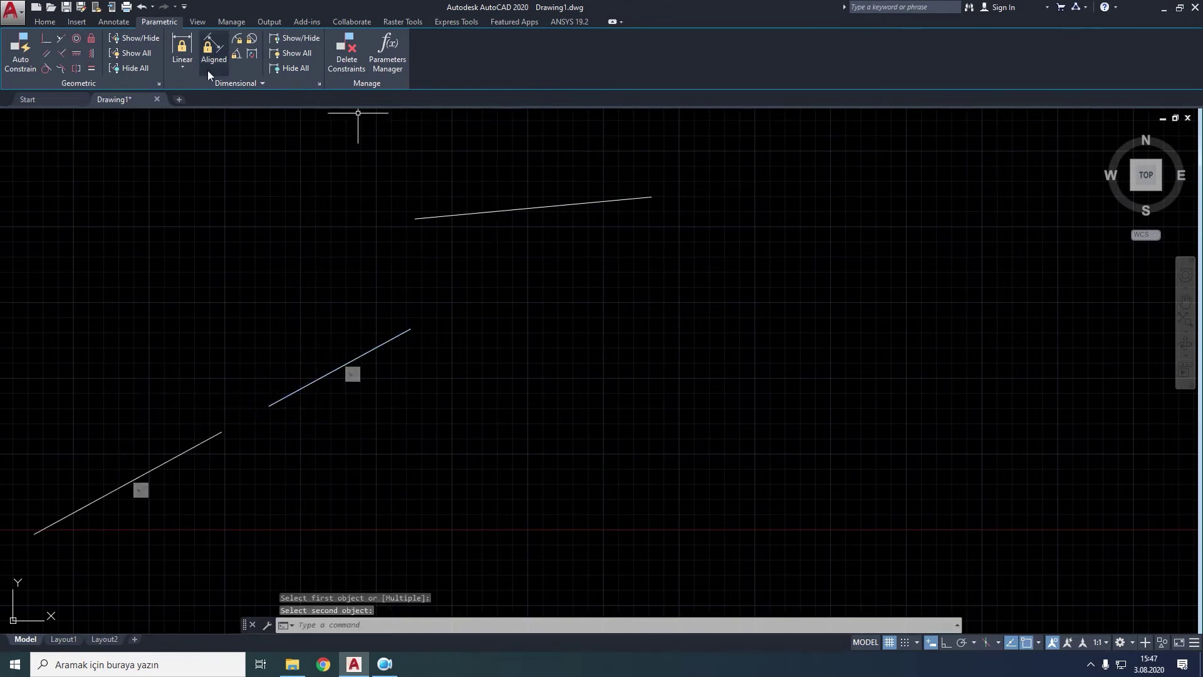
pyautogui.click(141, 7)
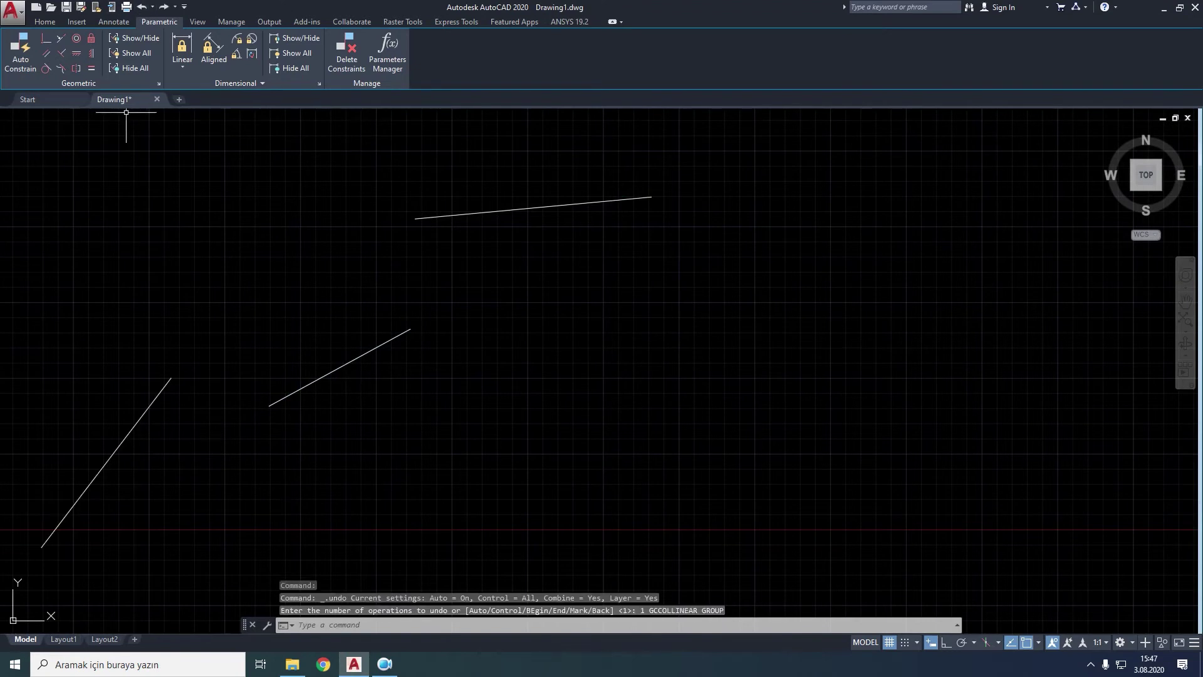
# Make all three lines collinear with the Multiple option, then undo it.
pyautogui.click(75, 42)
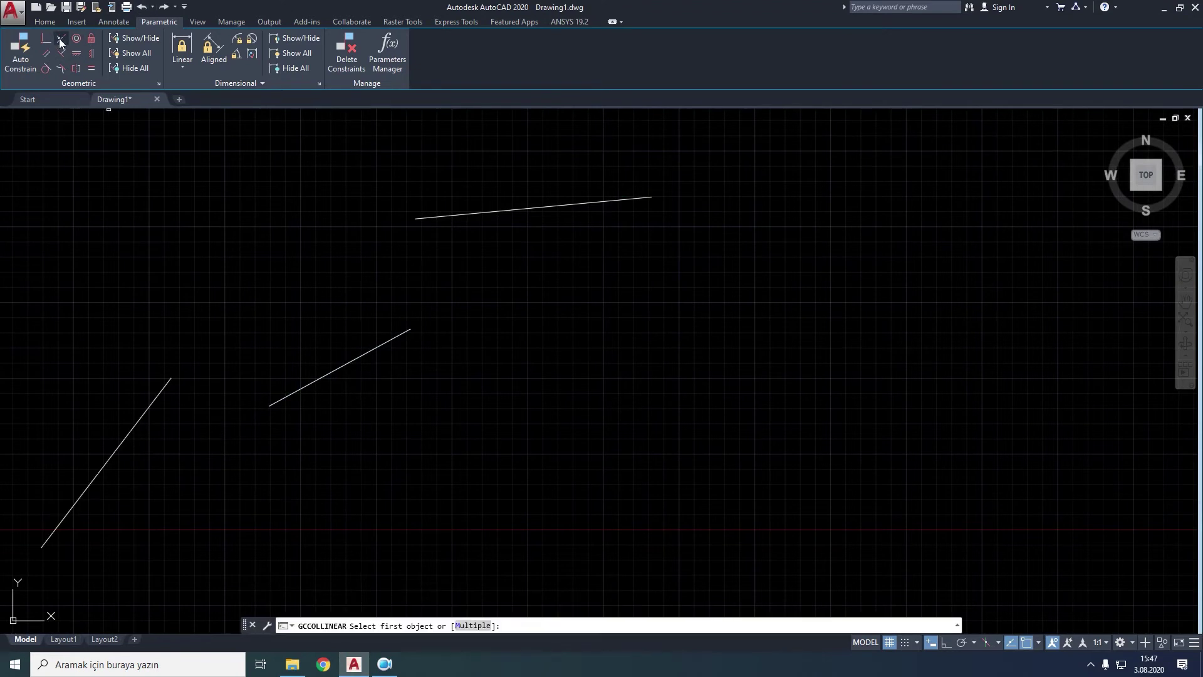
pyautogui.rightClick(185, 140)
pyautogui.click(214, 195)
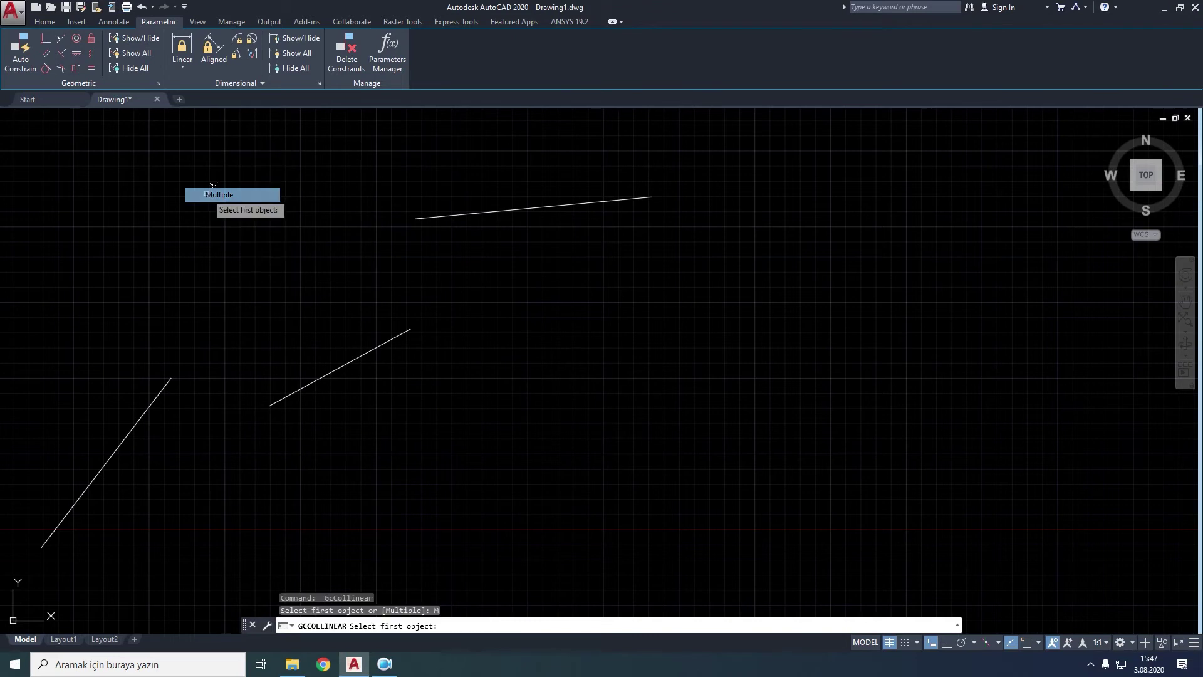
pyautogui.click(332, 369)
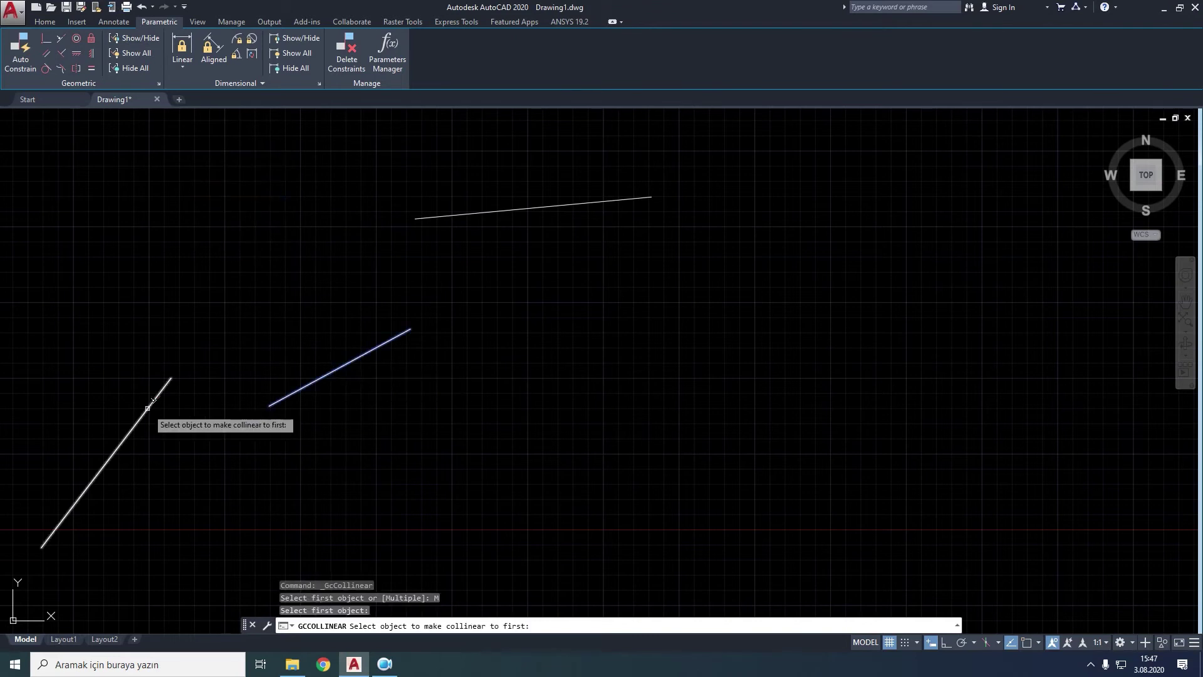
pyautogui.click(153, 401)
pyautogui.click(484, 210)
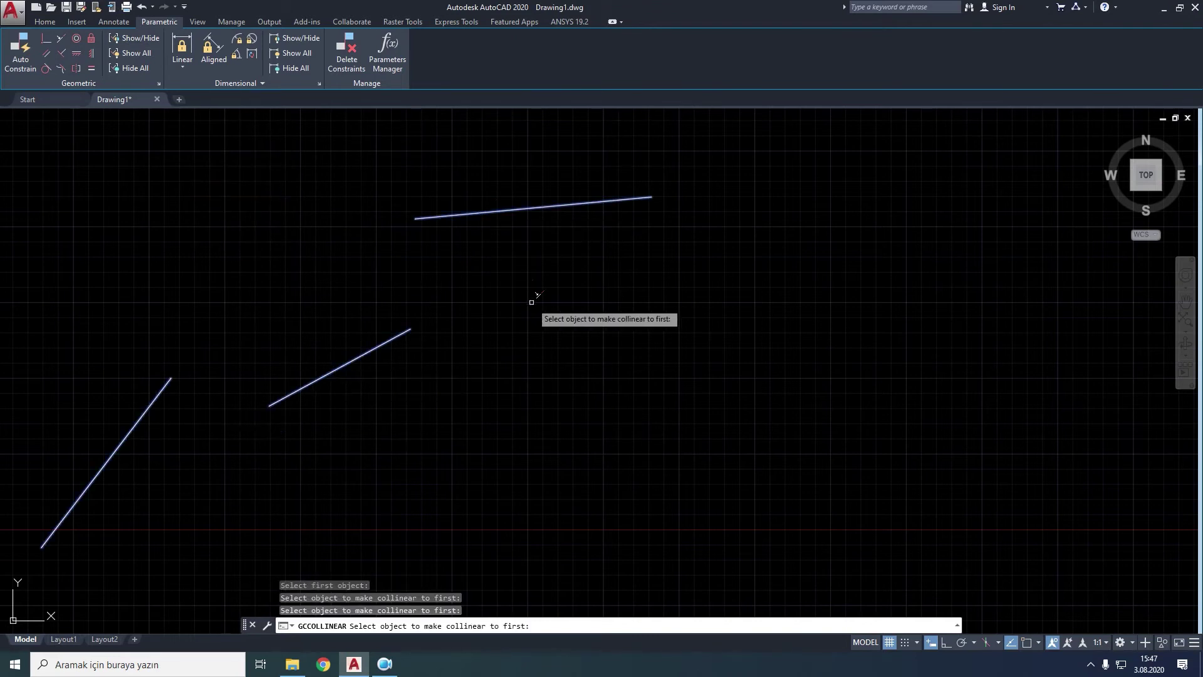
pyautogui.press('Return')
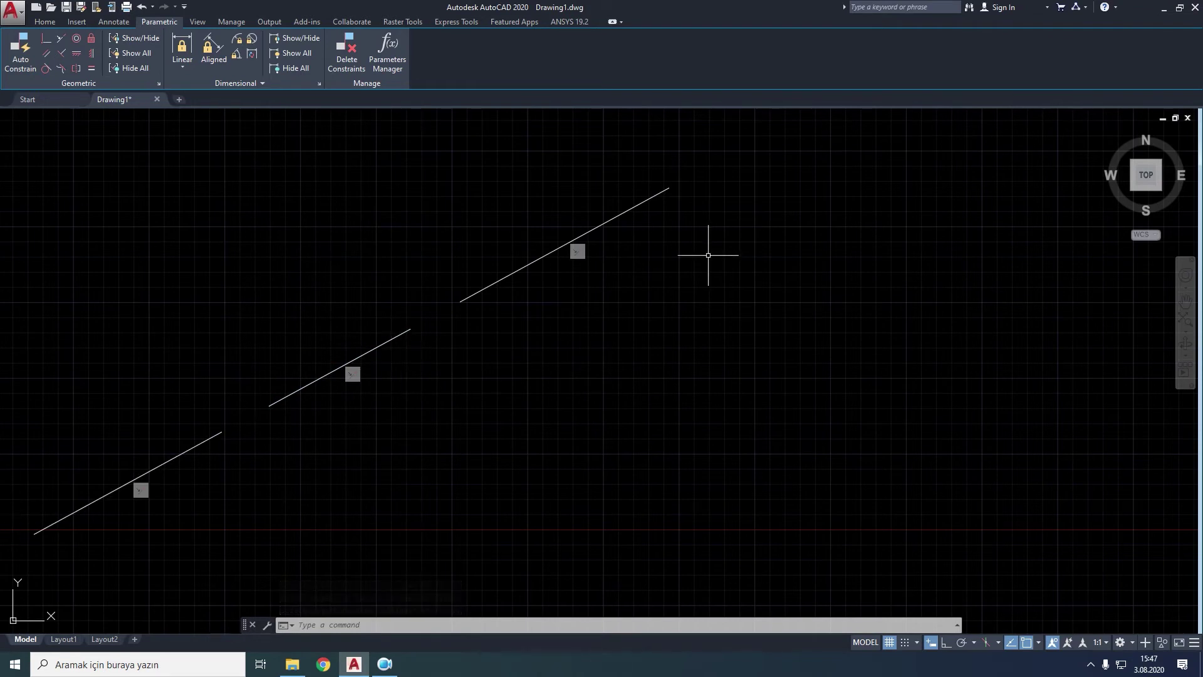
pyautogui.click(146, 8)
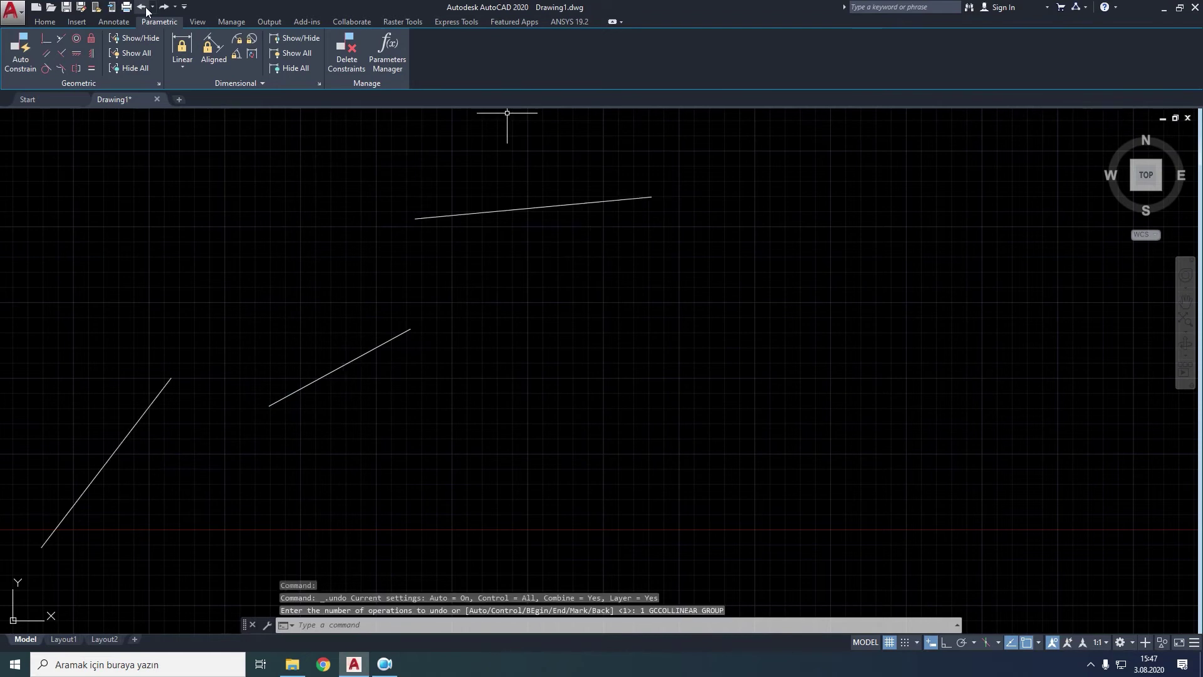
# Apply a parallel constraint making the middle line parallel to the left line.
pyautogui.moveTo(329, 116)
pyautogui.mouseDown(button='middle')
pyautogui.moveTo(414, 212)
pyautogui.moveTo(462, 188)
pyautogui.mouseUp(button='middle')
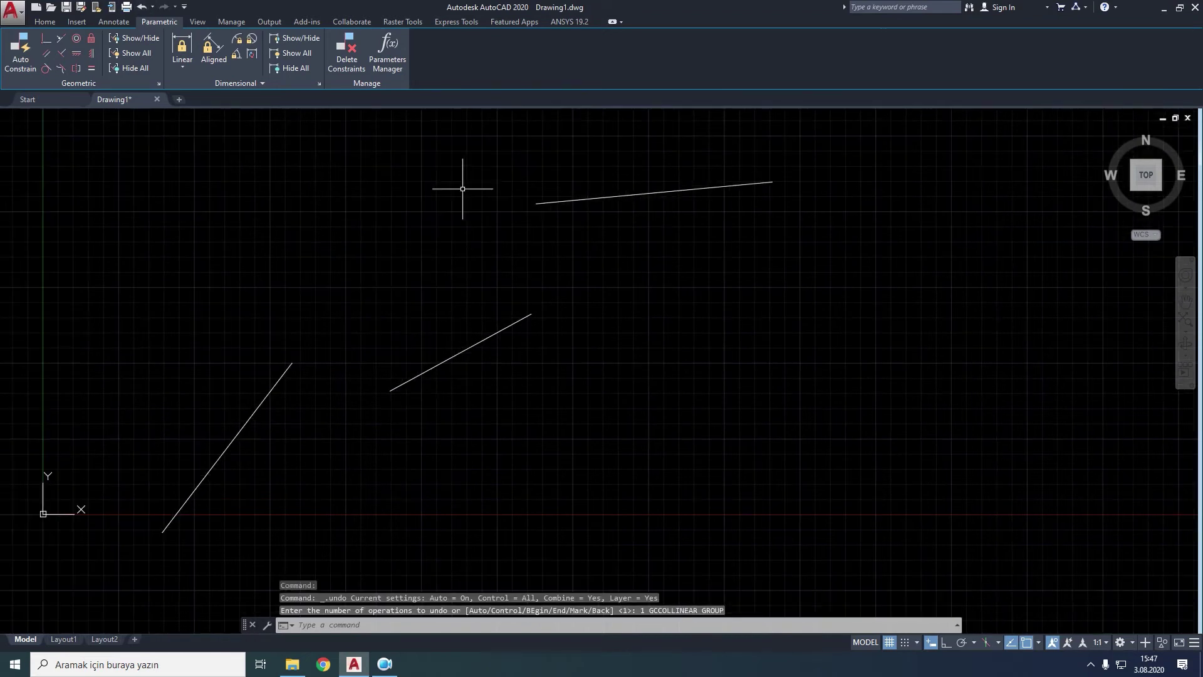
pyautogui.click(46, 59)
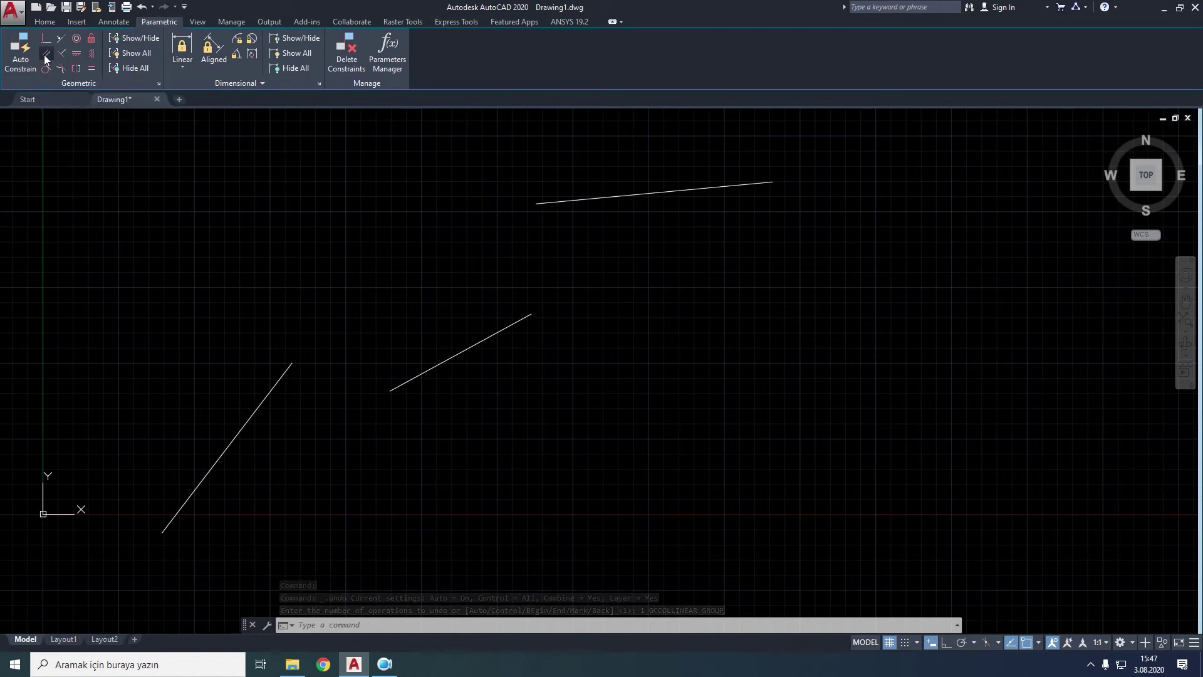
pyautogui.click(289, 367)
pyautogui.click(429, 373)
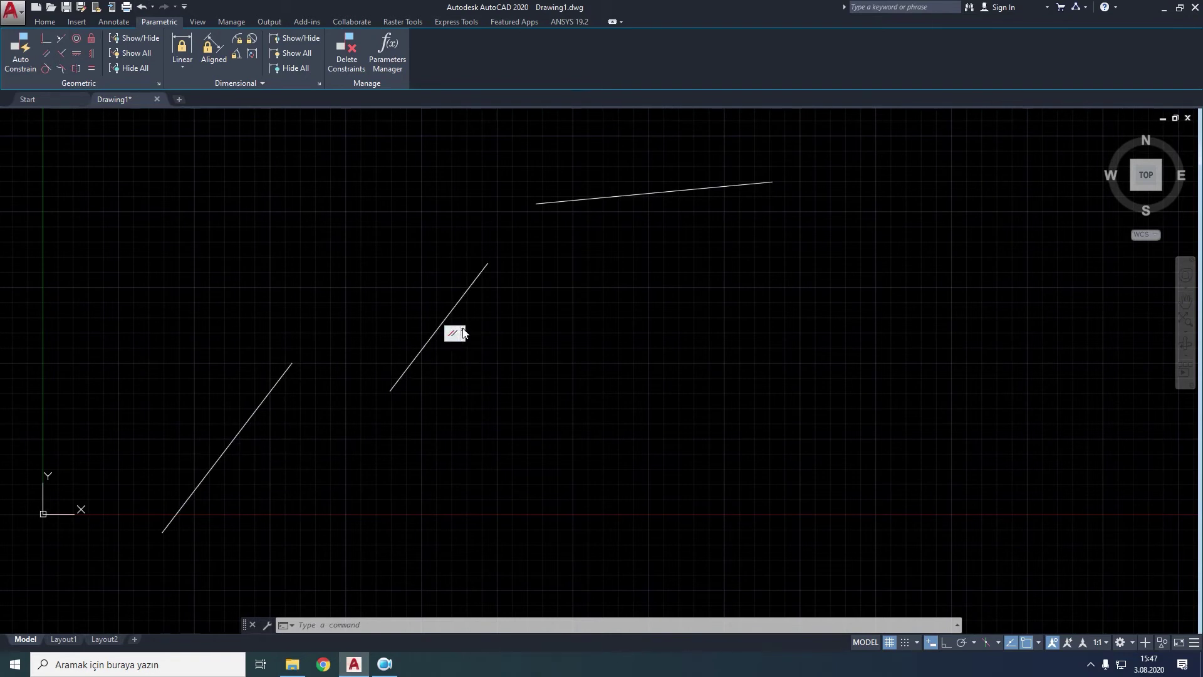
# Stretch the middle line's top end up-right so both lines tilt together.
pyautogui.click(416, 346)
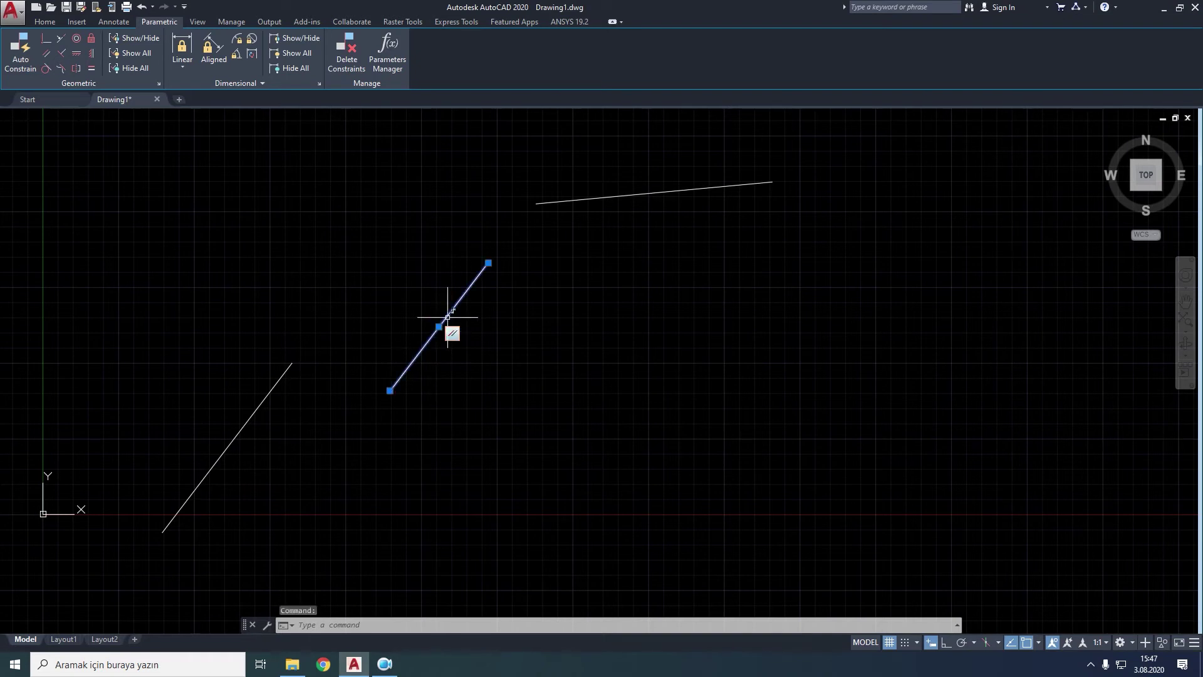
pyautogui.click(486, 267)
pyautogui.click(540, 270)
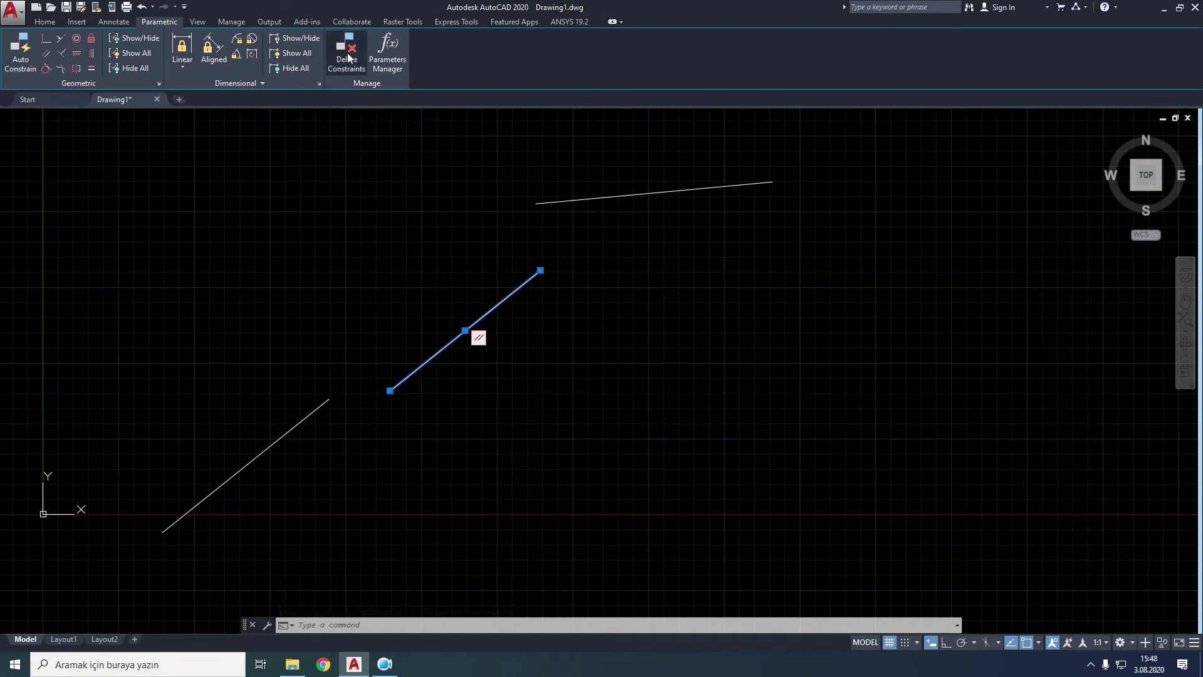
# Remove the parallel constraint and move both endpoints of the middle line.
pyautogui.click(347, 50)
pyautogui.click(456, 336)
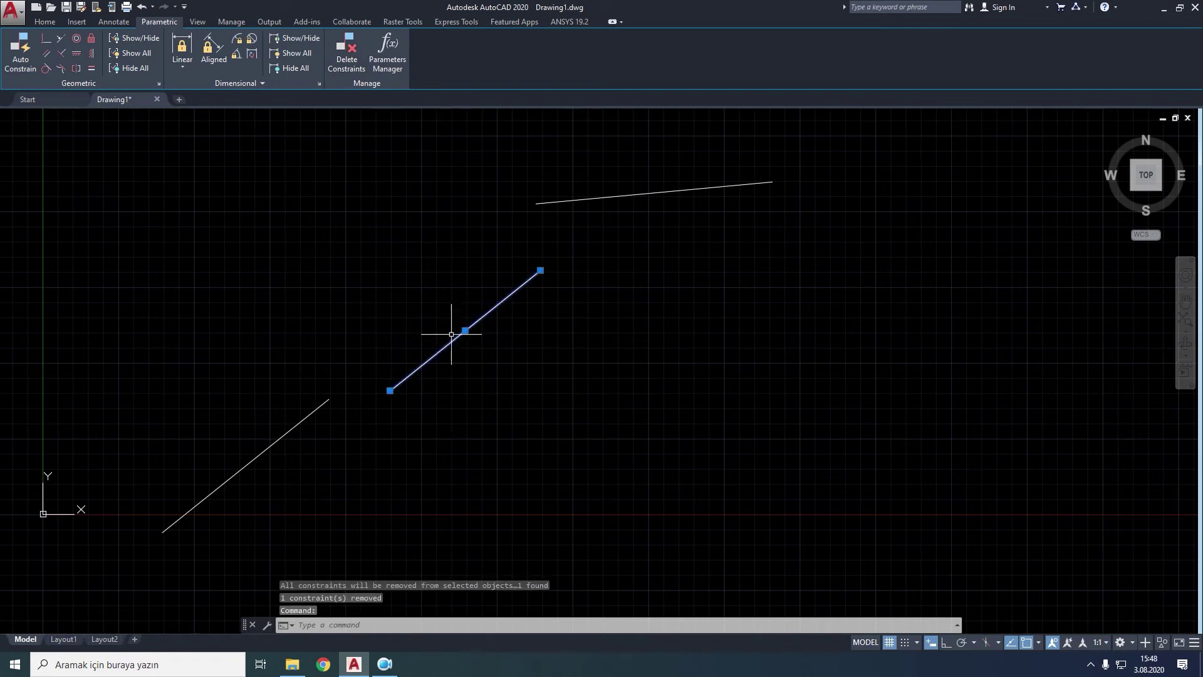
pyautogui.click(389, 386)
pyautogui.click(327, 324)
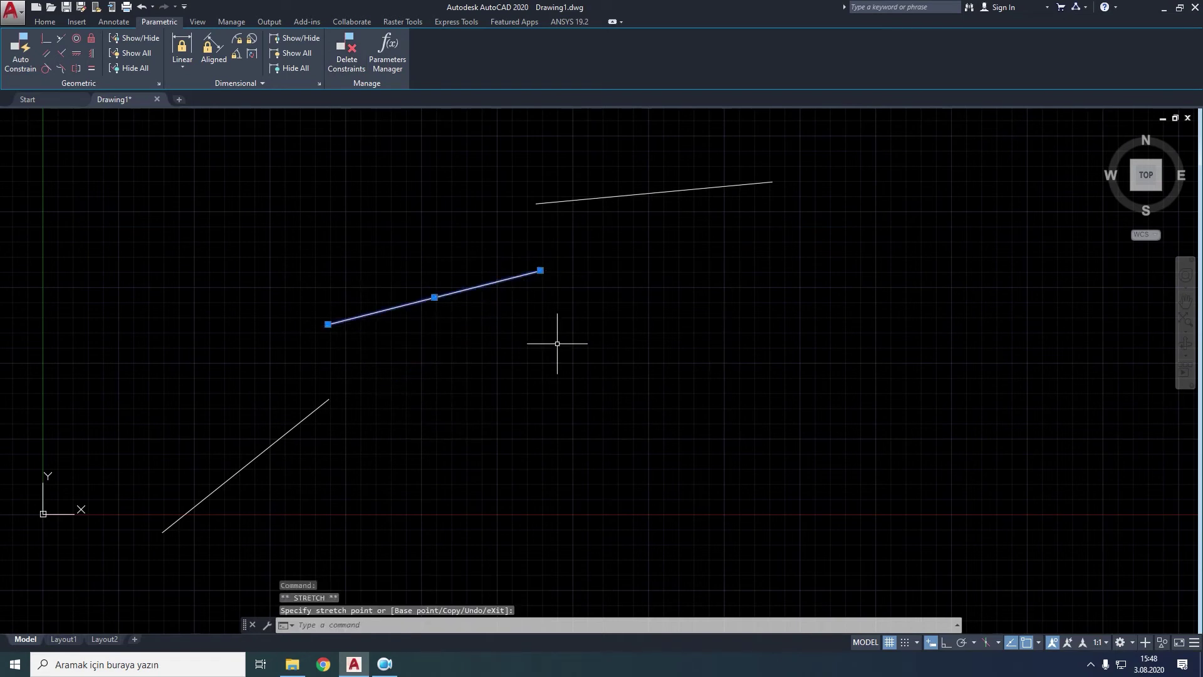
pyautogui.click(570, 297)
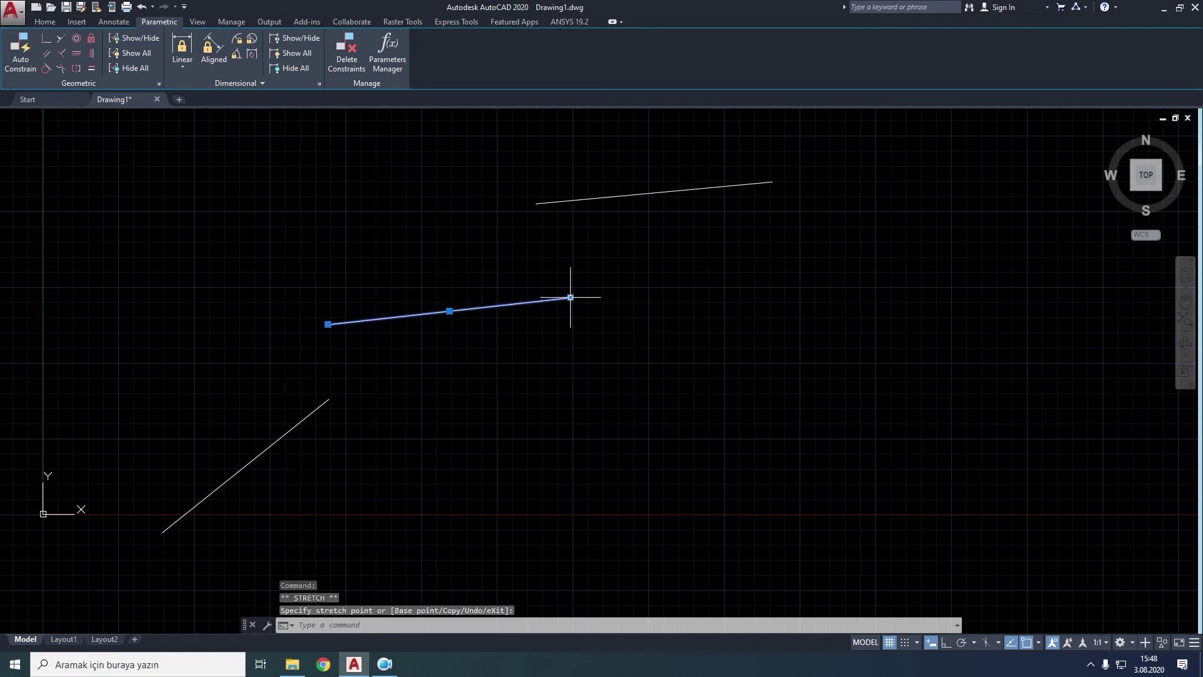
pyautogui.moveTo(426, 421); pyautogui.dragTo(435, 387, button='middle')
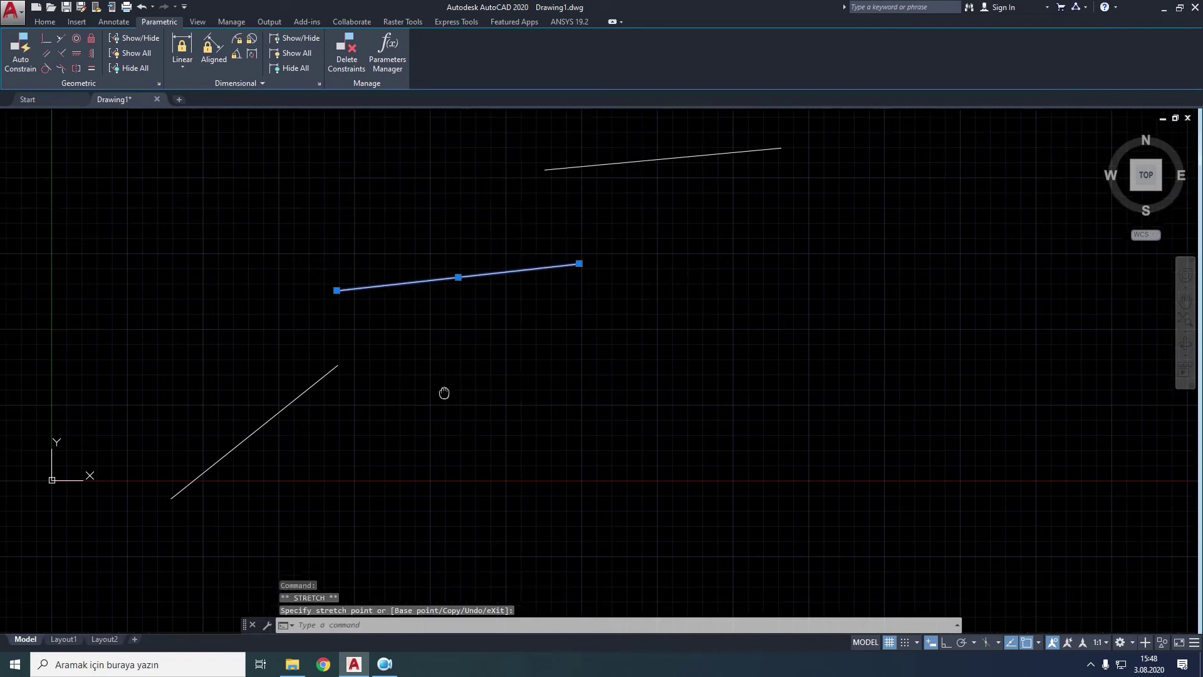
# Window-select and delete the middle line, then the top line.
pyautogui.click(710, 239)
pyautogui.click(481, 298)
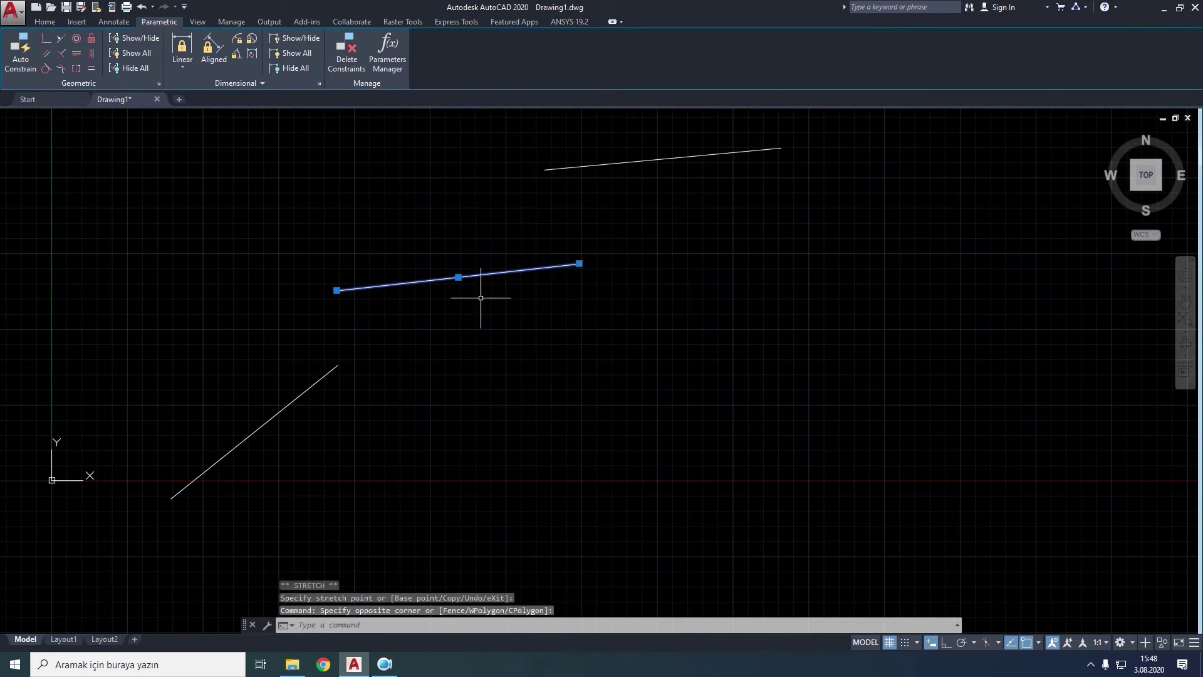
pyautogui.press('Delete')
pyautogui.moveTo(549, 224); pyautogui.dragTo(534, 225, button='middle')
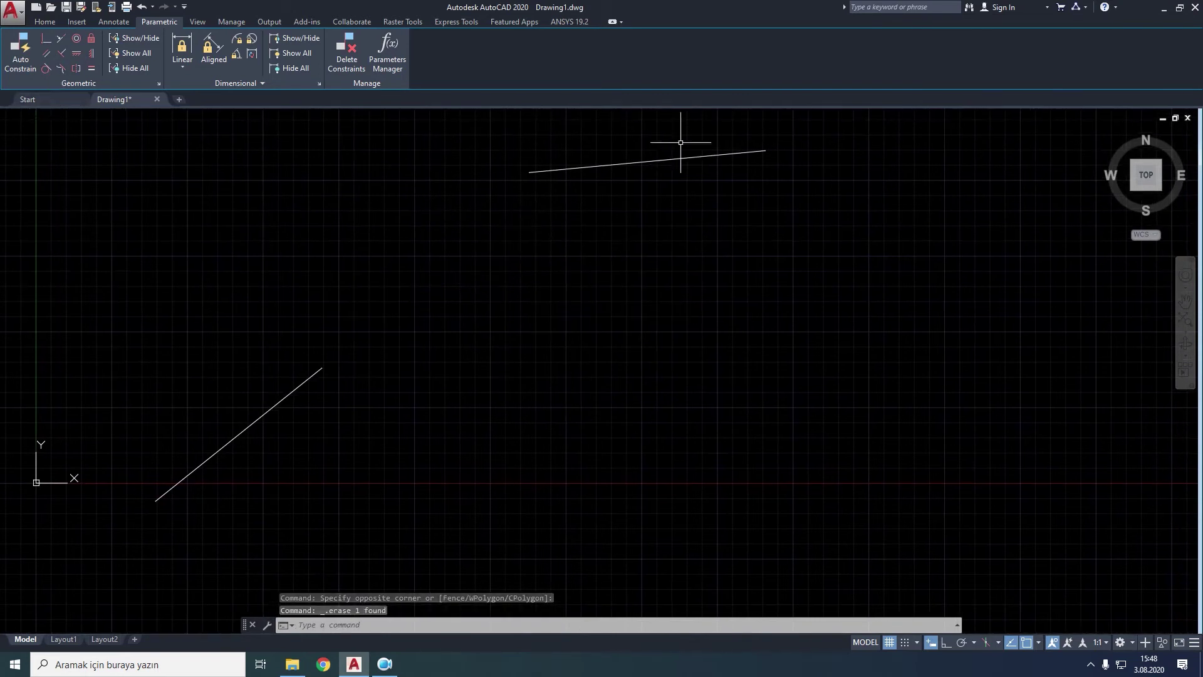
pyautogui.click(787, 119)
pyautogui.click(536, 222)
pyautogui.press('Delete')
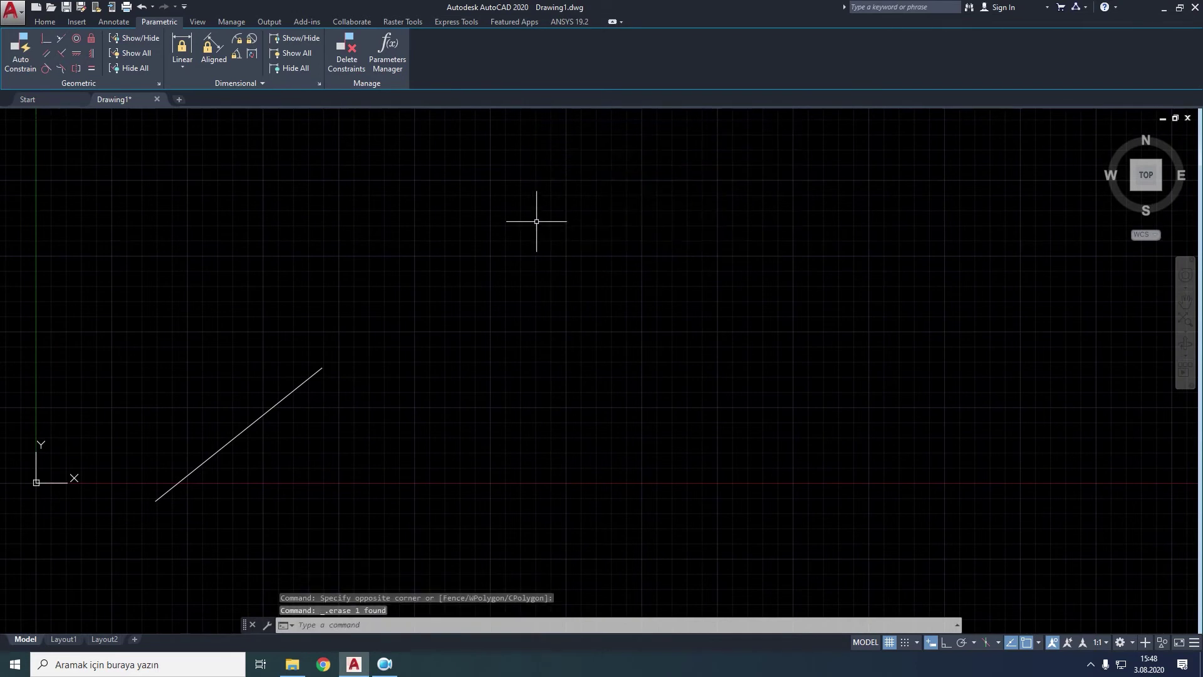
# Draw a circle with its centre placed to the right of the remaining diagonal line.
pyautogui.click(44, 24)
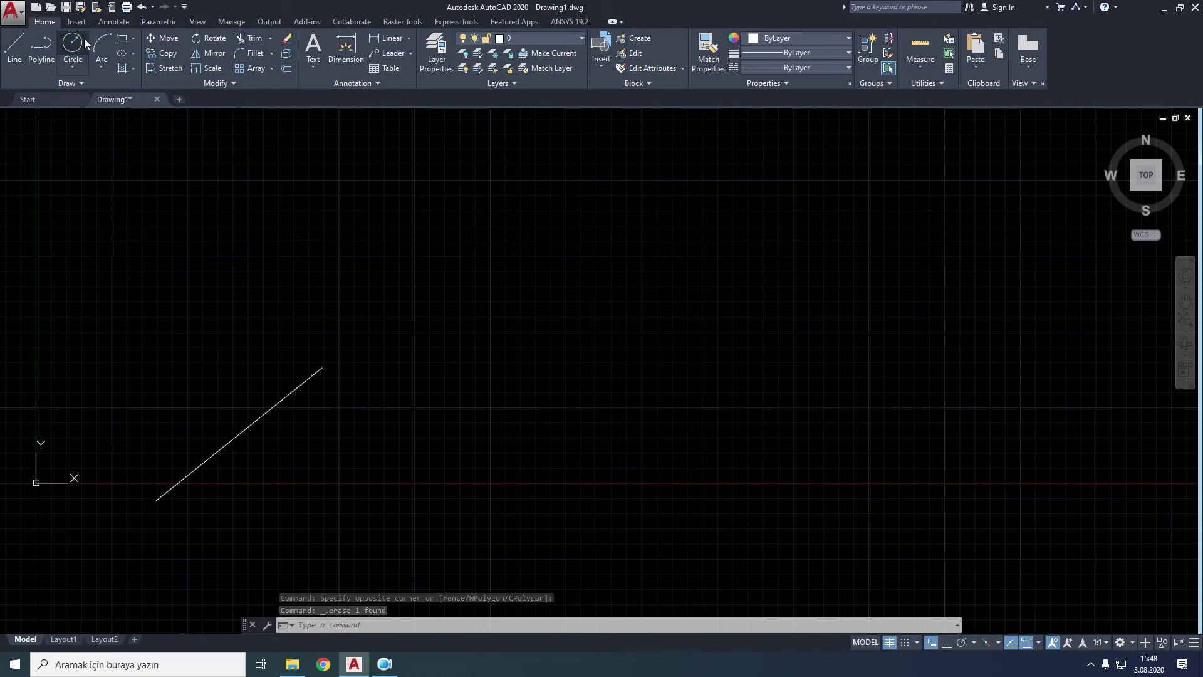
pyautogui.click(159, 22)
pyautogui.write('c')
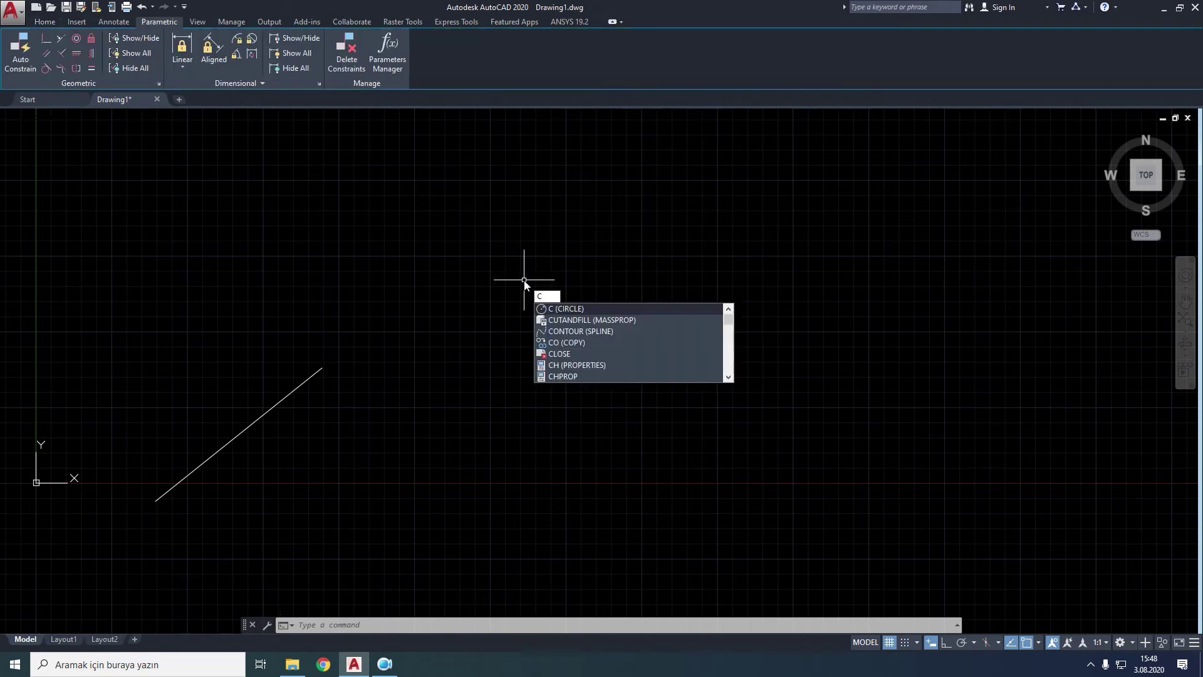
pyautogui.click(581, 308)
pyautogui.moveTo(439, 476); pyautogui.dragTo(570, 322, button='middle')
pyautogui.click(579, 381)
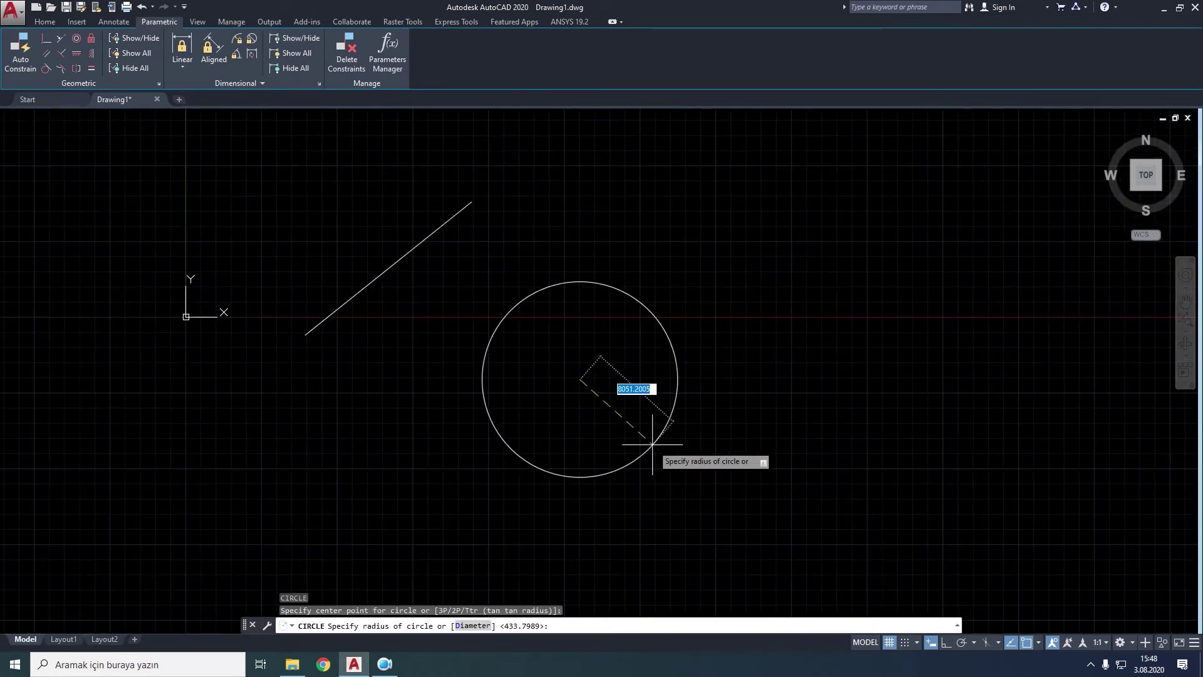
pyautogui.click(658, 438)
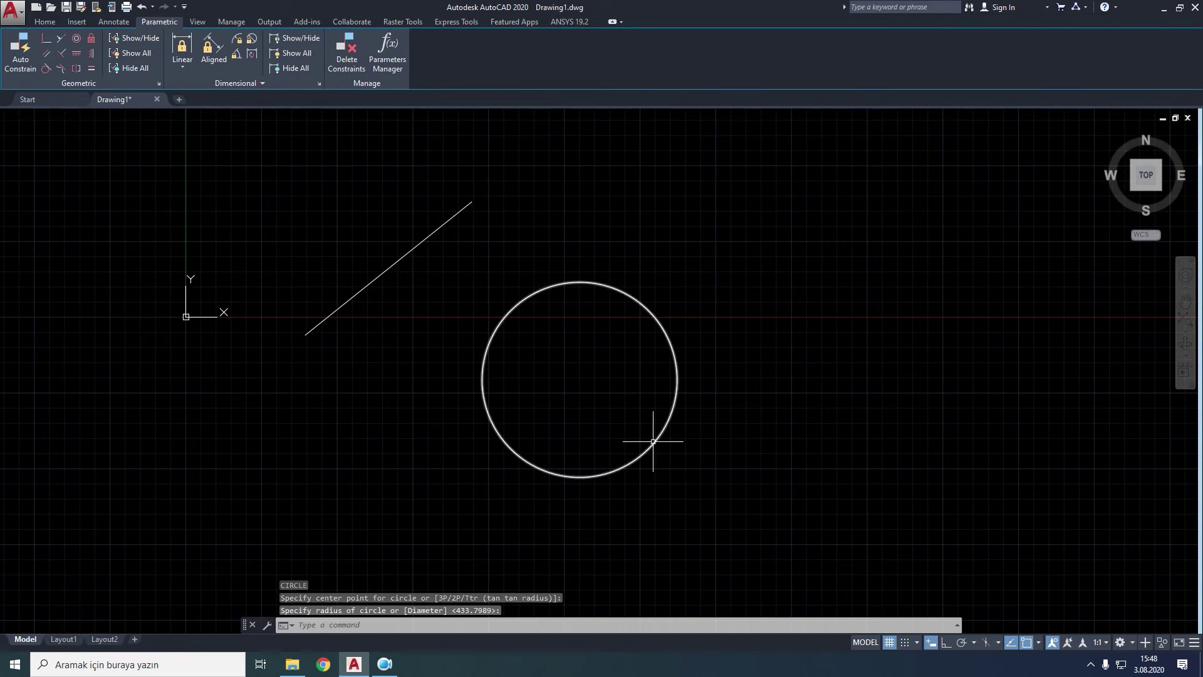
# Make the line and circle tangent, redoing it with the line picked first.
pyautogui.click(45, 69)
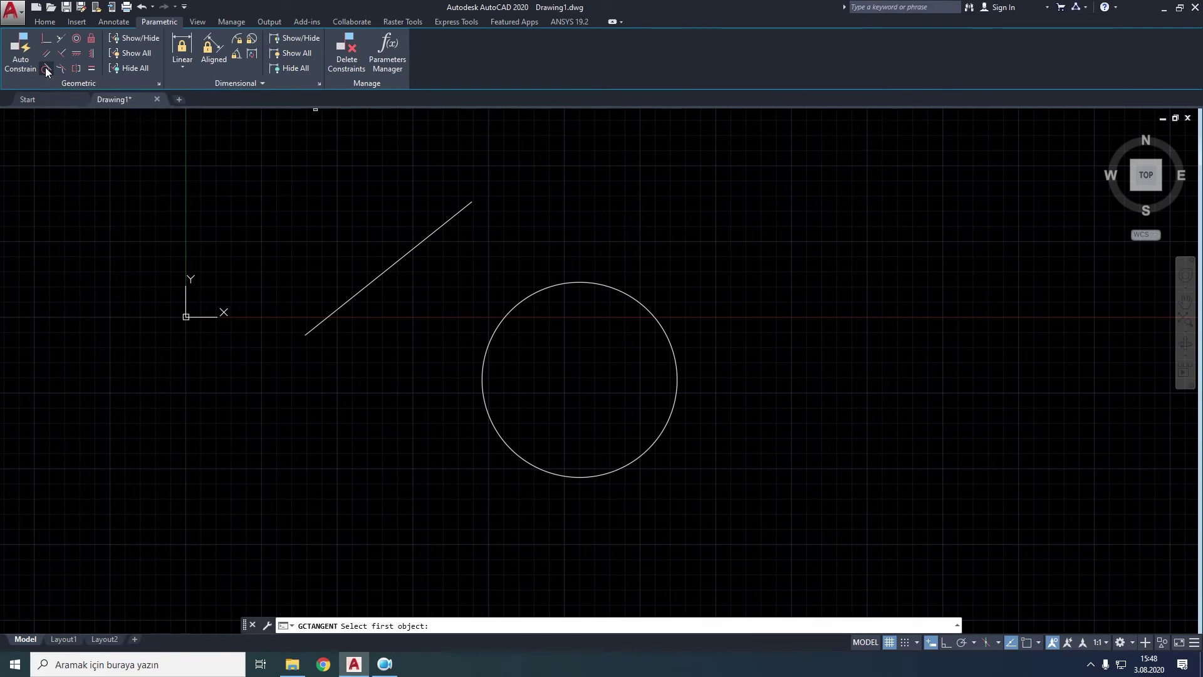
pyautogui.click(523, 298)
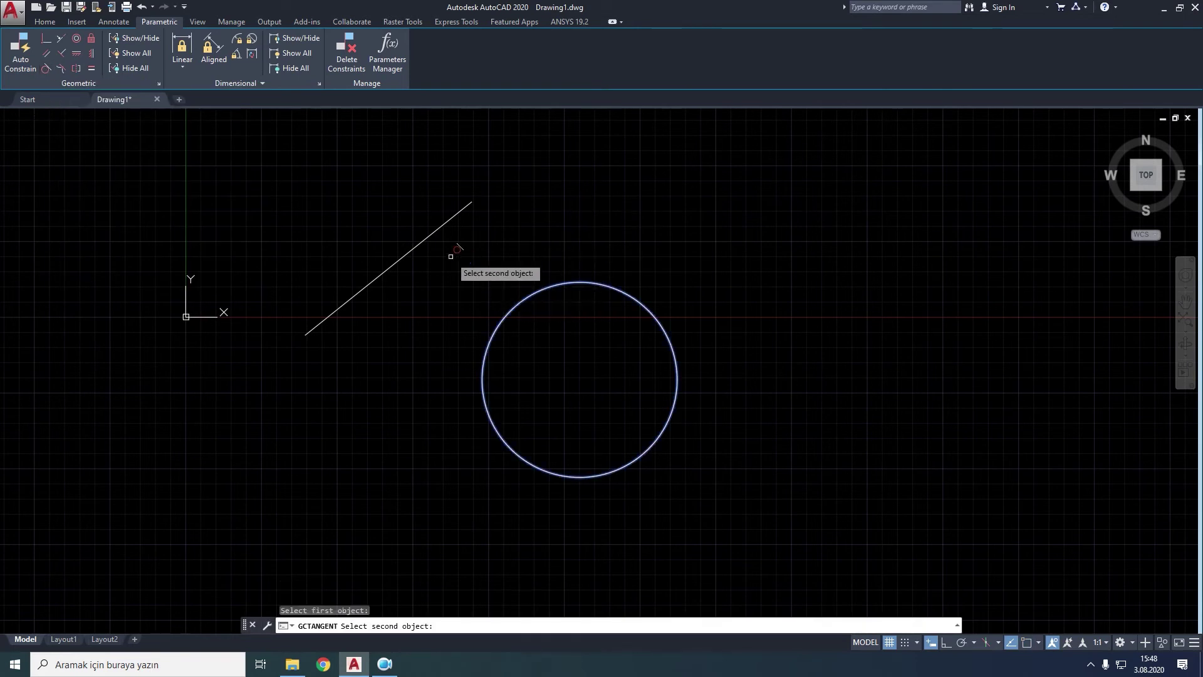
pyautogui.click(425, 240)
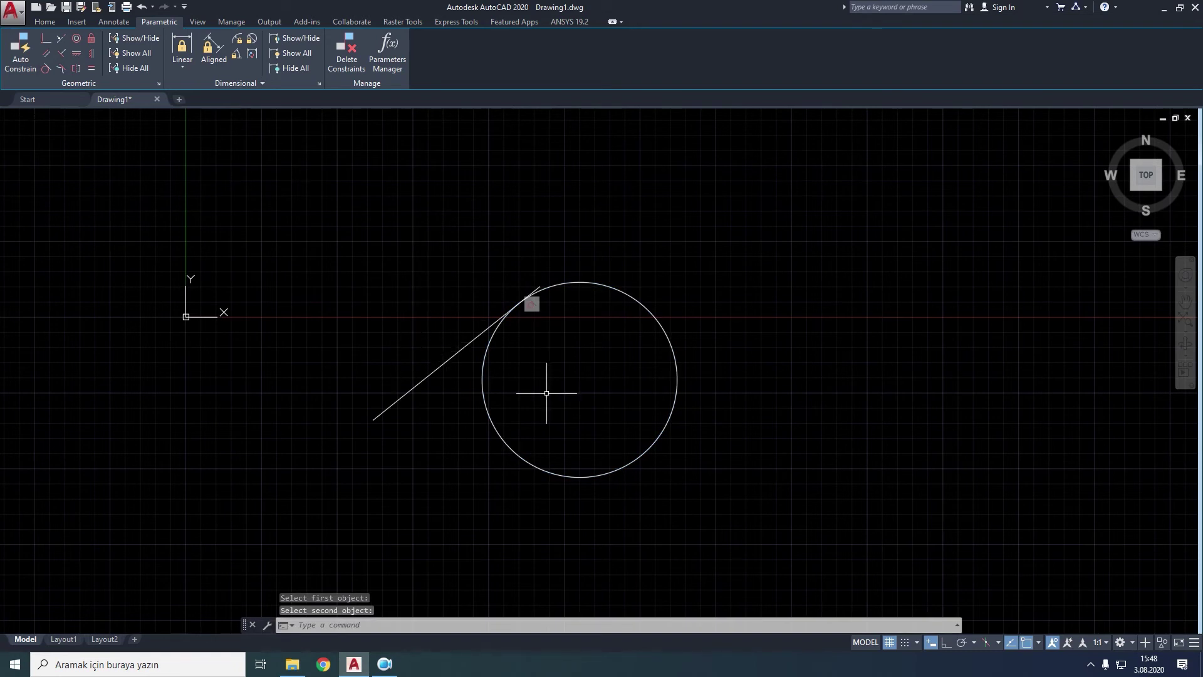
pyautogui.click(143, 7)
pyautogui.click(47, 70)
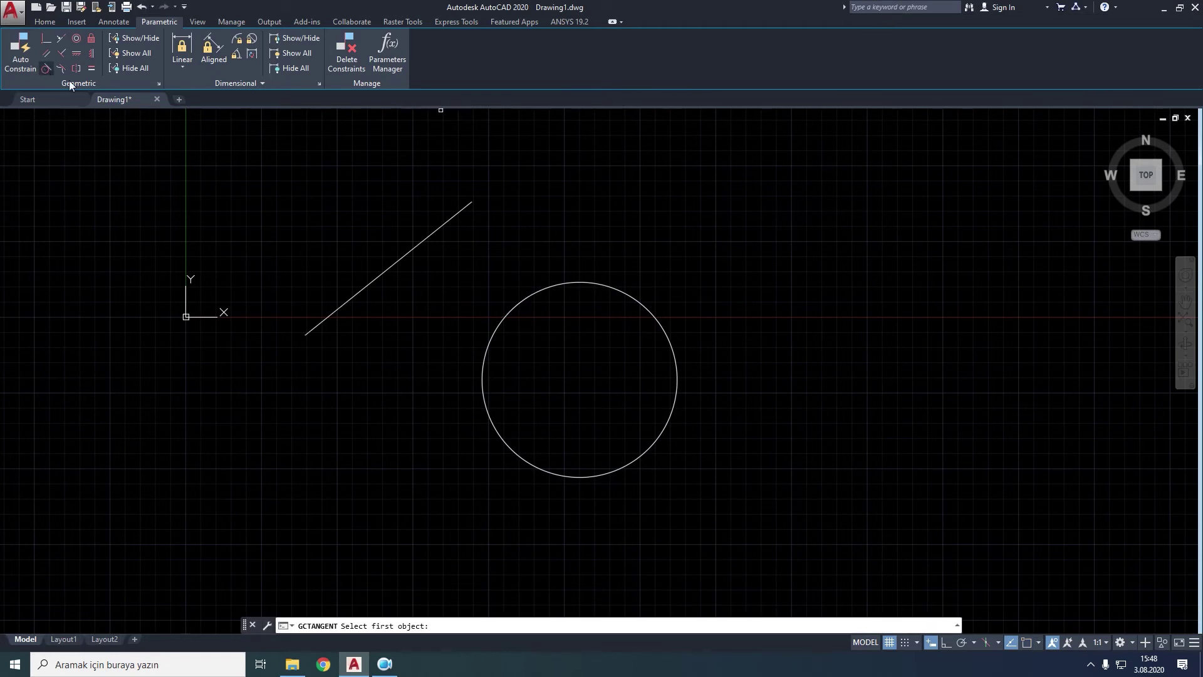
pyautogui.click(451, 215)
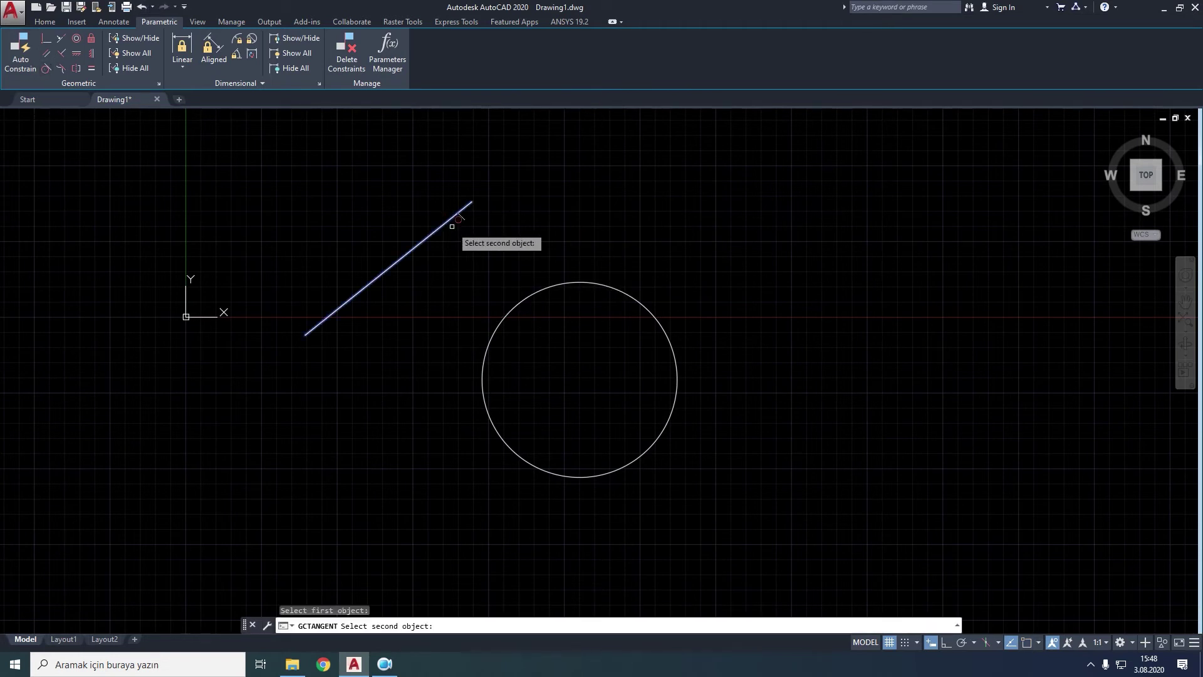
pyautogui.click(551, 288)
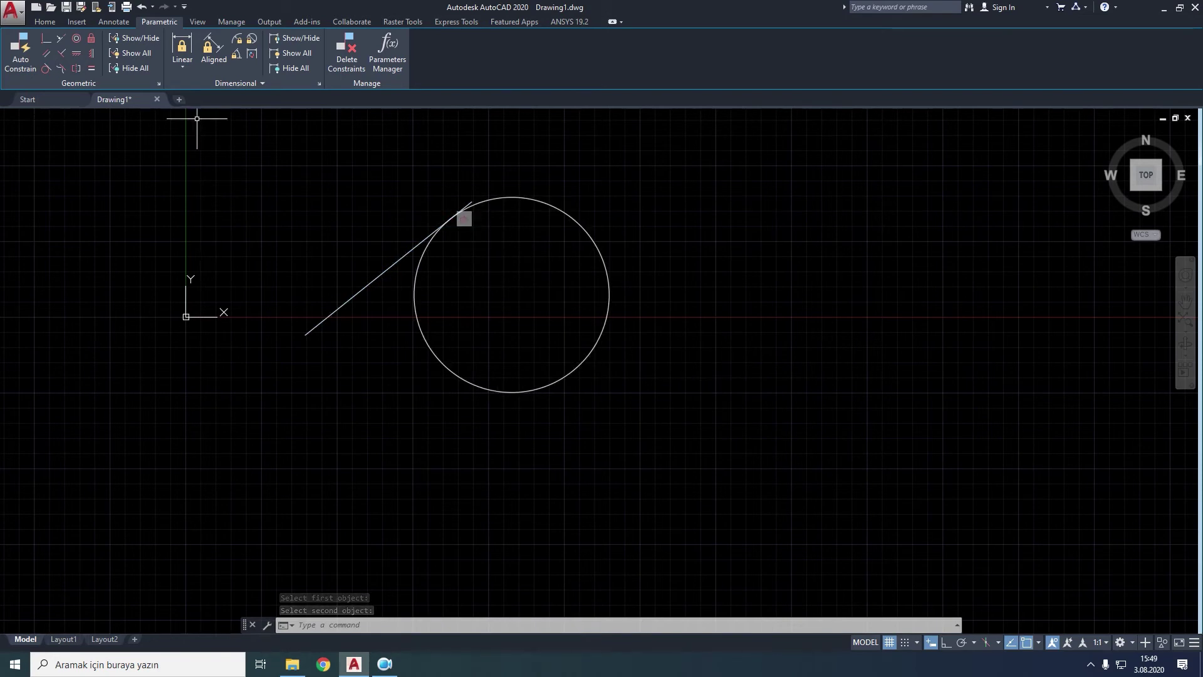
# Toggle the constraint markers off and on, then delete the line with its tangent constraint.
pyautogui.click(130, 69)
pyautogui.click(130, 53)
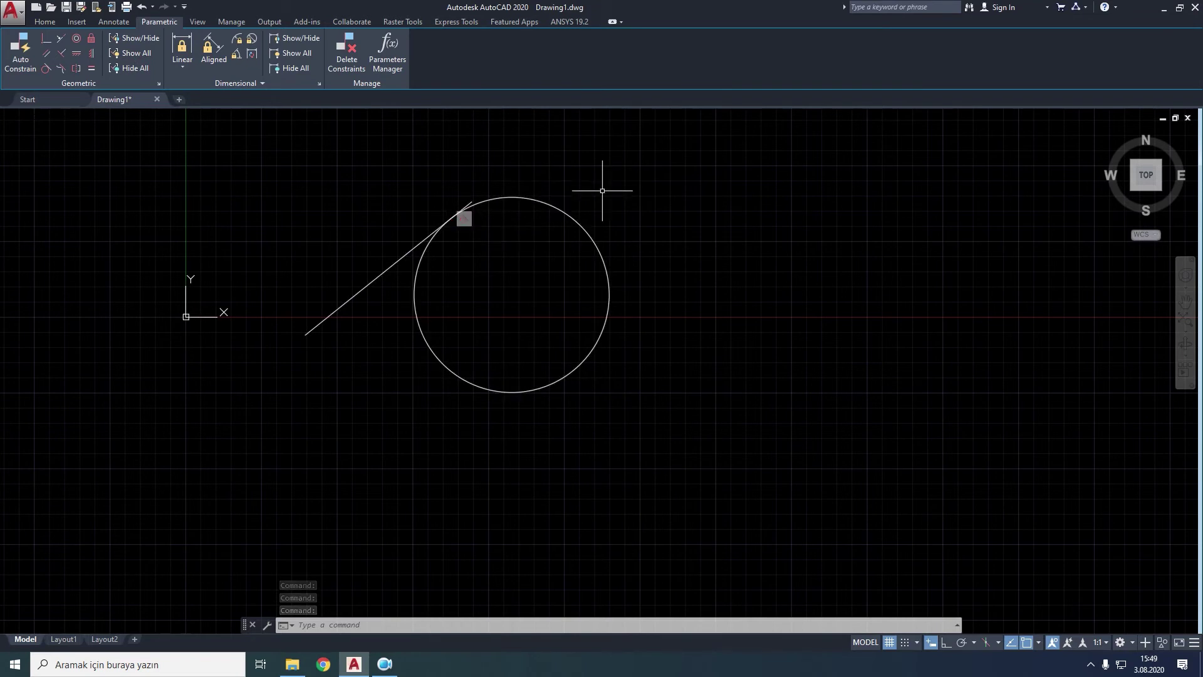
pyautogui.click(365, 287)
pyautogui.press('Delete')
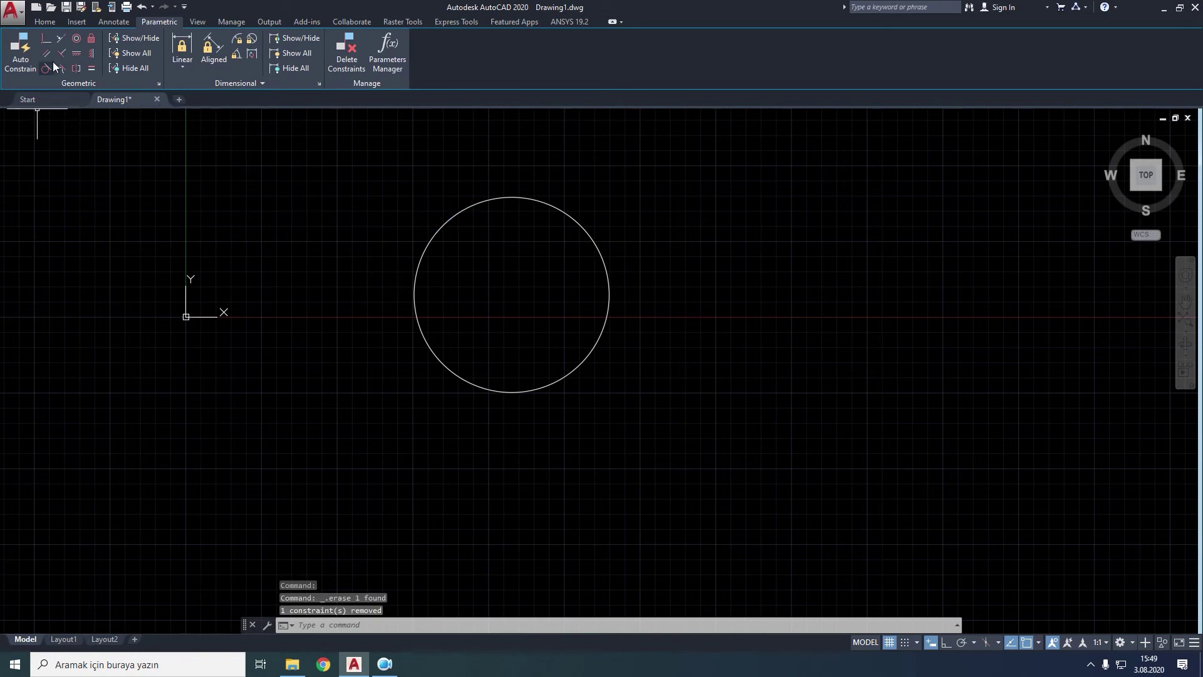
# Window-select the circle and delete it.
pyautogui.click(611, 149)
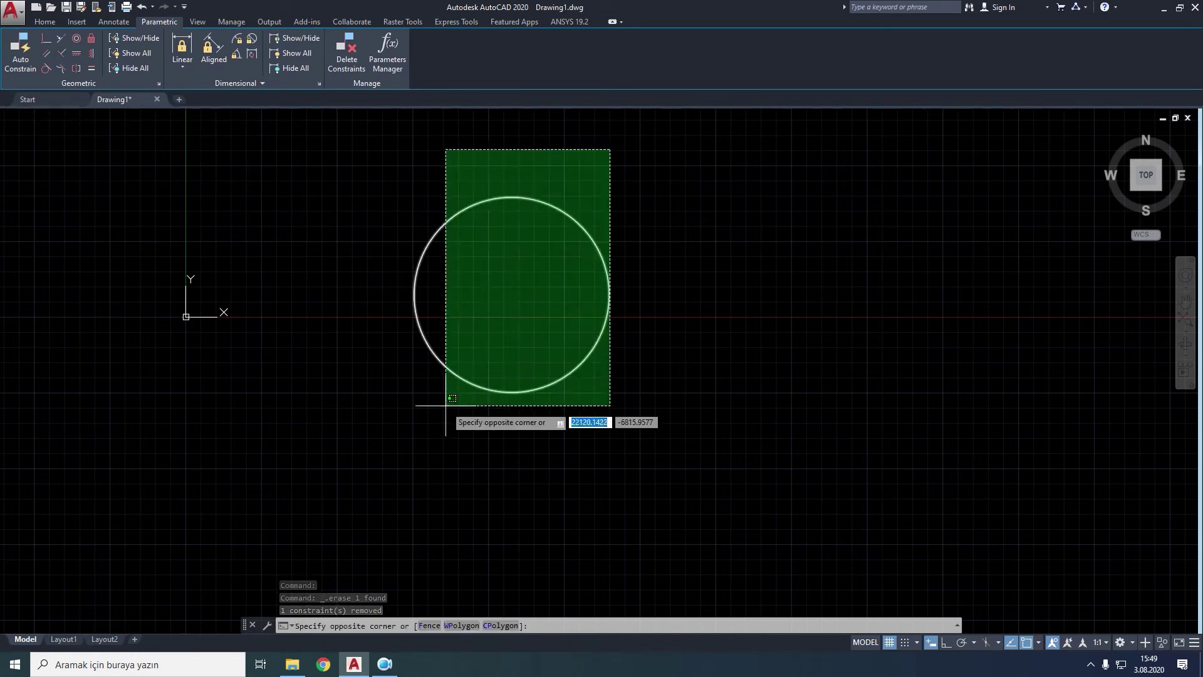
pyautogui.click(416, 418)
pyautogui.press('Delete')
pyautogui.moveTo(327, 295)
pyautogui.mouseDown(button='middle')
pyautogui.moveTo(295, 374)
pyautogui.moveTo(292, 457)
pyautogui.mouseUp(button='middle')
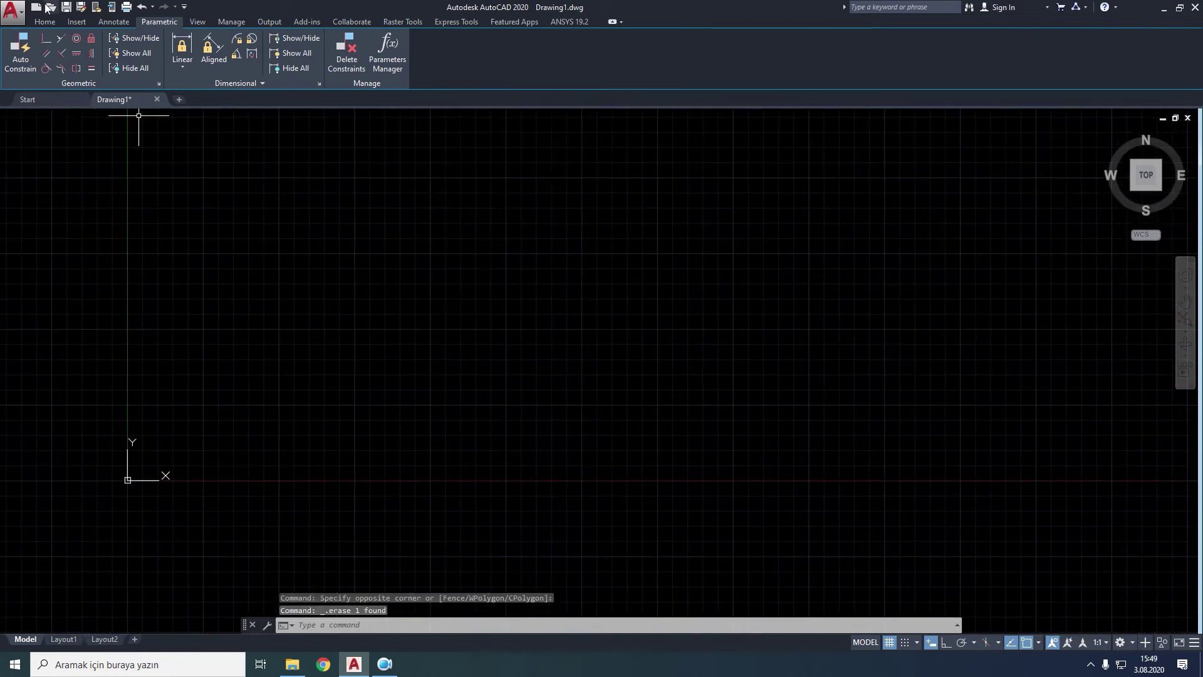
# Draw two separate lines: a steep one rising to the upper right and one sloping down.
pyautogui.click(45, 22)
pyautogui.click(14, 50)
pyautogui.click(288, 348)
pyautogui.click(439, 152)
pyautogui.rightClick(440, 153)
pyautogui.click(453, 161)
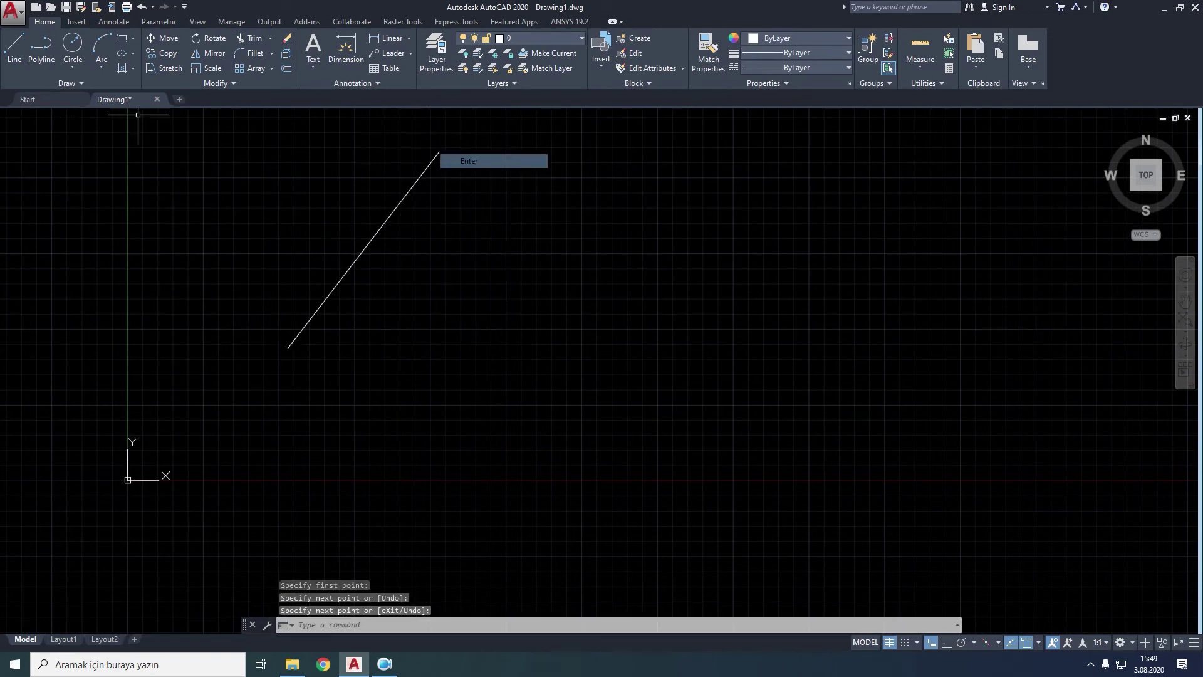
pyautogui.press('Return')
pyautogui.click(719, 428)
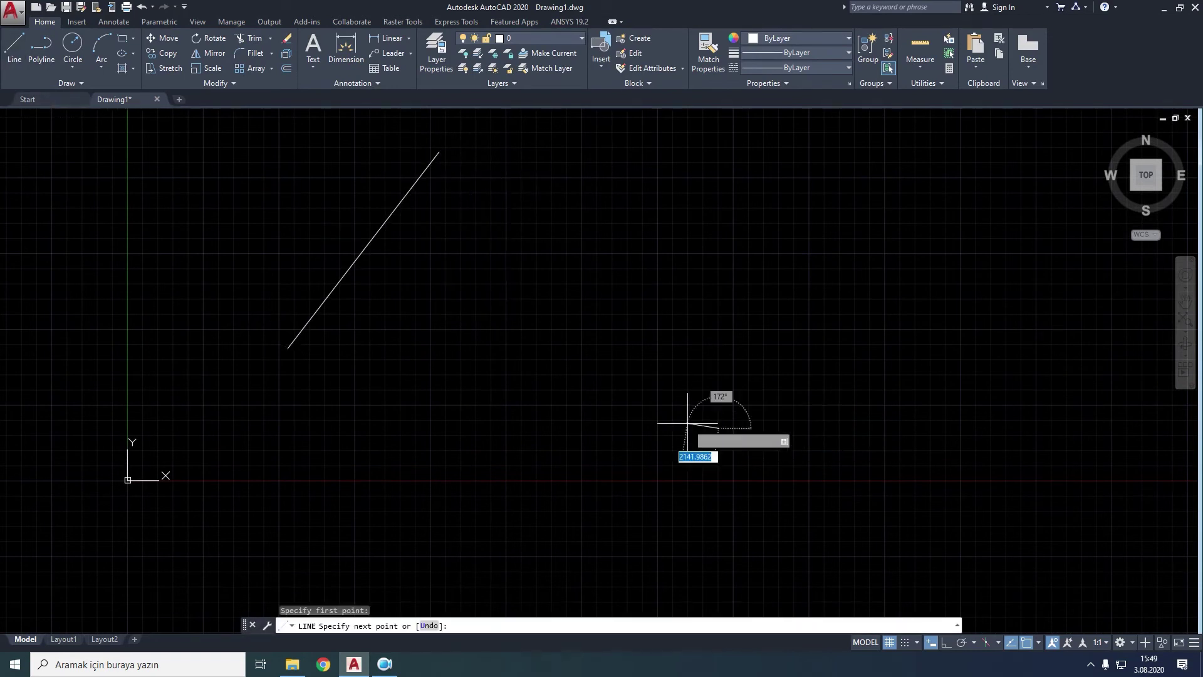
pyautogui.click(482, 317)
pyautogui.press('Escape')
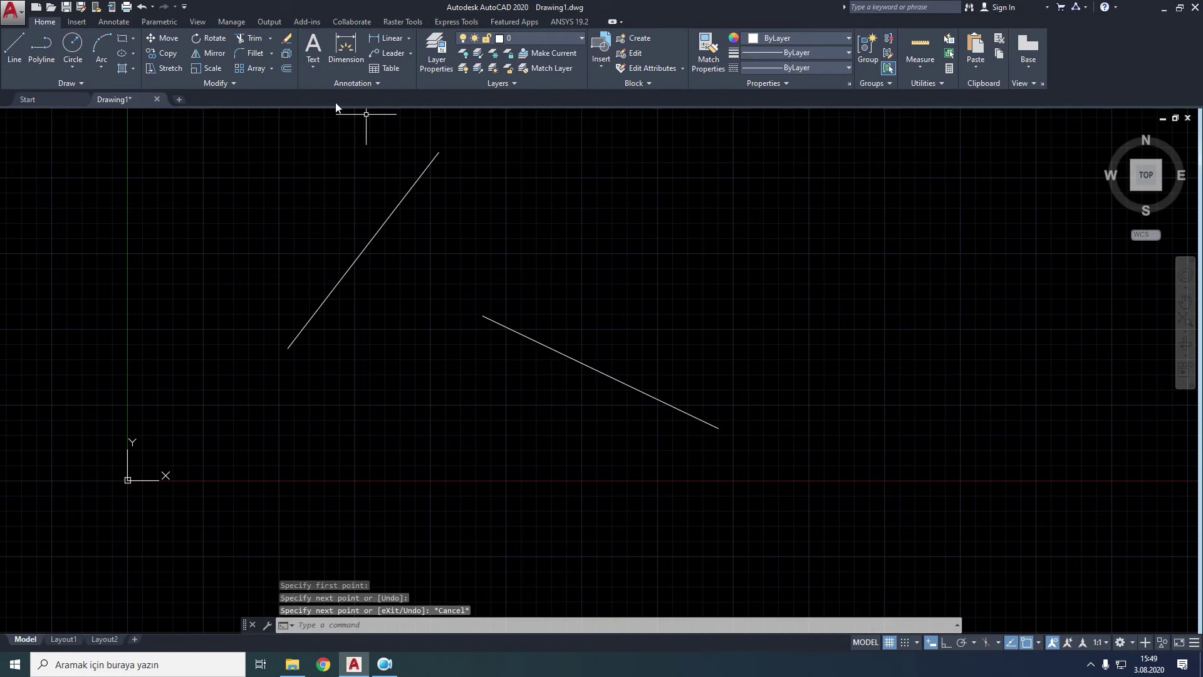
pyautogui.click(146, 21)
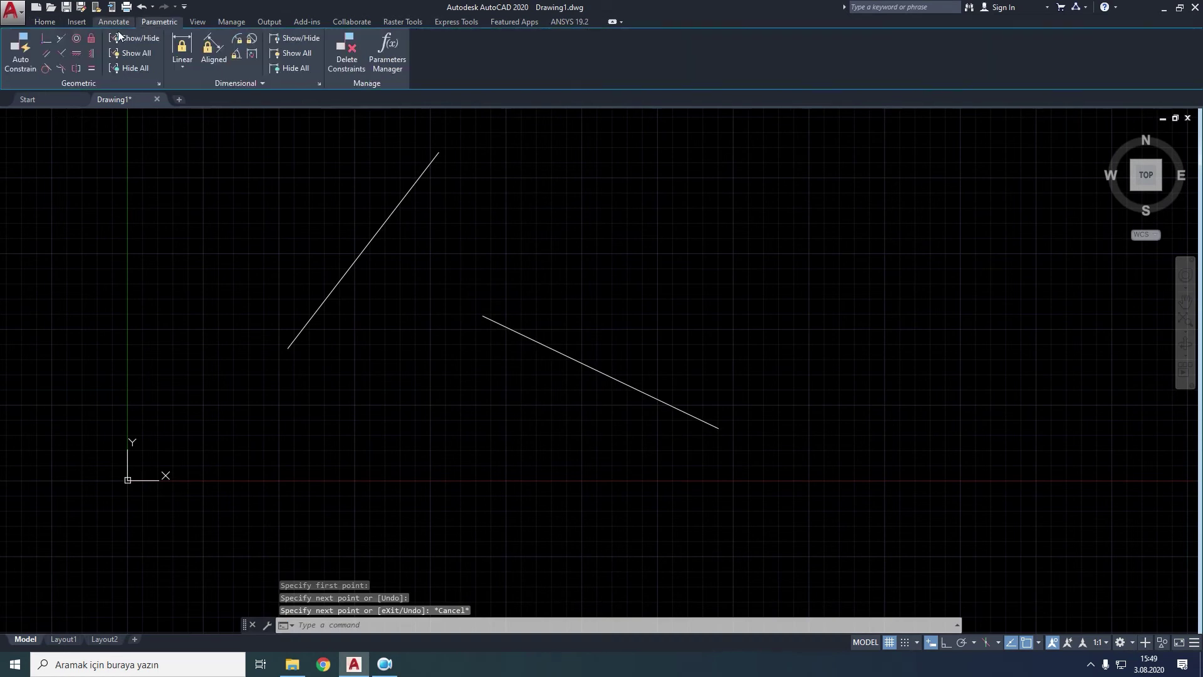
# Make the second line perpendicular to the steep line, redoing it after an undo.
pyautogui.click(63, 53)
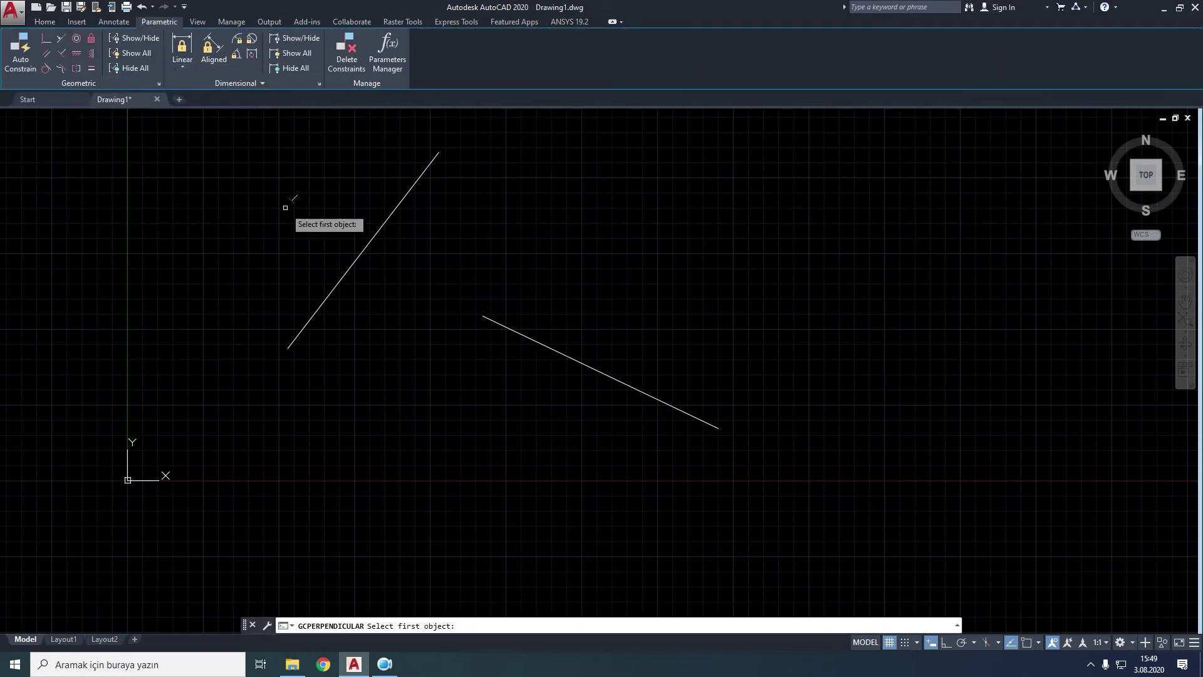
pyautogui.click(356, 257)
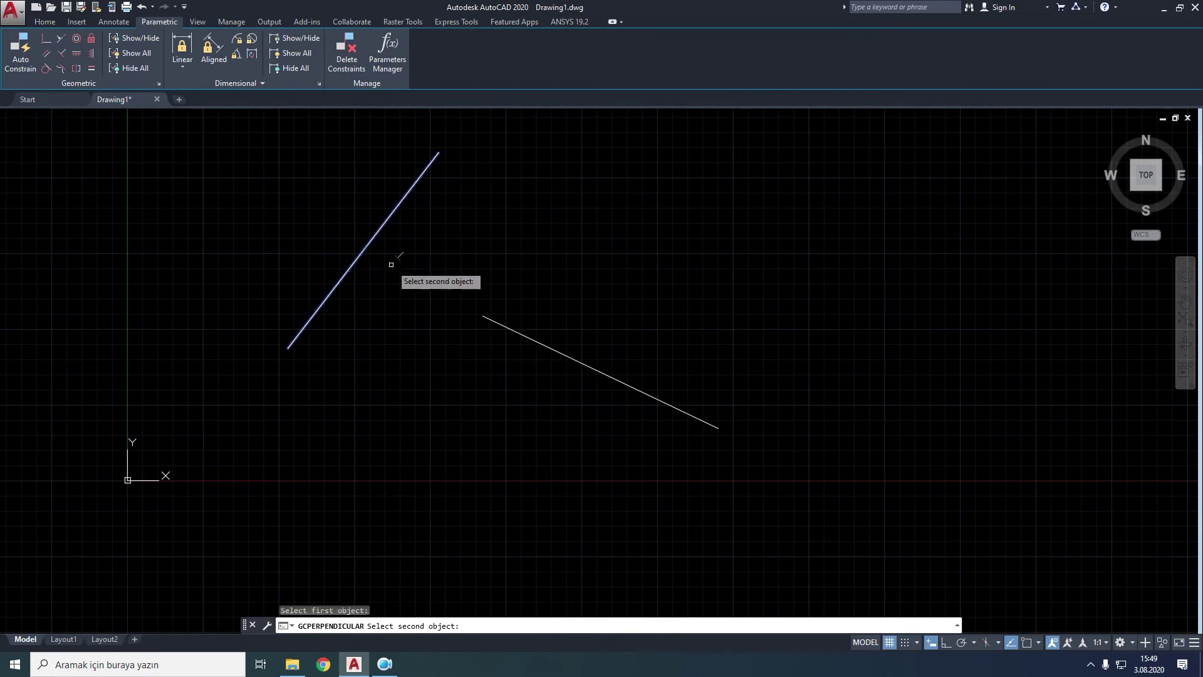
pyautogui.click(582, 362)
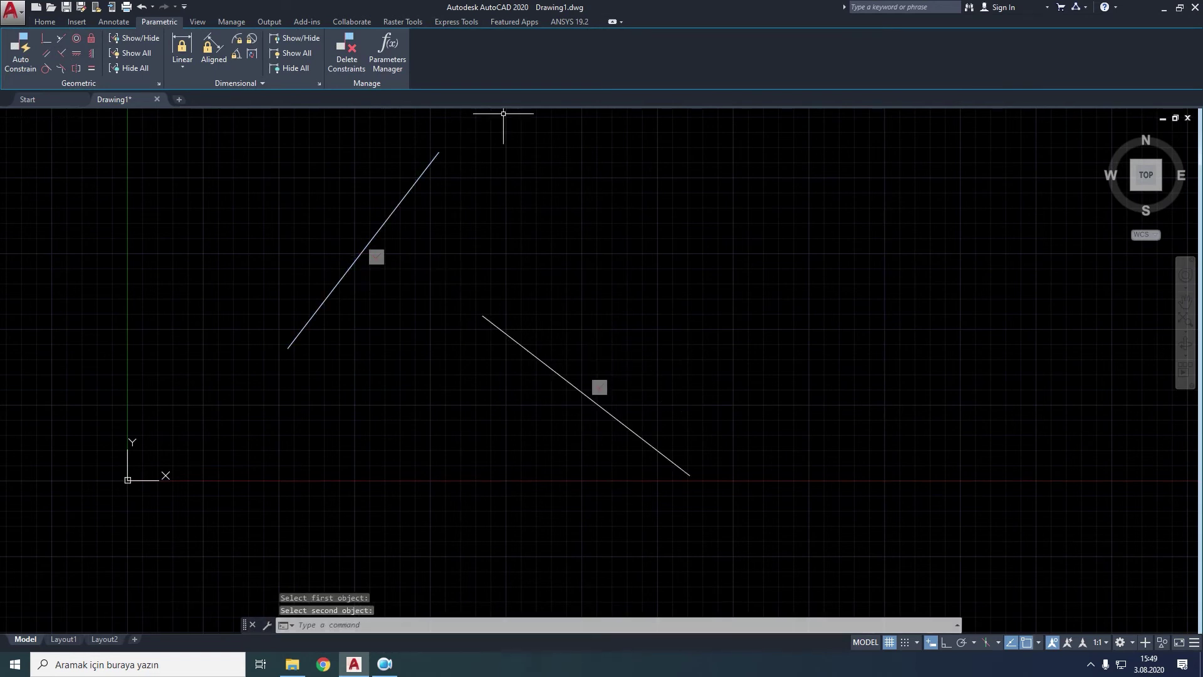
pyautogui.click(142, 9)
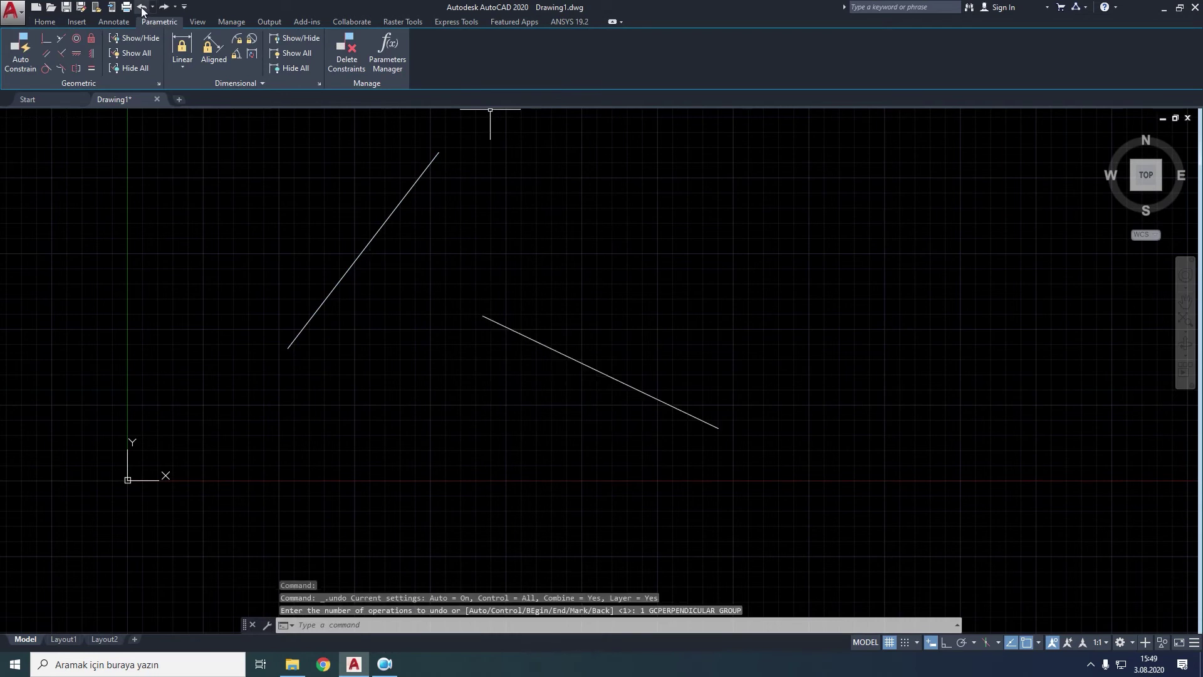
pyautogui.click(60, 54)
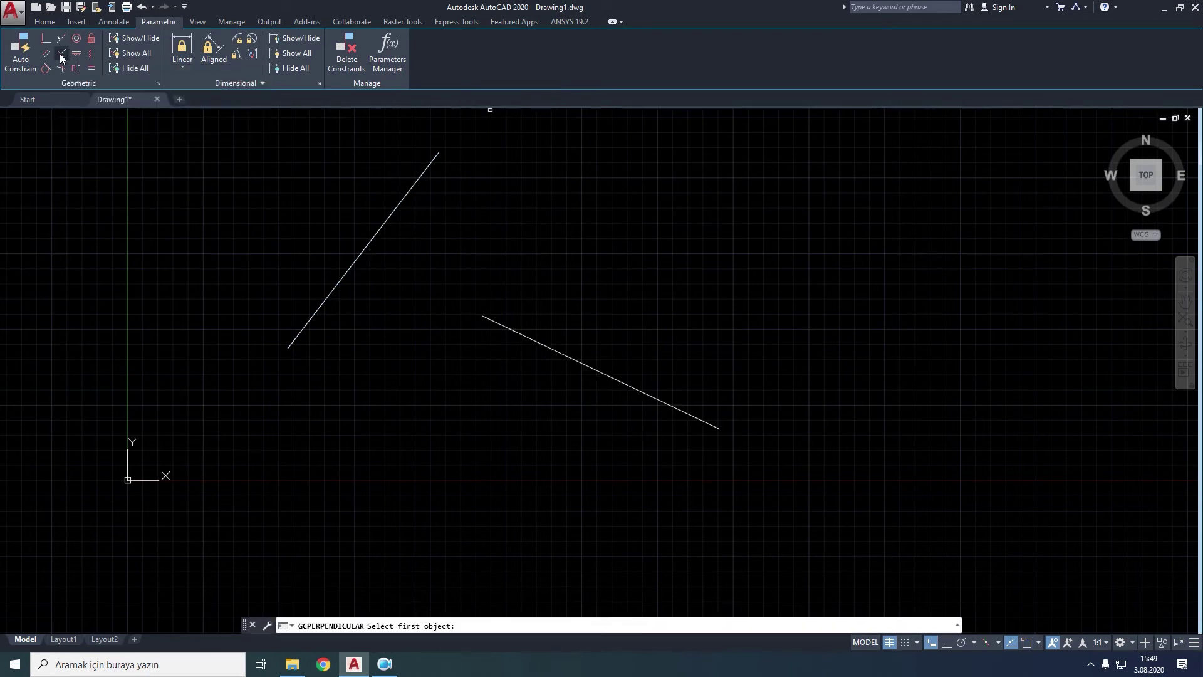
pyautogui.click(353, 263)
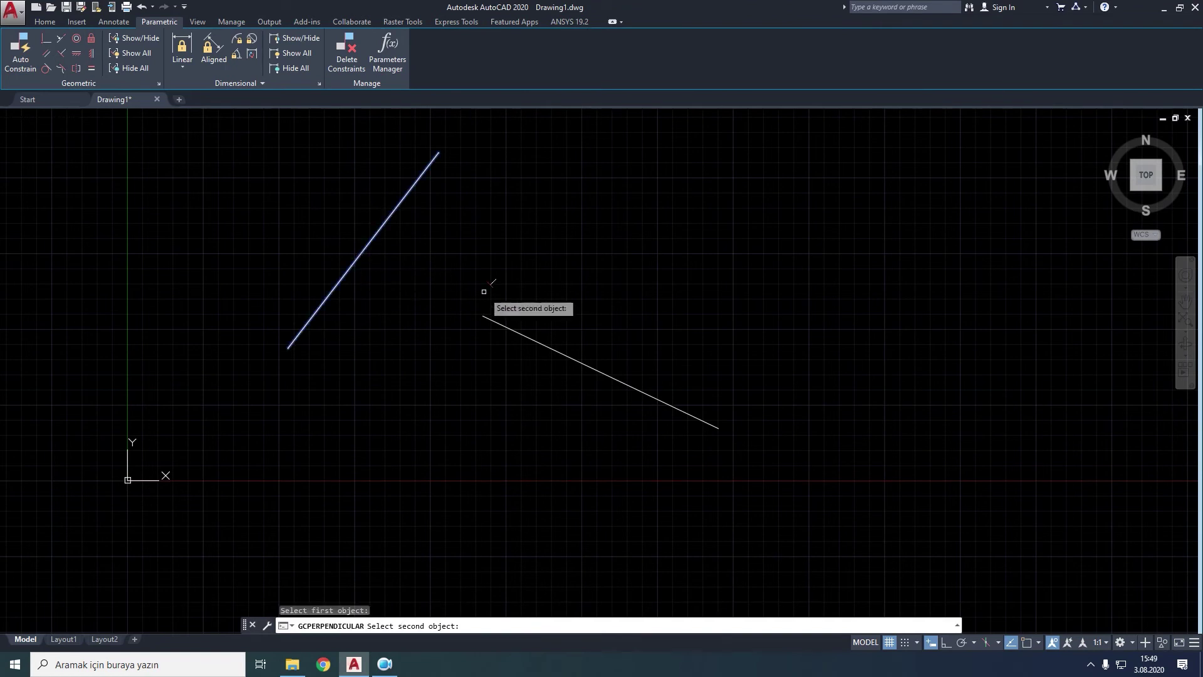
pyautogui.click(717, 426)
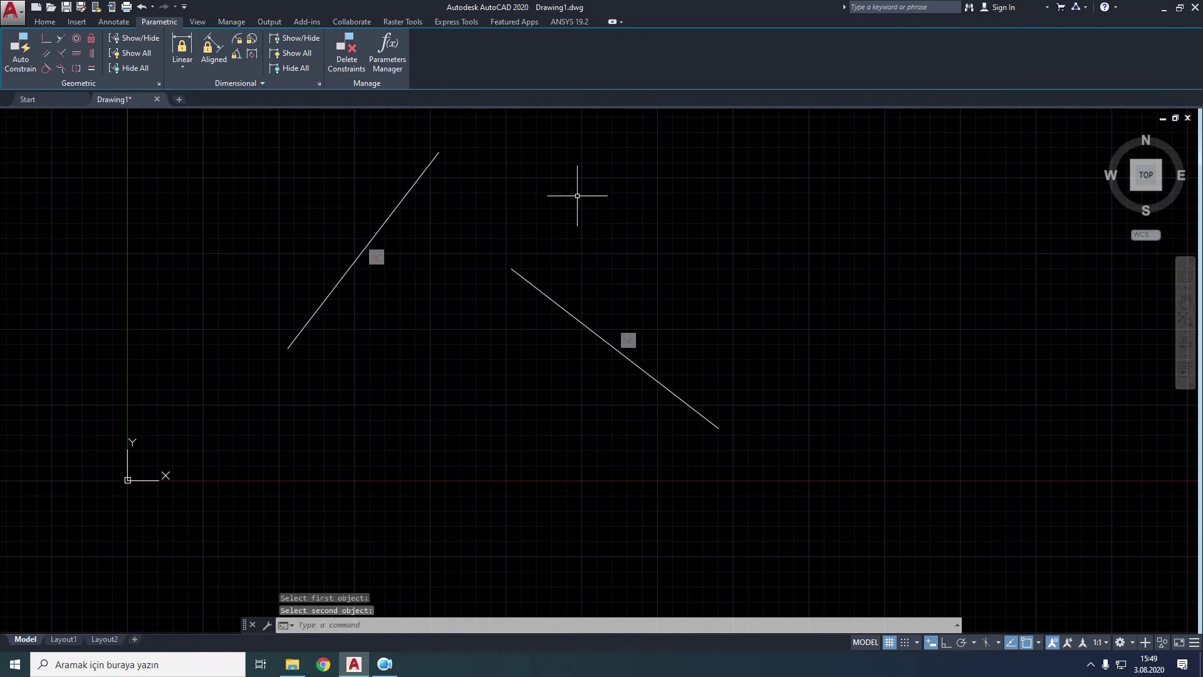
# Window-select the second line and delete it with its constraint.
pyautogui.click(686, 207)
pyautogui.click(556, 382)
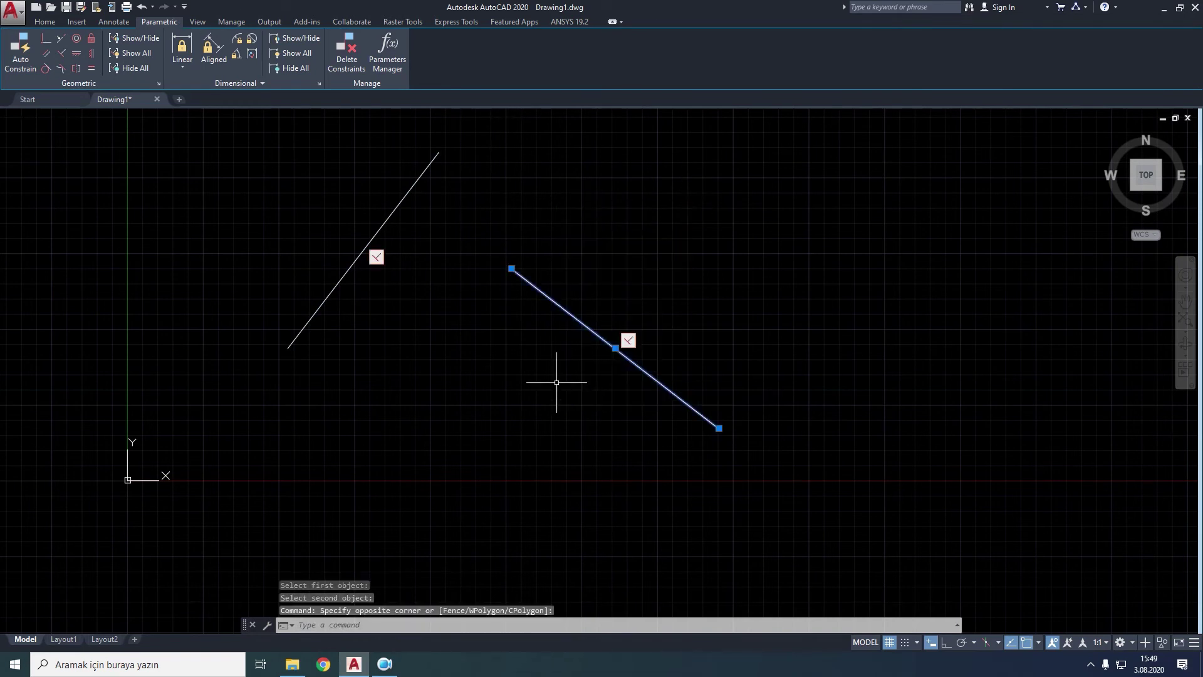
pyautogui.press('Delete')
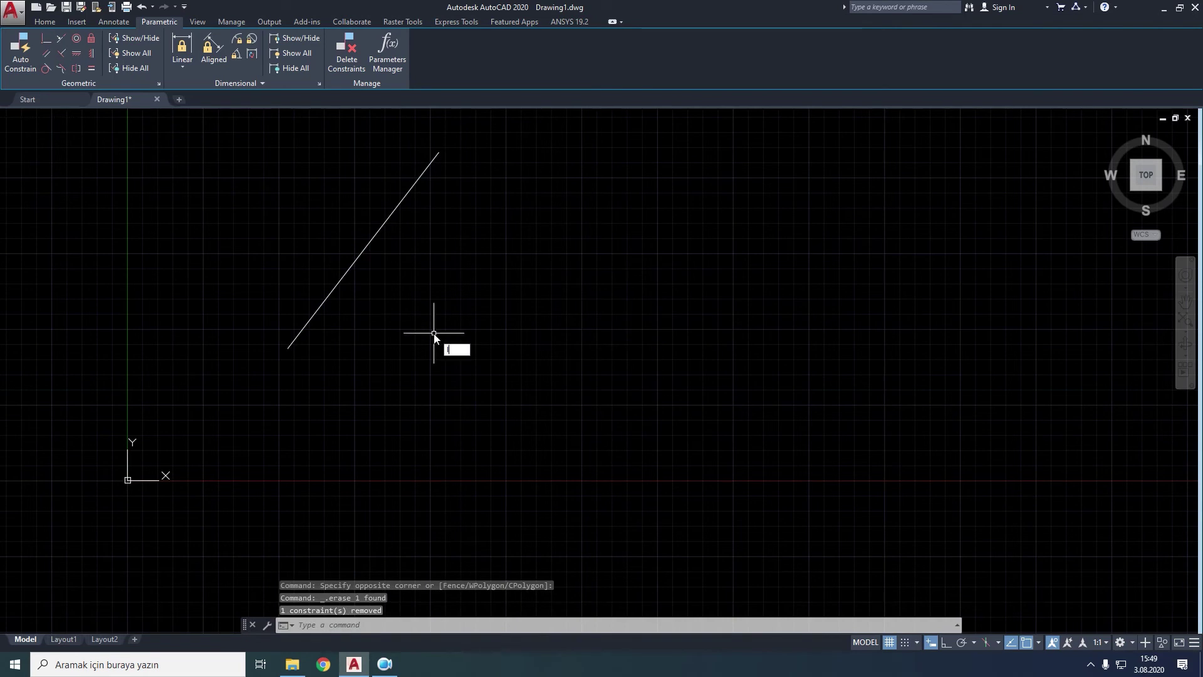
# Draw a second, gently sloping line ending at the lower right.
pyautogui.write('in')
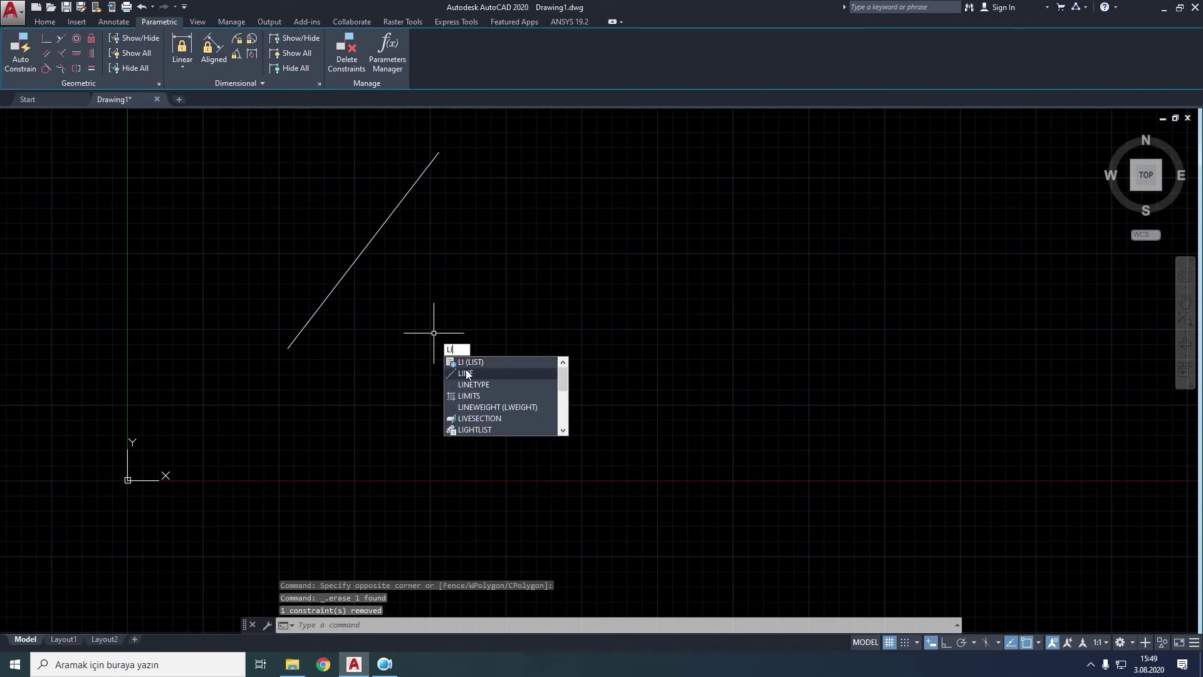
pyautogui.press('Return')
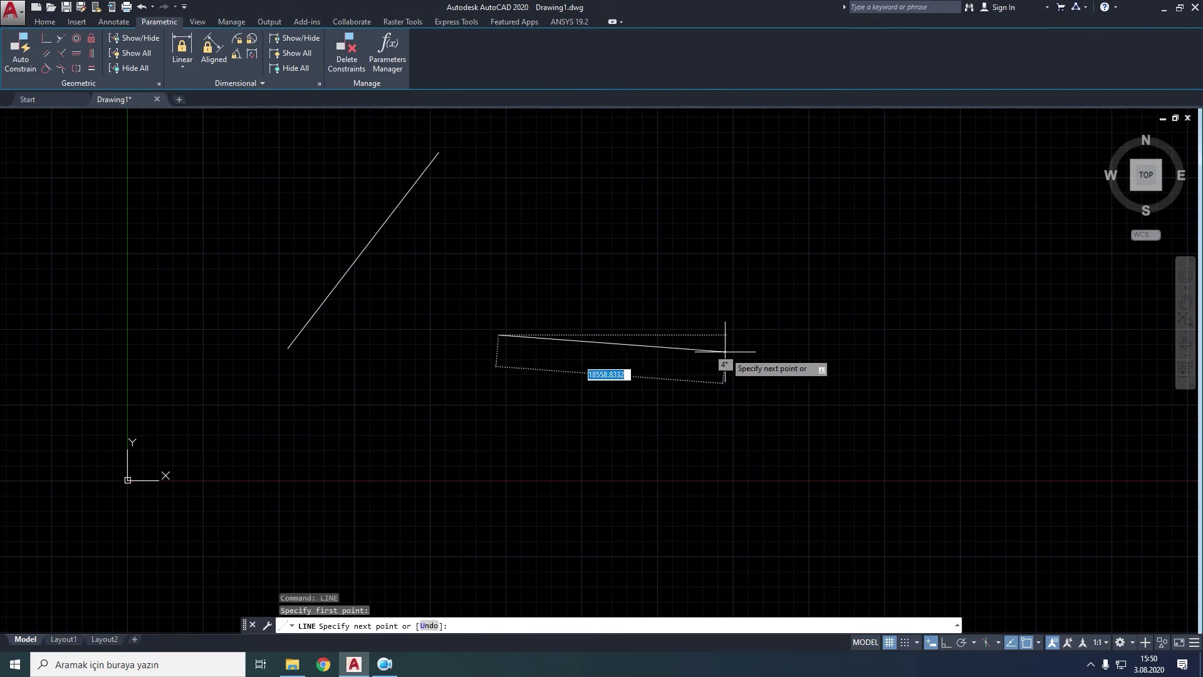
pyautogui.click(749, 397)
pyautogui.press('Escape')
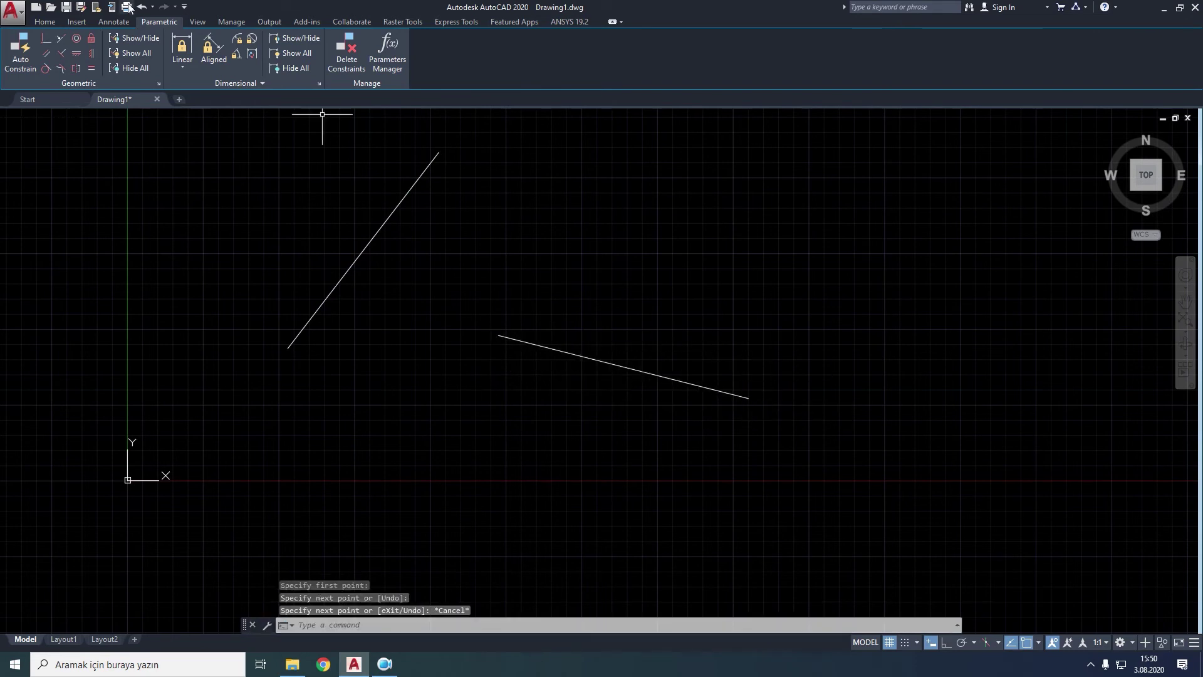
# Make the diagonal line perpendicular to the lower line, then undo it.
pyautogui.click(63, 55)
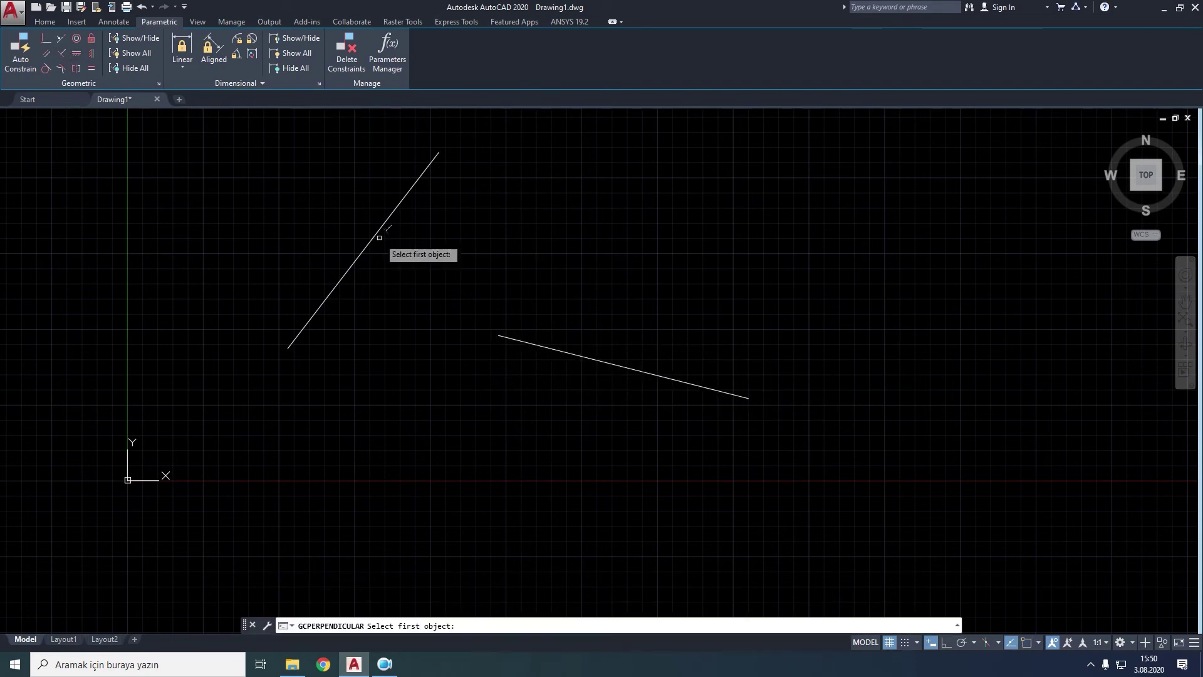
pyautogui.click(513, 337)
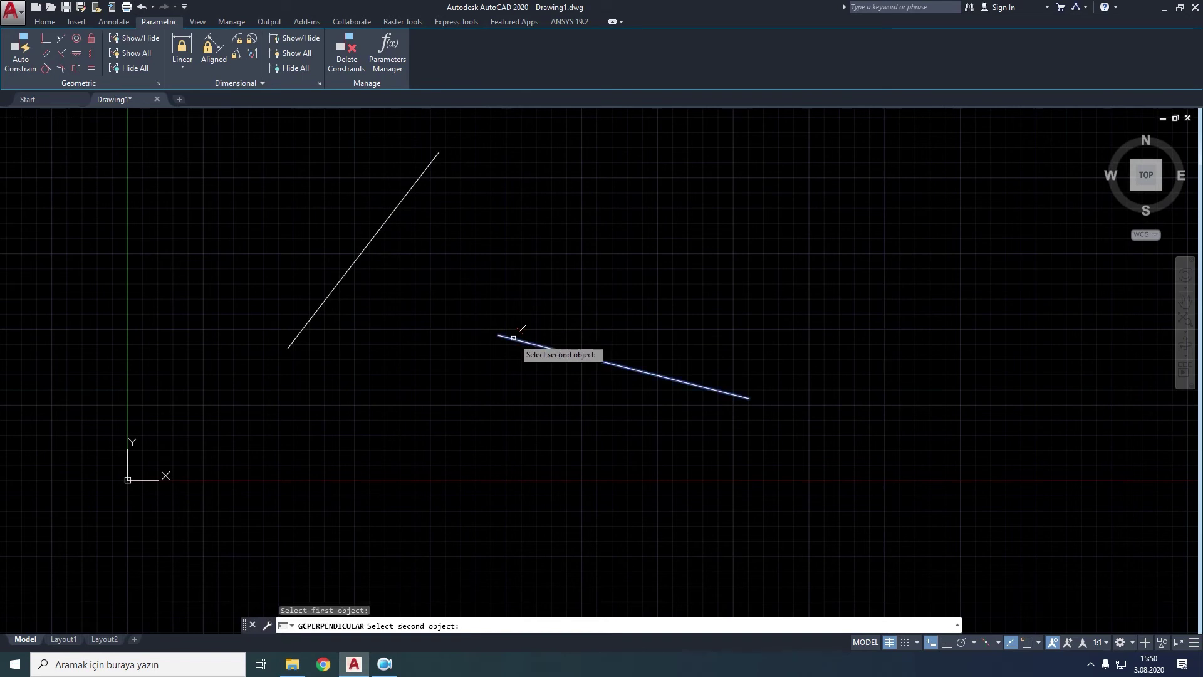
pyautogui.click(292, 344)
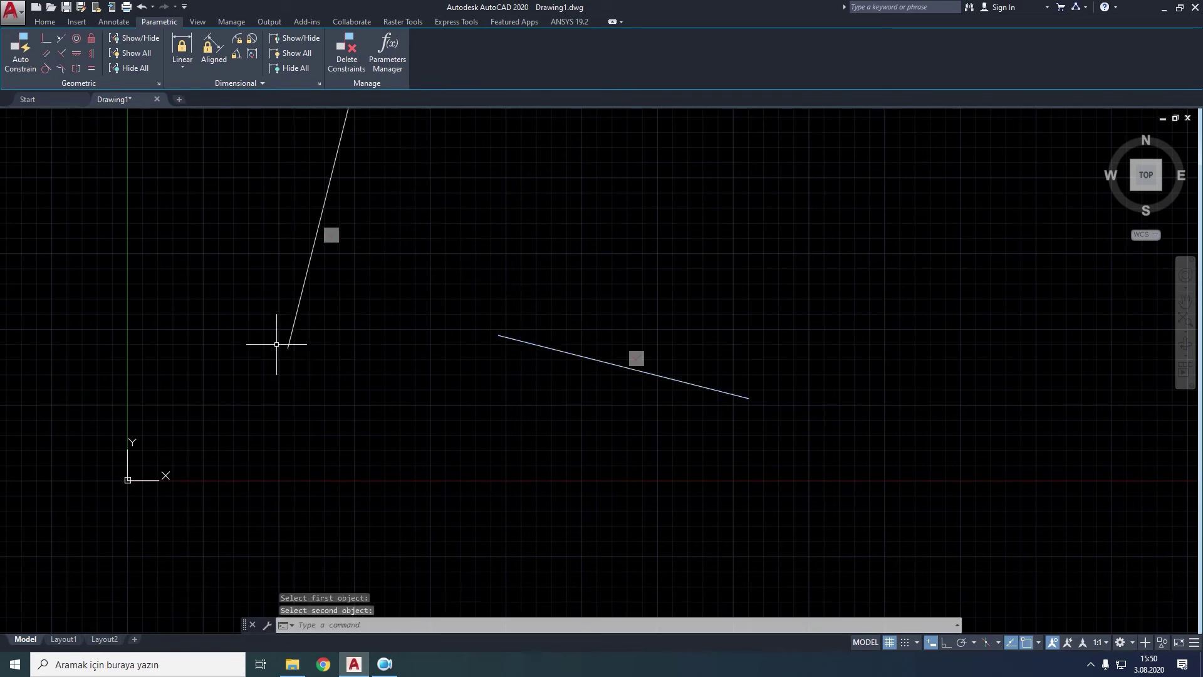
pyautogui.click(138, 8)
# Repeat the perpendicular constraint and undo it, then window-select both lines.
pyautogui.click(64, 65)
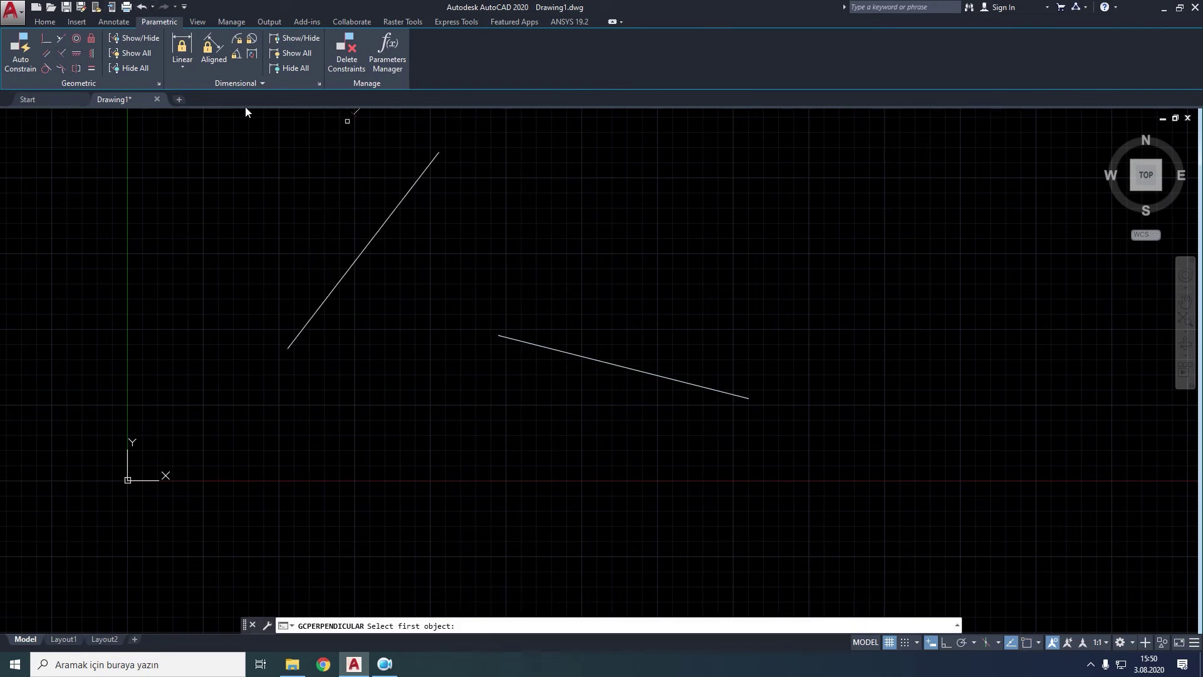
pyautogui.click(546, 345)
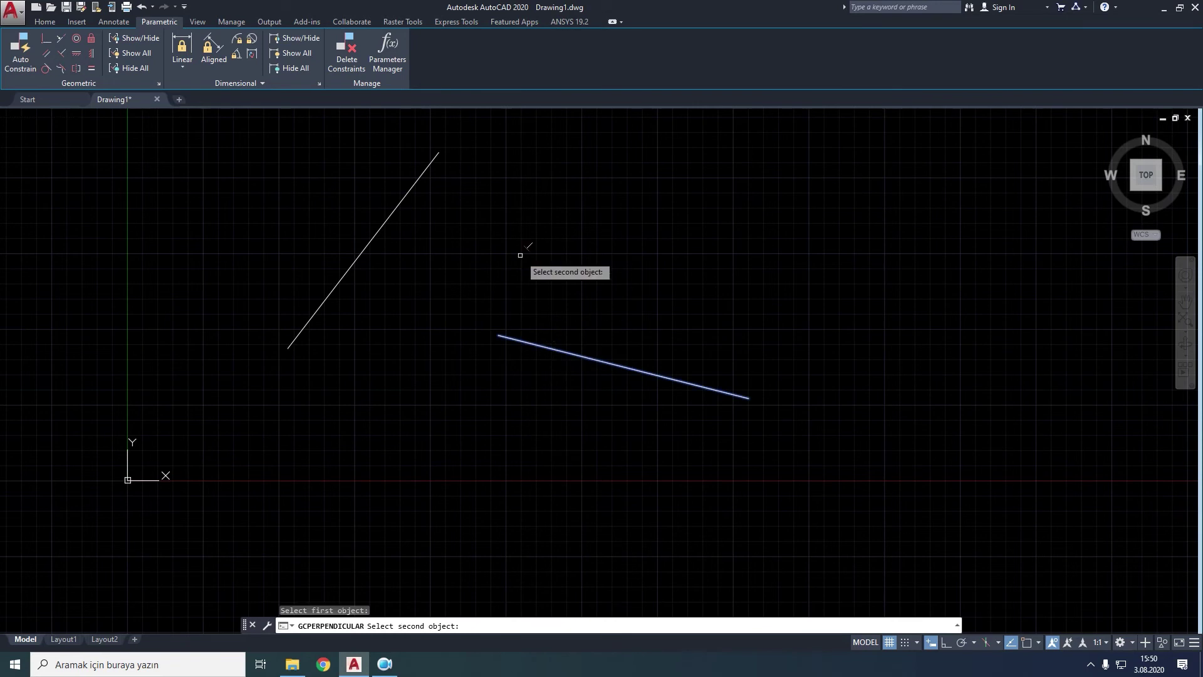
pyautogui.click(436, 157)
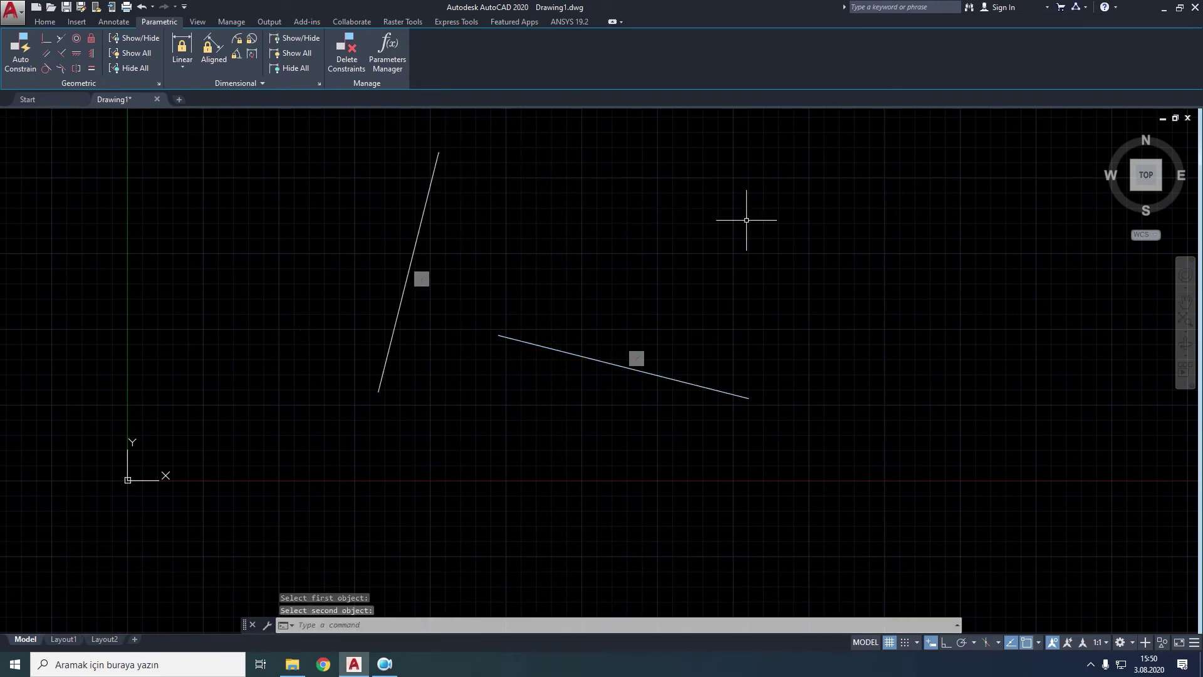
pyautogui.click(144, 8)
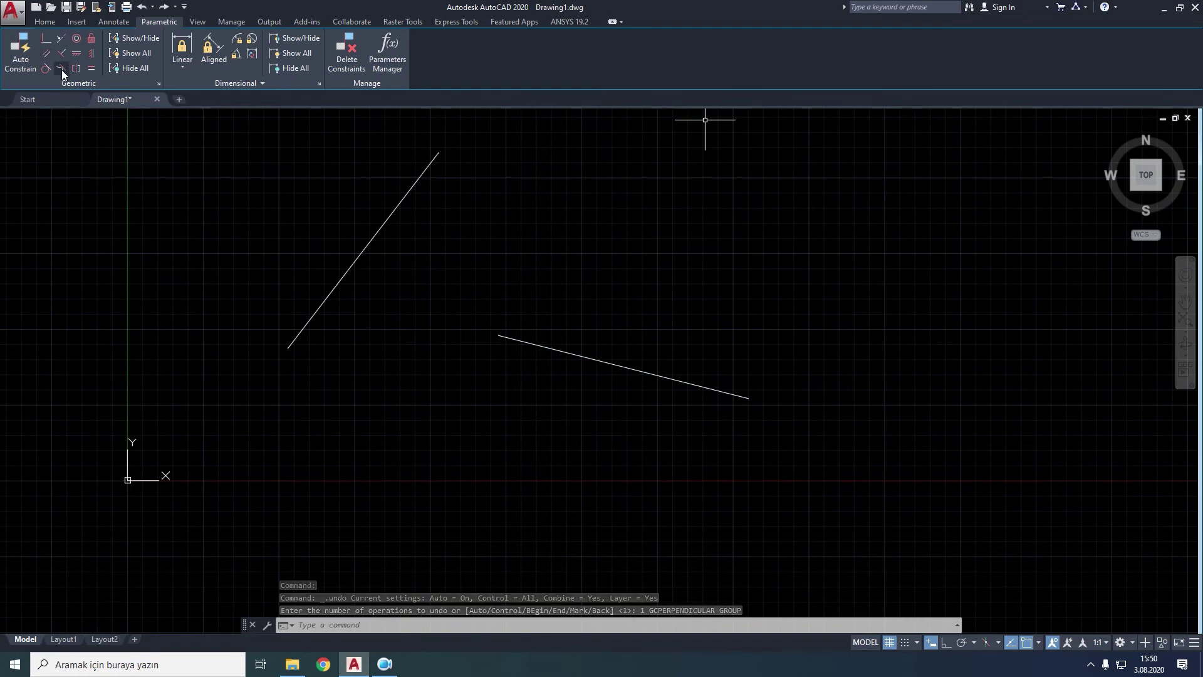
pyautogui.click(614, 205)
pyautogui.click(272, 434)
# Erase both lines and draw a wavy spline with two peaks and a trough.
pyautogui.press('Delete')
pyautogui.click(45, 22)
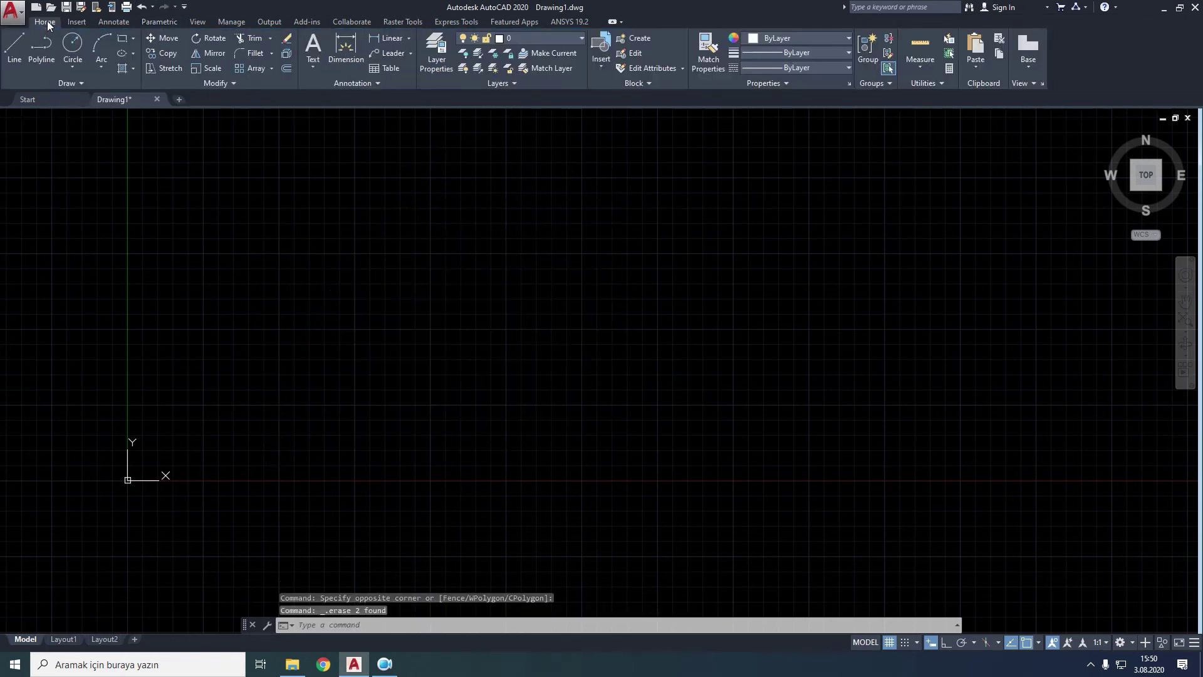
pyautogui.click(74, 81)
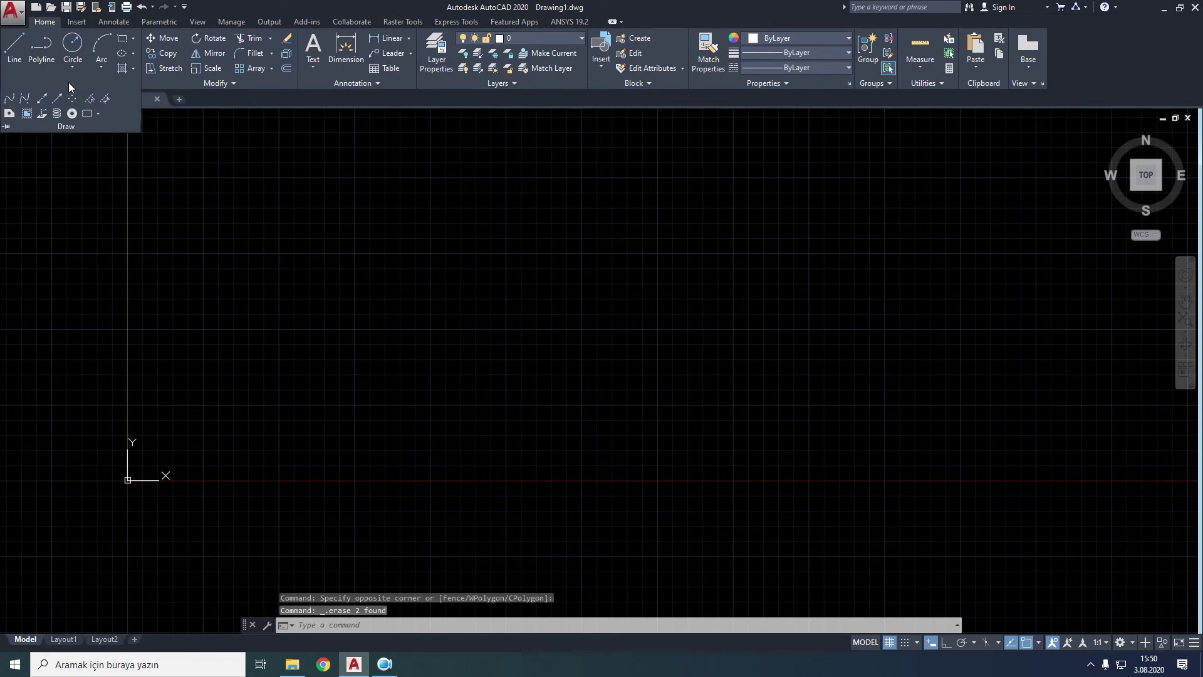
pyautogui.click(10, 99)
pyautogui.click(388, 272)
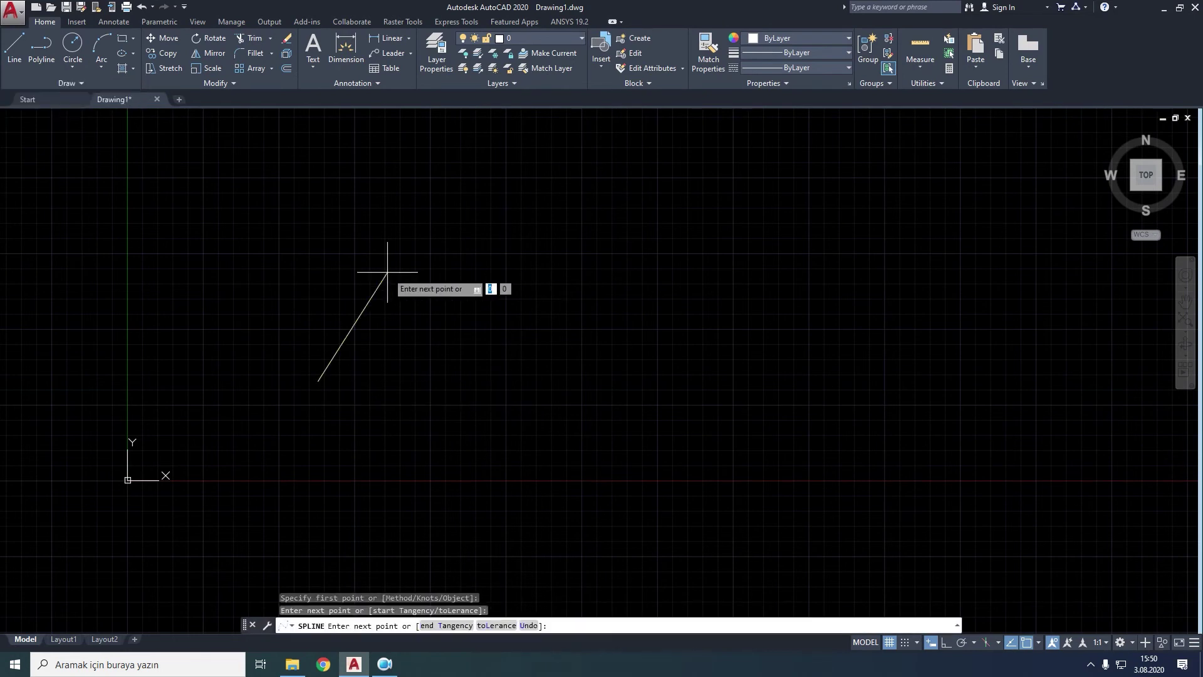
pyautogui.click(472, 389)
pyautogui.click(575, 283)
pyautogui.click(643, 384)
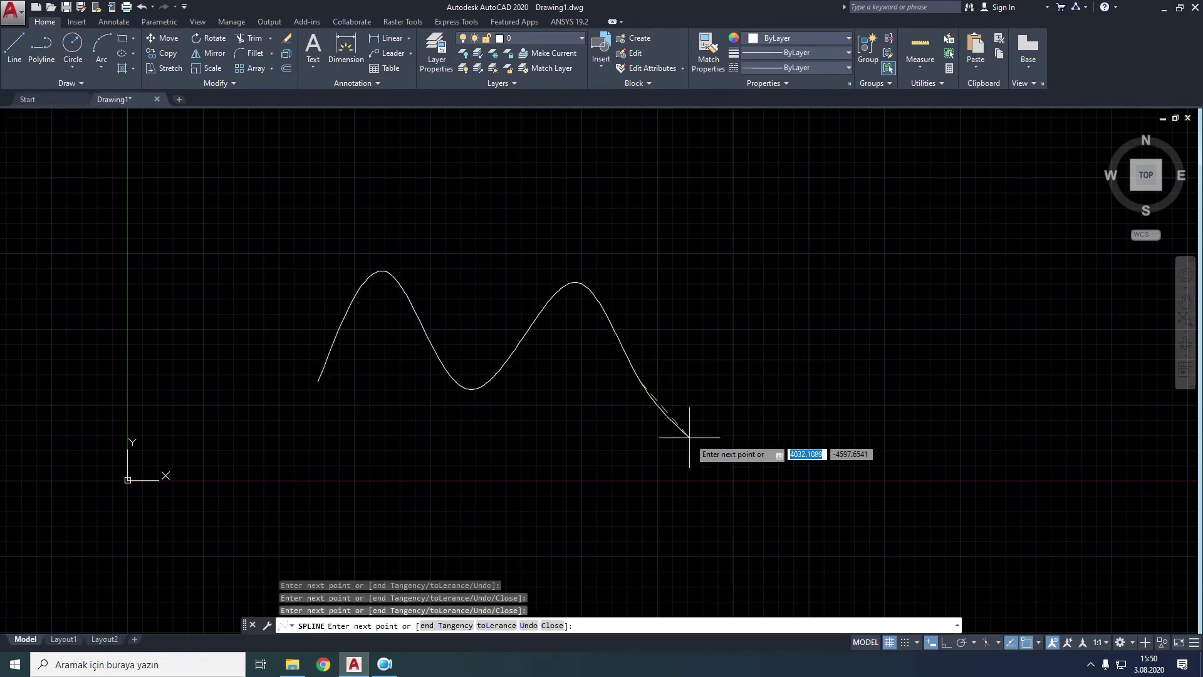
pyautogui.rightClick(671, 466)
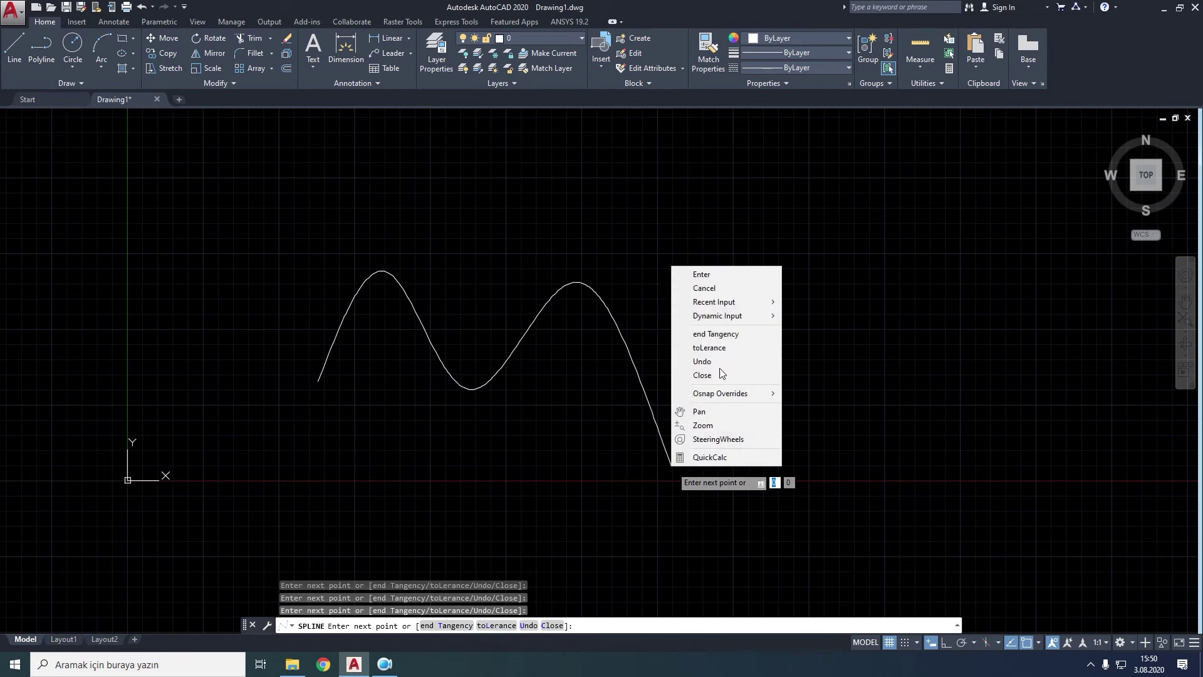
pyautogui.click(716, 290)
# Draw a second, longer wavy spline to the right, looping down to the lower right.
pyautogui.moveTo(715, 389); pyautogui.dragTo(548, 304, button='middle')
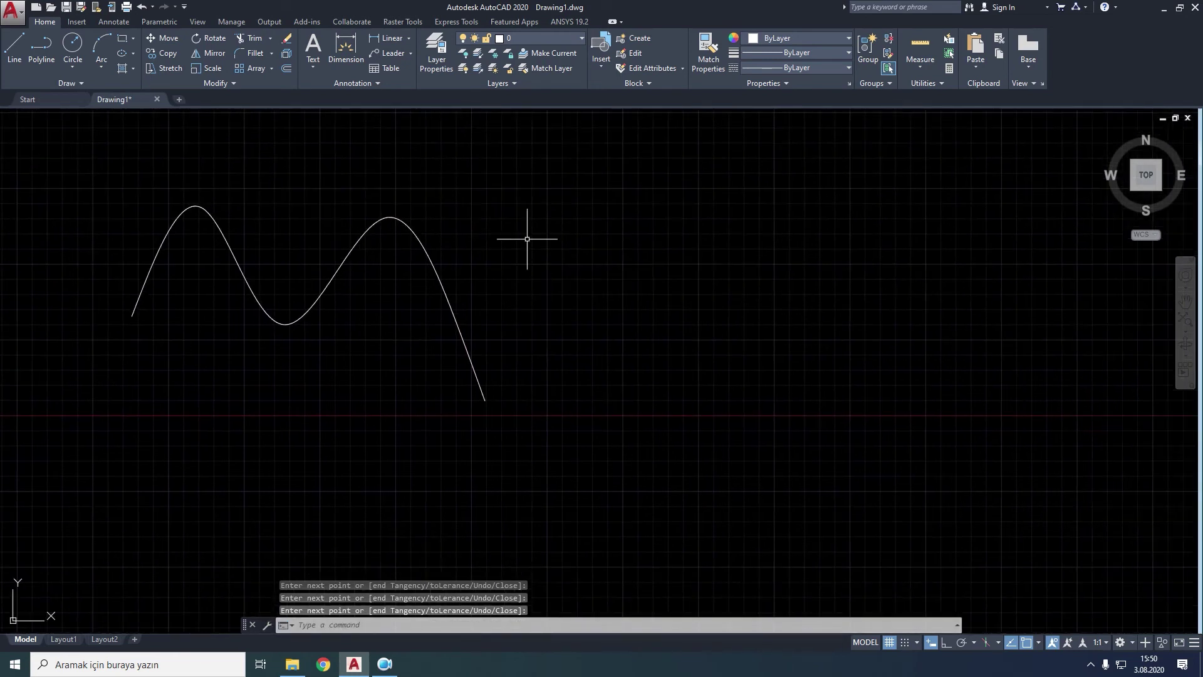
pyautogui.press('Return')
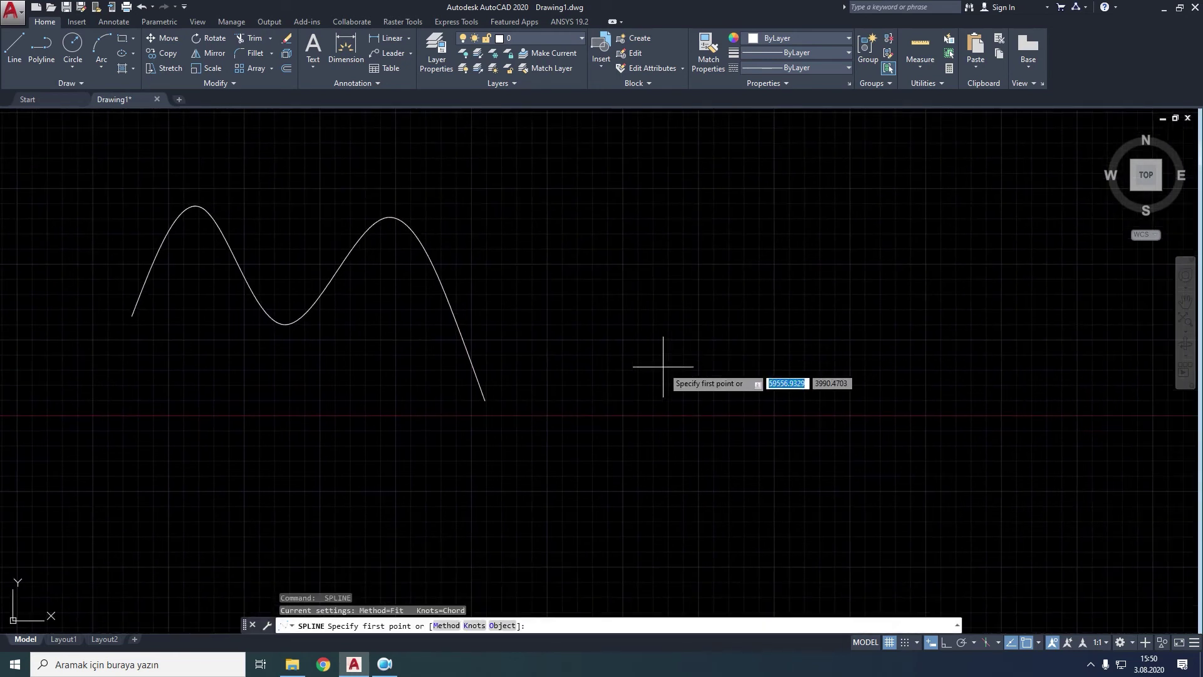
pyautogui.click(663, 367)
pyautogui.click(688, 232)
pyautogui.click(791, 339)
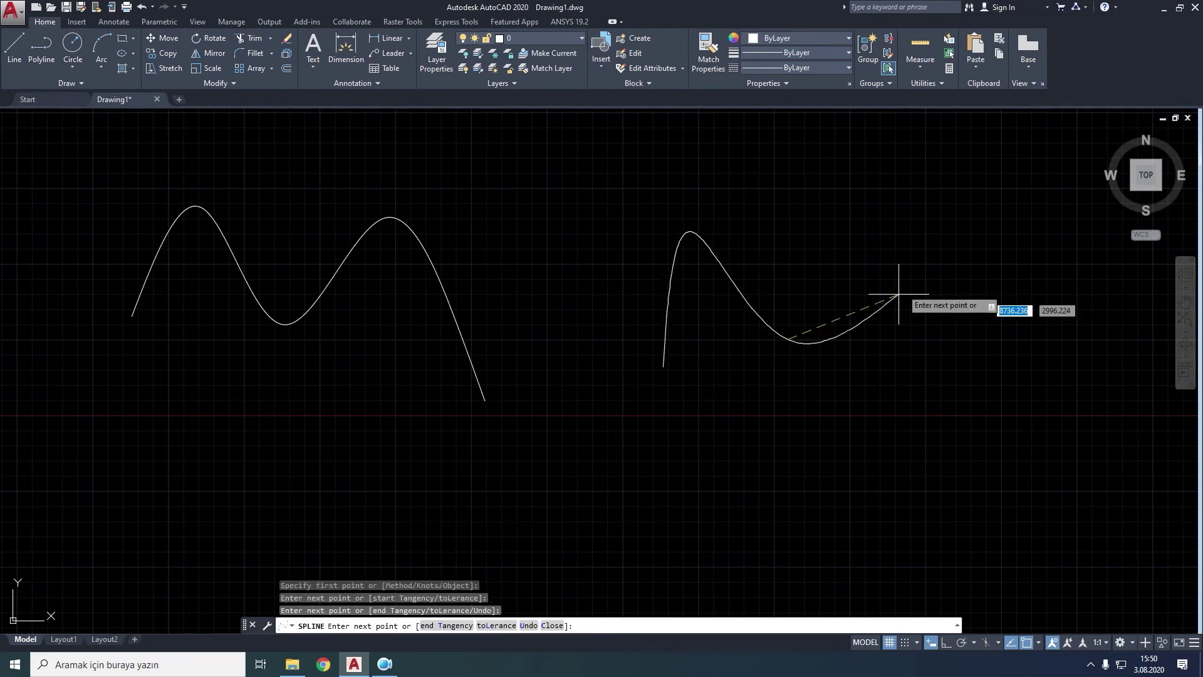
pyautogui.click(907, 237)
pyautogui.click(919, 432)
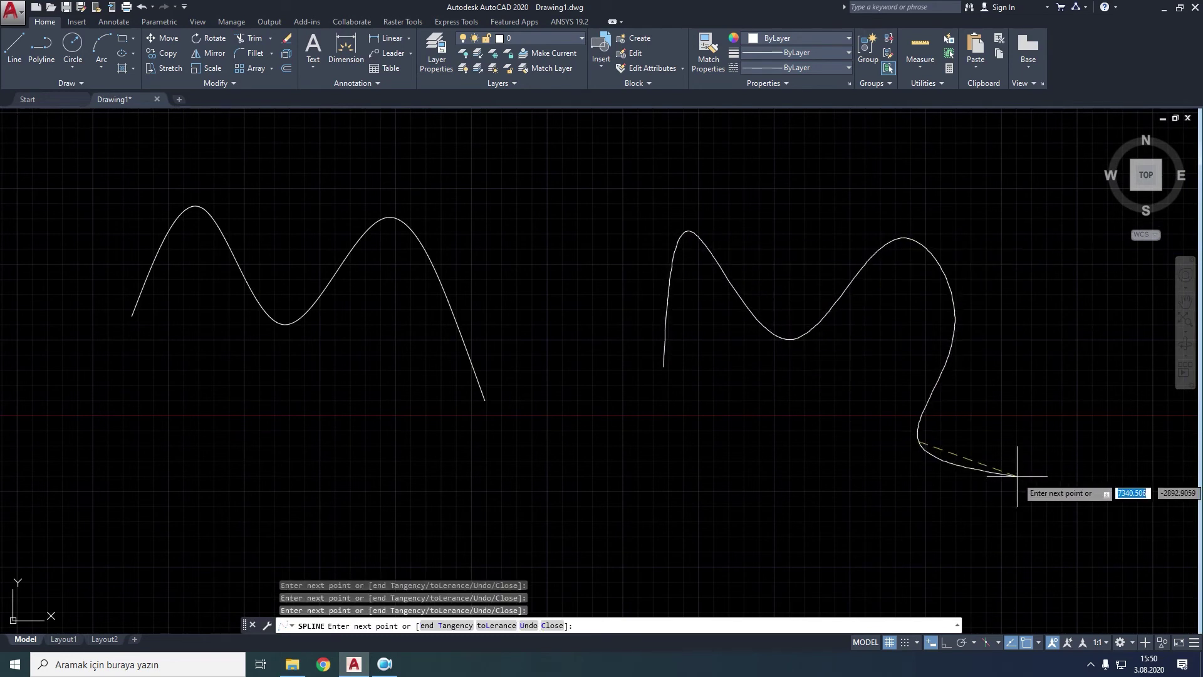
pyautogui.click(1025, 477)
pyautogui.rightClick(1025, 476)
pyautogui.click(1065, 283)
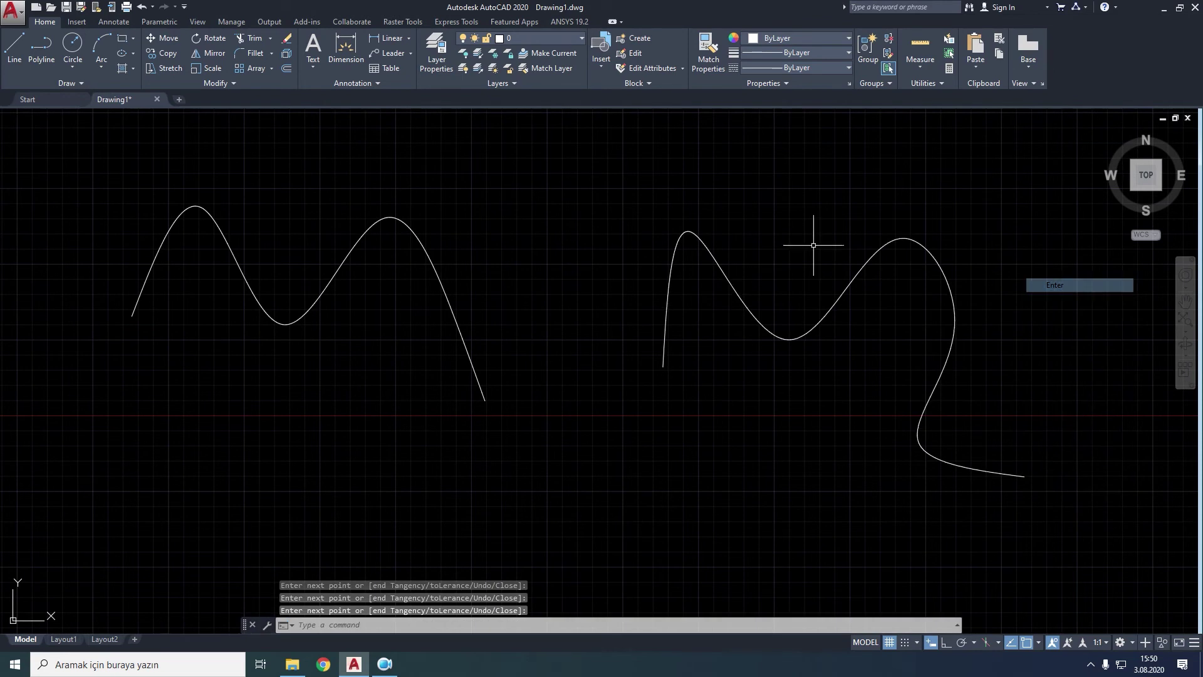
pyautogui.click(143, 21)
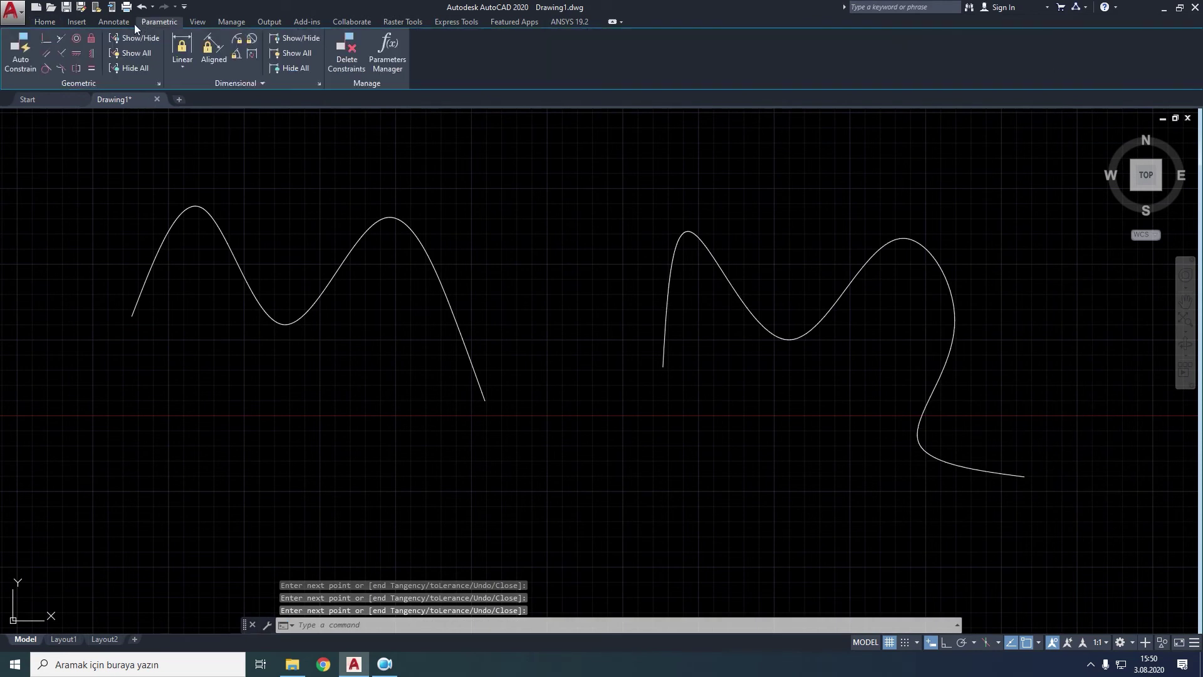
# Apply a Smooth constraint joining the left spline to the right spline.
pyautogui.click(61, 71)
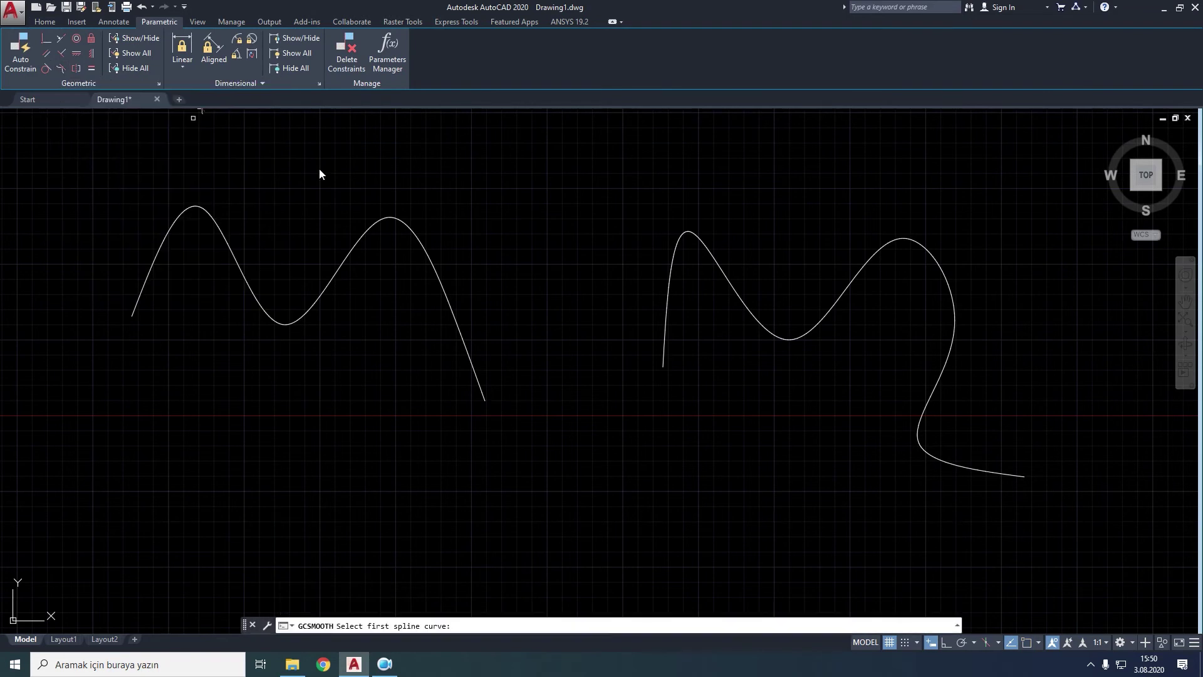
pyautogui.click(484, 399)
pyautogui.click(664, 364)
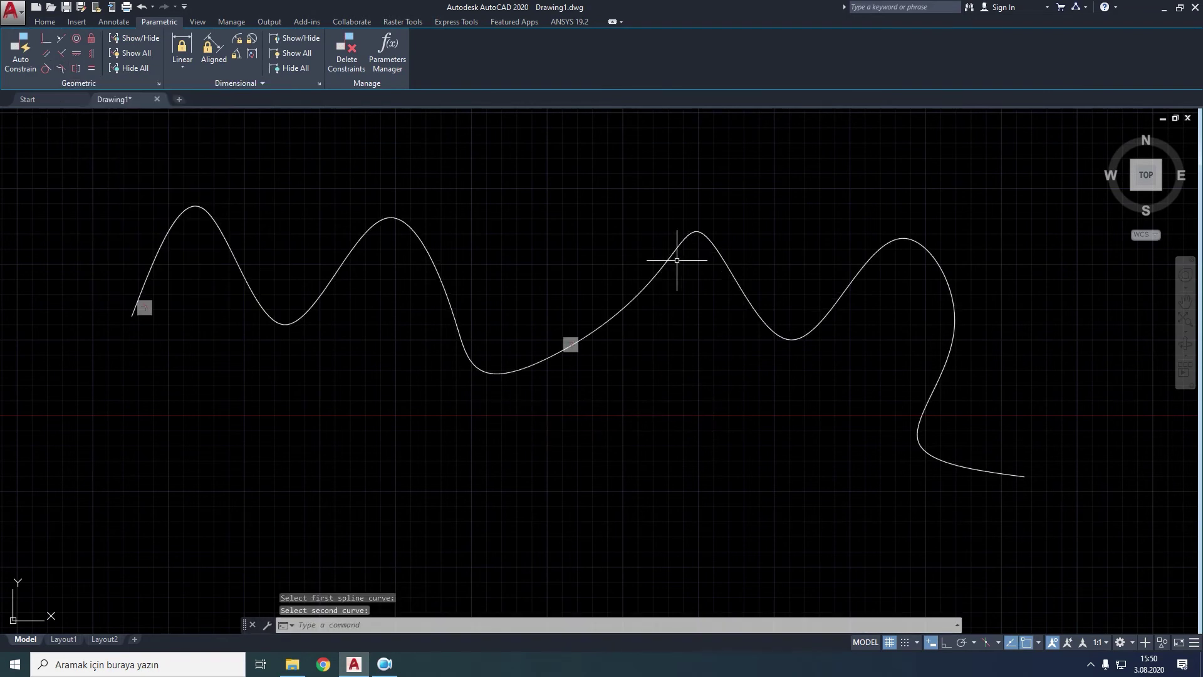
# Window-select both splines and erase them.
pyautogui.click(992, 204)
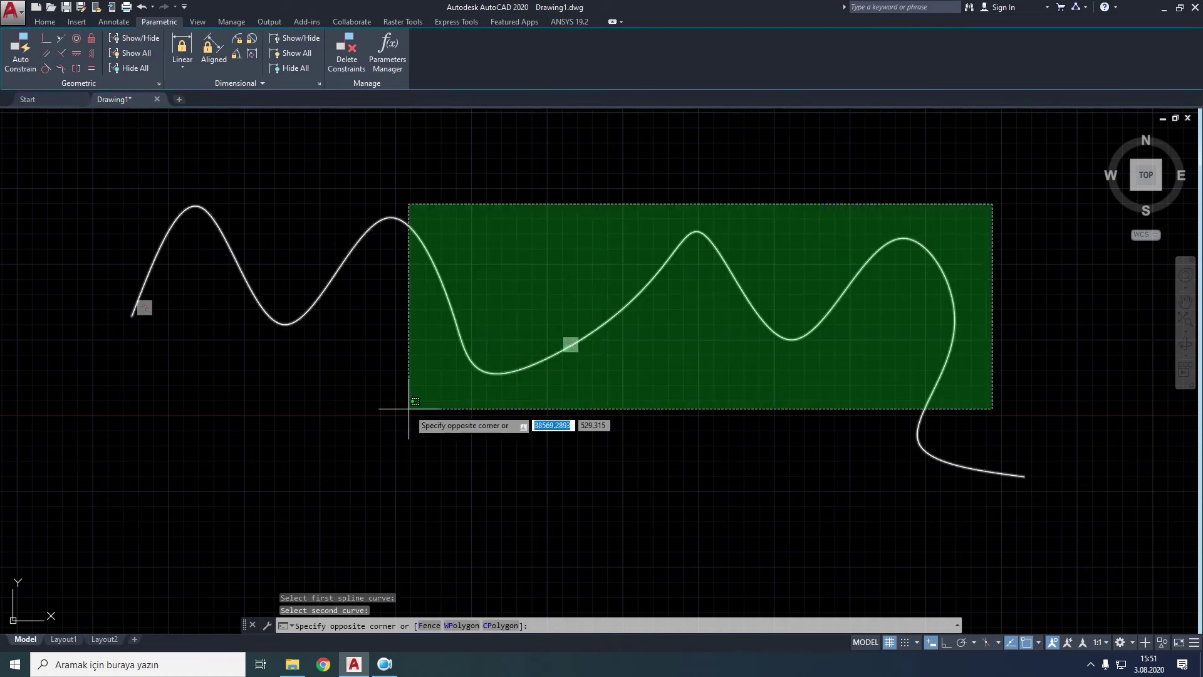
pyautogui.click(408, 409)
pyautogui.press('Delete')
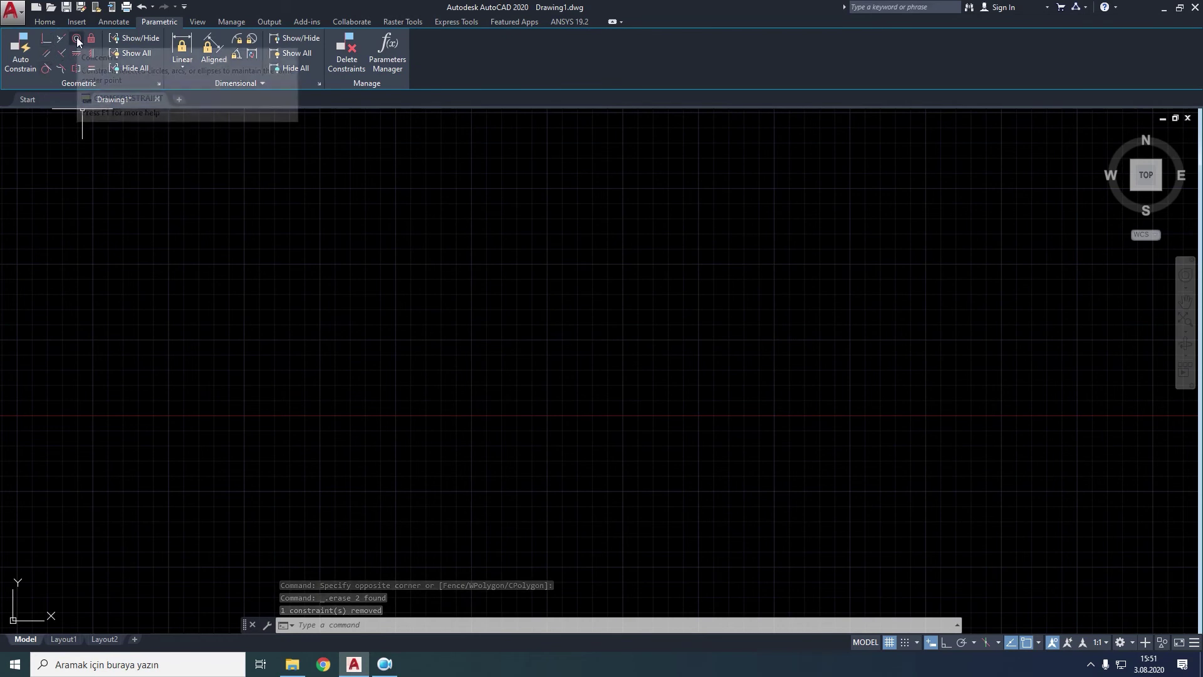
# Draw a large circle left of centre and a smaller circle on the right.
pyautogui.click(45, 22)
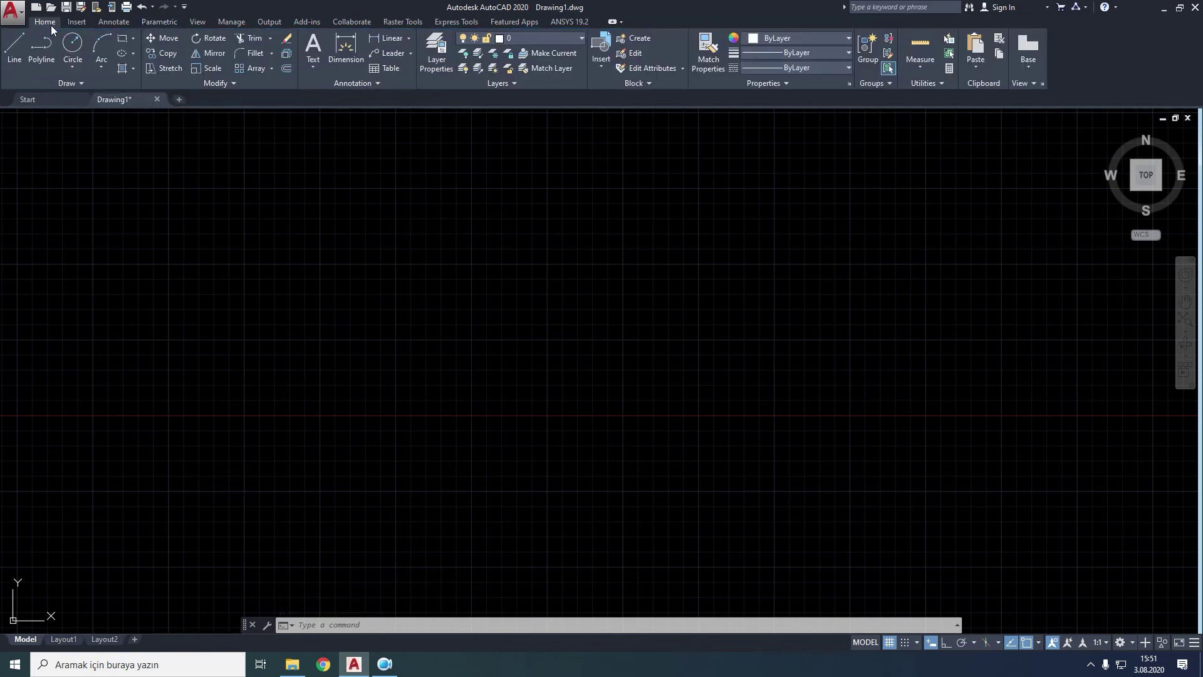
pyautogui.click(73, 45)
pyautogui.click(351, 298)
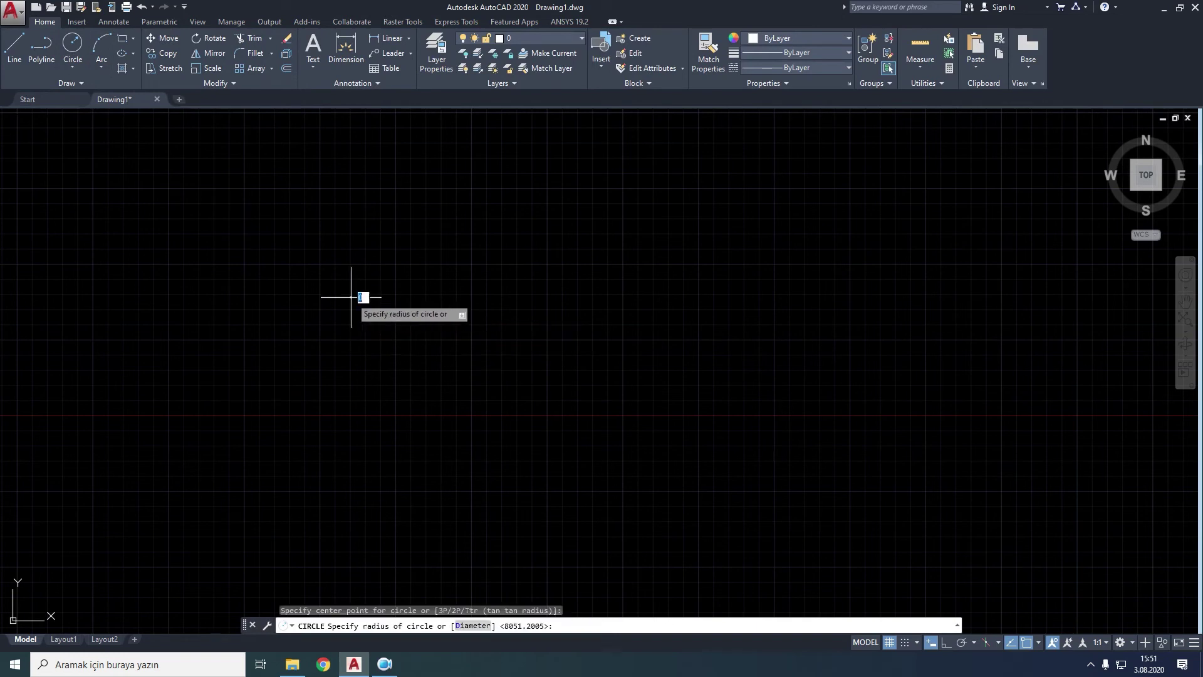
pyautogui.click(435, 407)
pyautogui.click(71, 45)
pyautogui.click(834, 327)
pyautogui.click(886, 403)
# Make the circles concentric, redoing it with the small circle picked first.
pyautogui.click(149, 23)
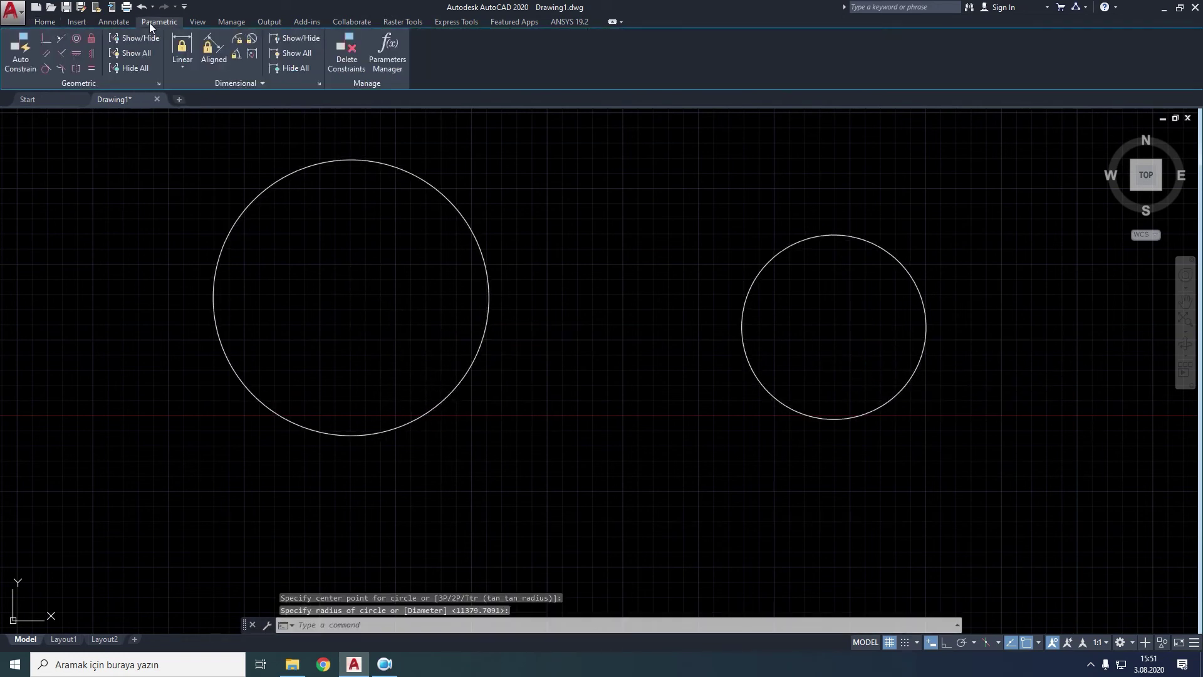
pyautogui.click(78, 38)
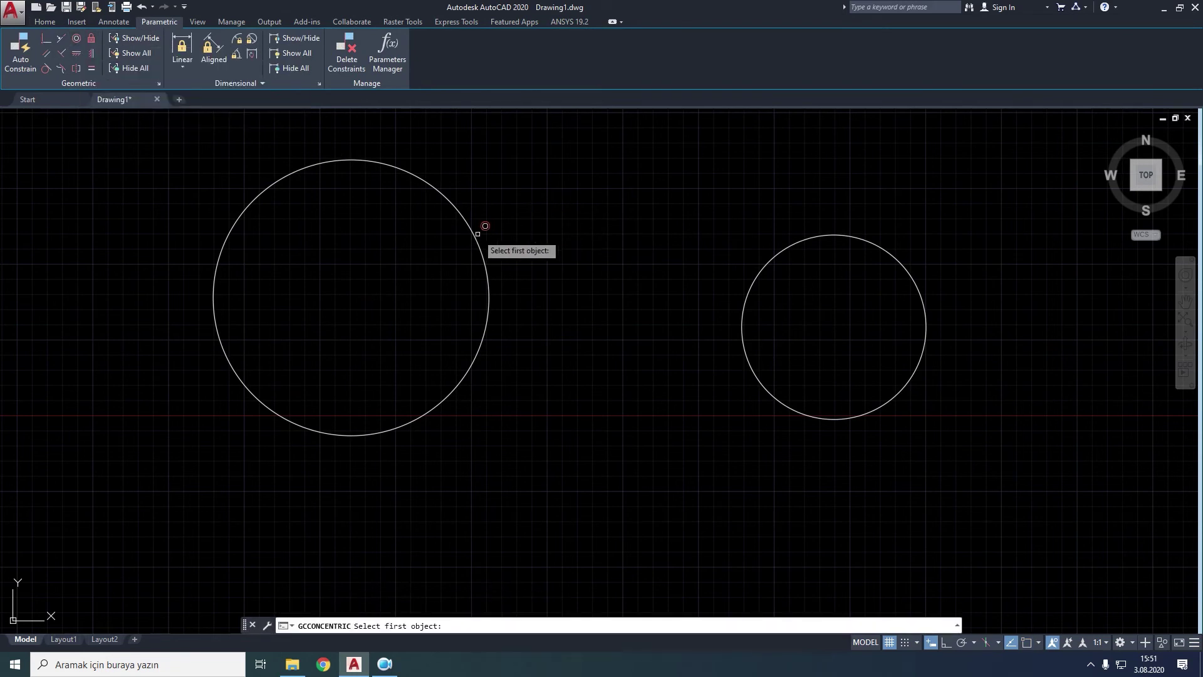
pyautogui.click(476, 237)
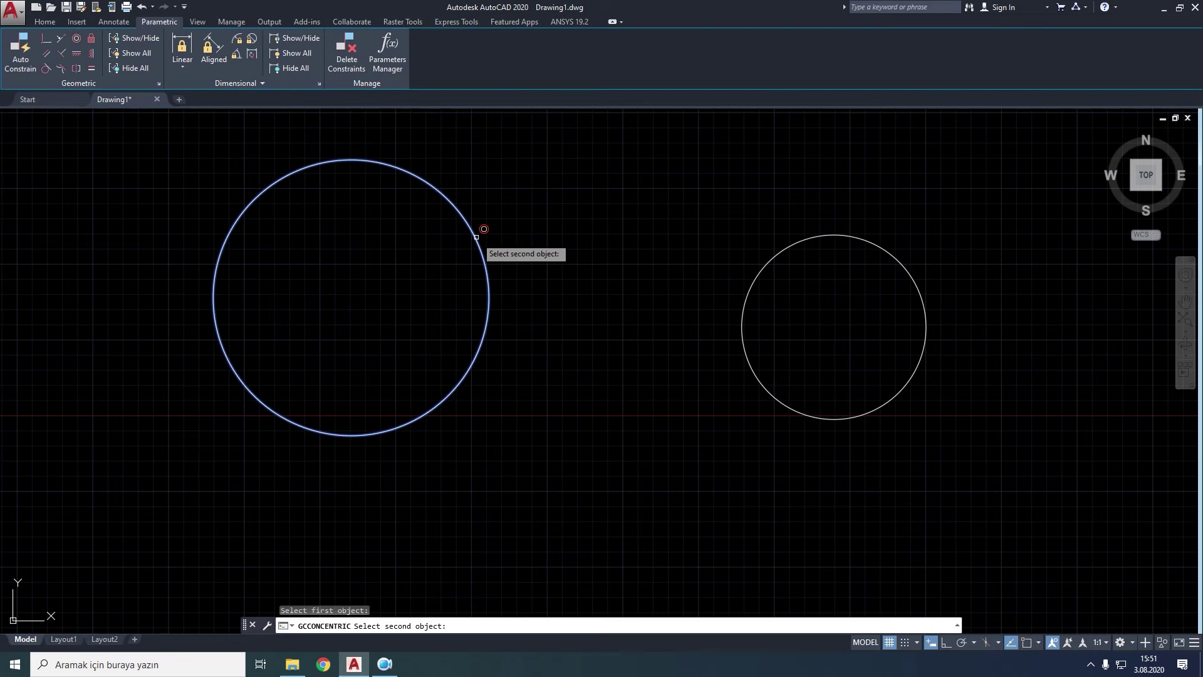
pyautogui.click(814, 236)
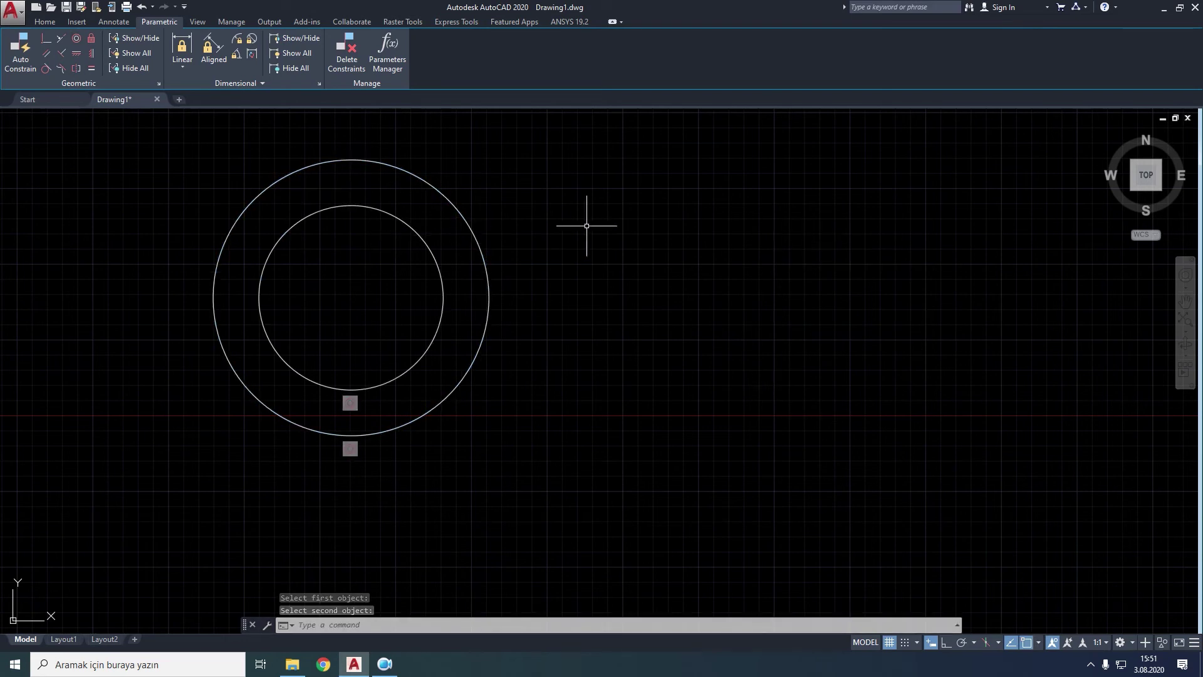
pyautogui.click(141, 7)
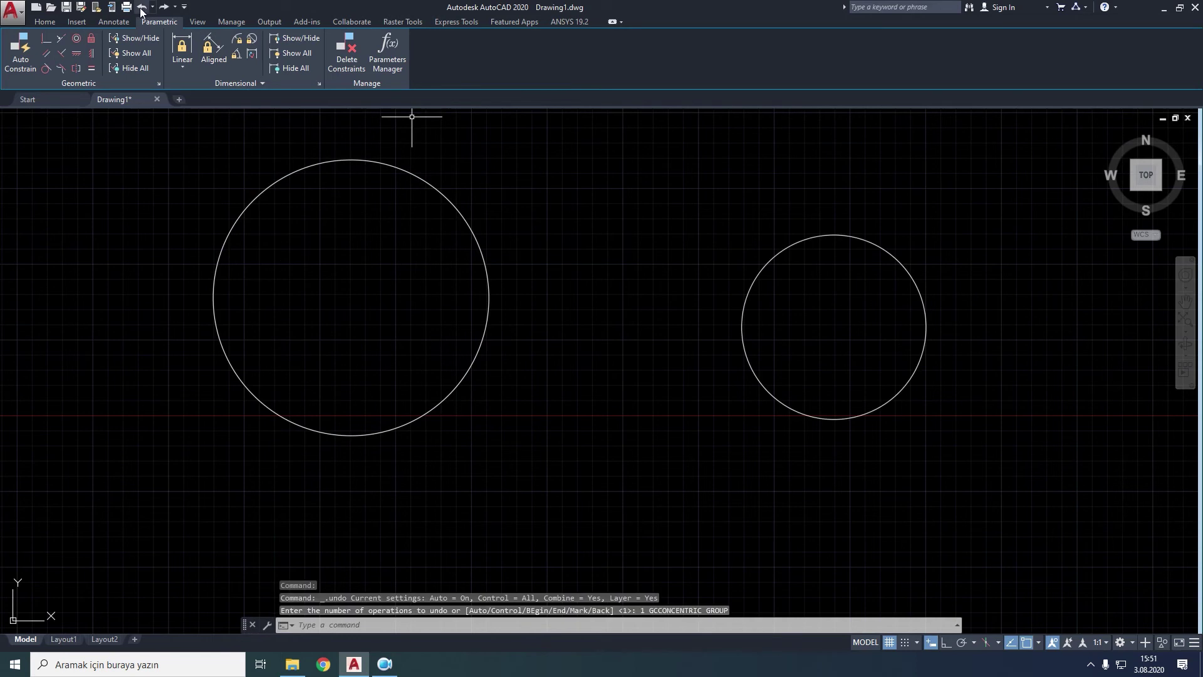
pyautogui.click(75, 41)
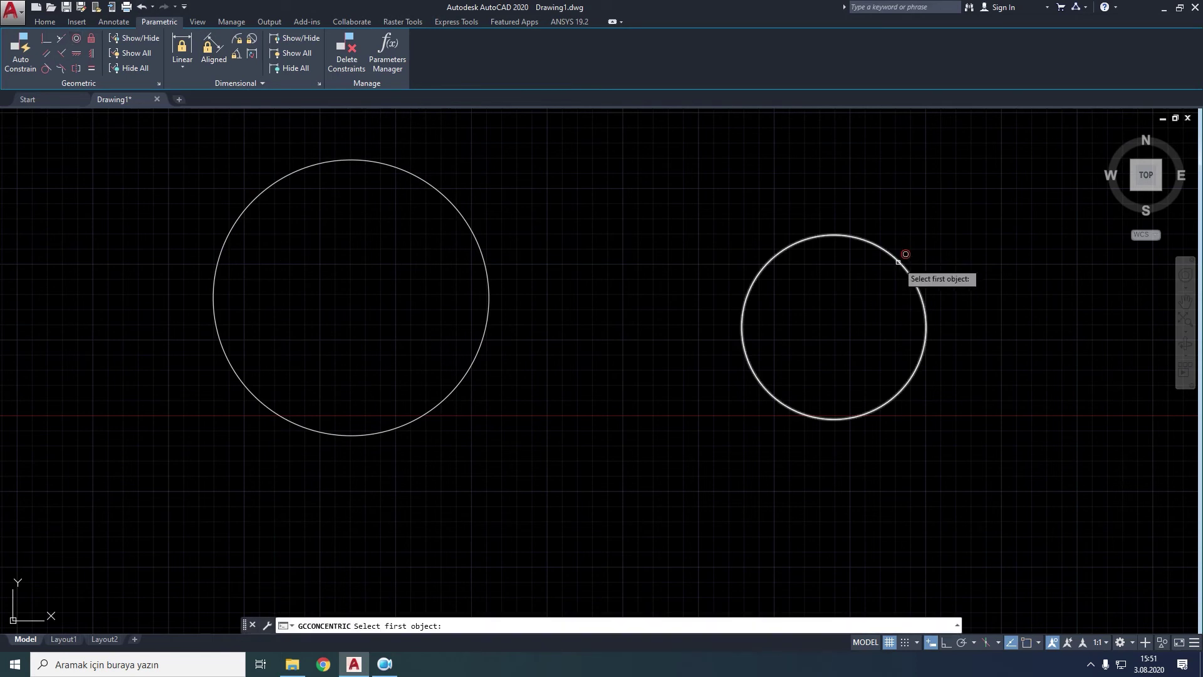
pyautogui.click(902, 256)
pyautogui.click(486, 270)
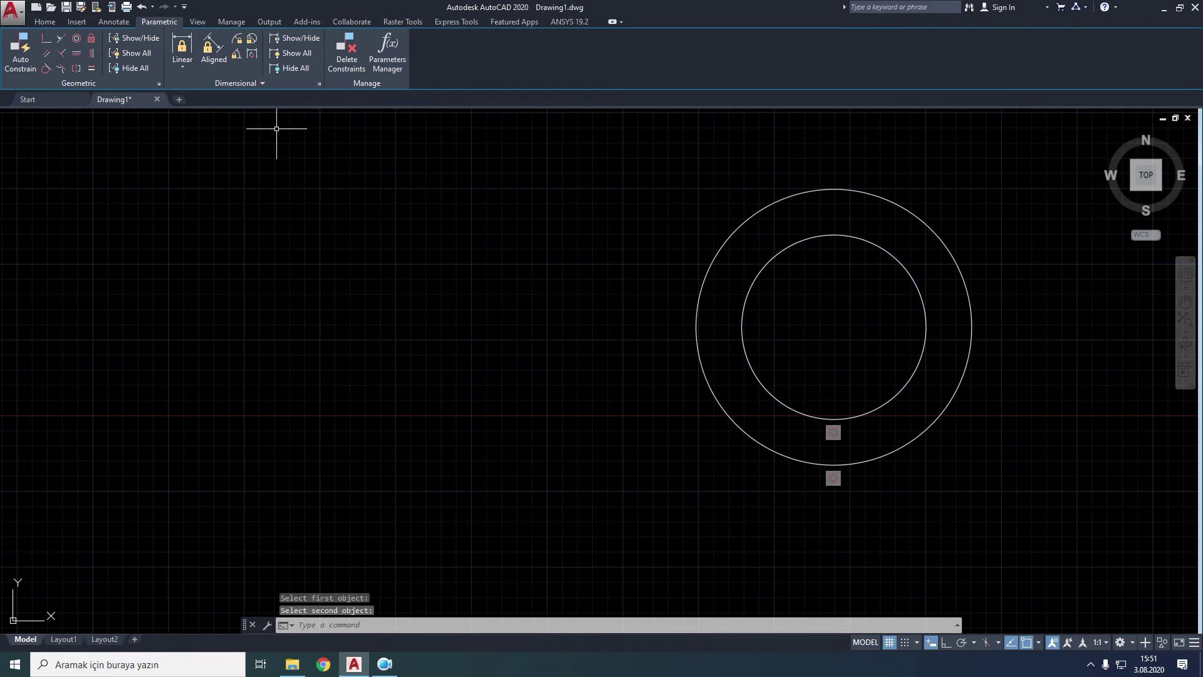
# Window-select both circles and delete them.
pyautogui.click(983, 160)
pyautogui.click(686, 383)
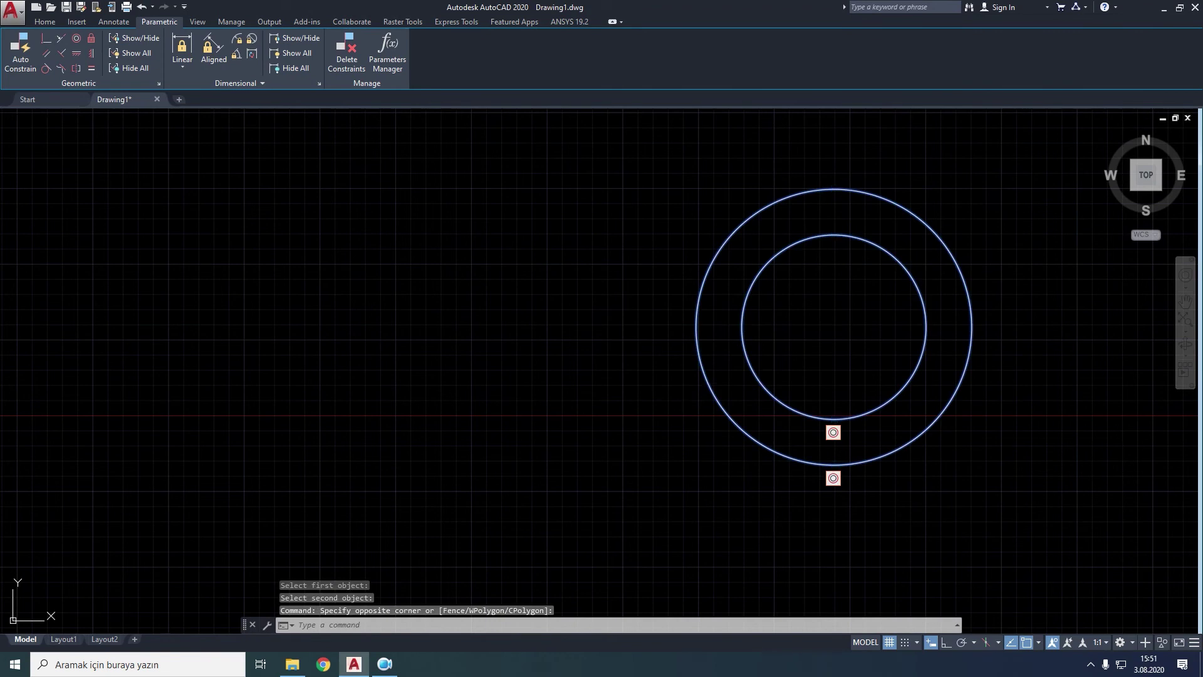
pyautogui.press('Delete')
# Draw a slanted line from the lower left toward the upper right.
pyautogui.write('in')
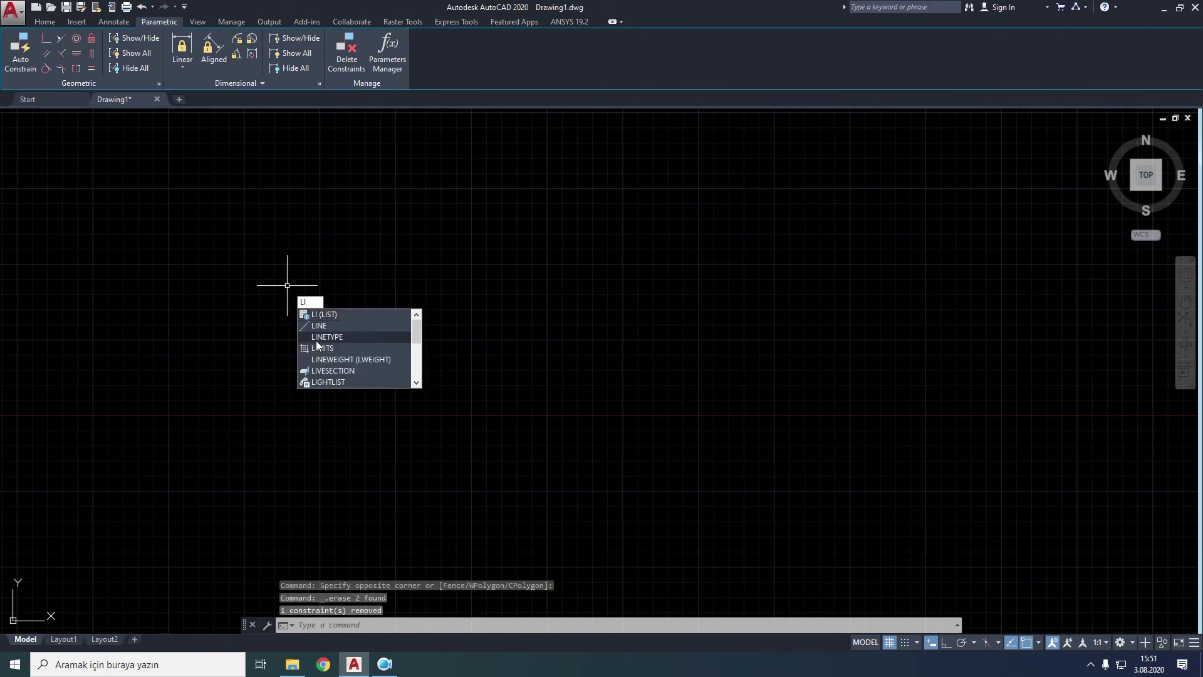
pyautogui.press('Return')
pyautogui.click(168, 400)
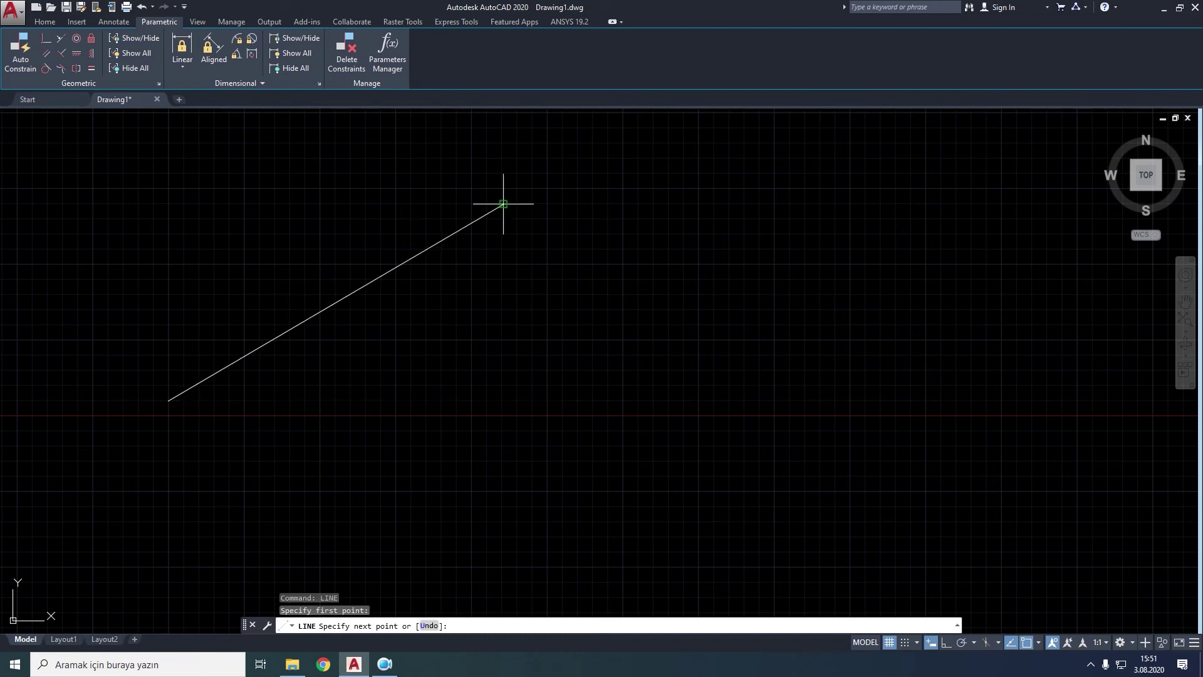
pyautogui.click(504, 203)
pyautogui.rightClick(503, 204)
pyautogui.click(508, 207)
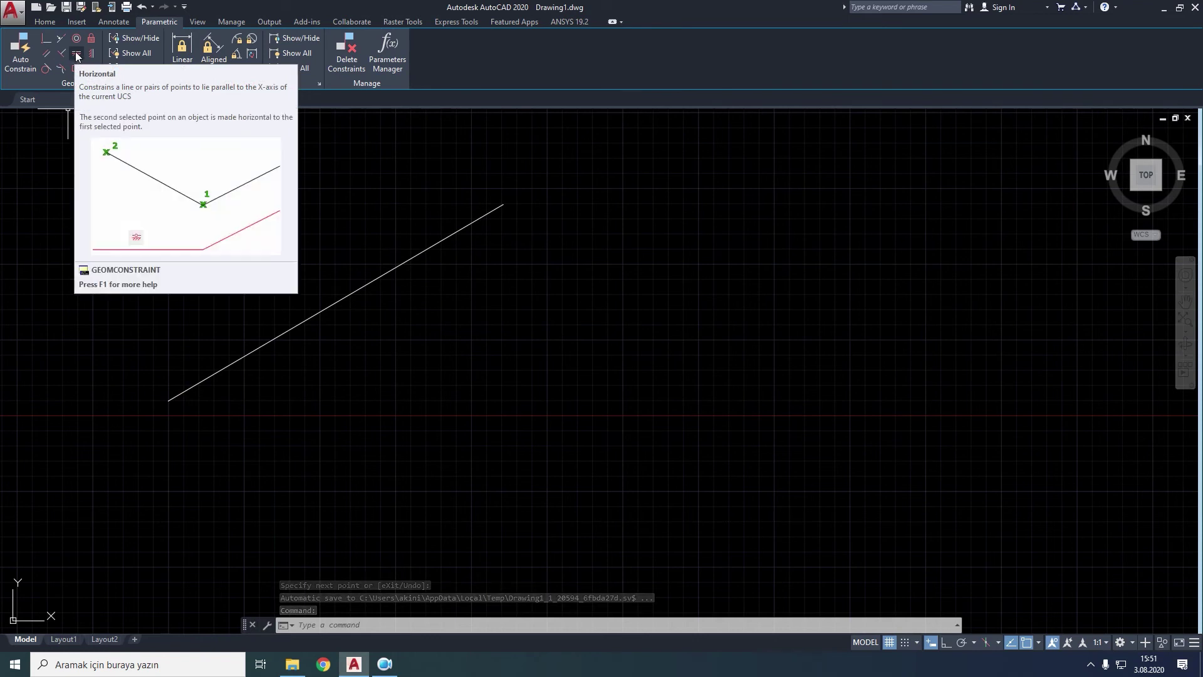
# Try the Horizontal constraint from each end, undoing both, then restart it and open its options.
pyautogui.click(76, 57)
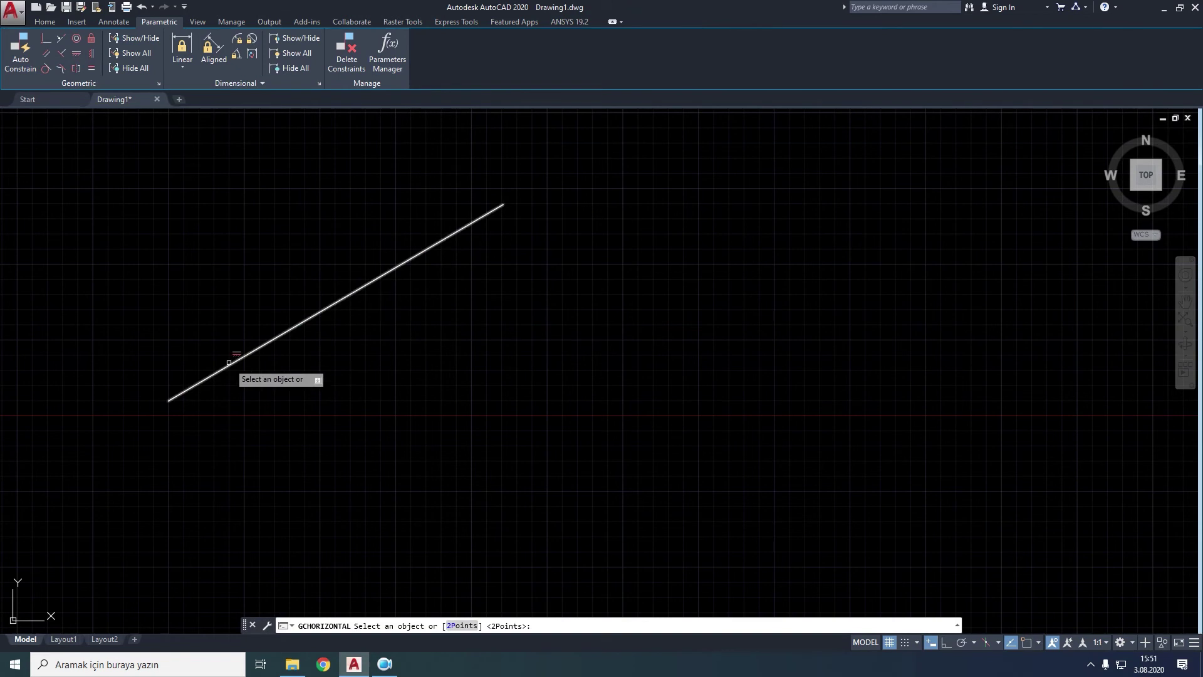
pyautogui.click(179, 392)
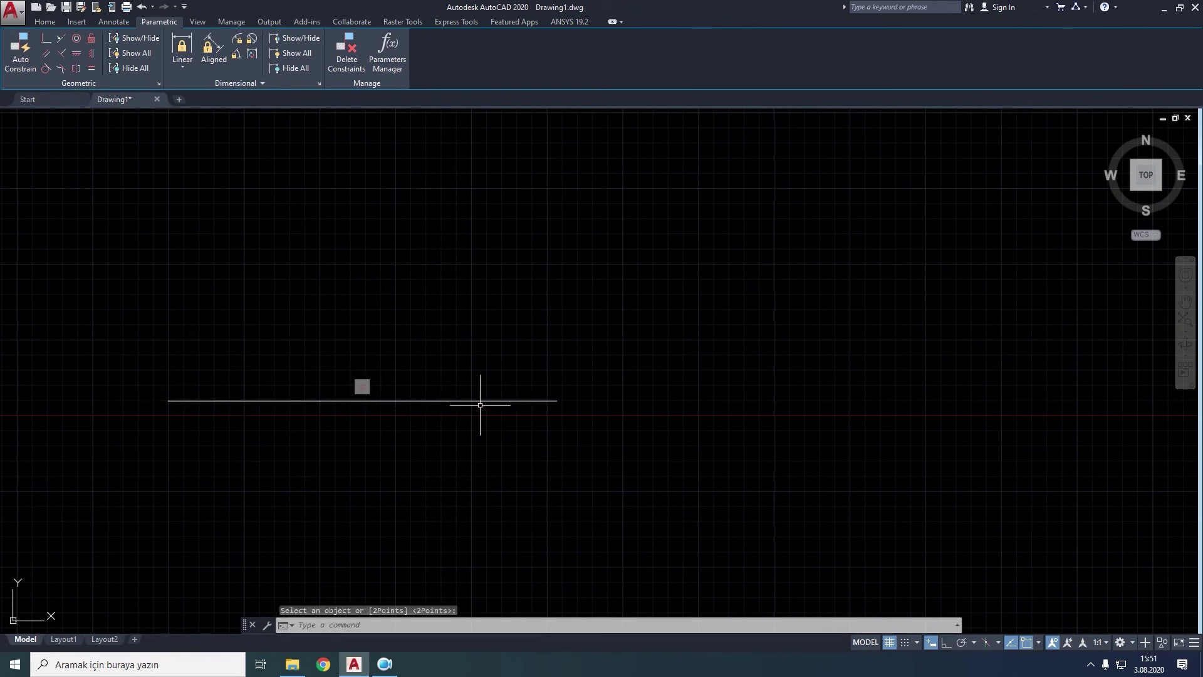
pyautogui.click(143, 7)
pyautogui.click(77, 56)
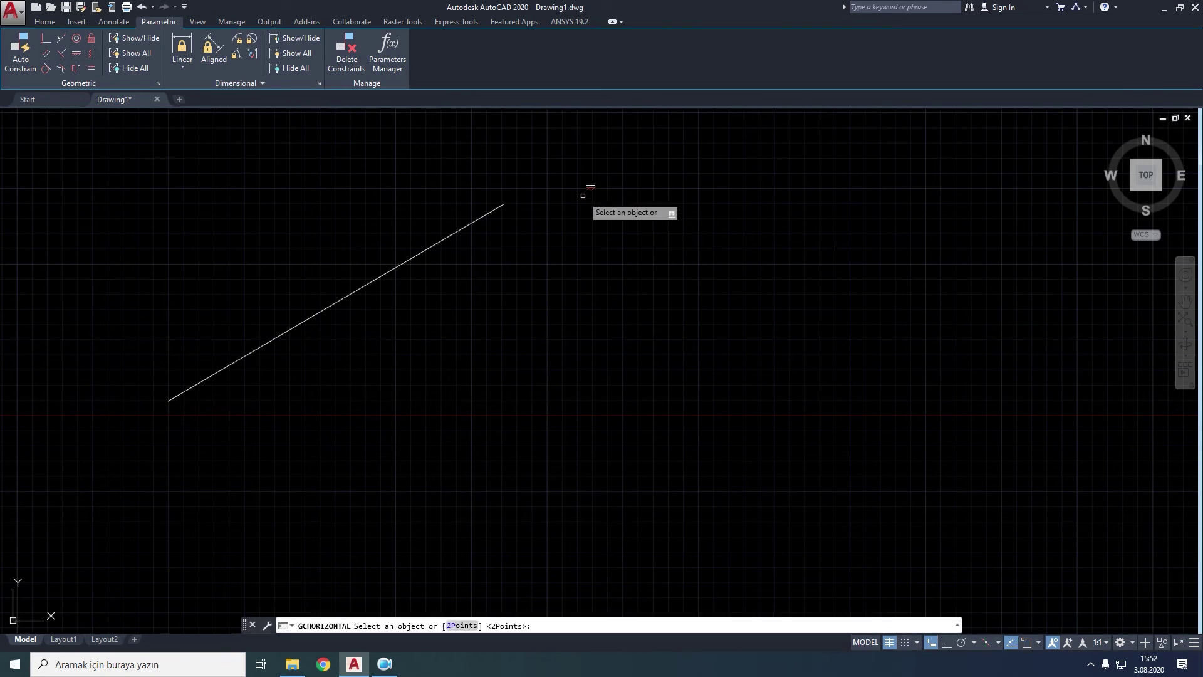
pyautogui.click(500, 207)
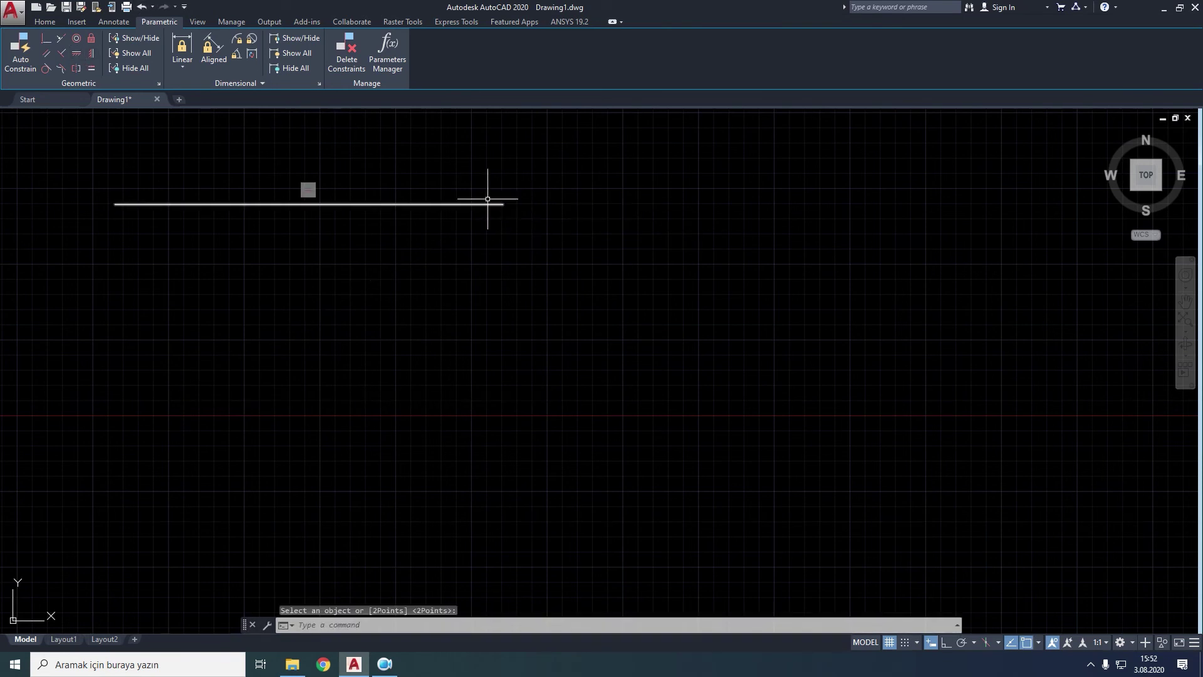
pyautogui.click(141, 9)
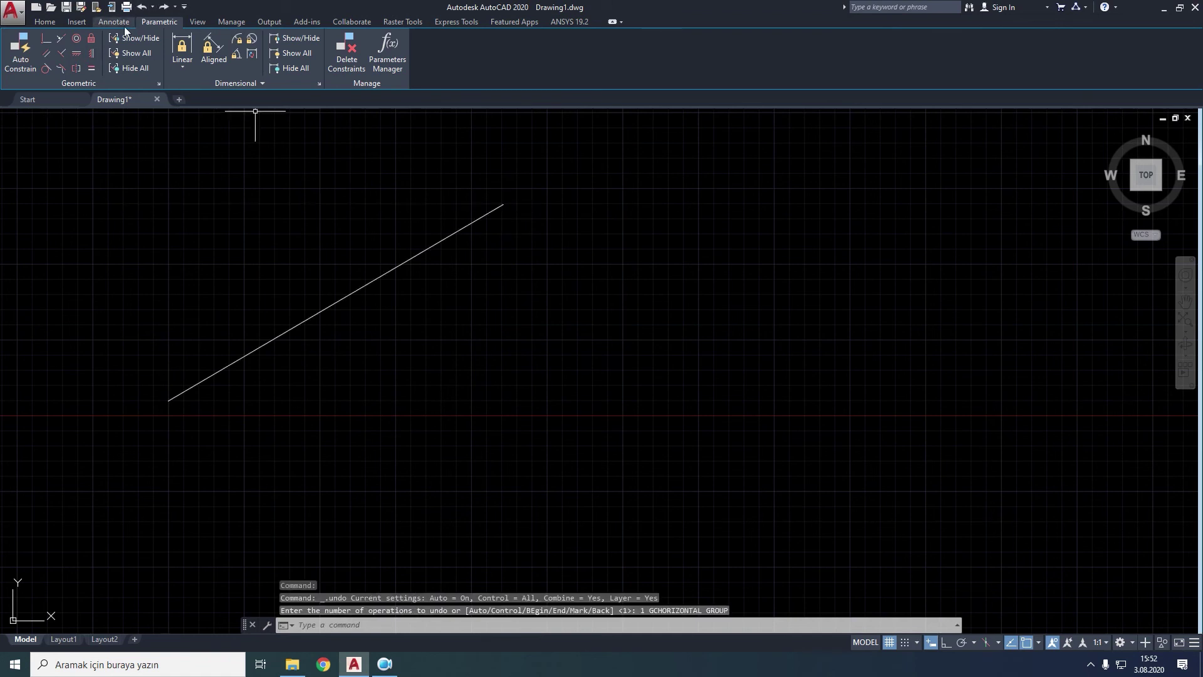
pyautogui.click(76, 55)
pyautogui.rightClick(450, 344)
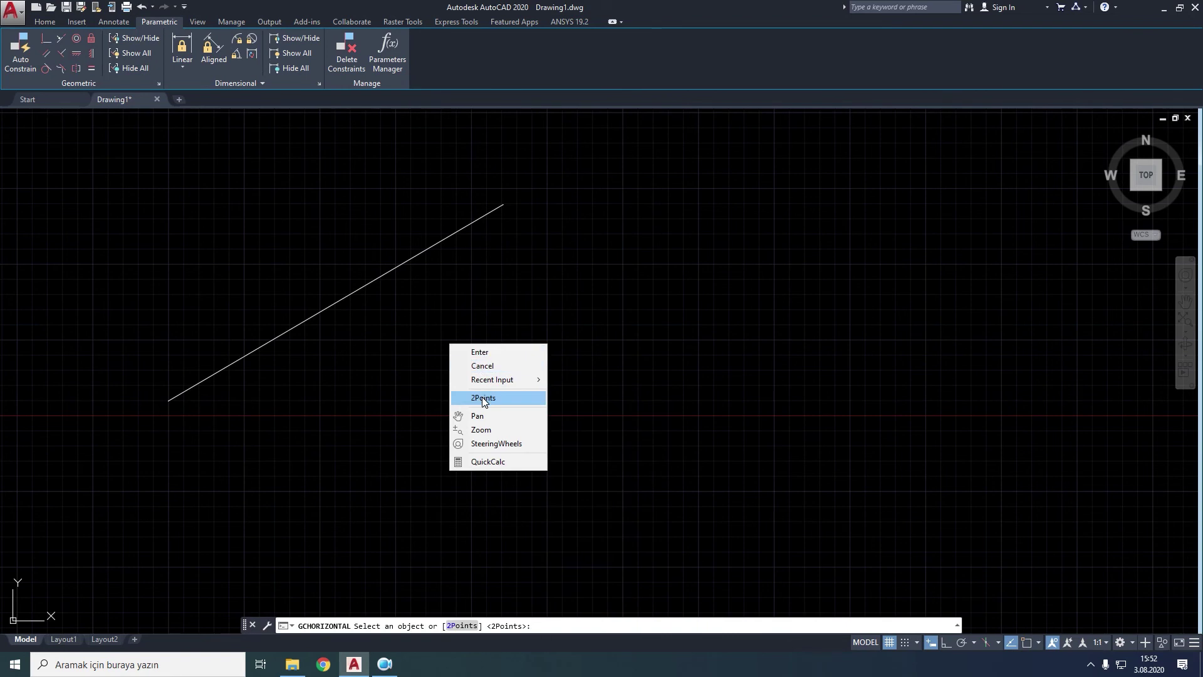
pyautogui.click(483, 398)
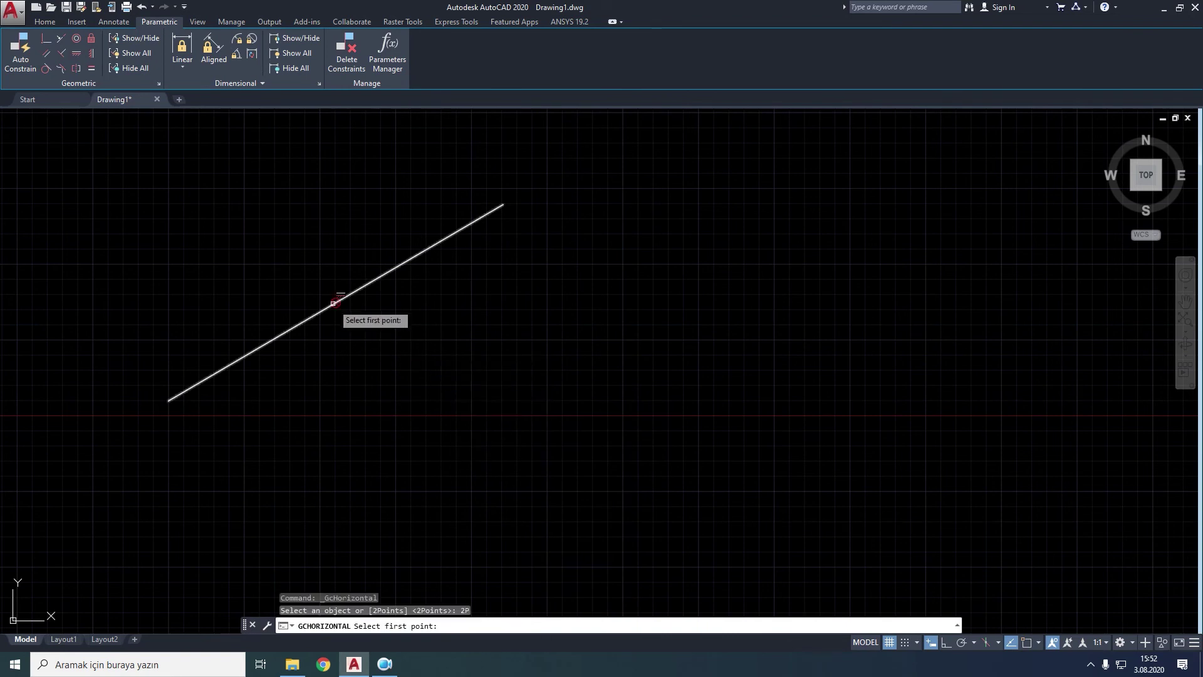
pyautogui.click(334, 302)
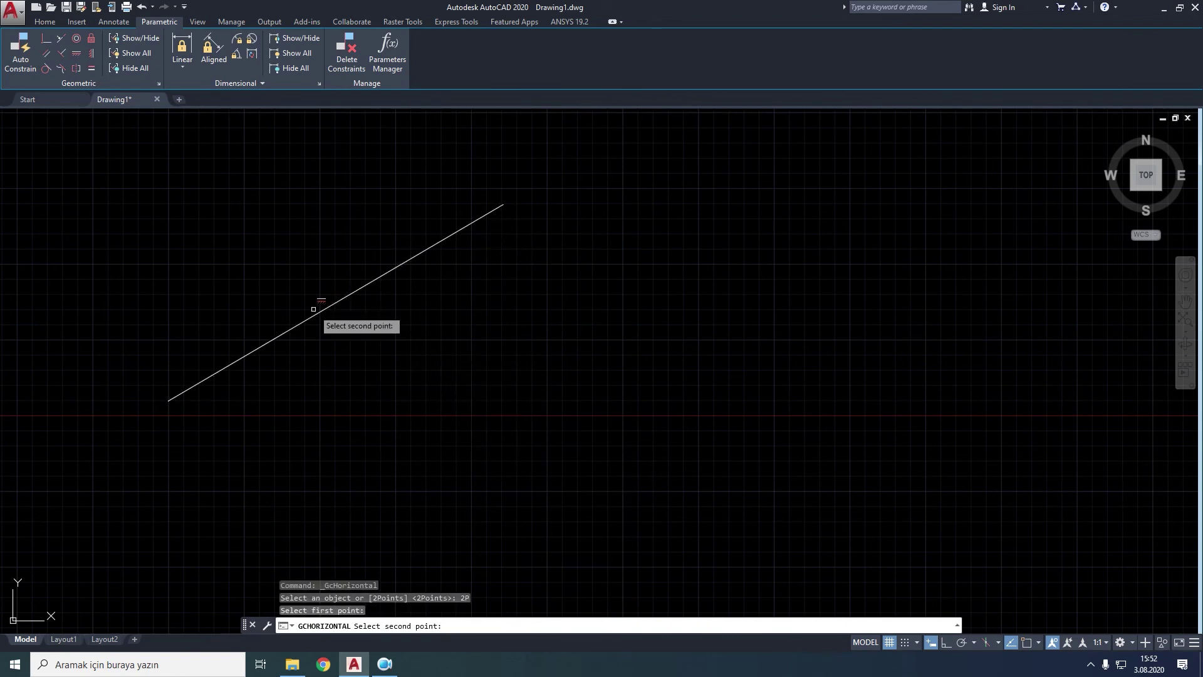
pyautogui.click(502, 205)
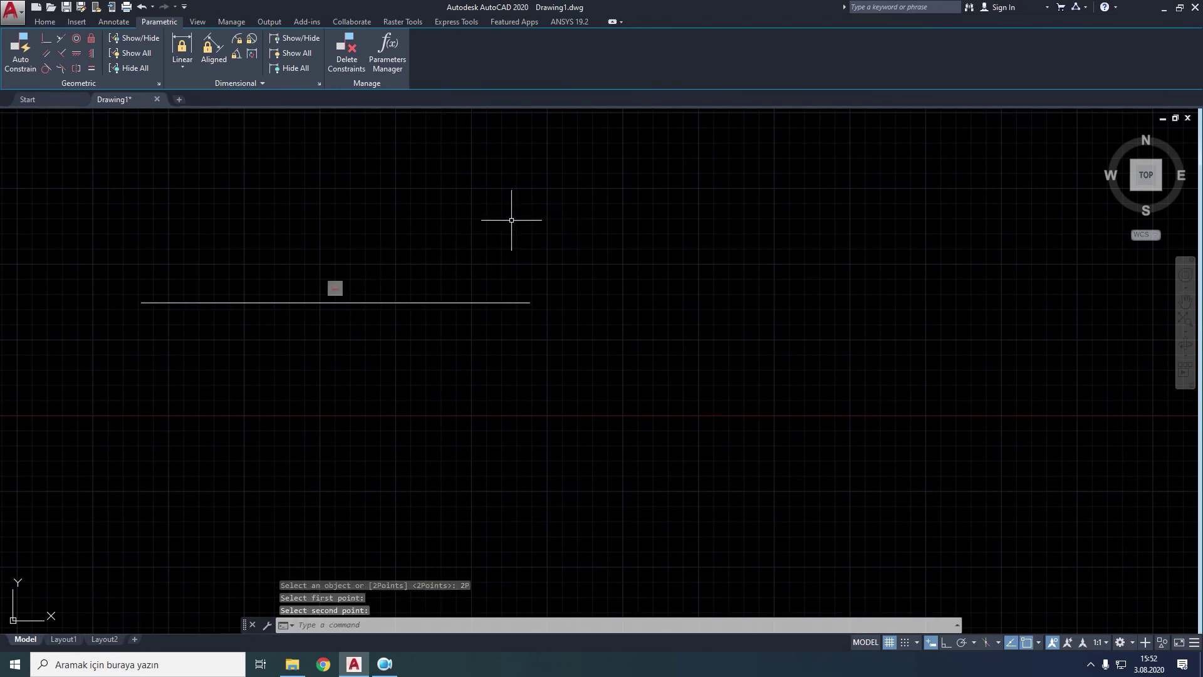
pyautogui.click(631, 229)
pyautogui.click(194, 384)
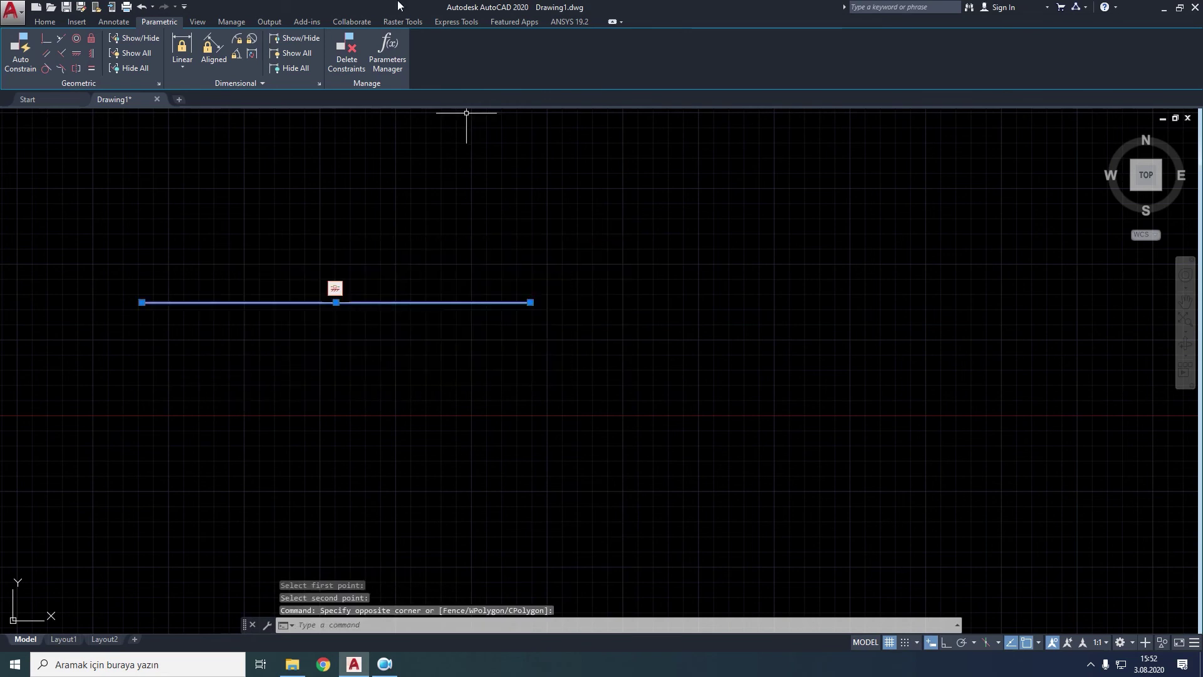
pyautogui.click(146, 9)
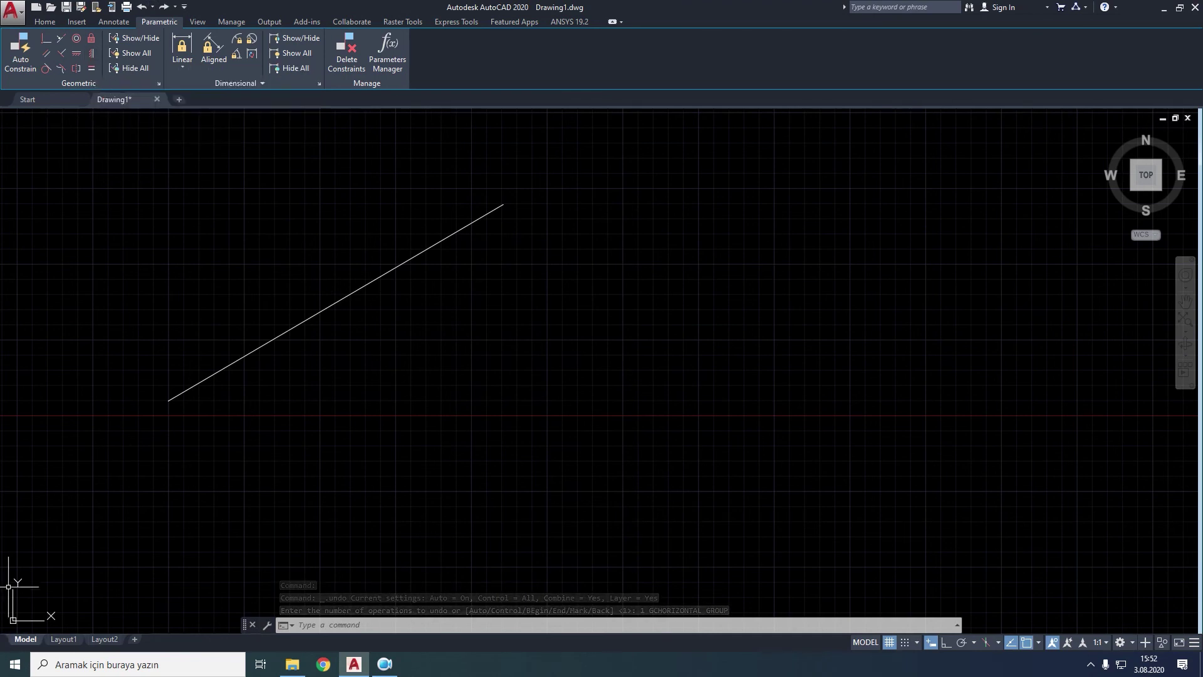
# Make the line vertical through its lower end, then pan, zoom and undo.
pyautogui.click(93, 56)
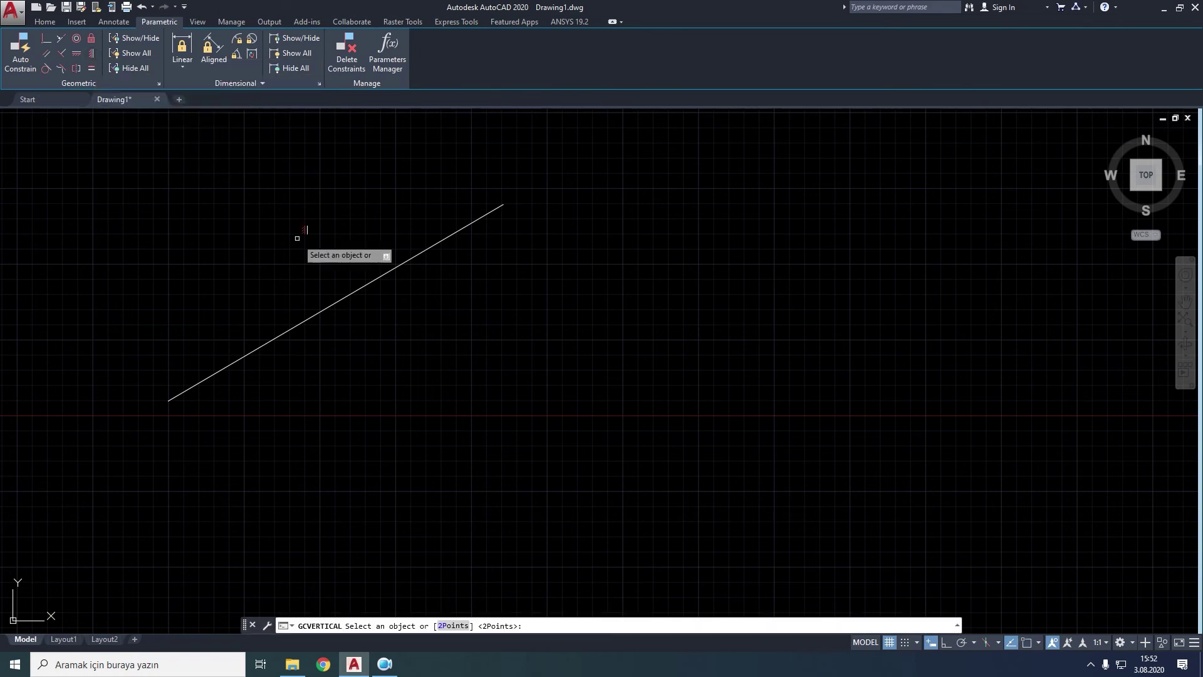
pyautogui.click(178, 395)
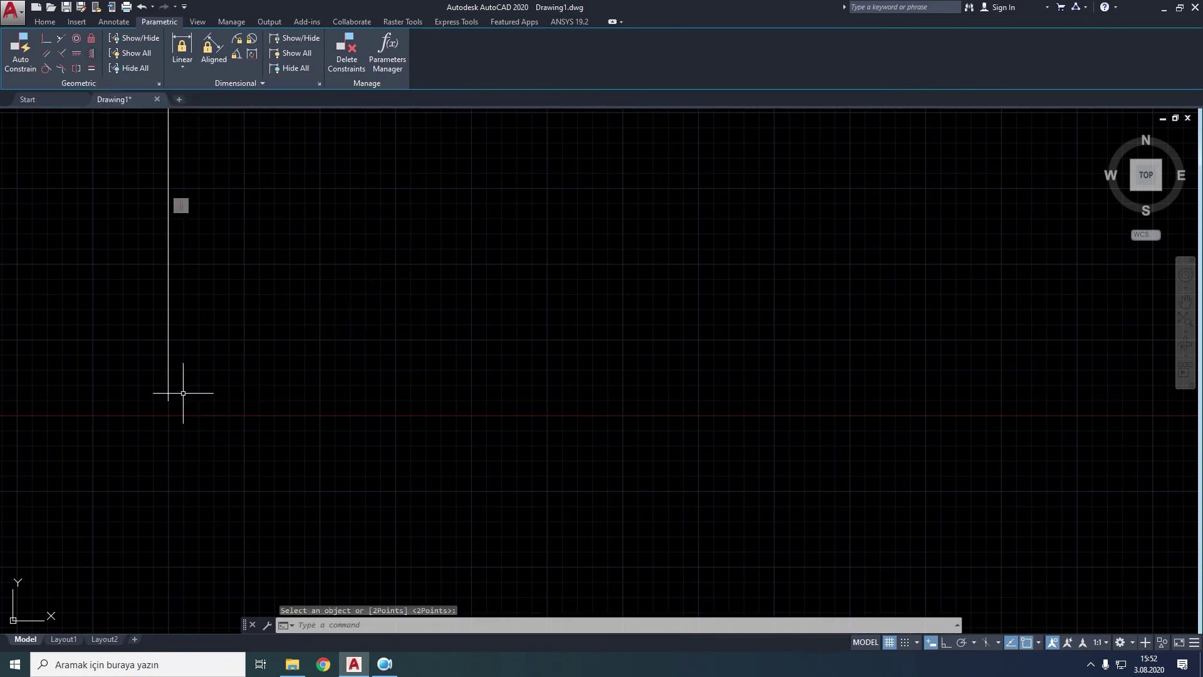
pyautogui.moveTo(357, 311); pyautogui.dragTo(369, 398, button='middle')
pyautogui.scroll(-3, 389, 390)
pyautogui.scroll(2, 386, 378)
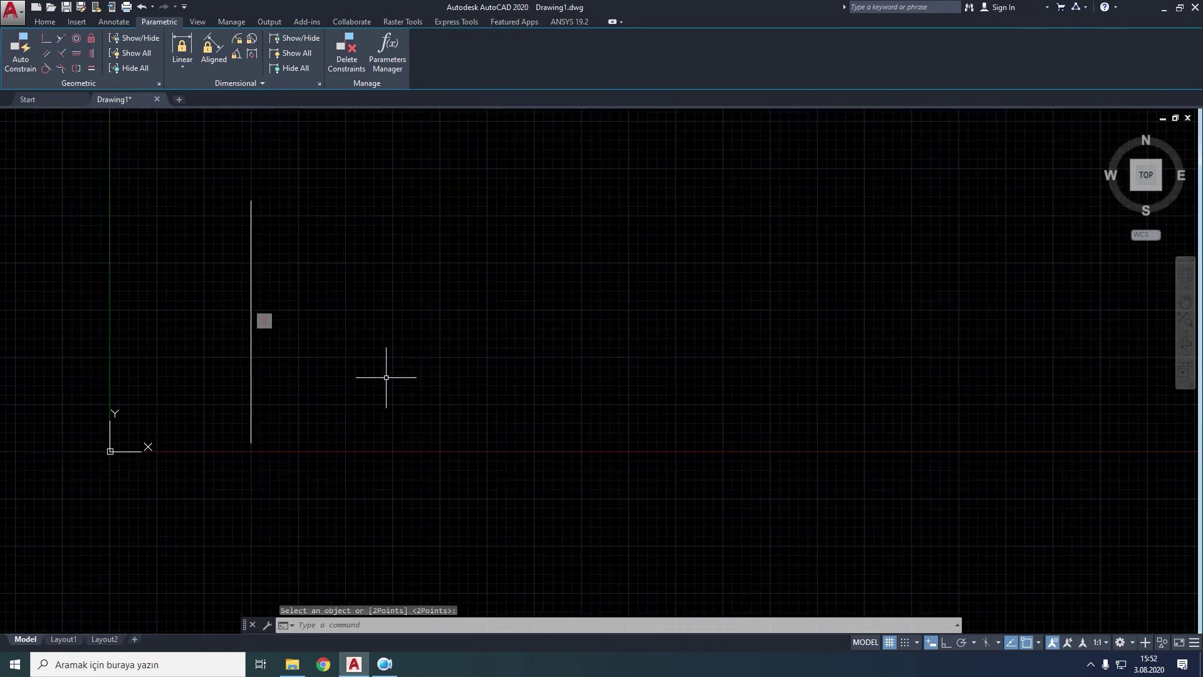
pyautogui.click(143, 7)
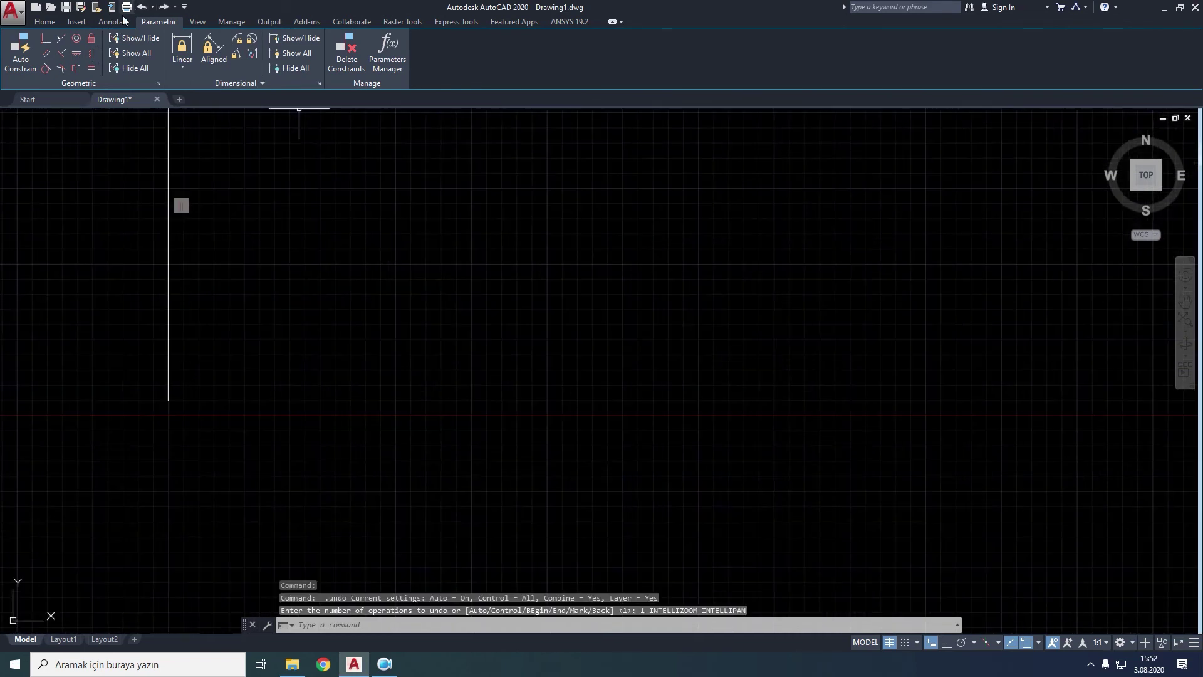
# Try the Vertical constraint through the top endpoint and undo it.
pyautogui.click(90, 52)
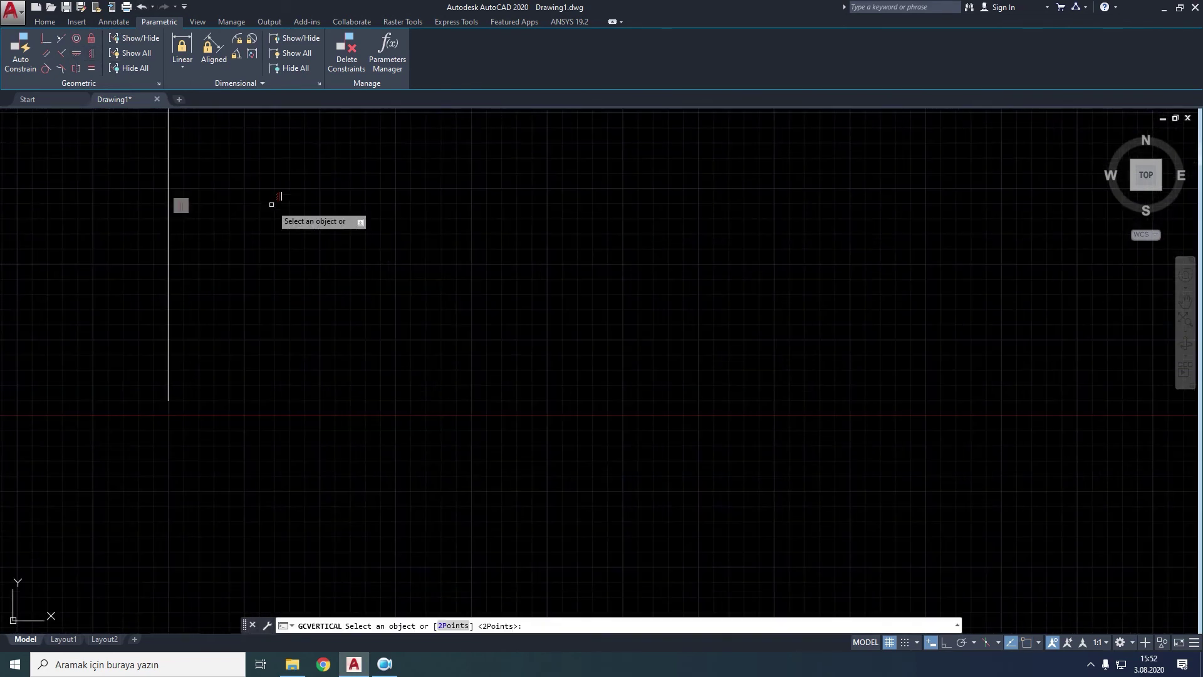
pyautogui.click(144, 7)
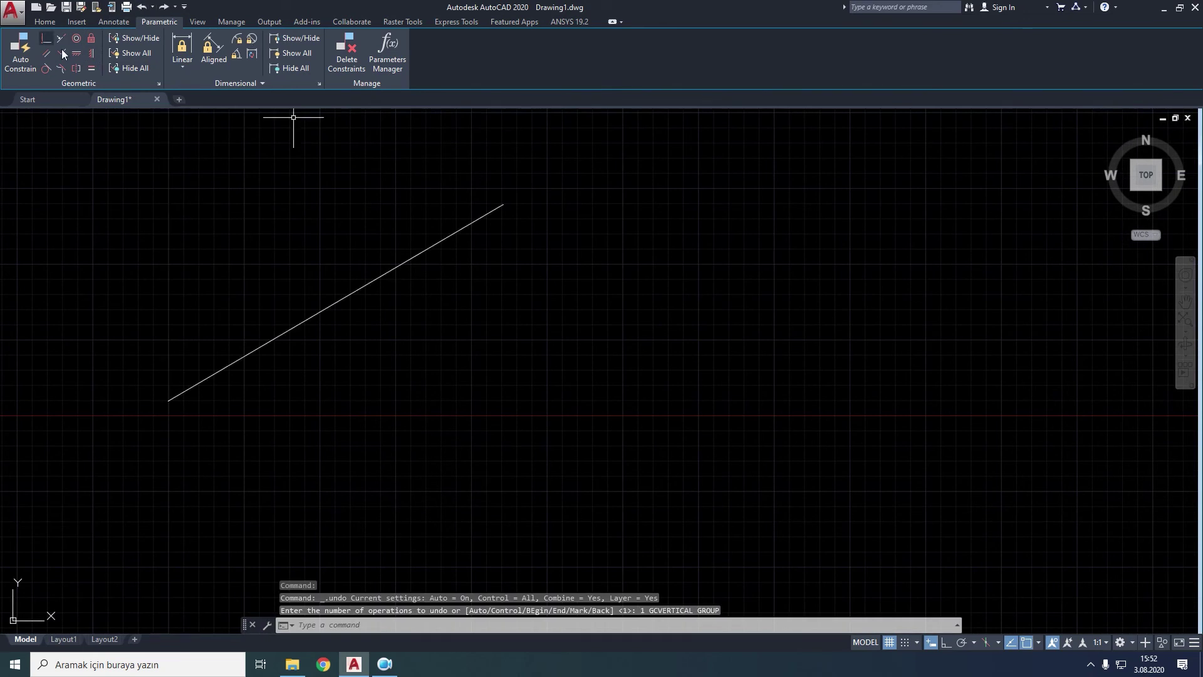
pyautogui.click(94, 54)
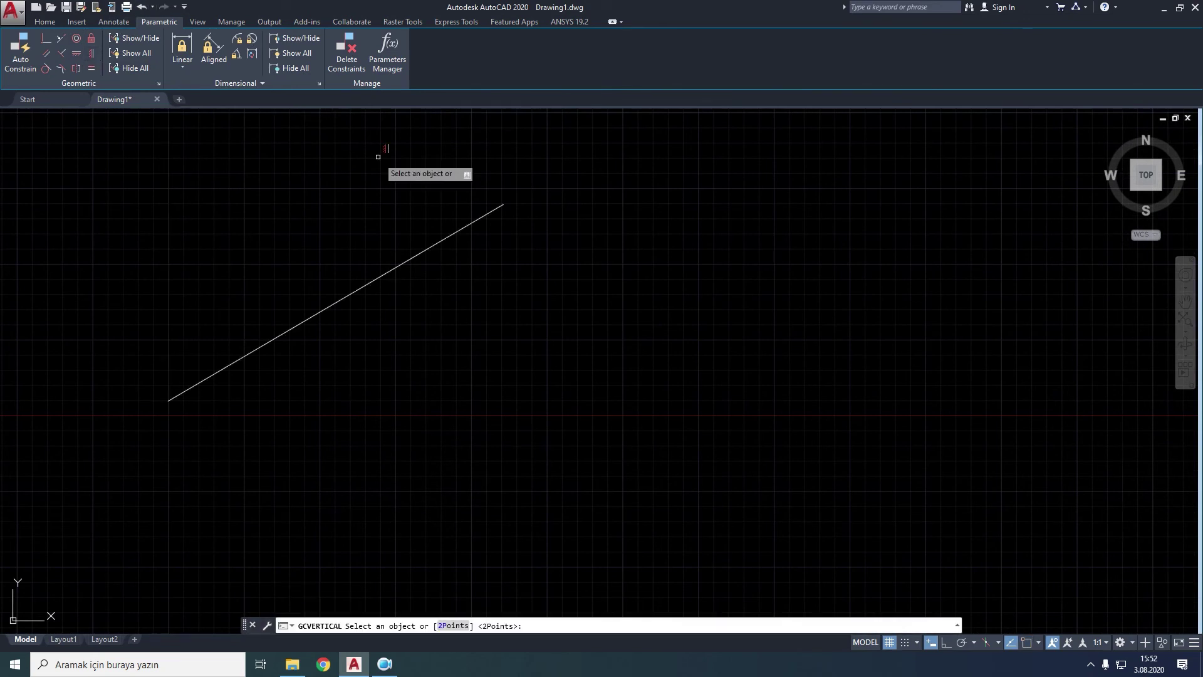
pyautogui.click(502, 204)
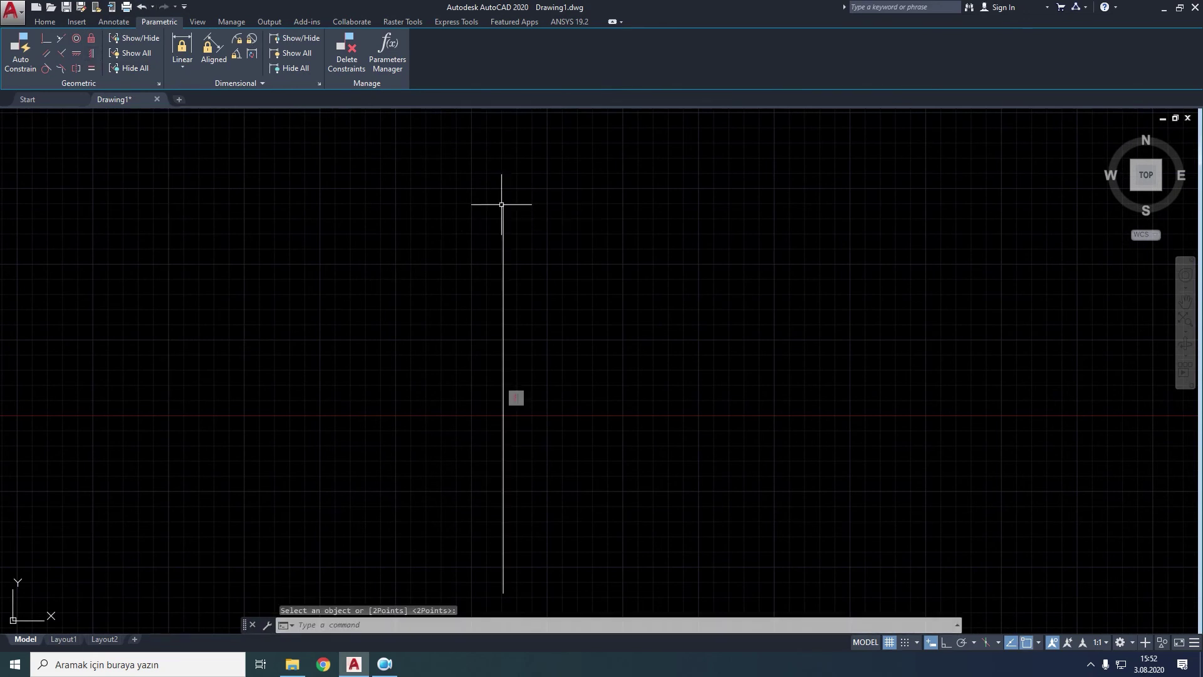
pyautogui.click(141, 8)
# Make the line vertical with the 2Points option, picking a point on it and its upper endpoint.
pyautogui.click(94, 52)
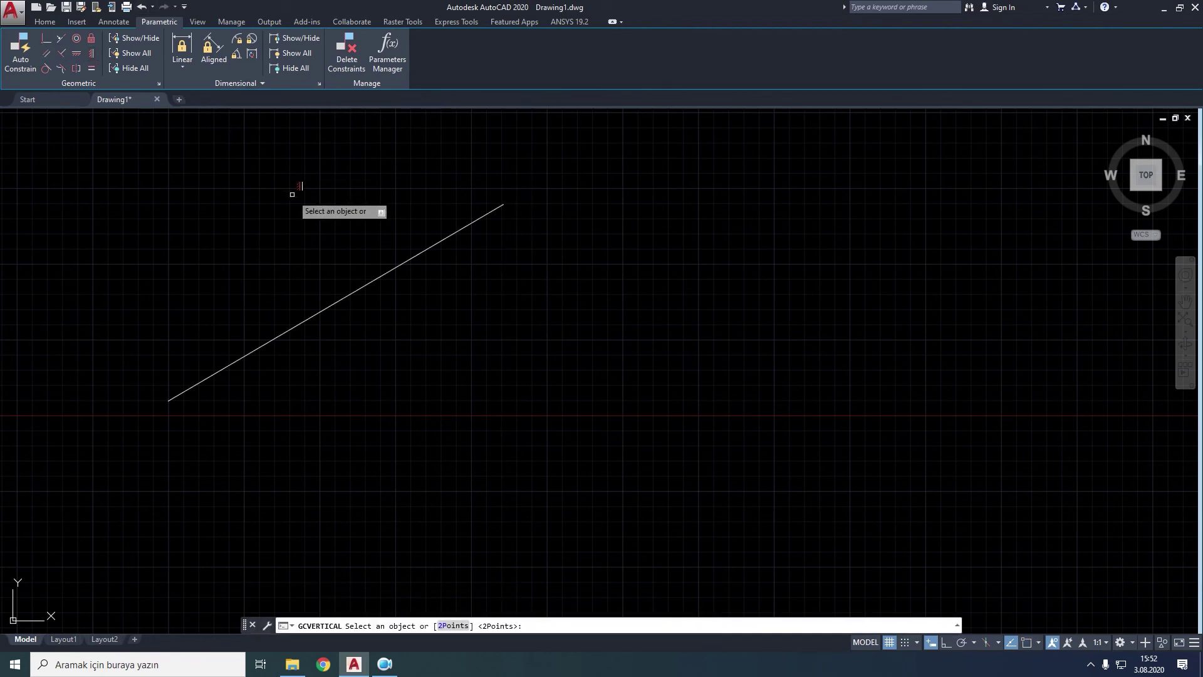
pyautogui.rightClick(296, 195)
pyautogui.click(327, 249)
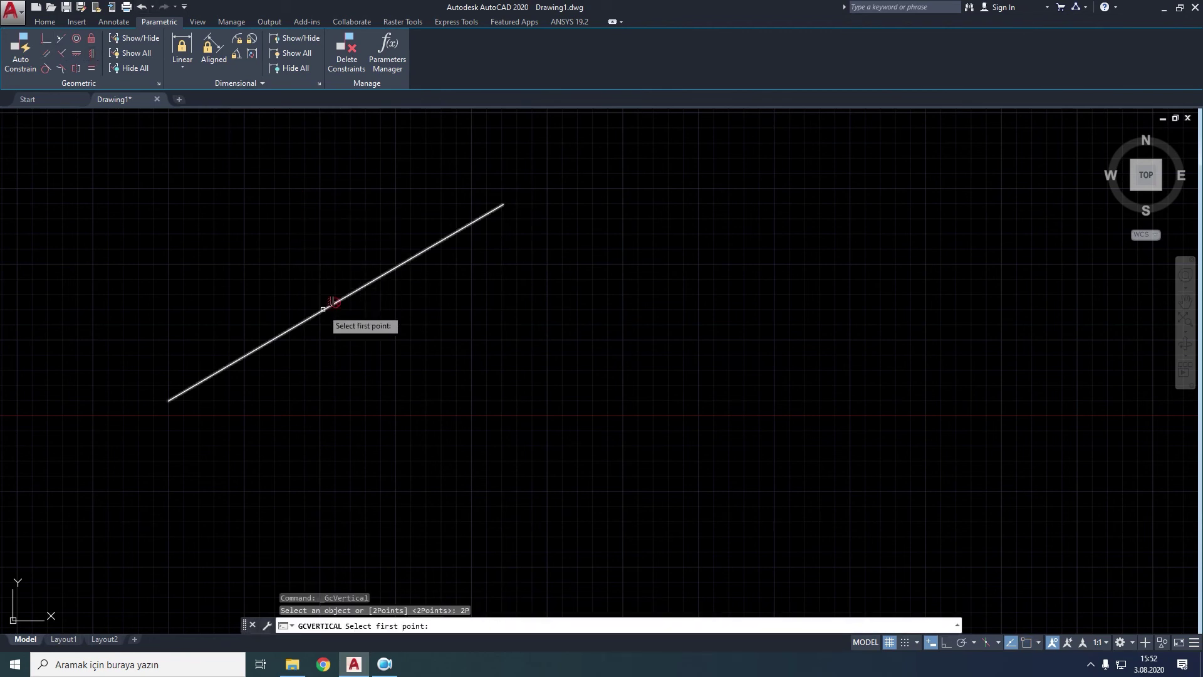
pyautogui.click(344, 295)
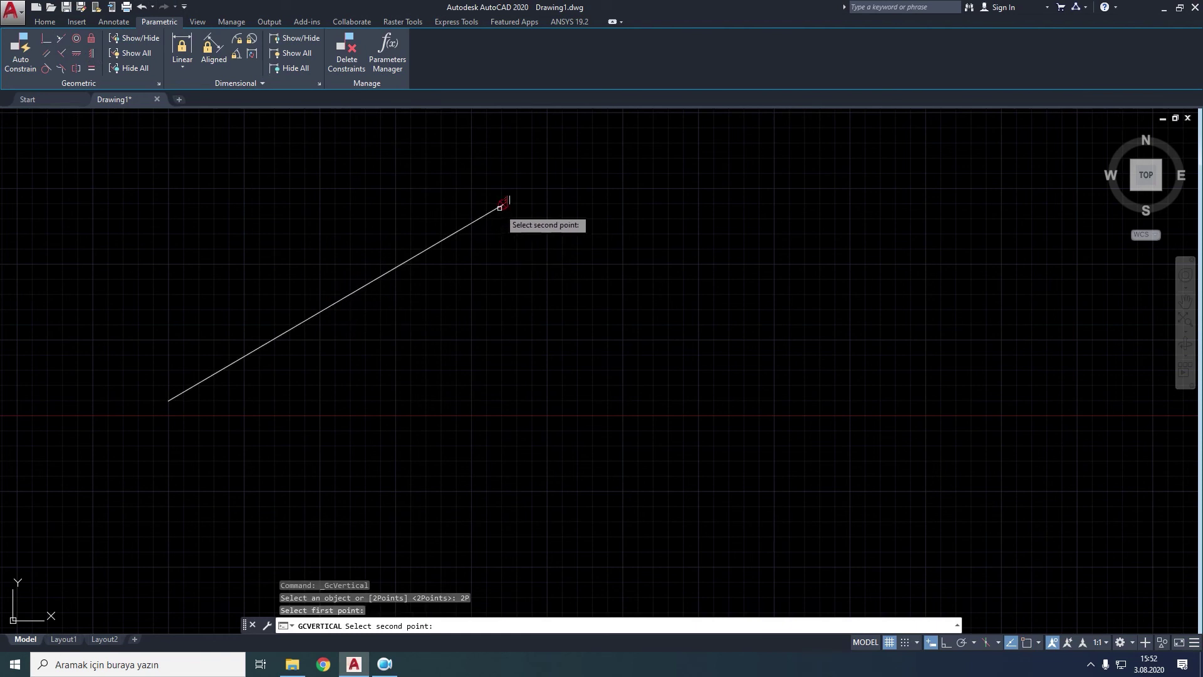
pyautogui.click(505, 203)
pyautogui.click(462, 182)
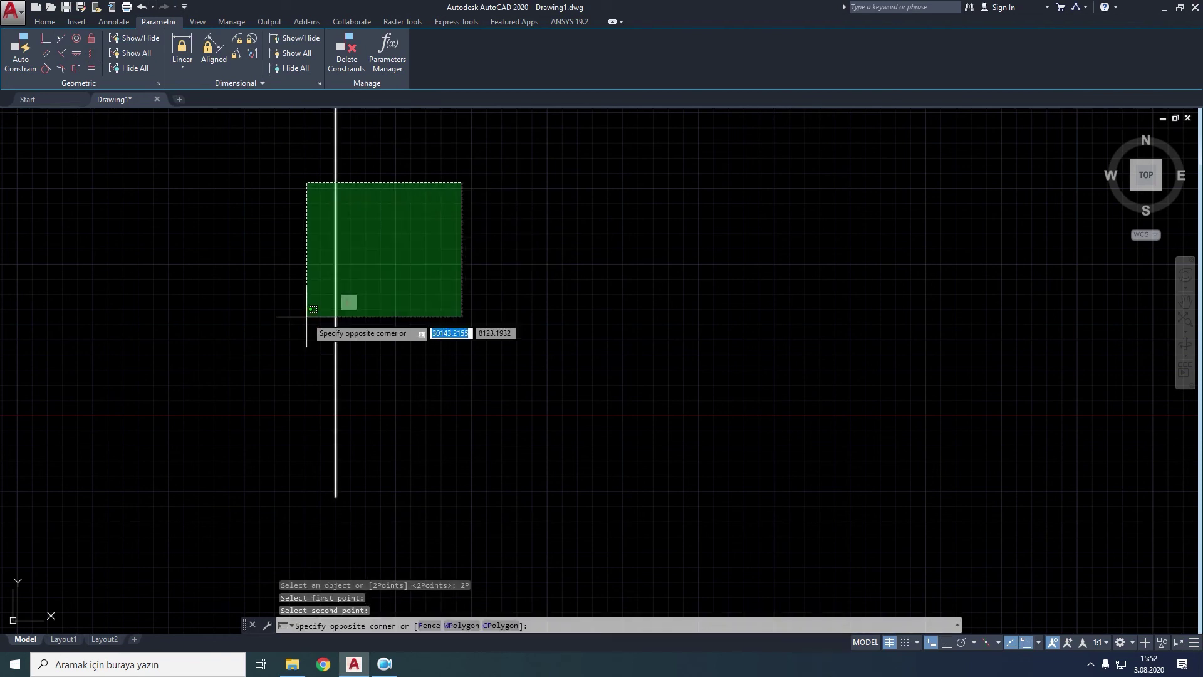
# Replace the old vertical line with a new vertical line drawn with Ortho on.
pyautogui.click(249, 362)
pyautogui.press('Delete')
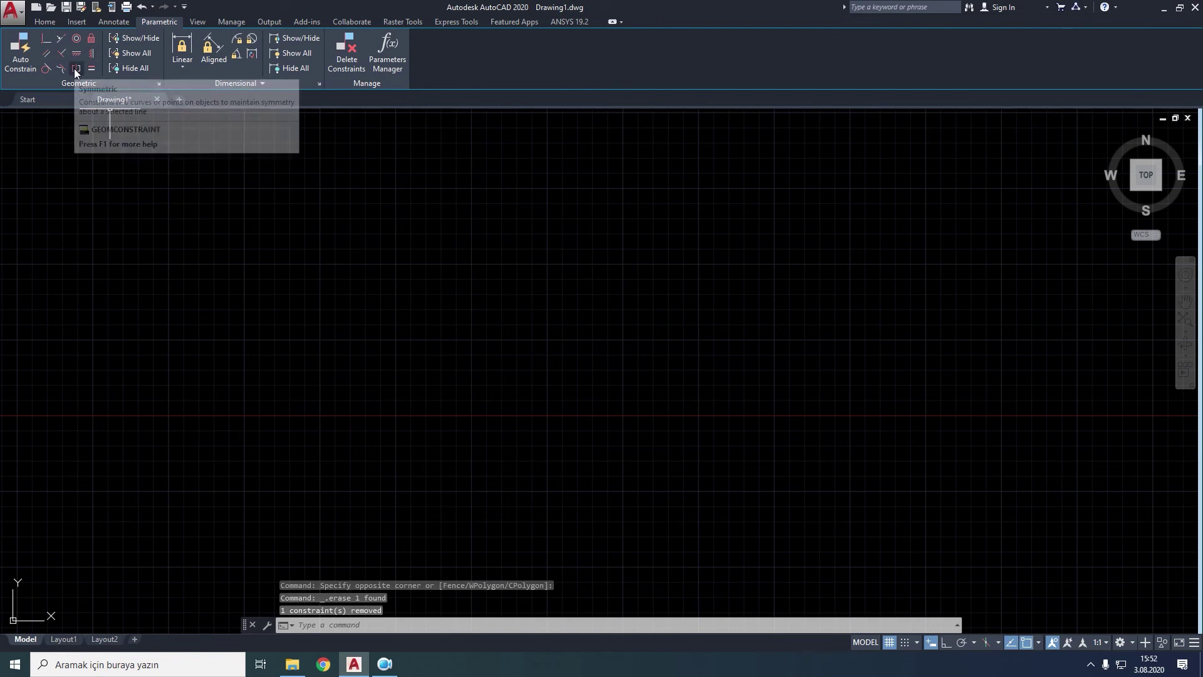
pyautogui.click(47, 23)
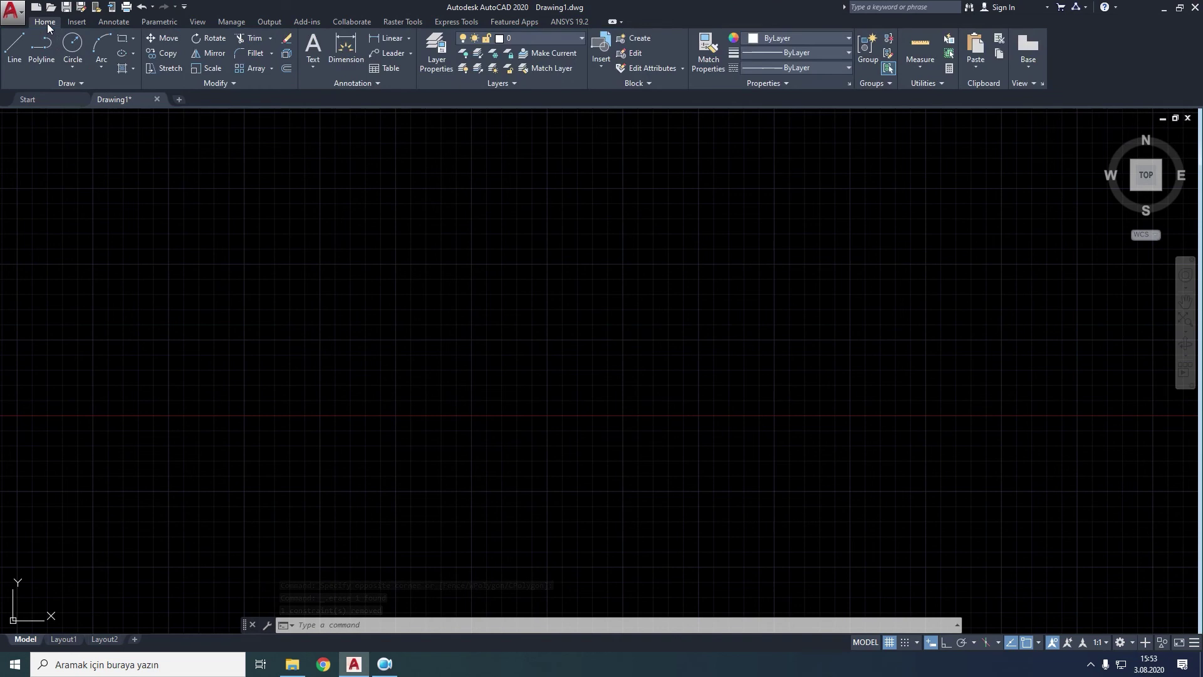
pyautogui.click(18, 47)
pyautogui.click(947, 643)
pyautogui.click(485, 167)
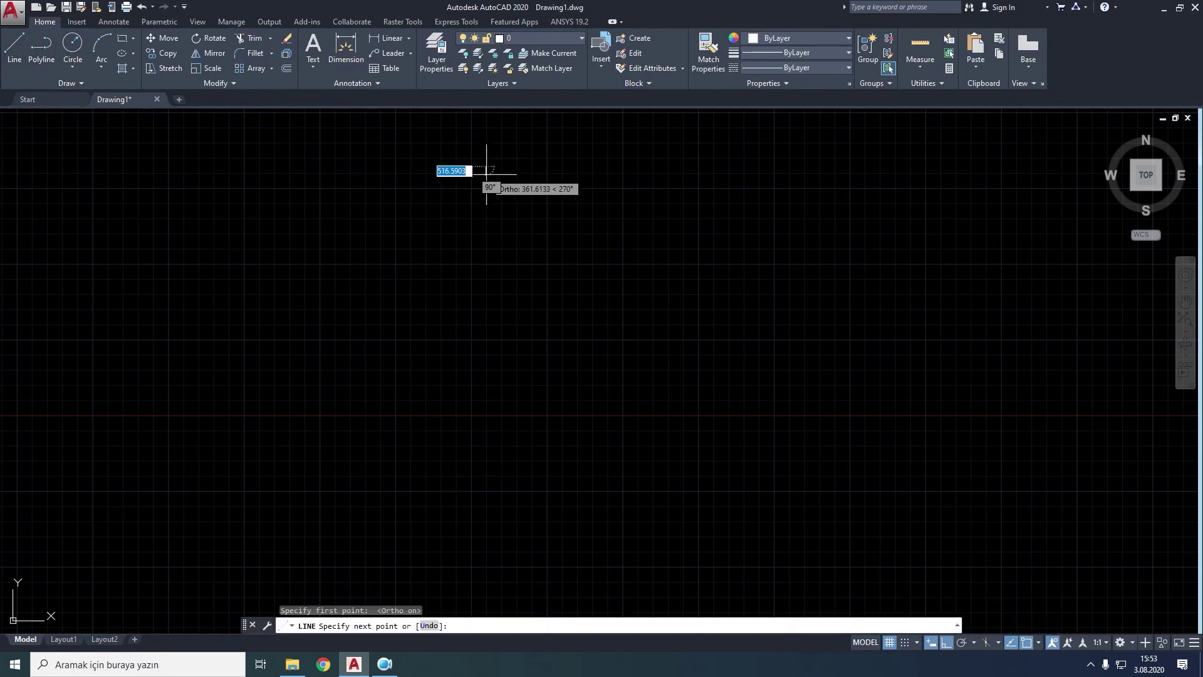
pyautogui.click(484, 428)
pyautogui.press('Escape')
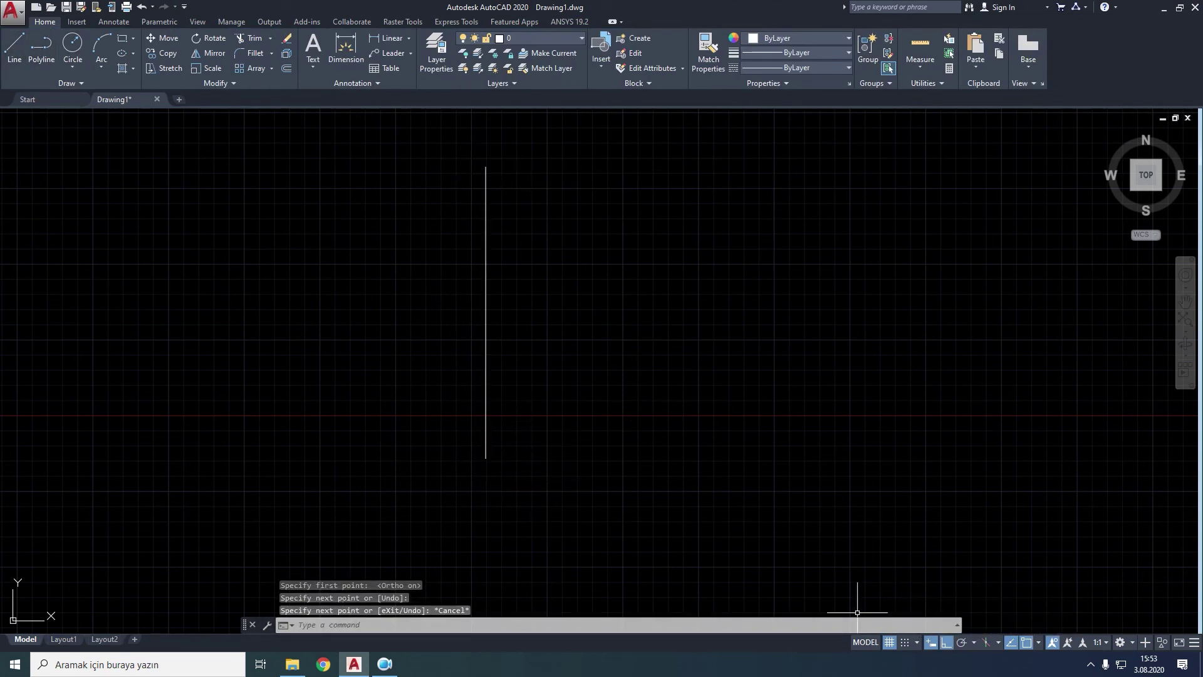
# With Ortho off, draw a slanted line on each side of the vertical line.
pyautogui.click(946, 643)
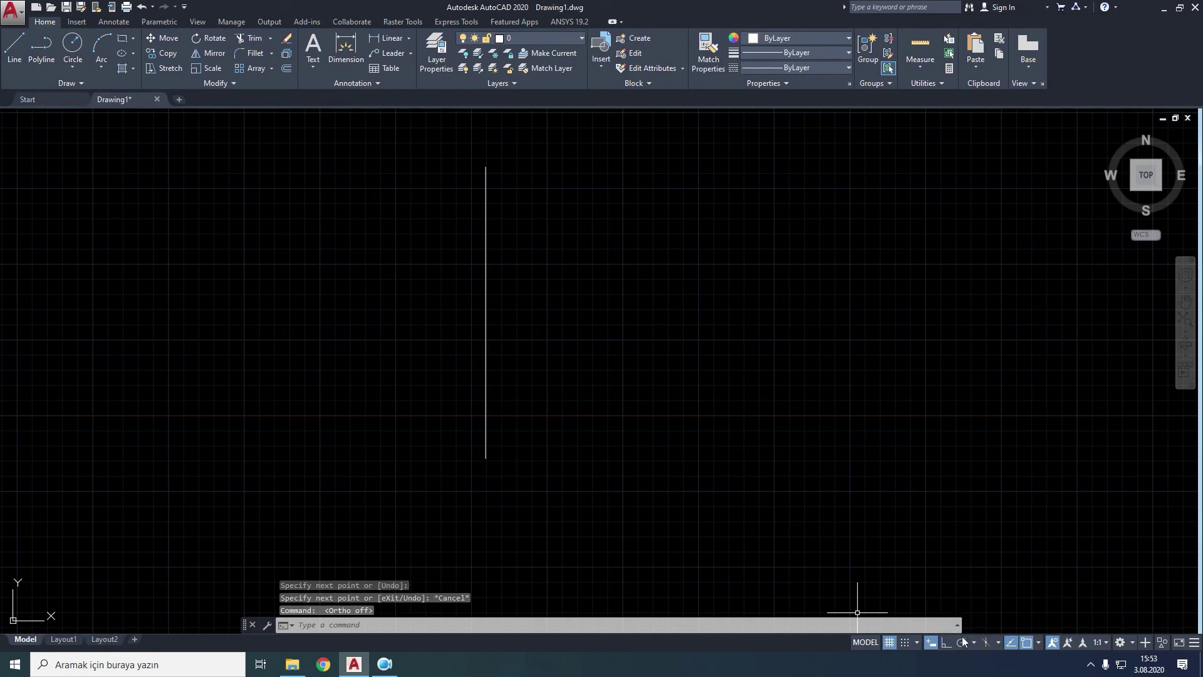
pyautogui.click(15, 45)
pyautogui.click(133, 385)
pyautogui.click(320, 238)
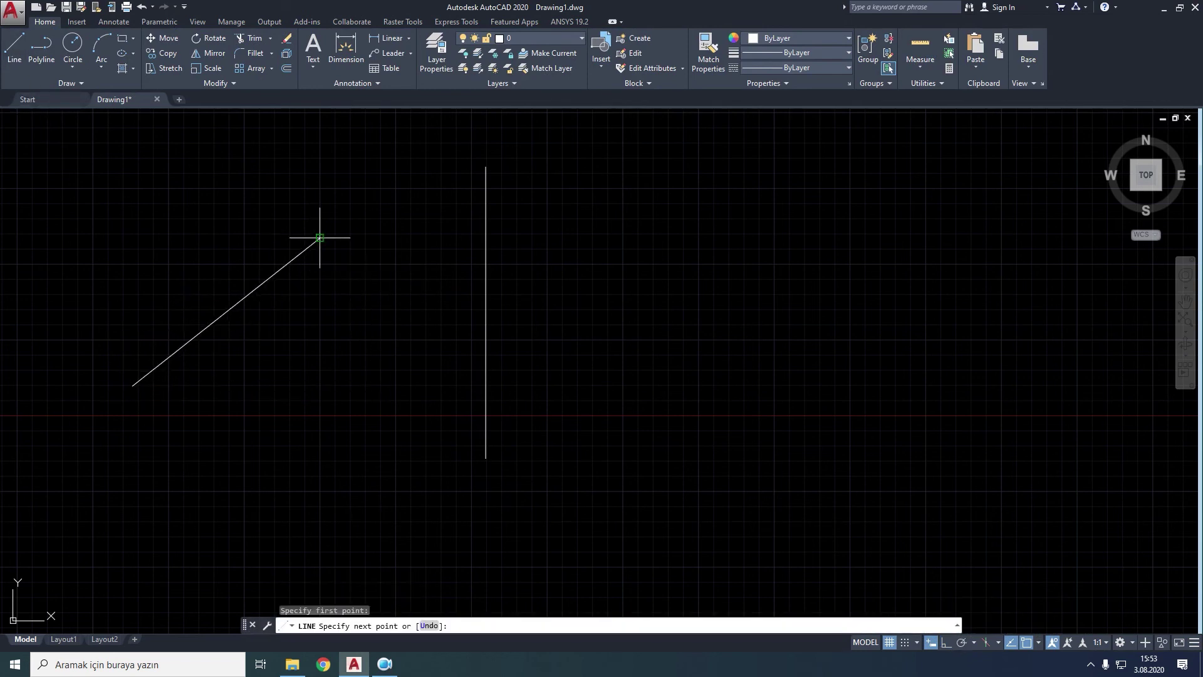
pyautogui.press('Escape')
pyautogui.click(13, 45)
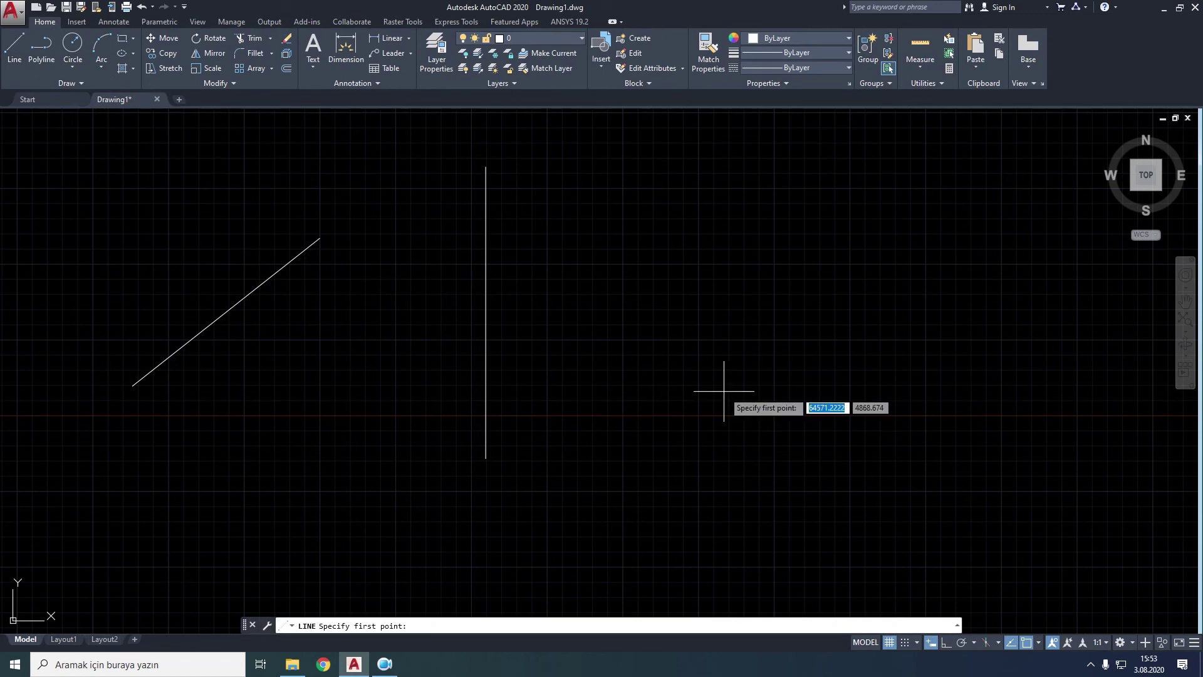
pyautogui.click(711, 399)
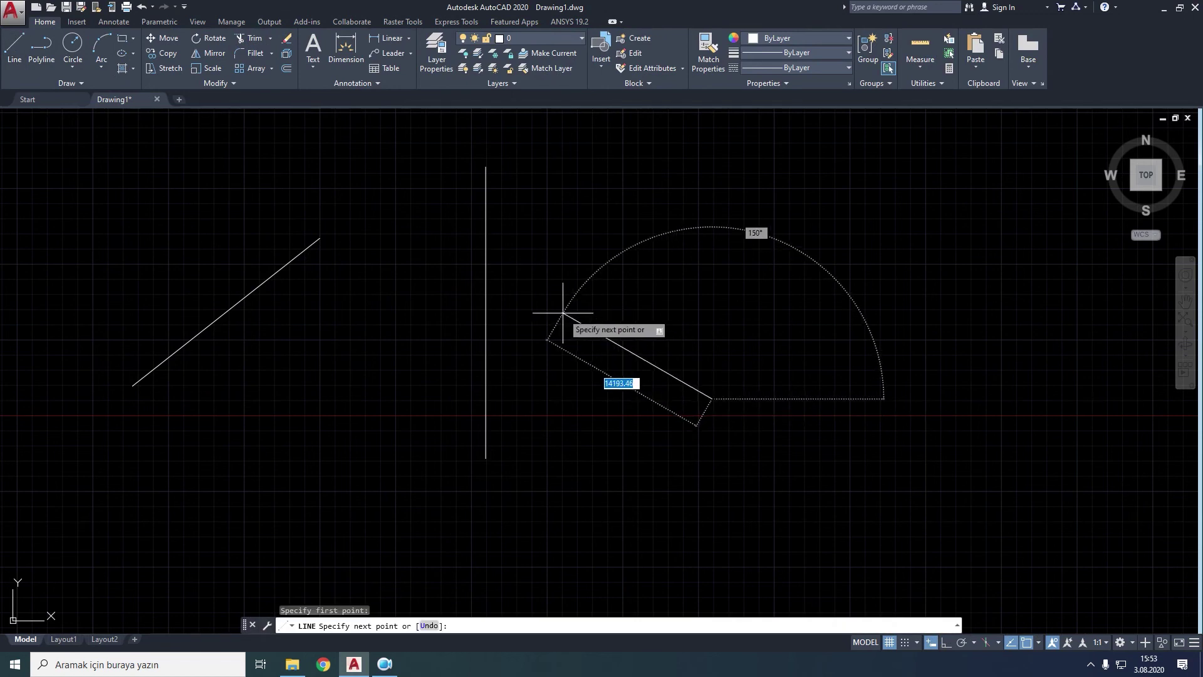
pyautogui.click(563, 313)
pyautogui.press('Escape')
pyautogui.click(168, 21)
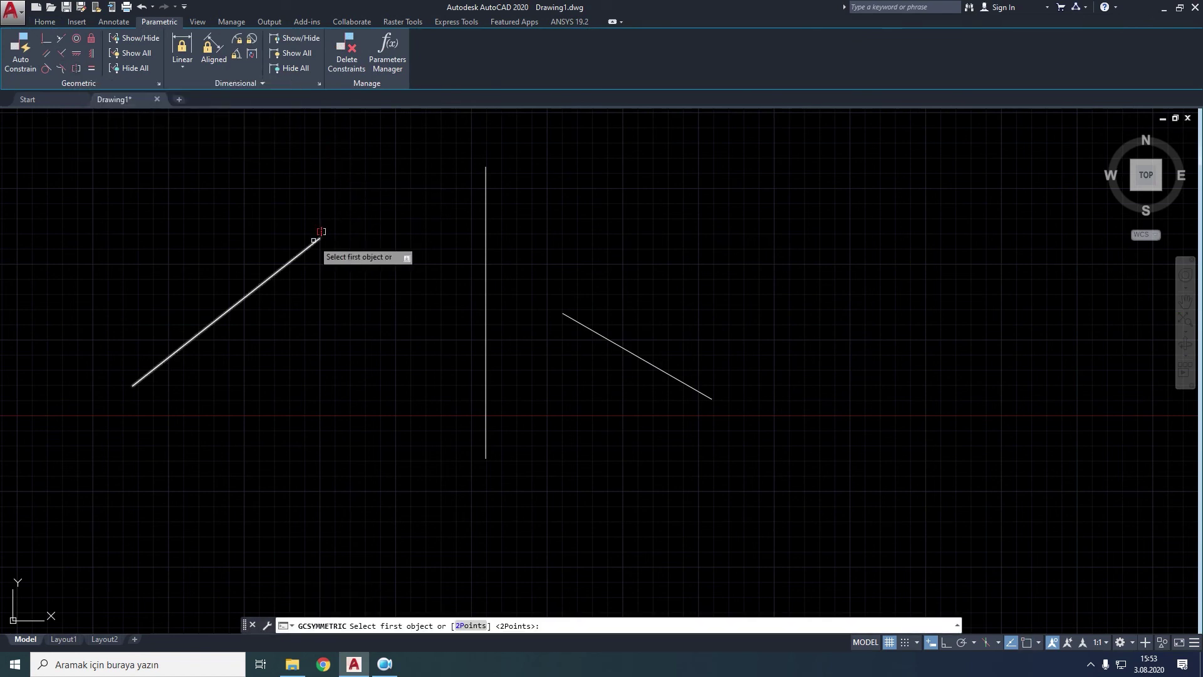
# Make the slanted lines symmetric about the vertical line by objects, then undo it.
pyautogui.click(314, 240)
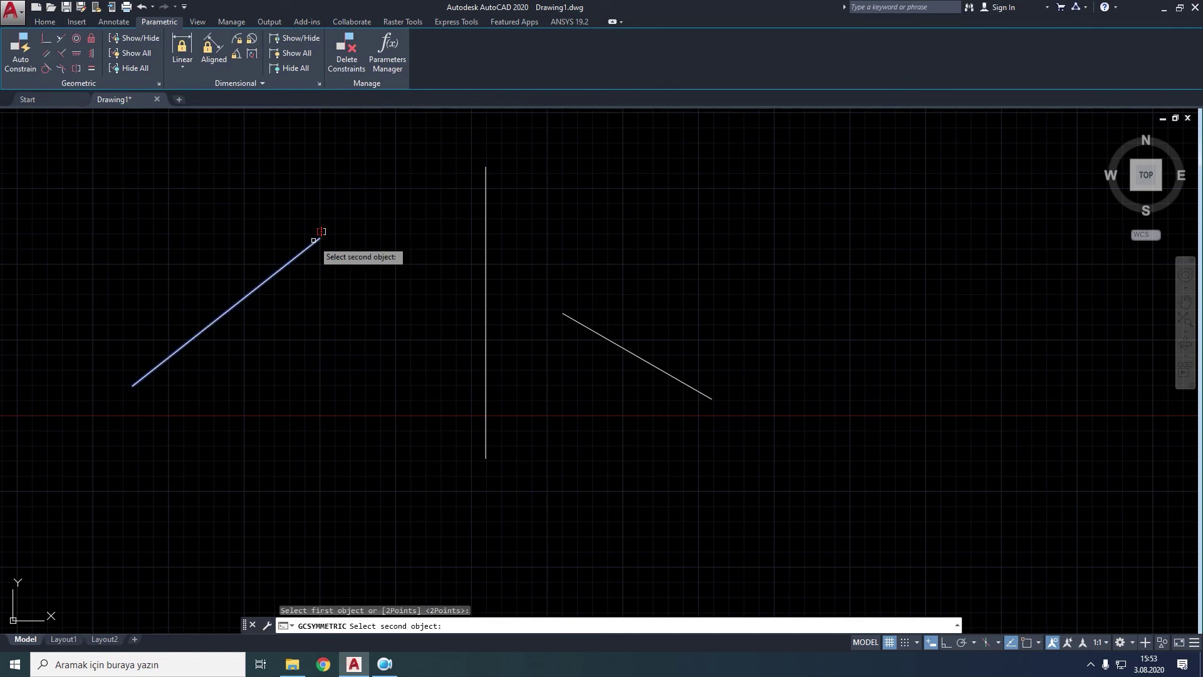
pyautogui.click(569, 315)
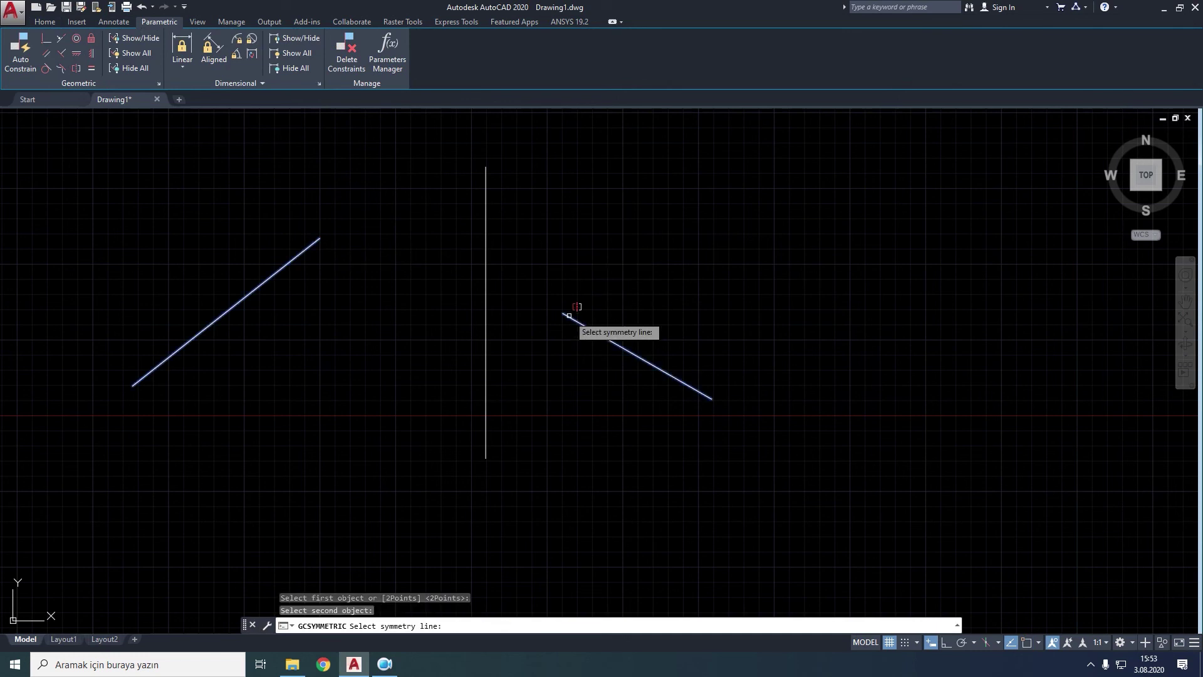
pyautogui.click(485, 215)
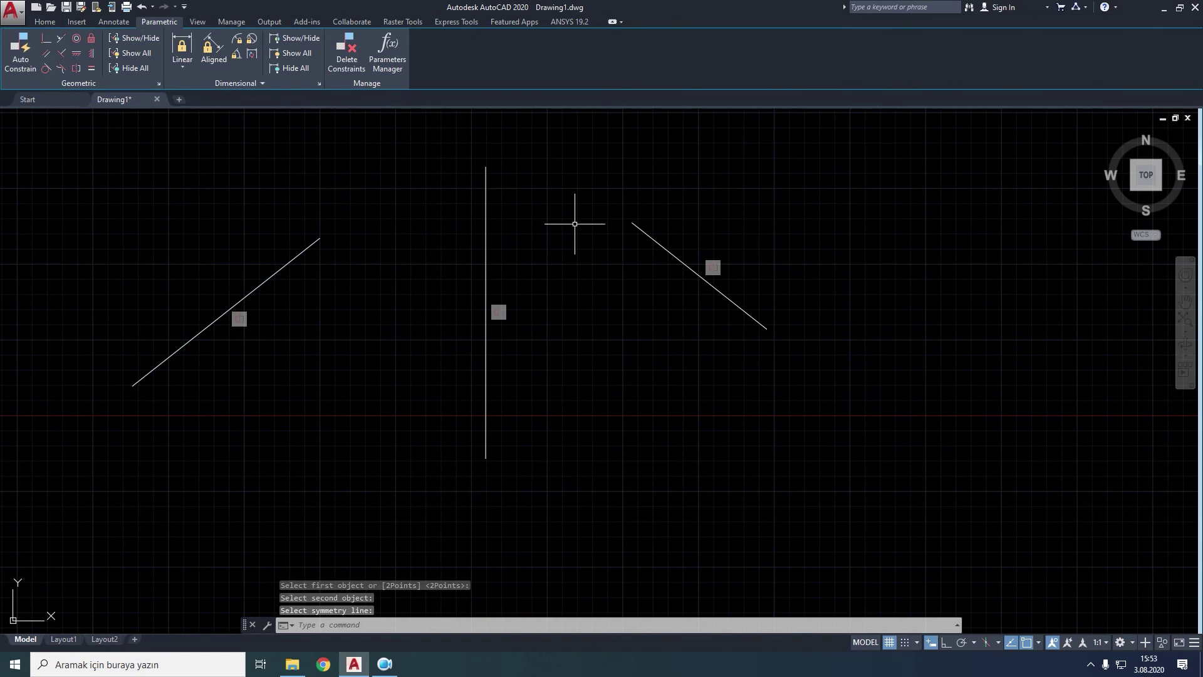
pyautogui.click(142, 7)
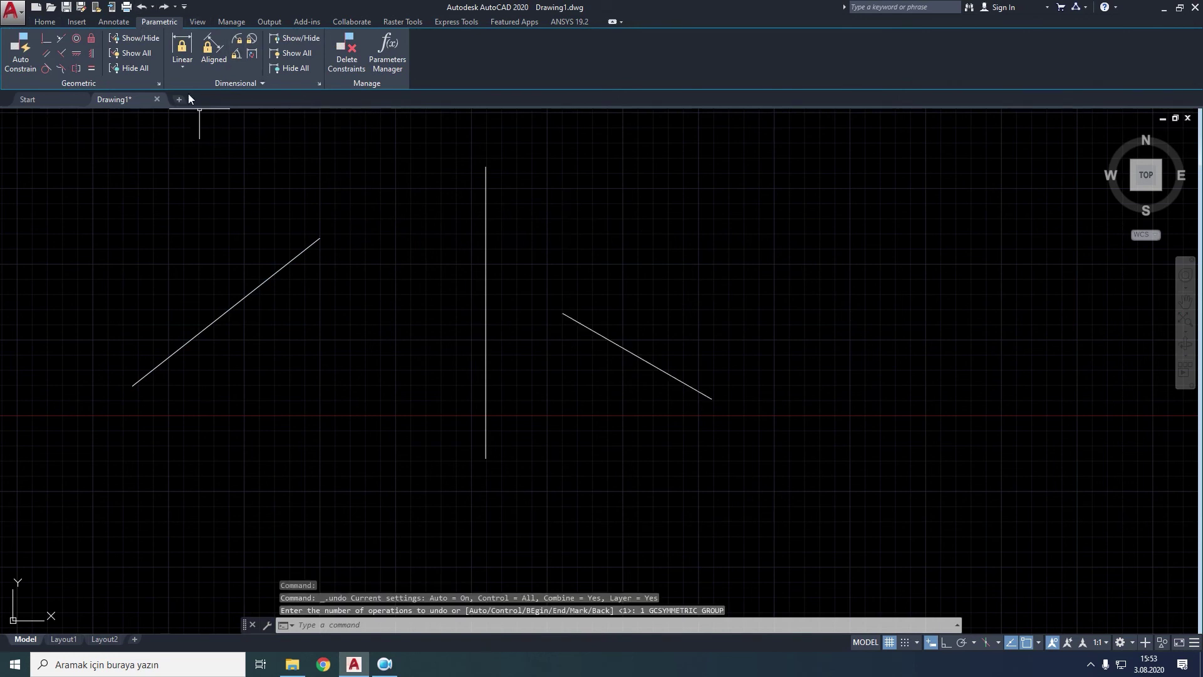
# Apply a 2Points symmetric constraint on the left line about the vertical line.
pyautogui.click(77, 71)
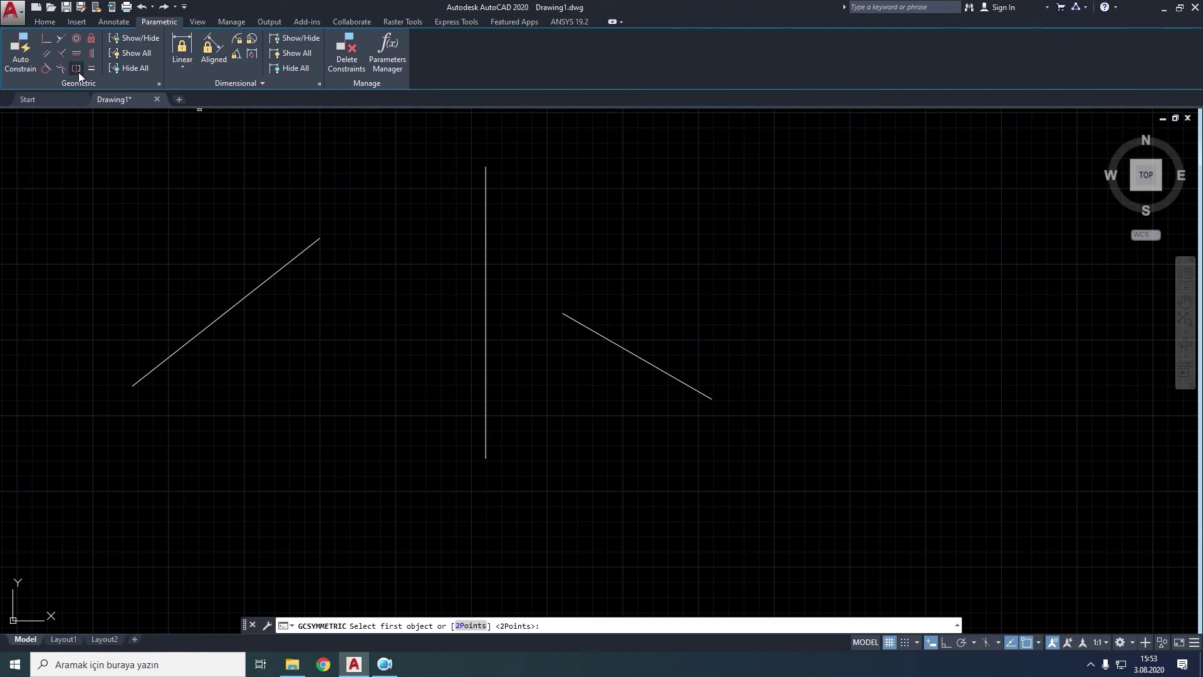
pyautogui.rightClick(349, 333)
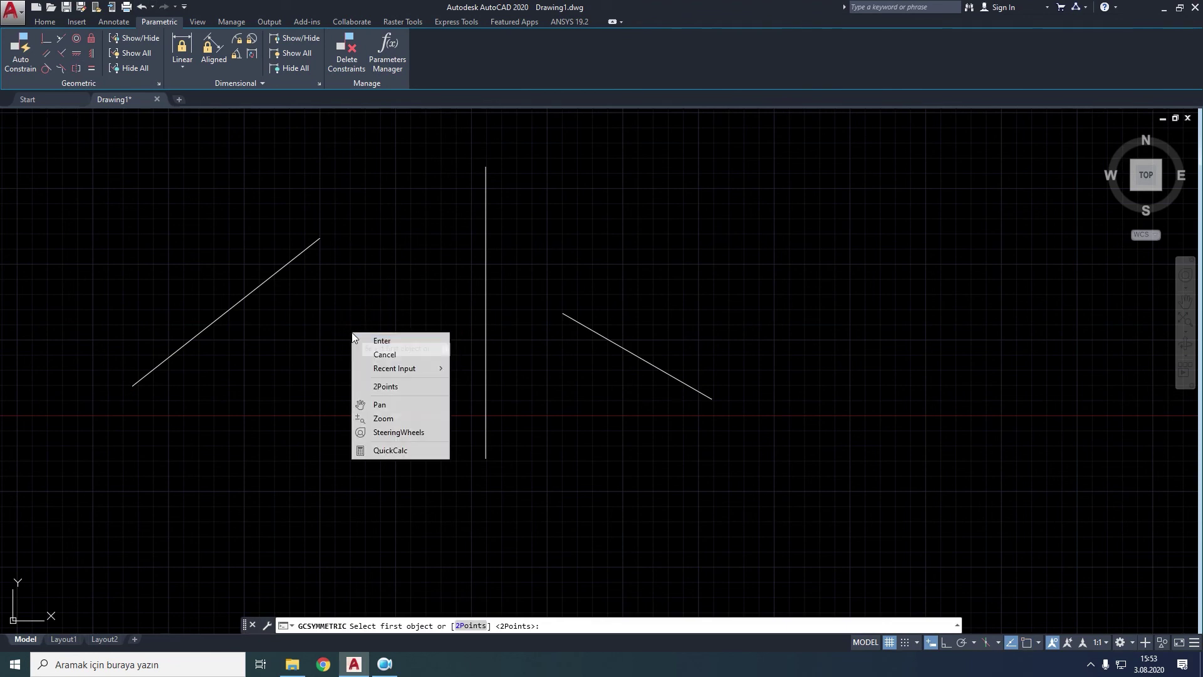
pyautogui.click(379, 386)
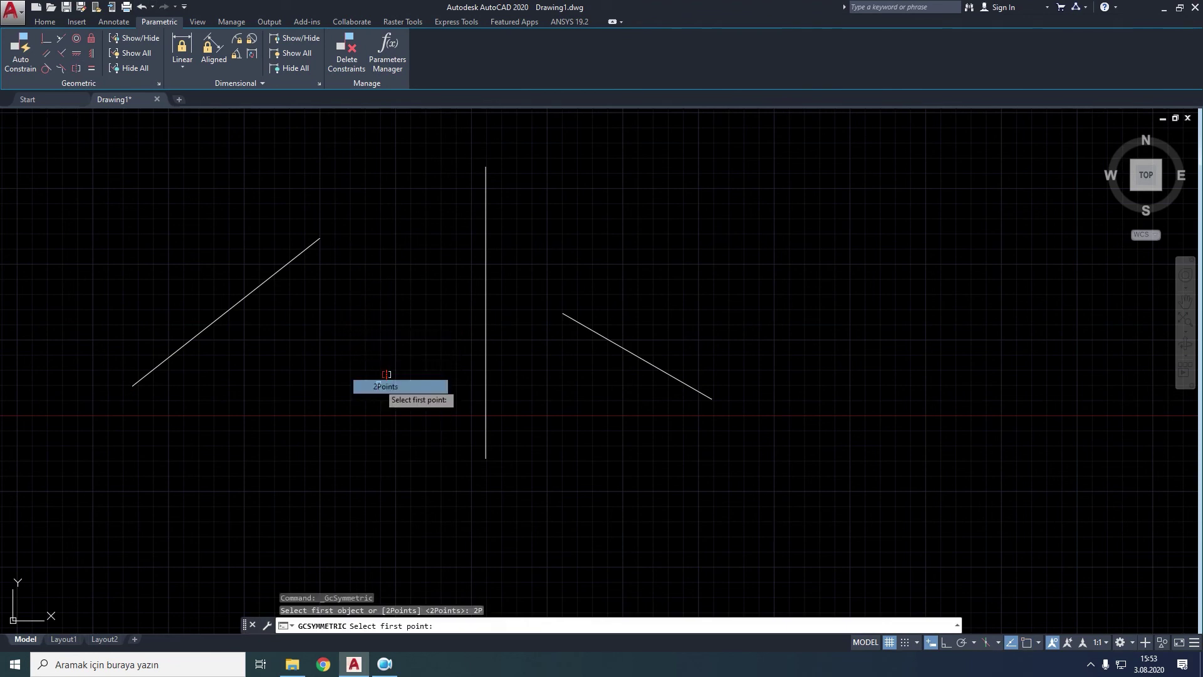
pyautogui.click(228, 311)
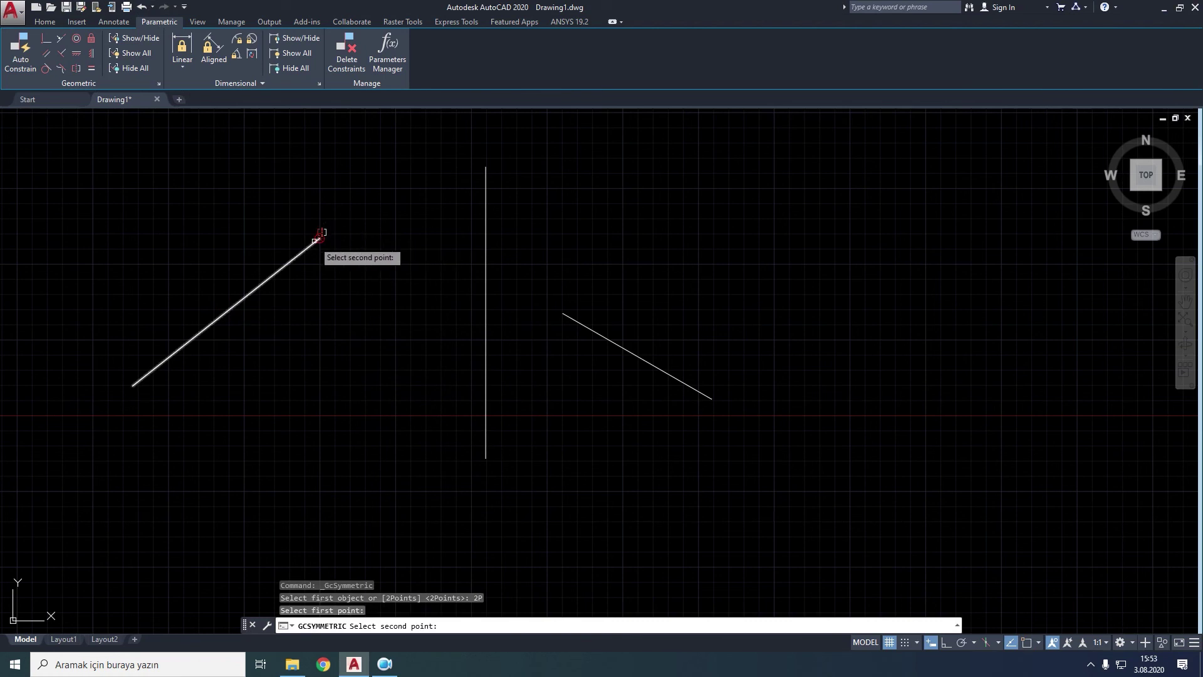
pyautogui.click(320, 237)
pyautogui.click(487, 240)
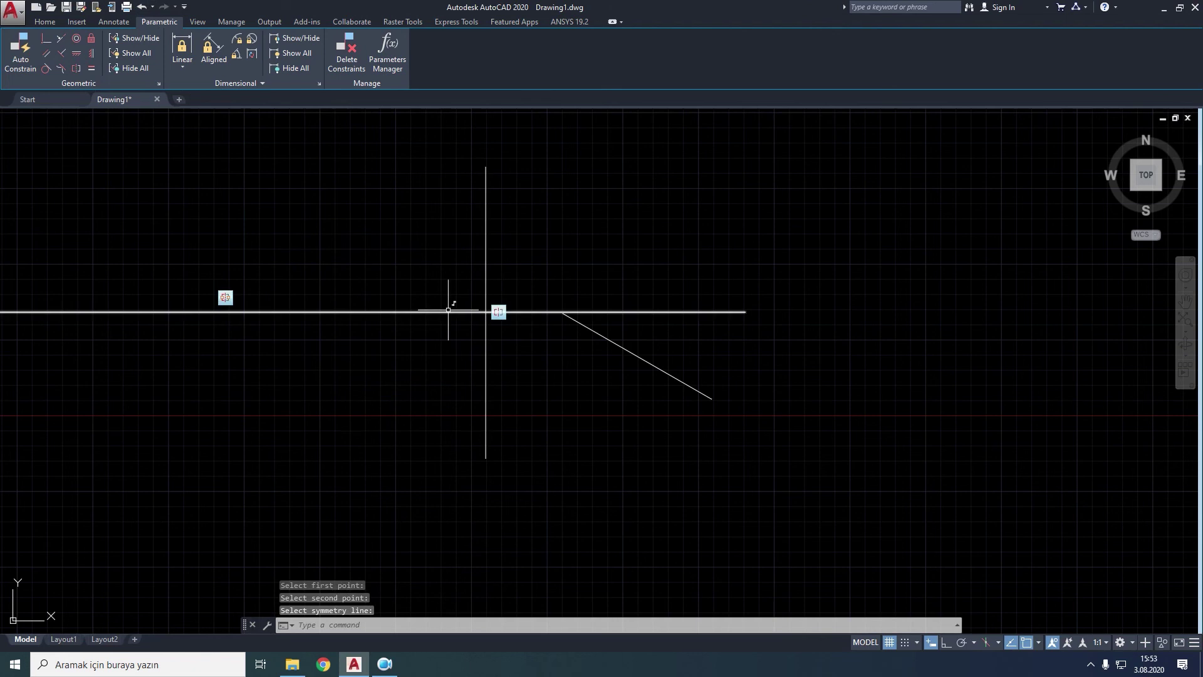
# Erase the two side lines, leaving only the vertical line.
pyautogui.click(669, 263)
pyautogui.click(584, 363)
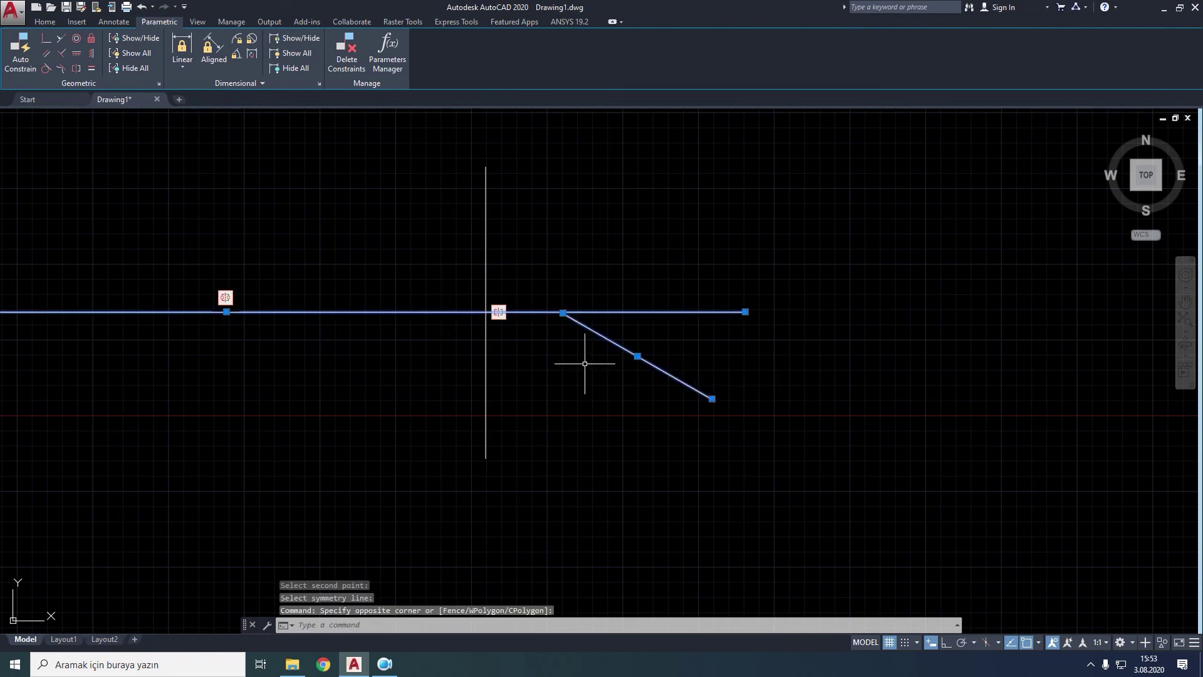
pyautogui.press('Delete')
# Draw a rectangle straddling the vertical line.
pyautogui.click(47, 21)
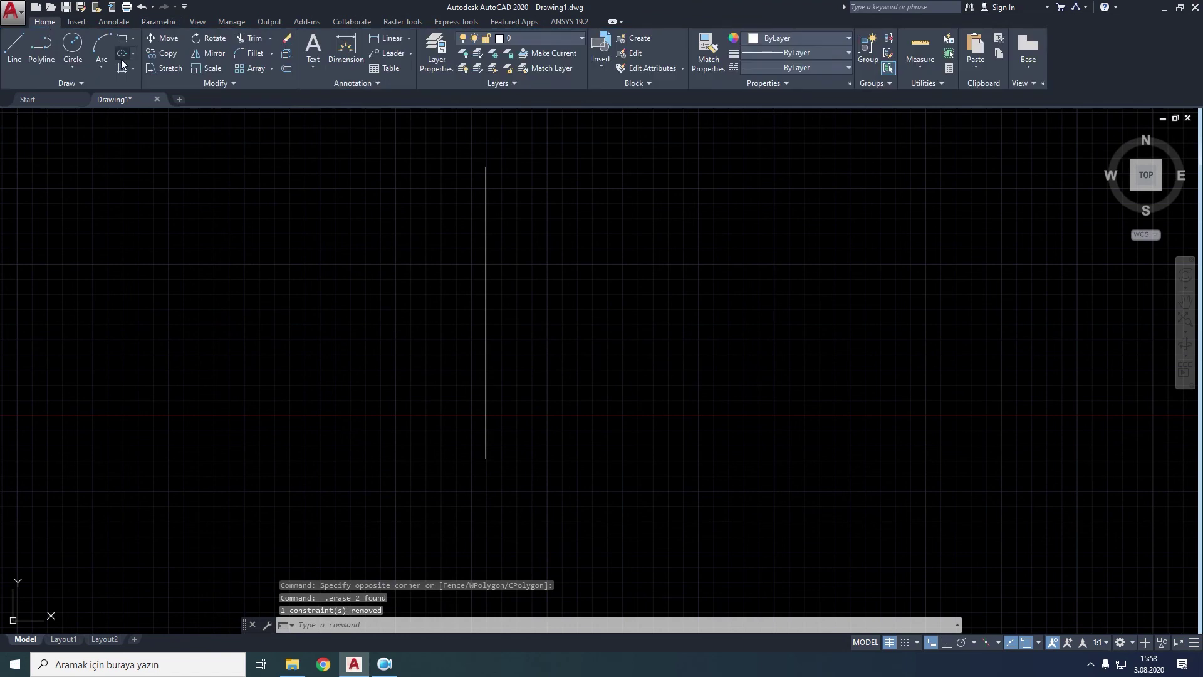
pyautogui.click(122, 38)
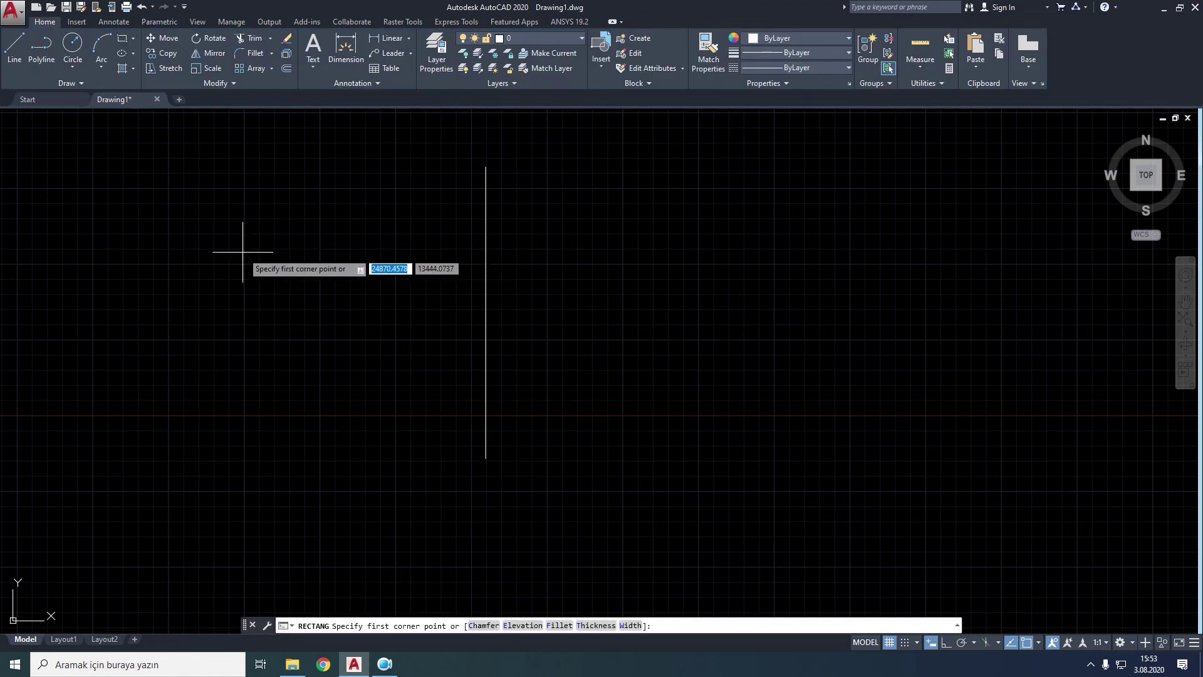
pyautogui.click(353, 245)
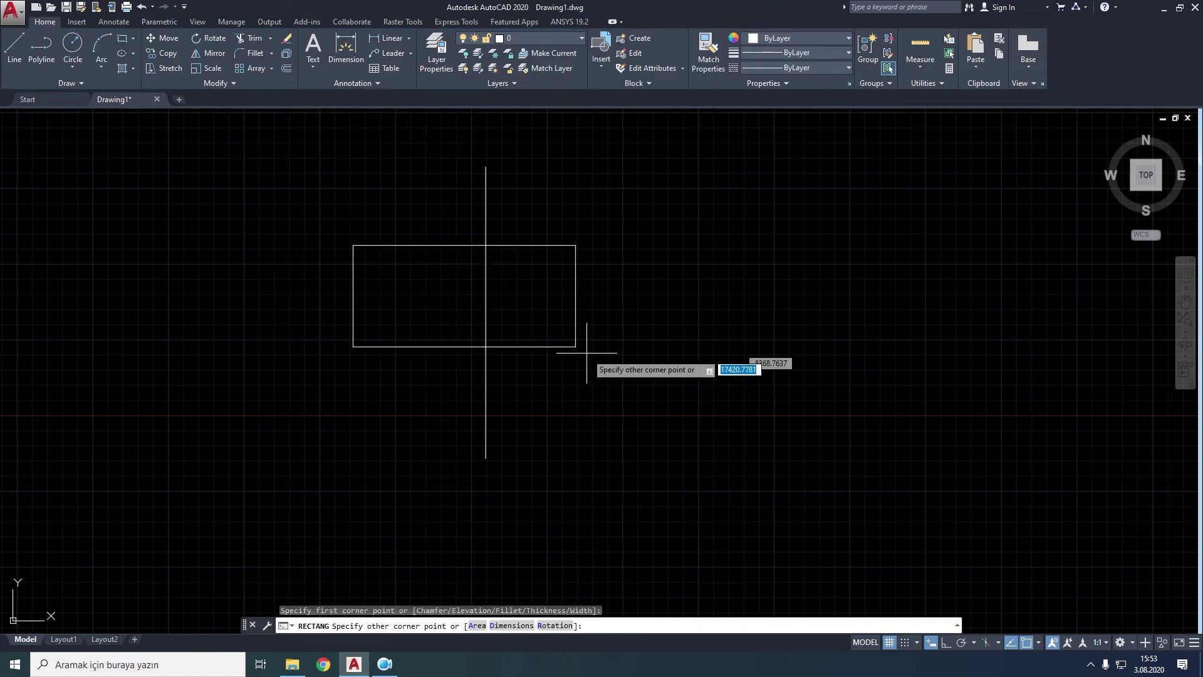
pyautogui.click(622, 397)
# Constrain two rectangle corners symmetric about the line with 2Points, then undo the skew.
pyautogui.click(168, 23)
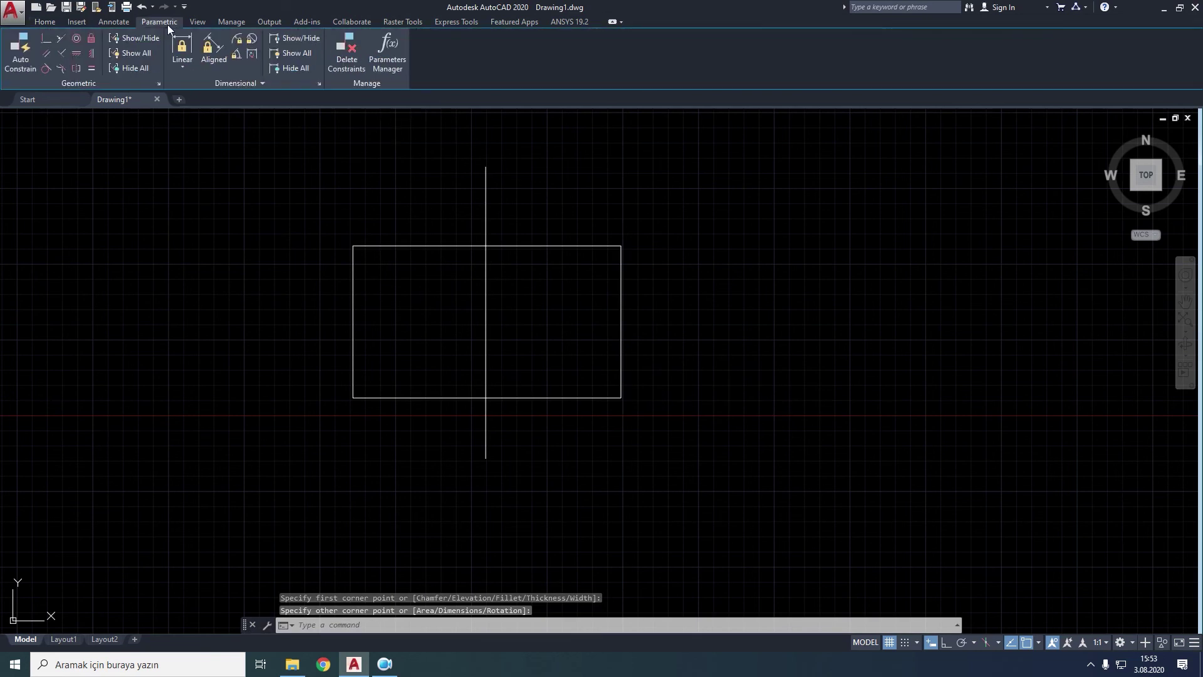
pyautogui.click(77, 68)
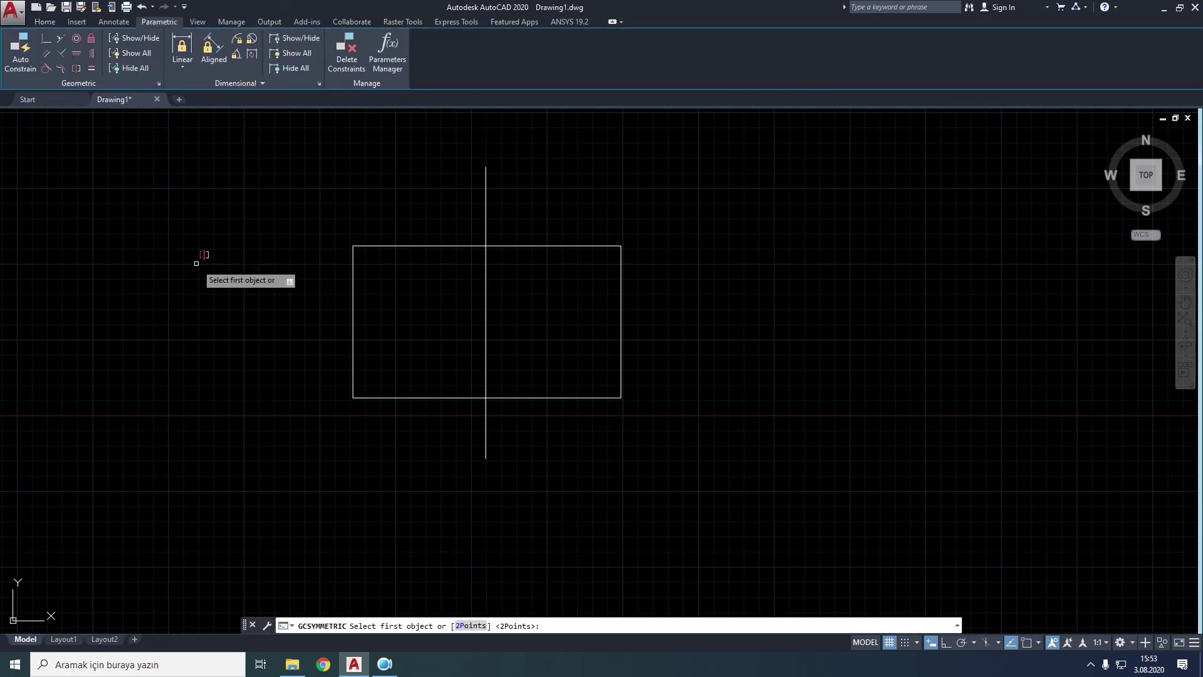
pyautogui.rightClick(197, 263)
pyautogui.click(235, 315)
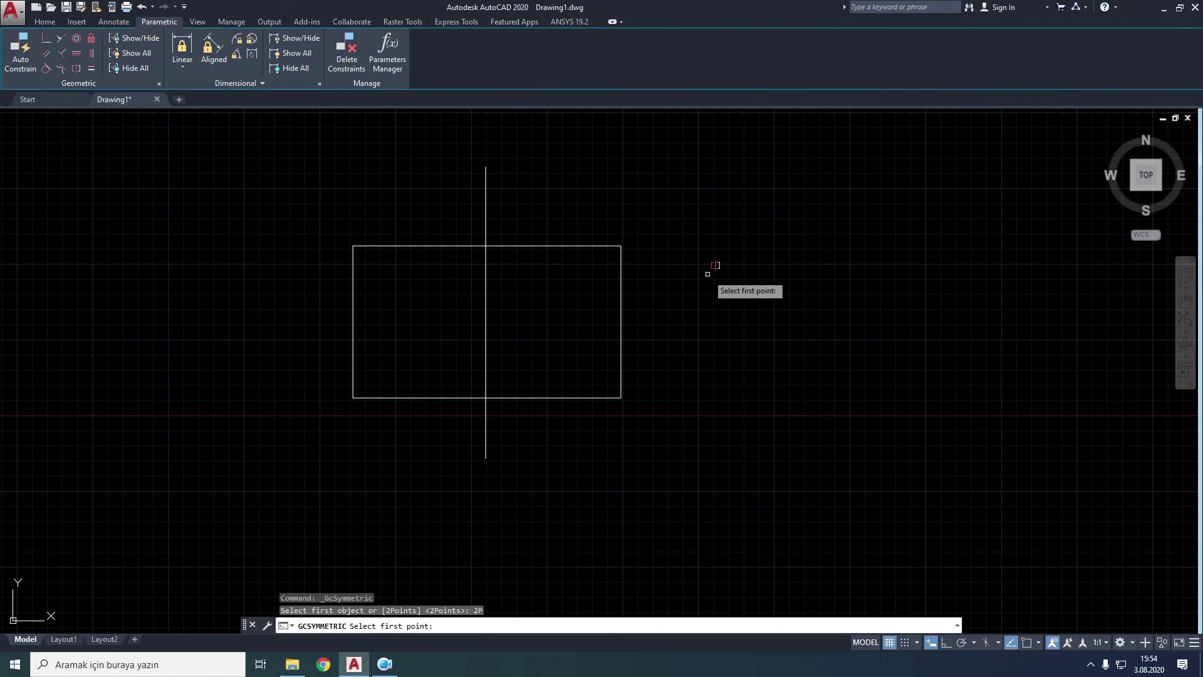
pyautogui.click(622, 244)
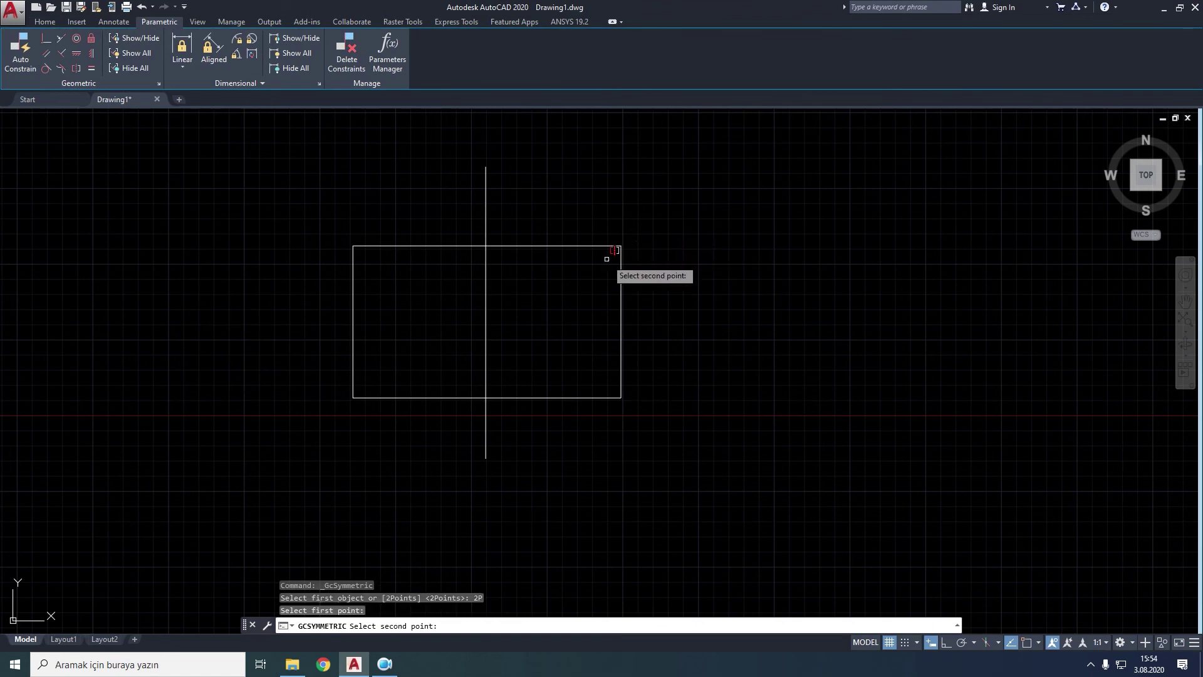
pyautogui.click(354, 396)
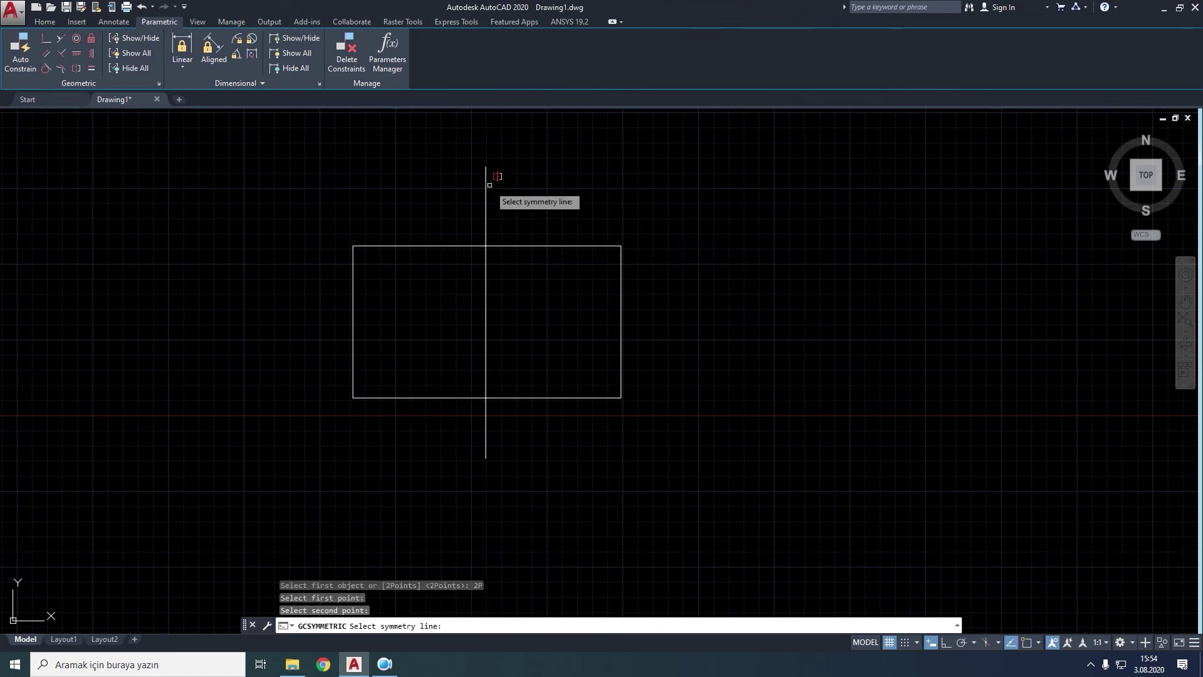
pyautogui.click(486, 208)
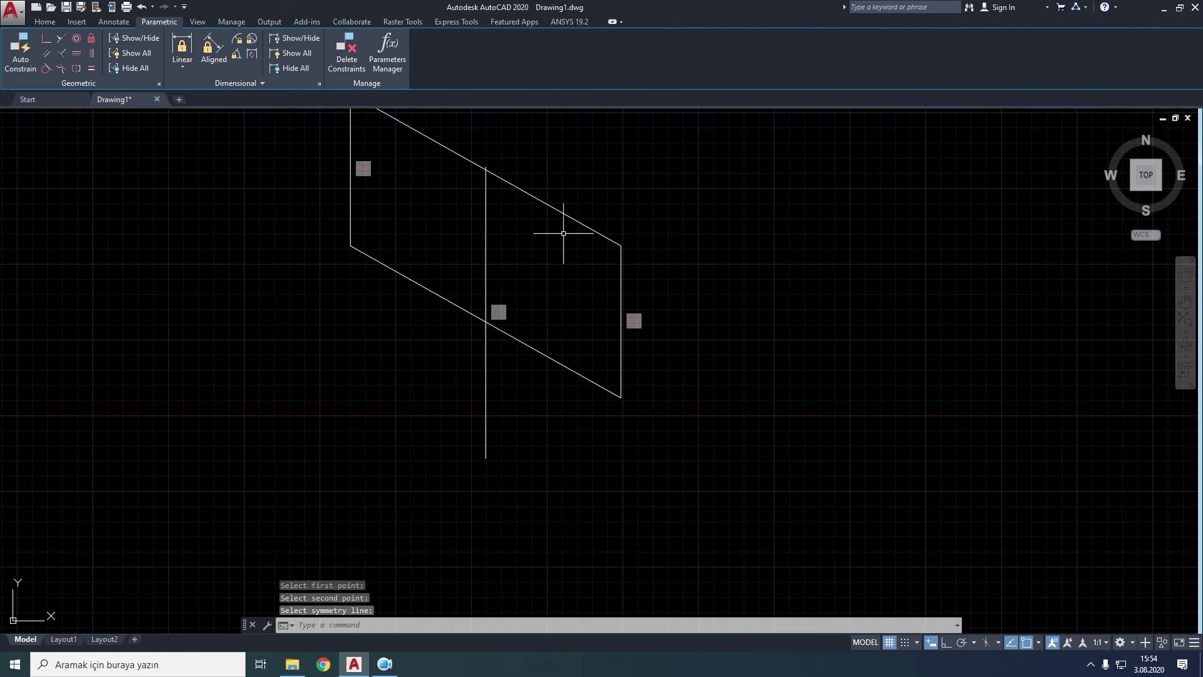
pyautogui.moveTo(641, 220); pyautogui.dragTo(607, 294, button='middle')
pyautogui.moveTo(526, 322); pyautogui.dragTo(542, 265, button='middle')
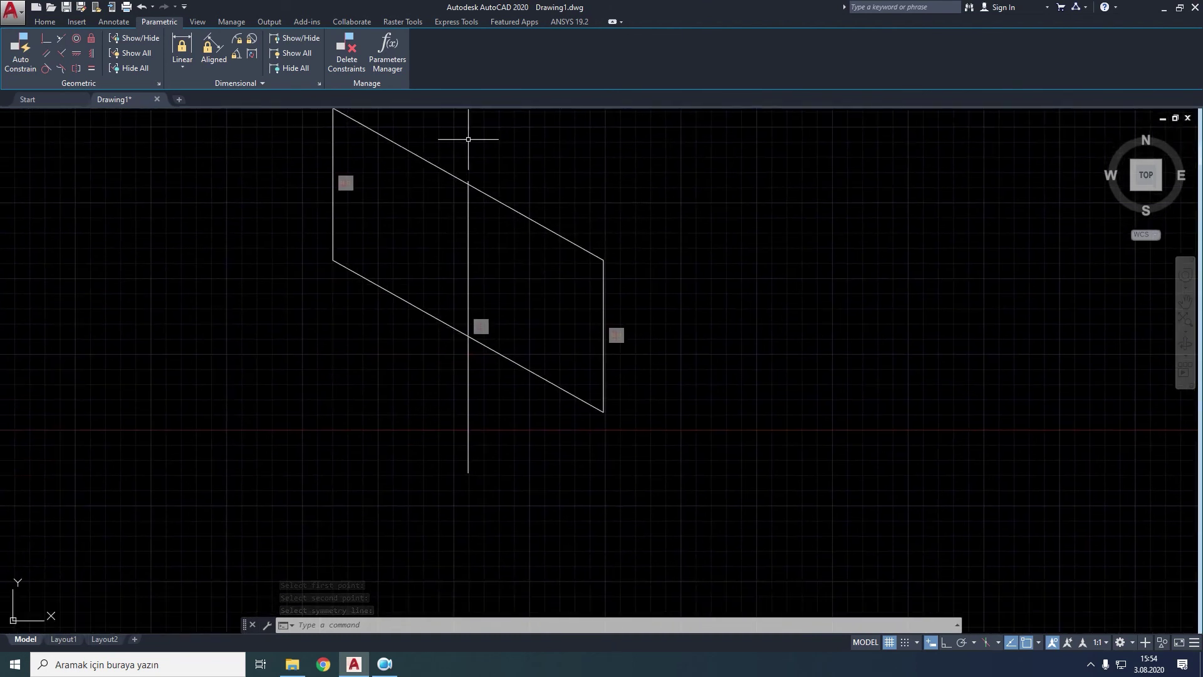
pyautogui.click(140, 7)
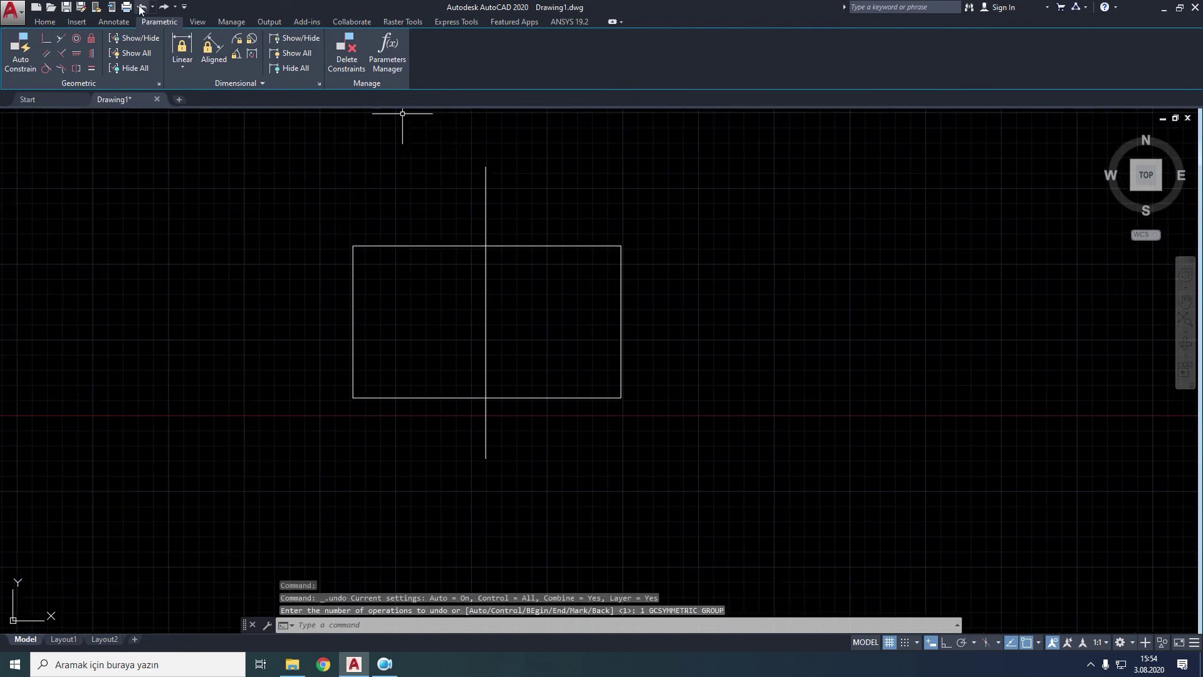
# Erase the rectangle and the vertical line.
pyautogui.click(733, 210)
pyautogui.click(309, 442)
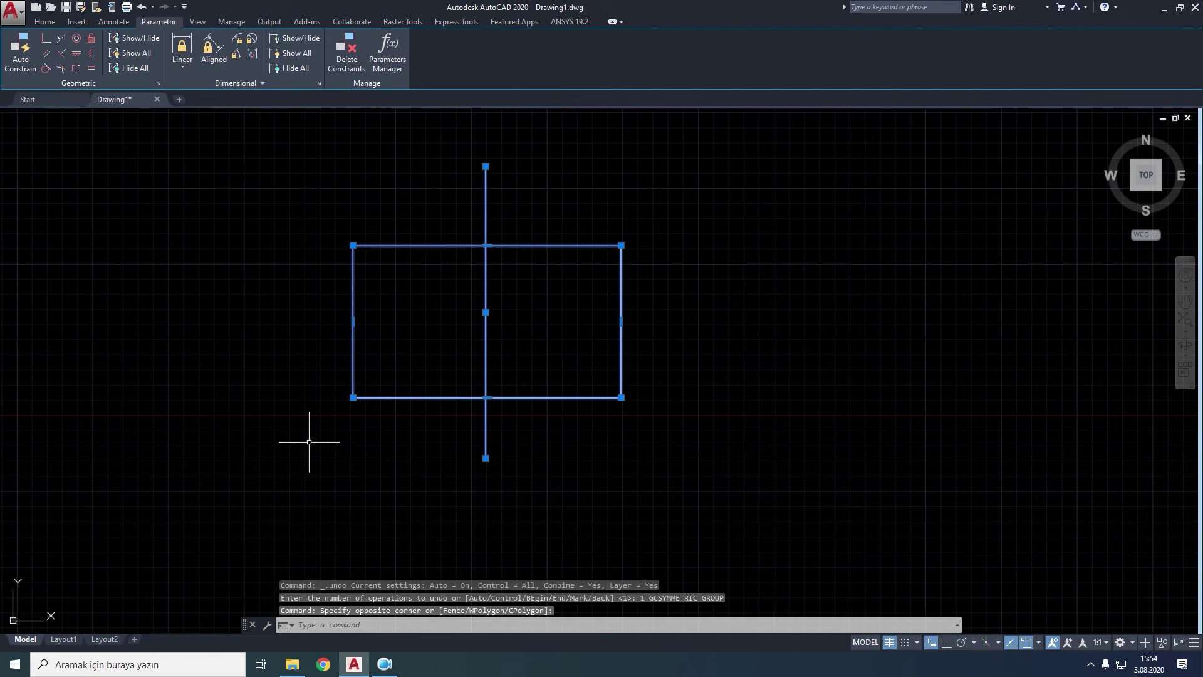
pyautogui.press('Delete')
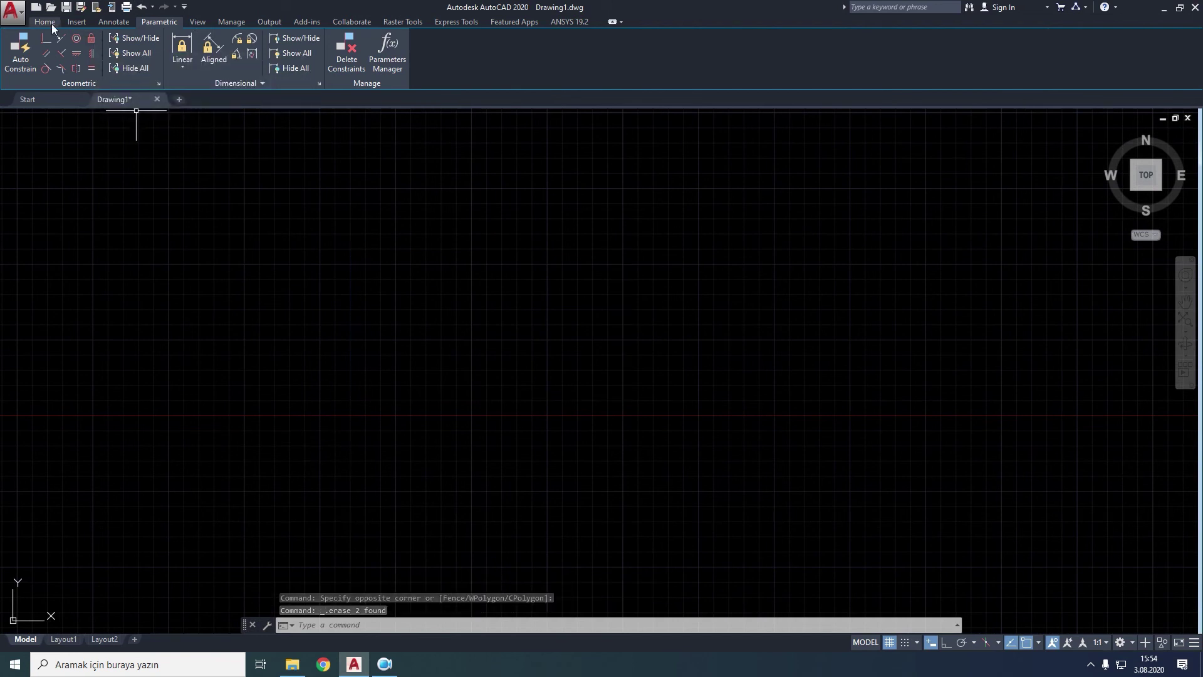
# Draw a diagonal line using the L command.
pyautogui.write('l')
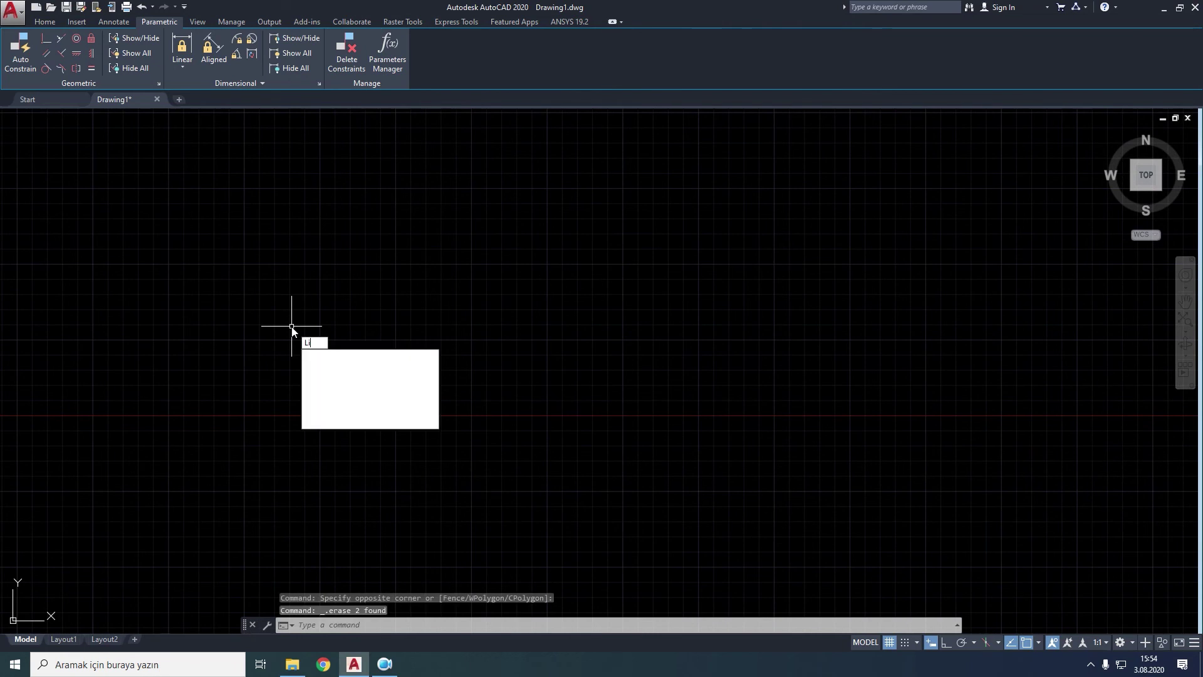
pyautogui.press('Return')
pyautogui.click(200, 384)
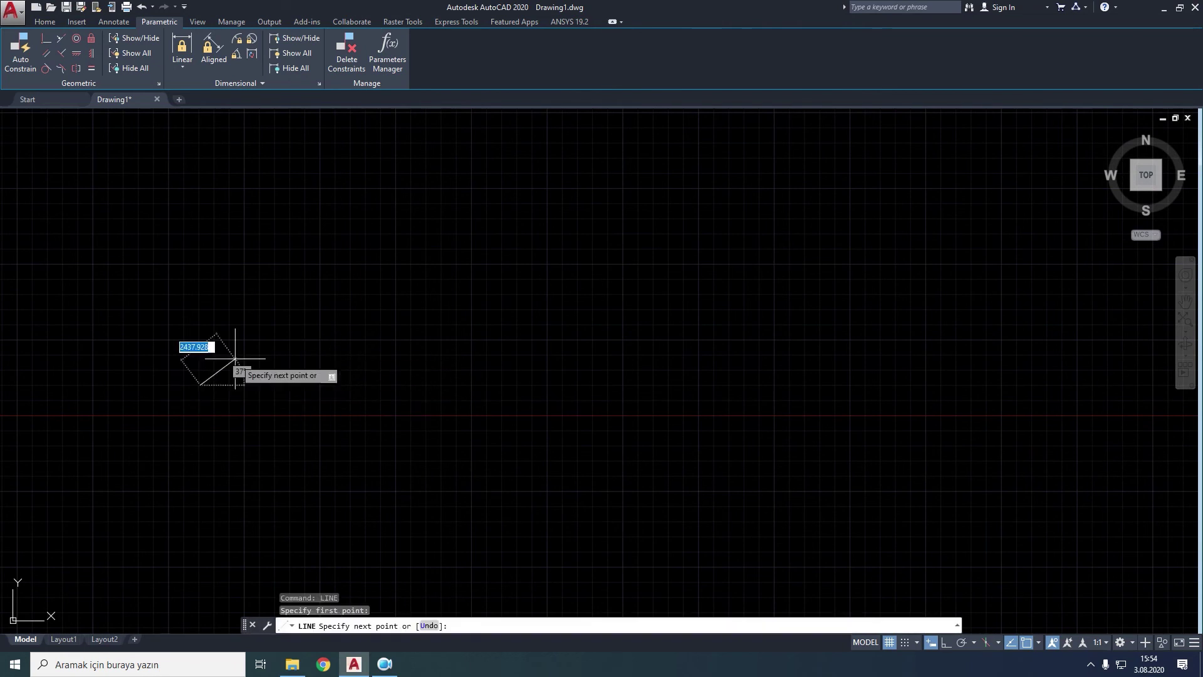
pyautogui.click(408, 192)
pyautogui.rightClick(409, 194)
pyautogui.click(439, 202)
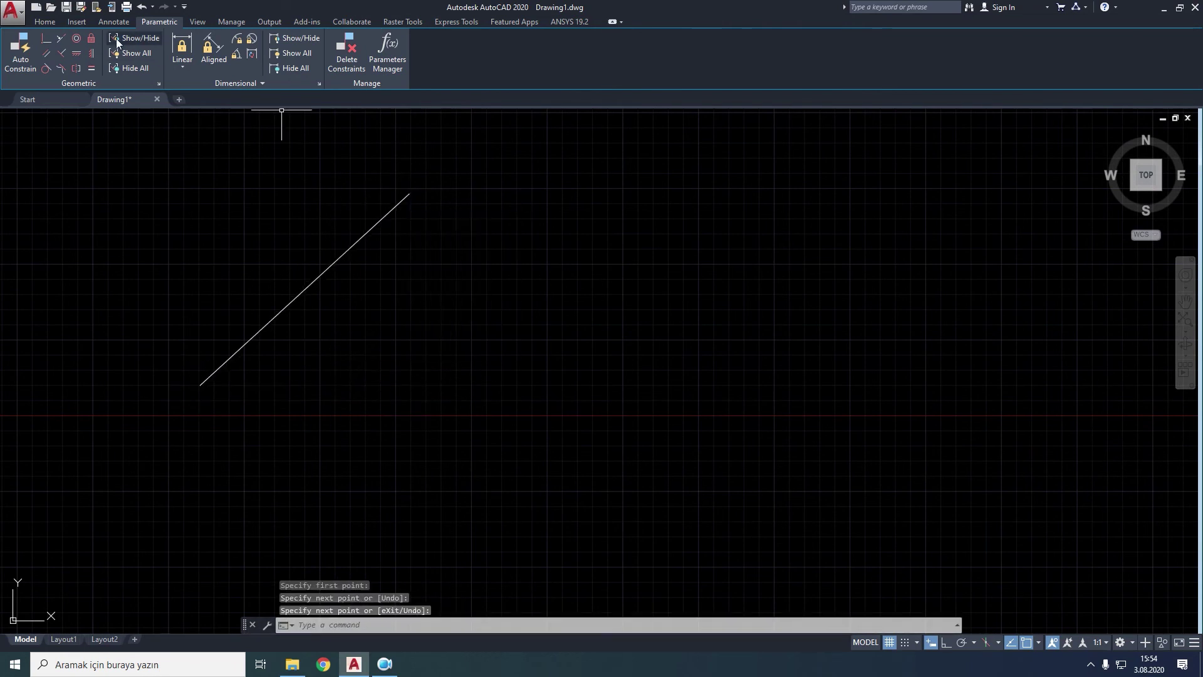
# Fix the line's upper endpoint and swing the lower end to a shallower slope.
pyautogui.click(92, 38)
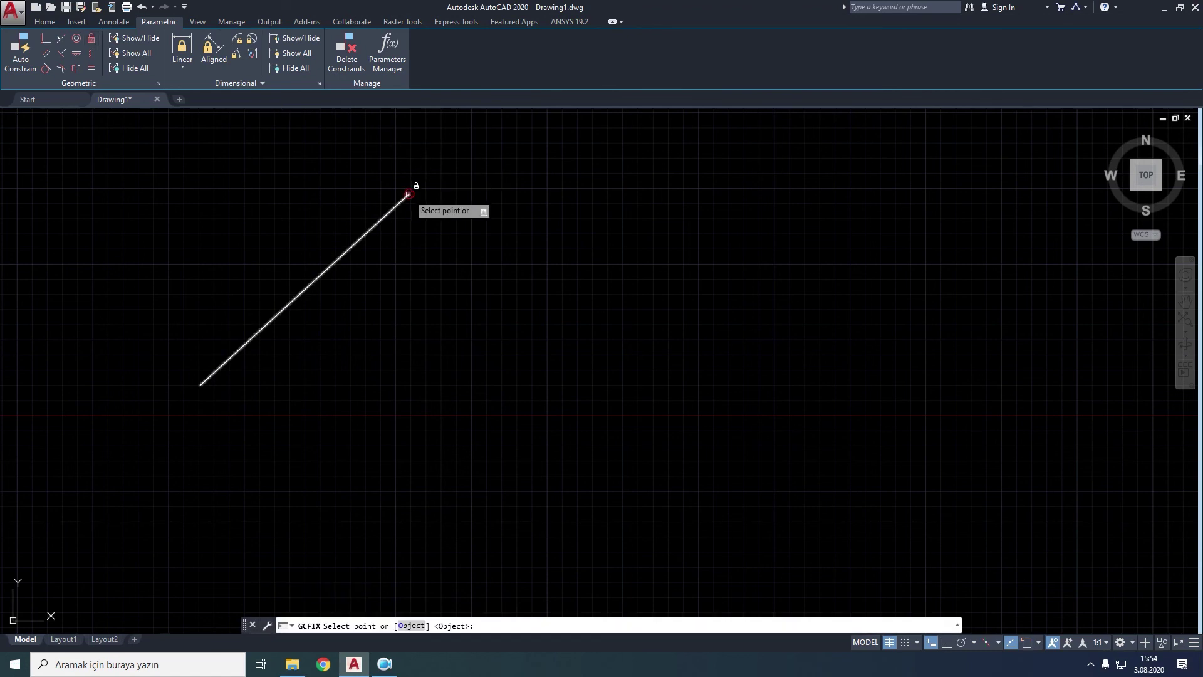
pyautogui.click(408, 193)
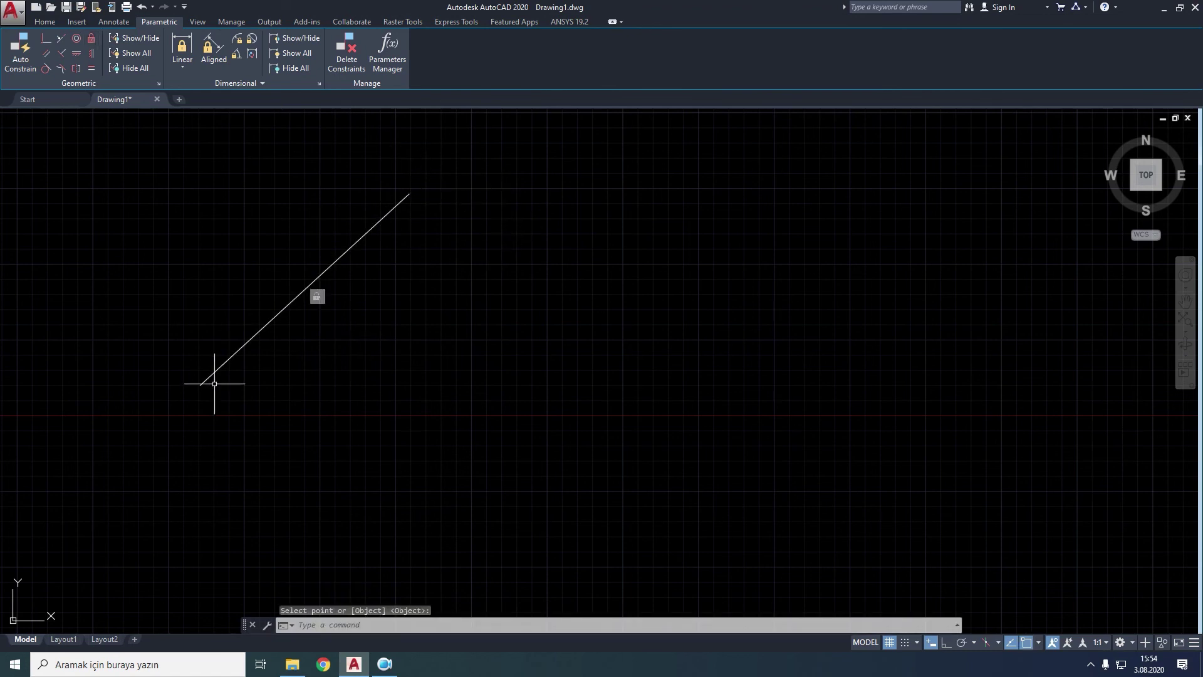
pyautogui.click(234, 356)
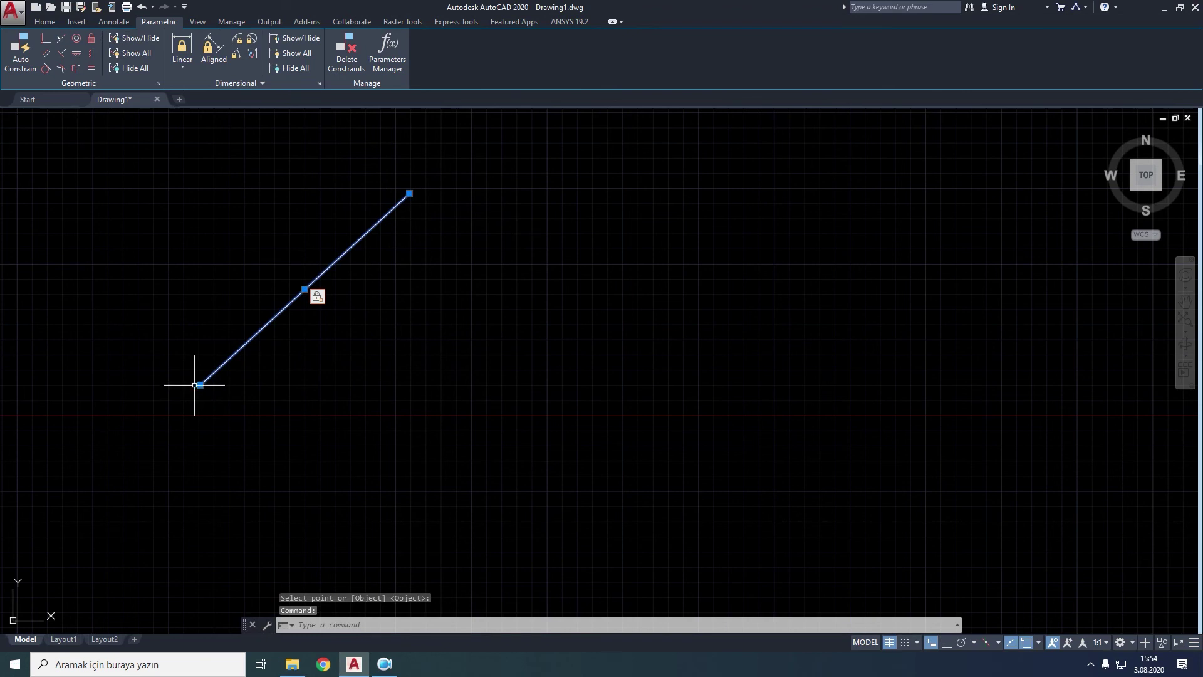
pyautogui.click(200, 385)
pyautogui.click(122, 289)
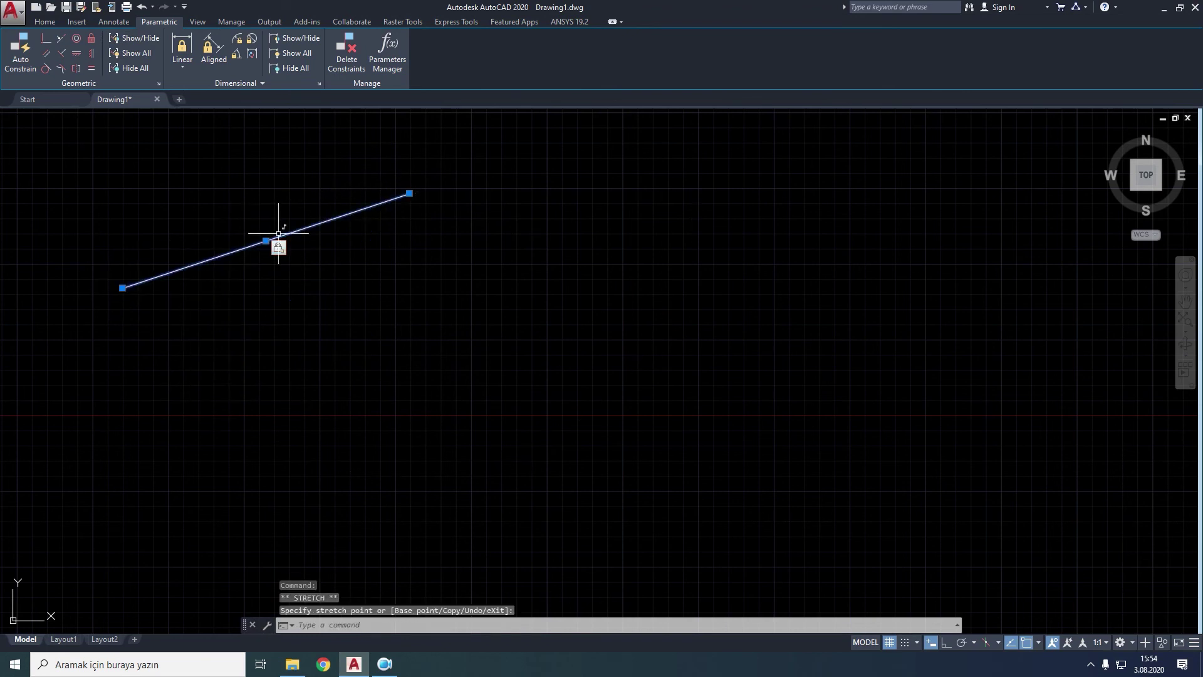
pyautogui.click(410, 193)
pyautogui.press('Escape')
pyautogui.click(410, 194)
pyautogui.press('Escape')
pyautogui.write('C')
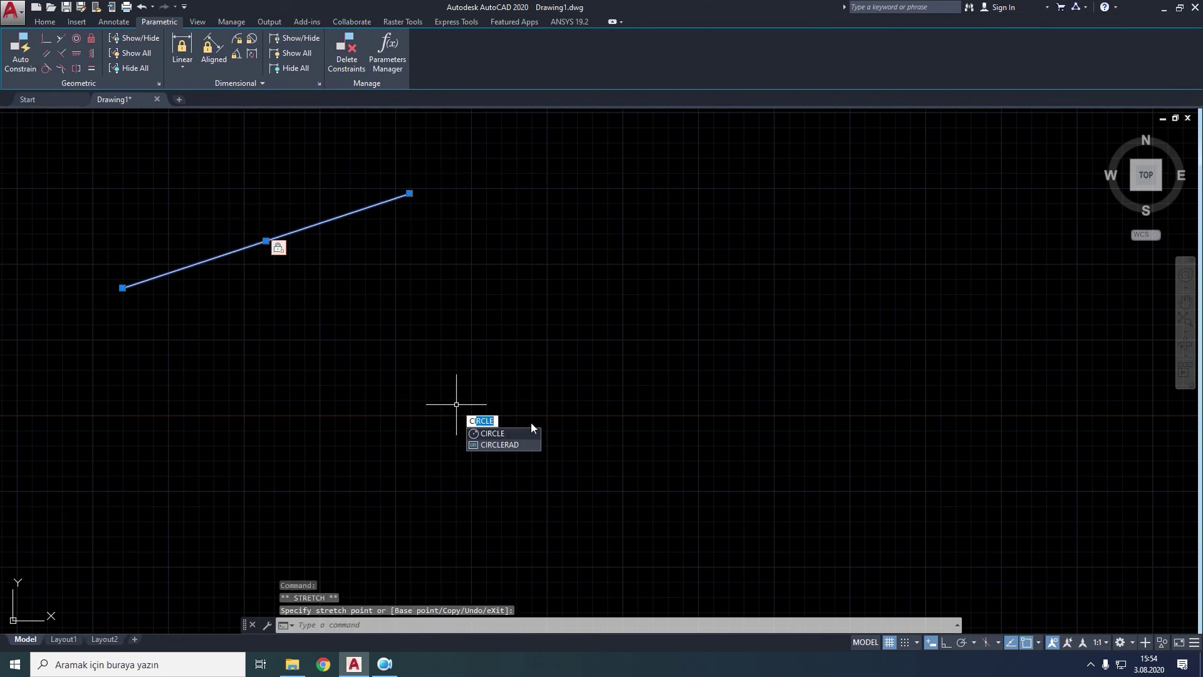
# Draw a circle, fix it, and enlarge it with its quadrant grip.
pyautogui.press('Return')
pyautogui.click(507, 338)
pyautogui.click(541, 394)
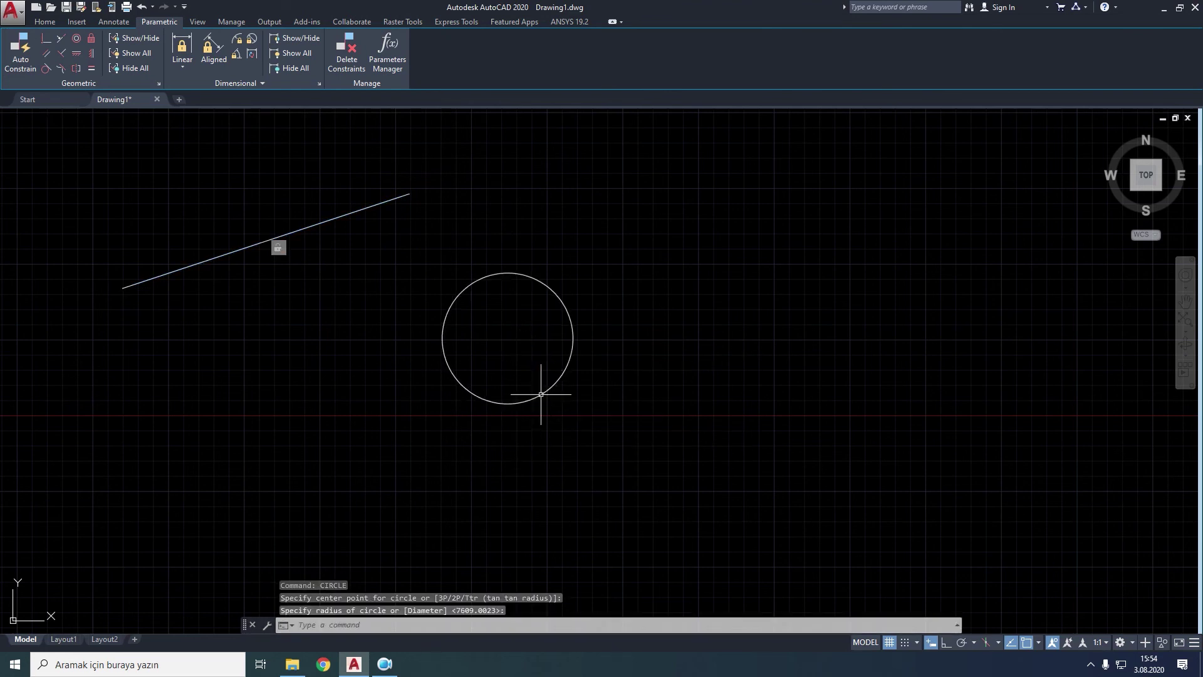
pyautogui.click(91, 38)
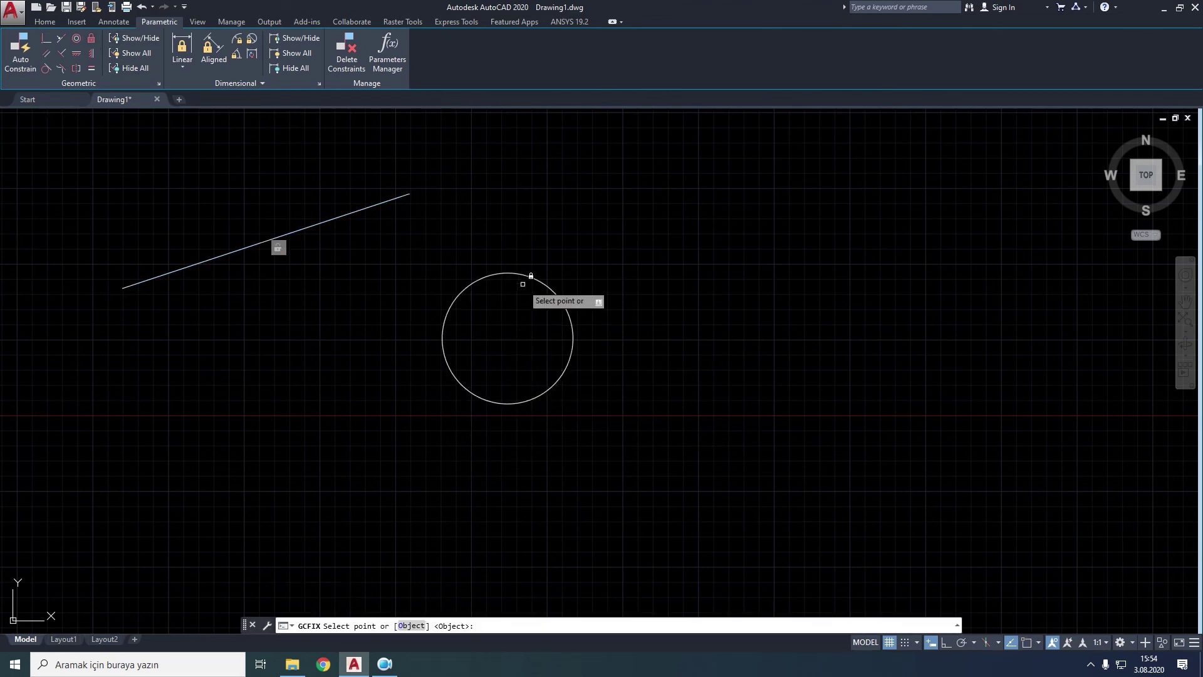
pyautogui.click(559, 296)
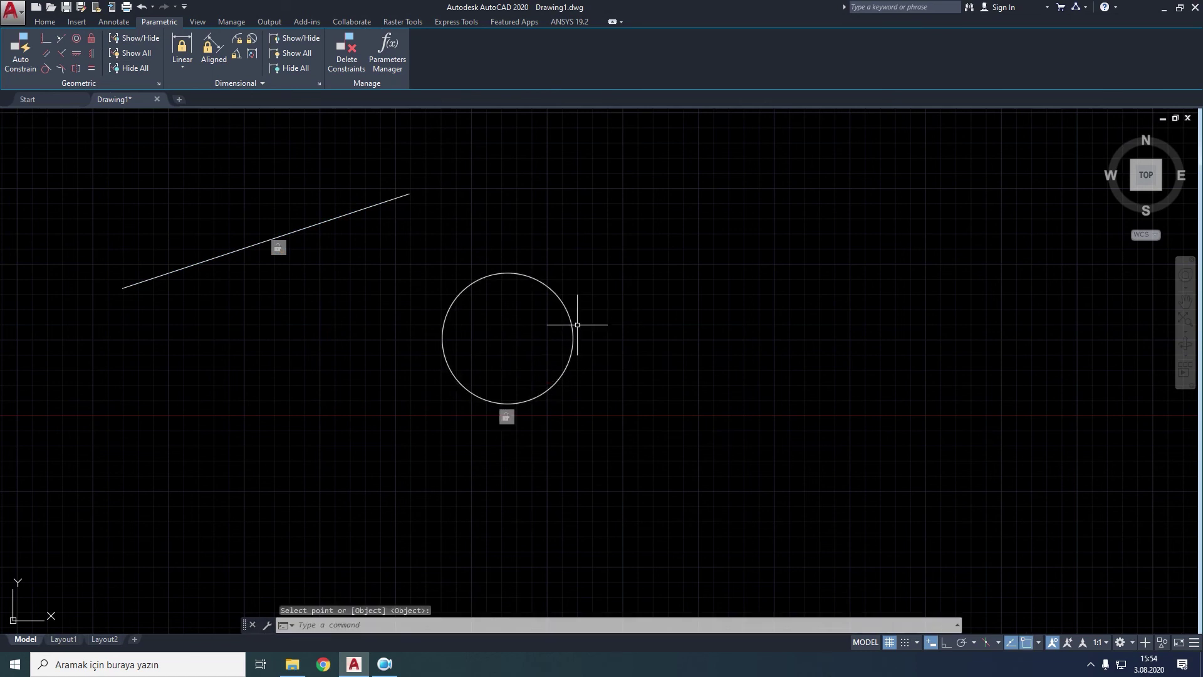
pyautogui.click(573, 322)
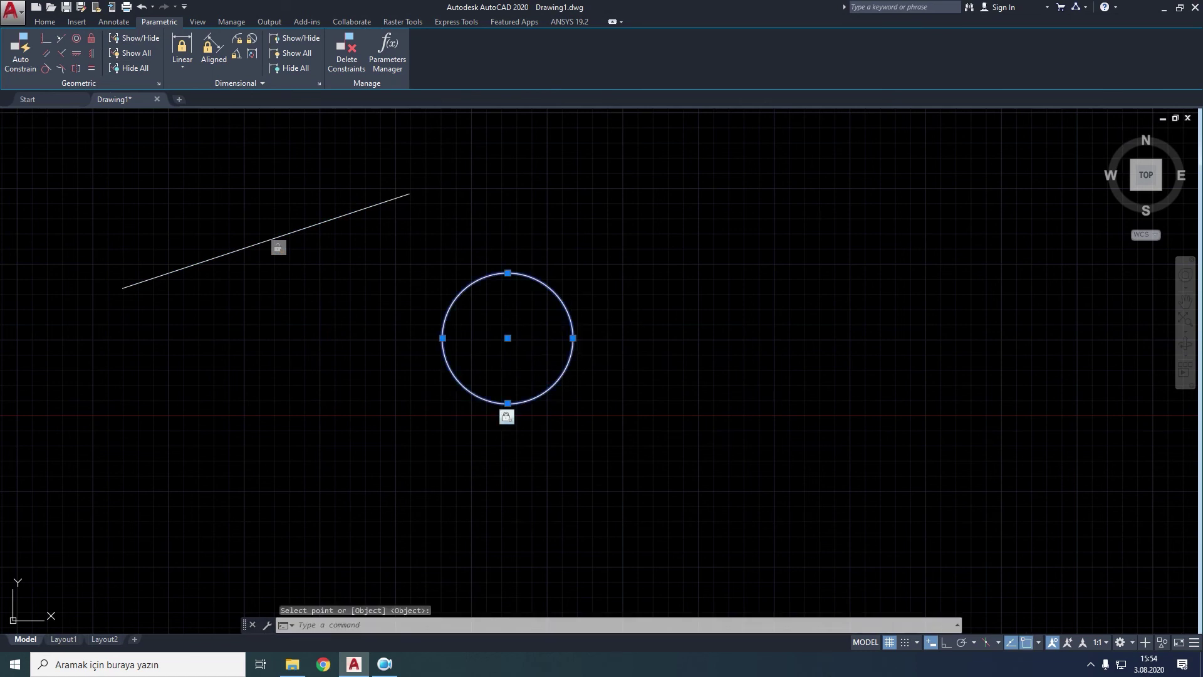
pyautogui.click(572, 337)
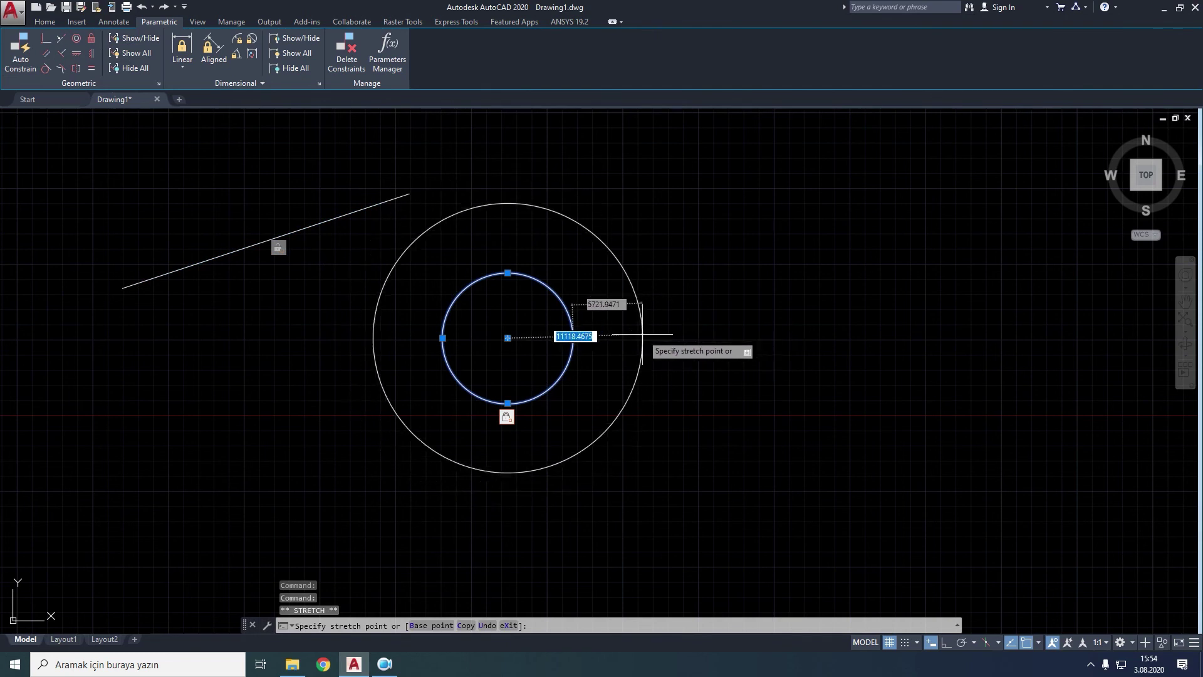
pyautogui.click(669, 337)
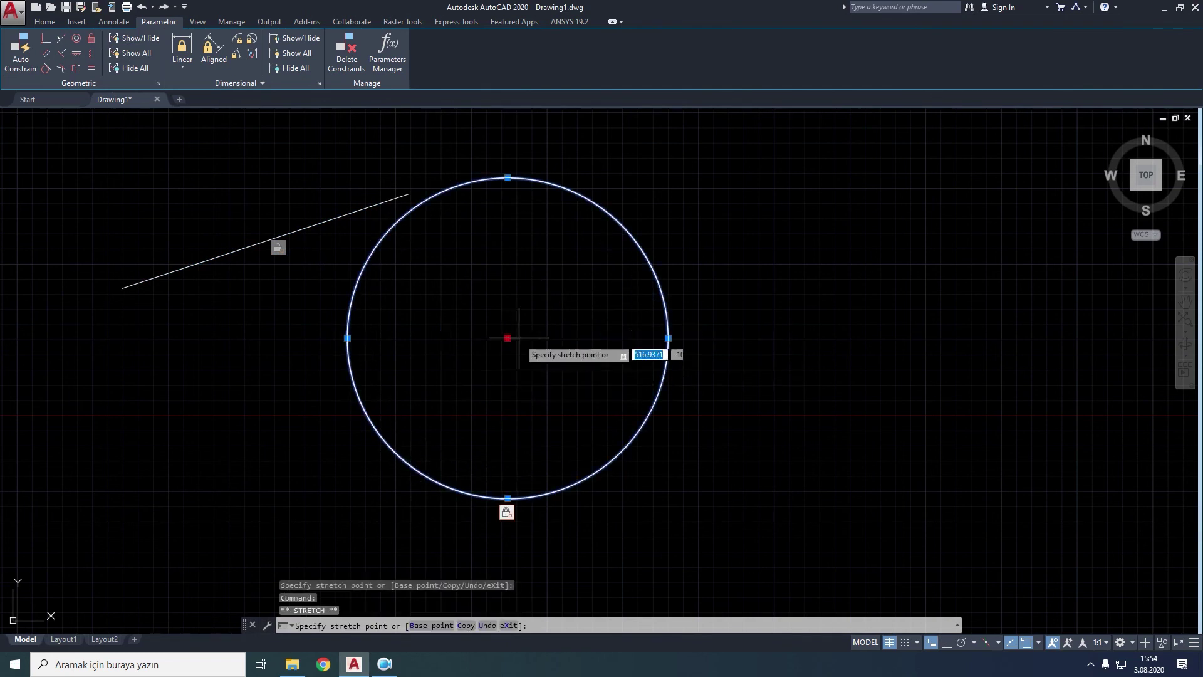
pyautogui.press('Escape')
pyautogui.press('Escape')
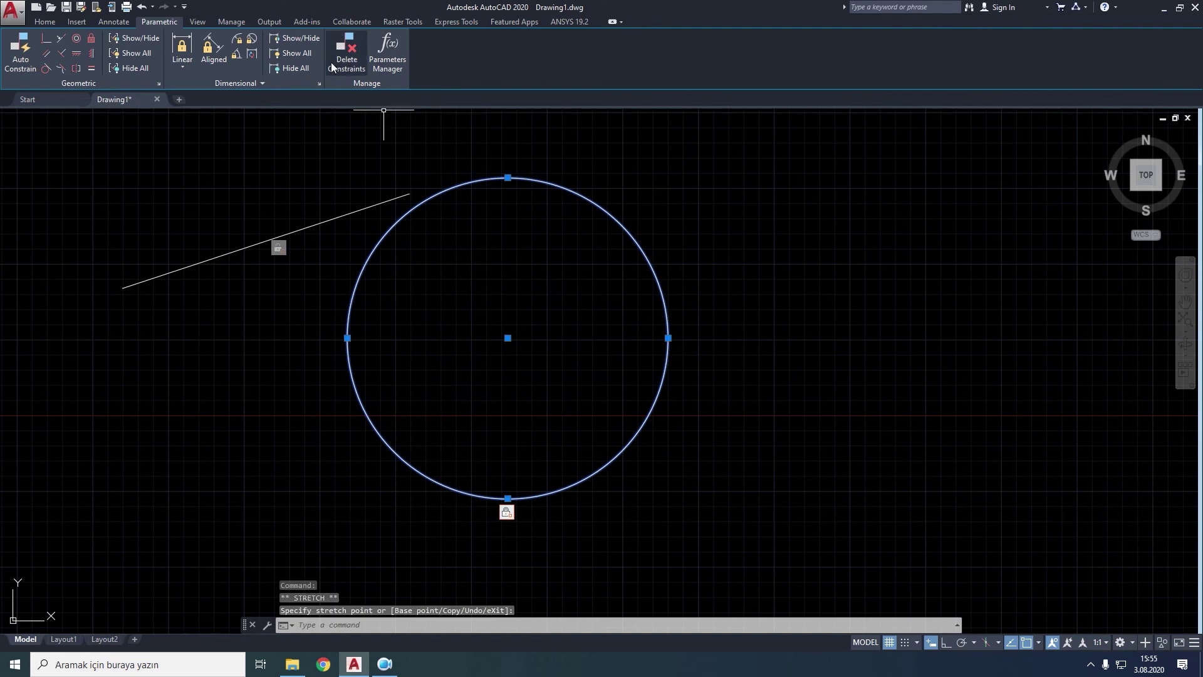
# Delete the circle's fix constraint and move the circle up and right.
pyautogui.rightClick(512, 517)
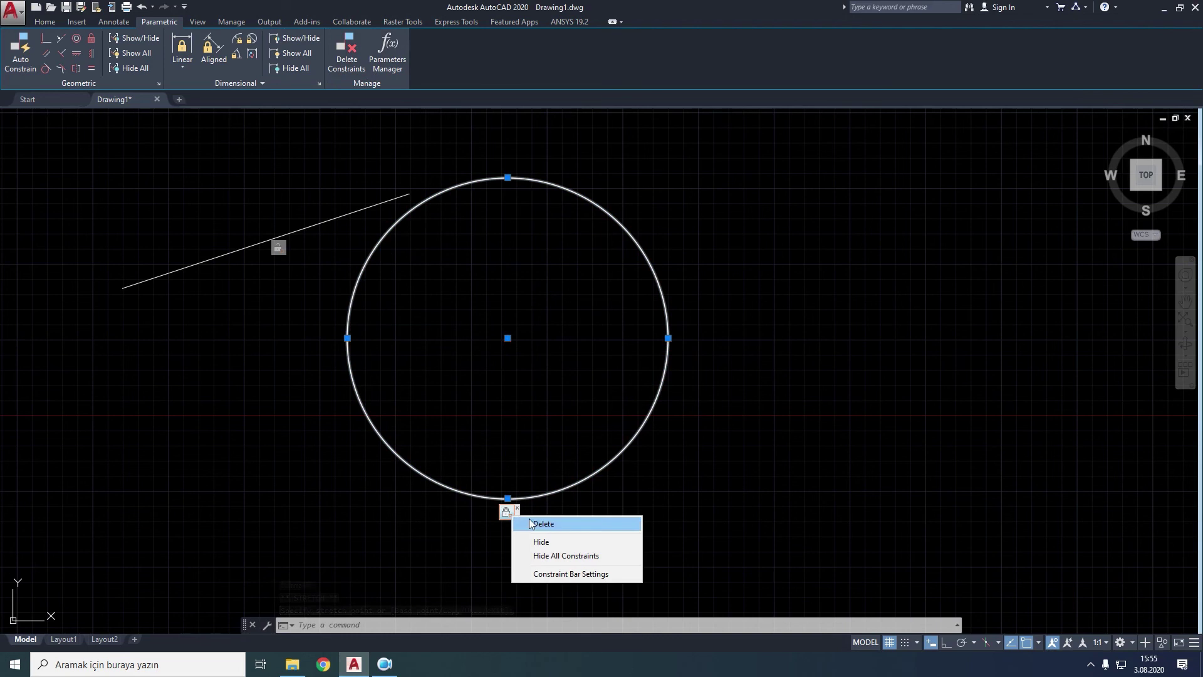
pyautogui.click(540, 524)
pyautogui.click(508, 337)
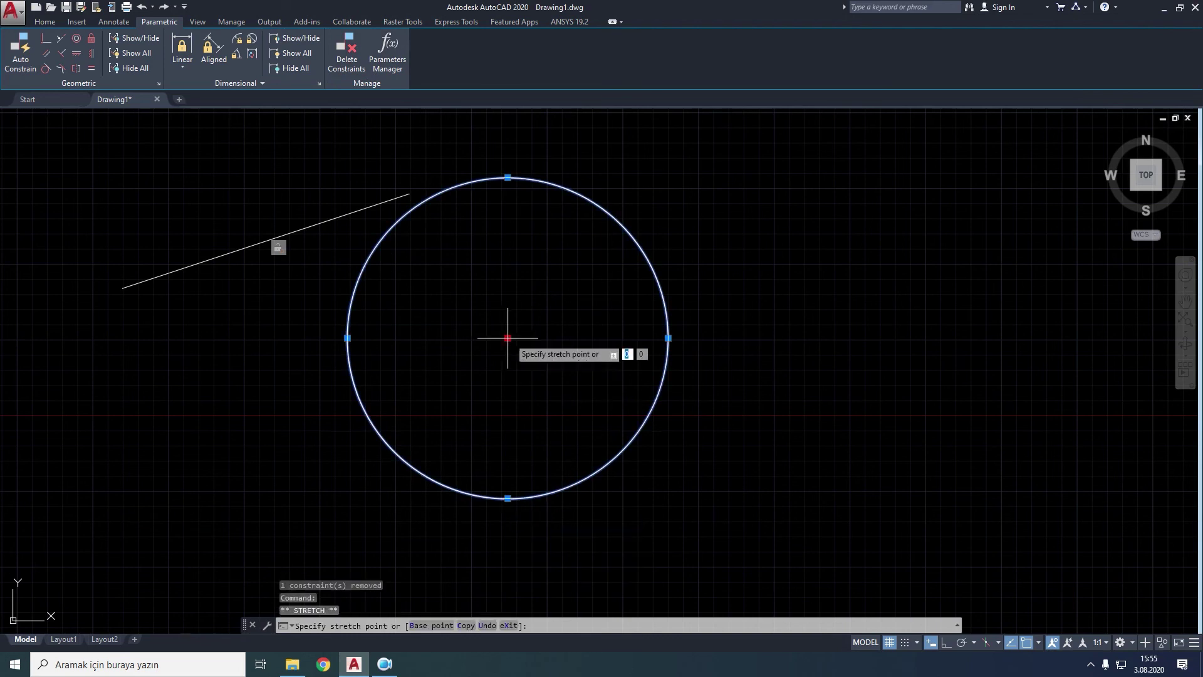
pyautogui.click(610, 303)
# Erase the line and the circle, leaving the drawing empty.
pyautogui.click(839, 167)
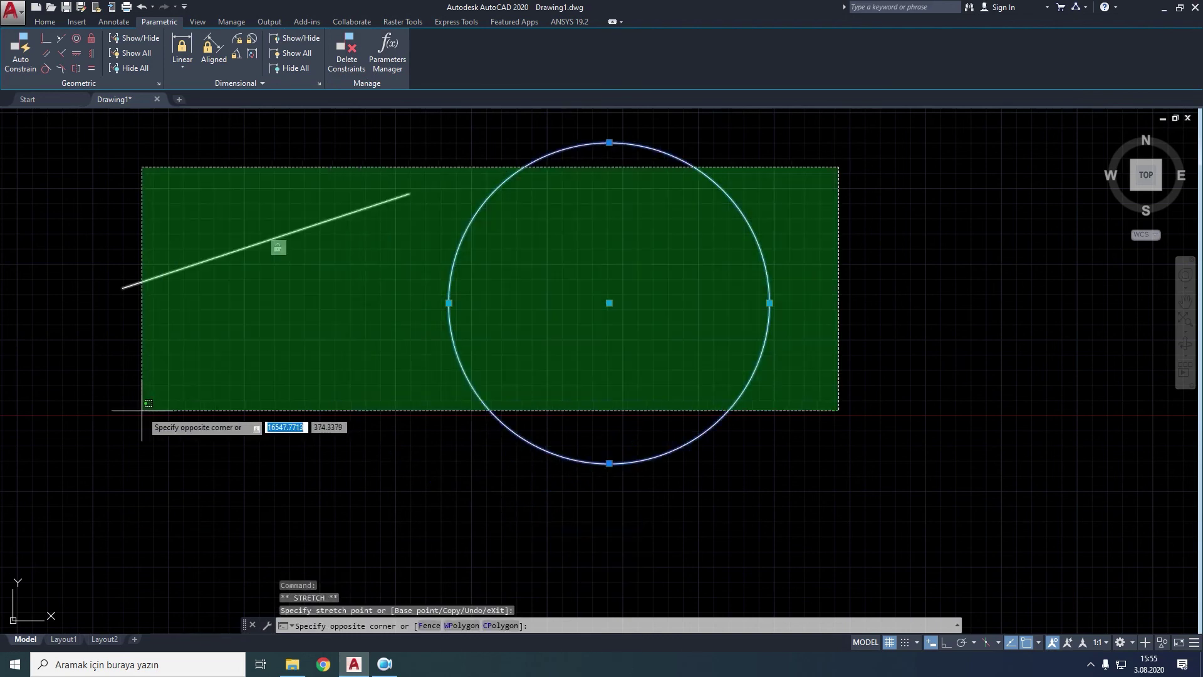
pyautogui.click(142, 410)
pyautogui.press('Delete')
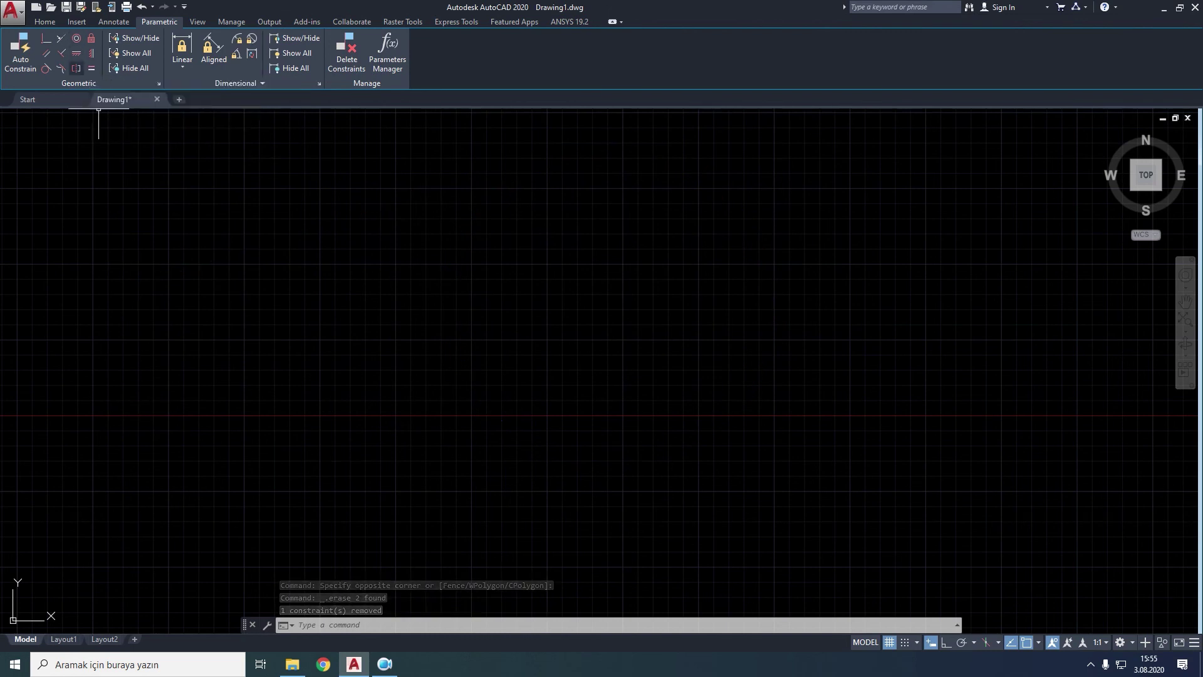
# Draw a small circle on the left and a larger circle to its right.
pyautogui.write('cI')
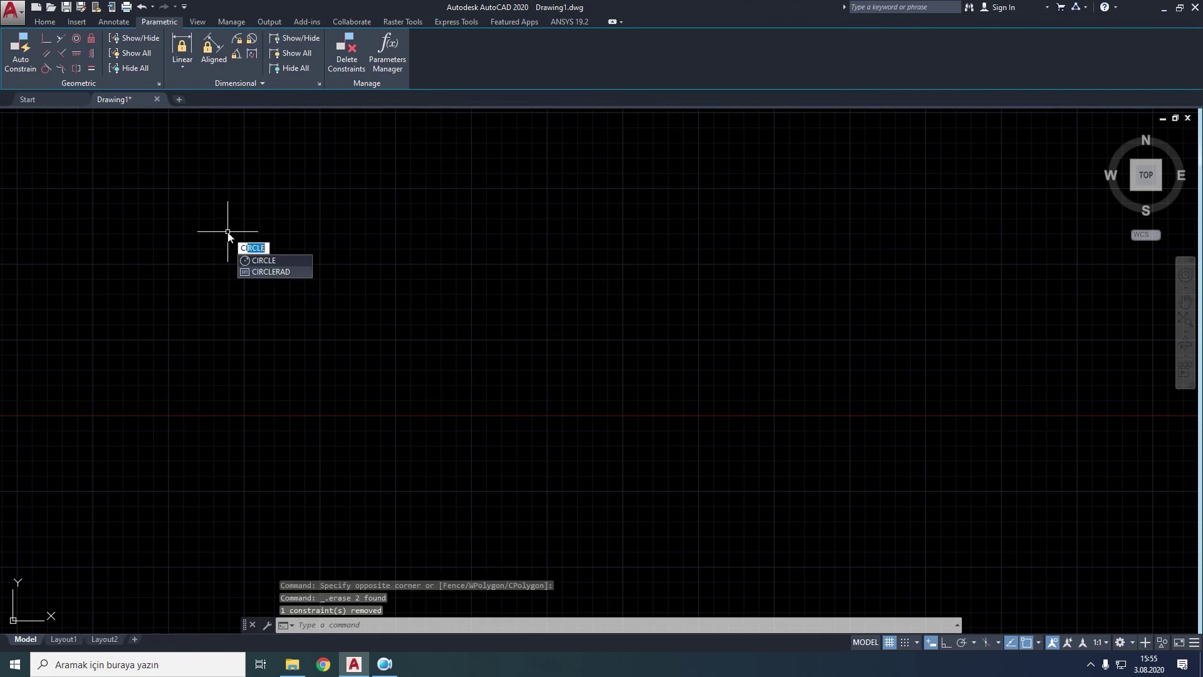
pyautogui.write('Rle')
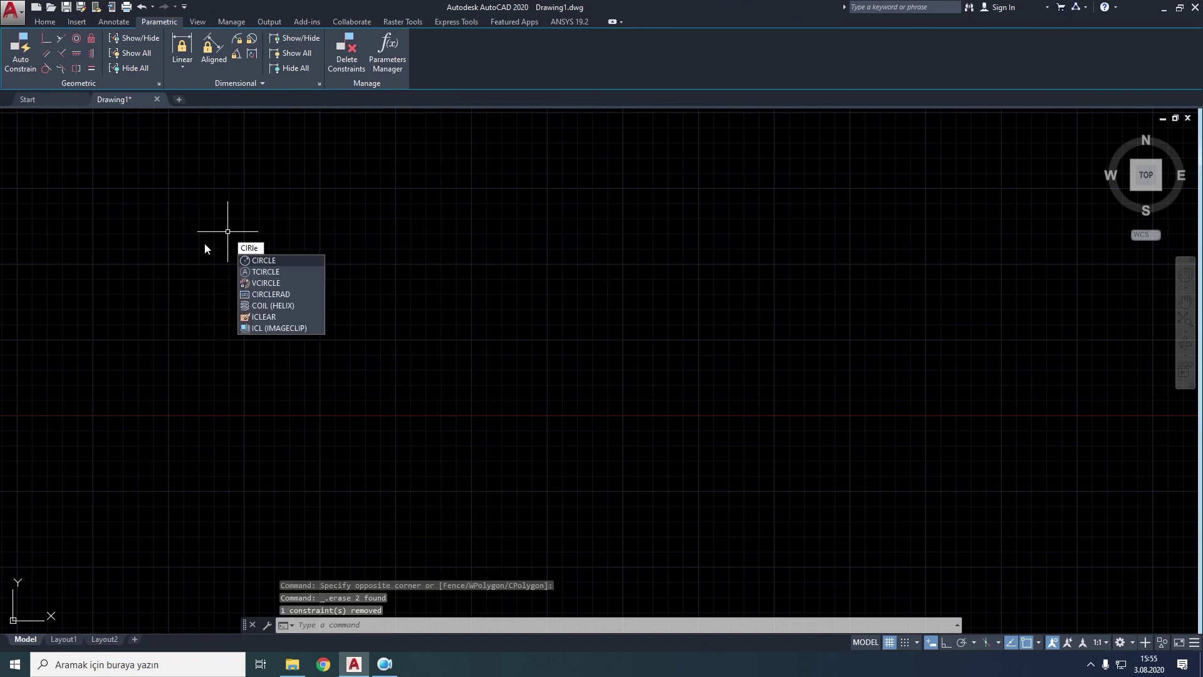
pyautogui.press('Return')
pyautogui.click(241, 264)
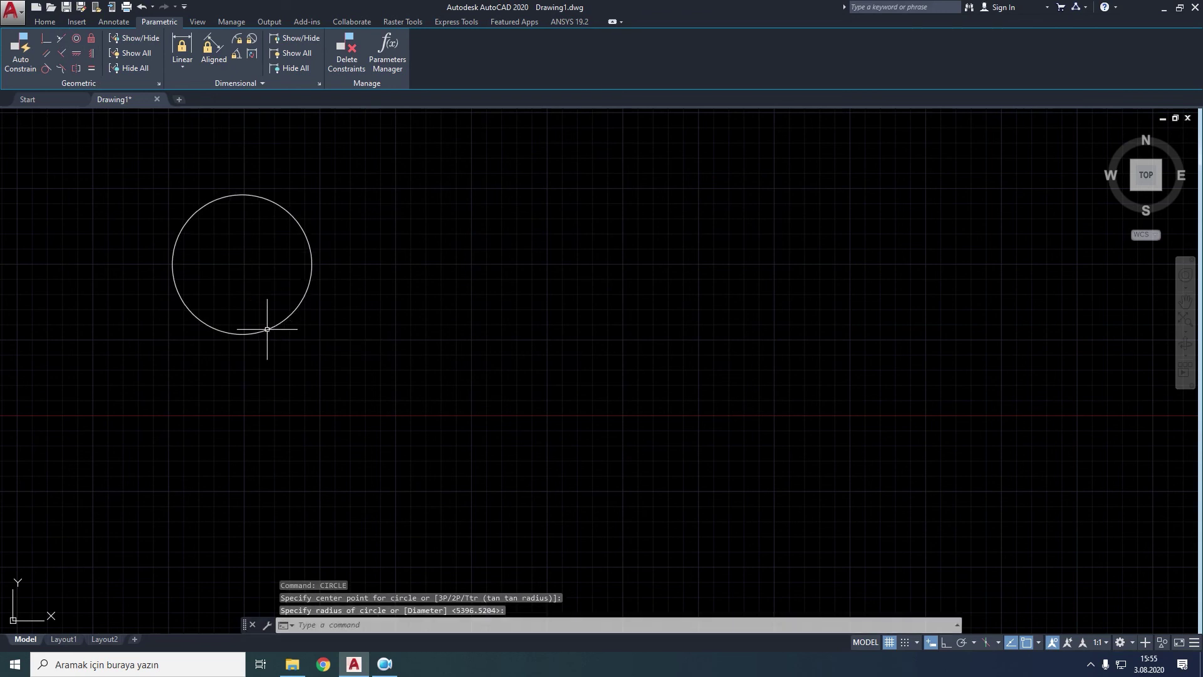
pyautogui.press('Return')
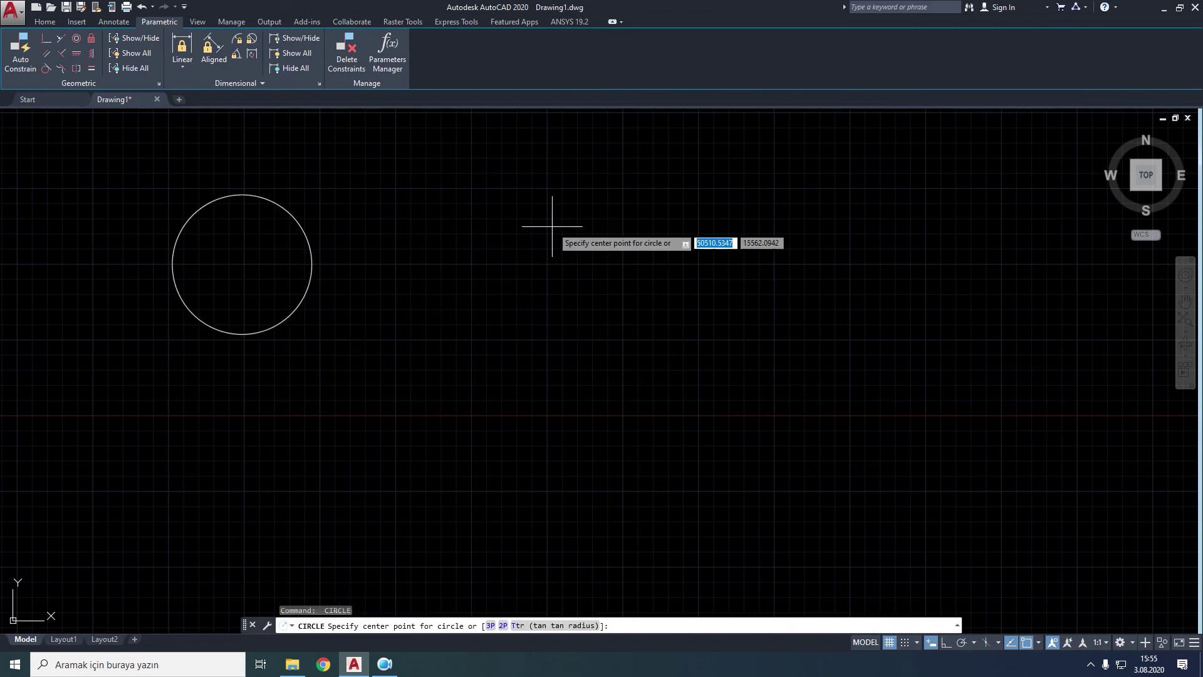
pyautogui.click(550, 208)
pyautogui.click(593, 304)
pyautogui.moveTo(498, 299); pyautogui.dragTo(470, 396, button='middle')
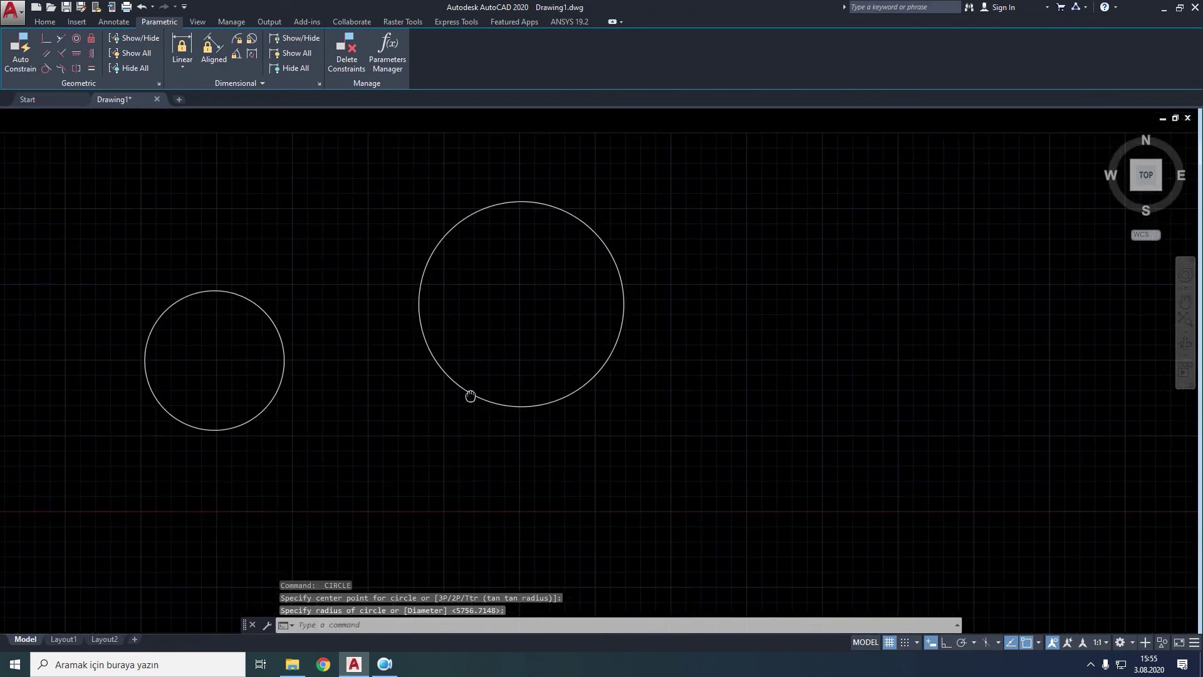
# Apply an Equal constraint matching the right circle to the left circle.
pyautogui.click(93, 66)
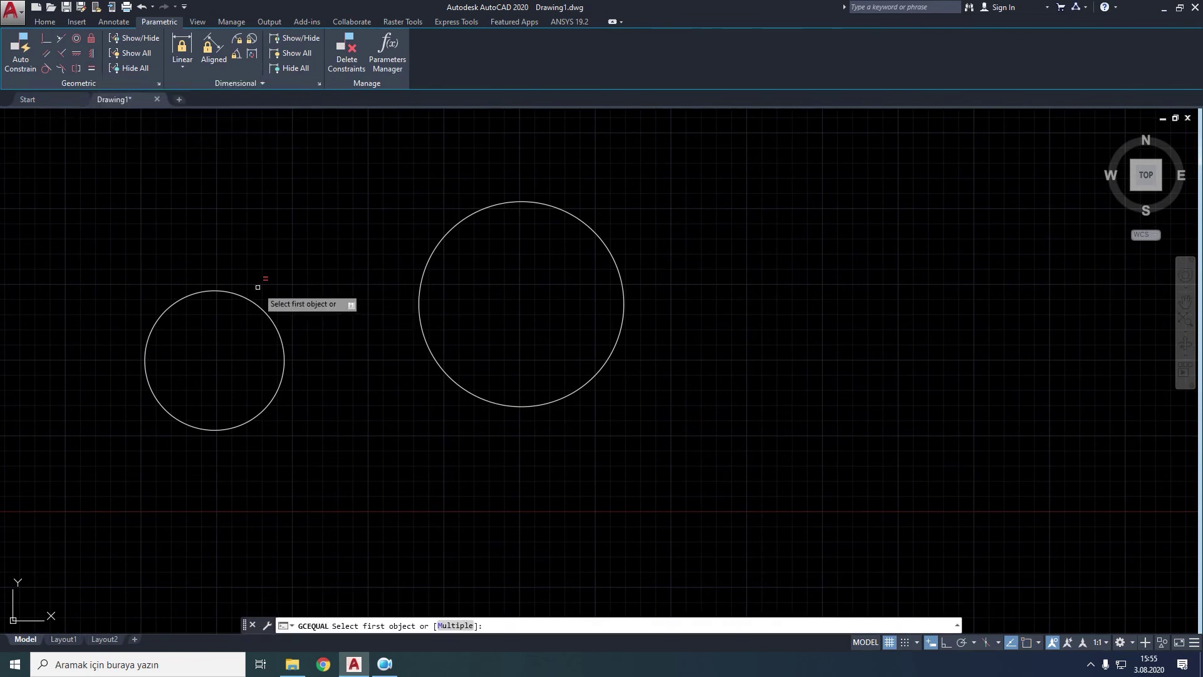
pyautogui.click(262, 309)
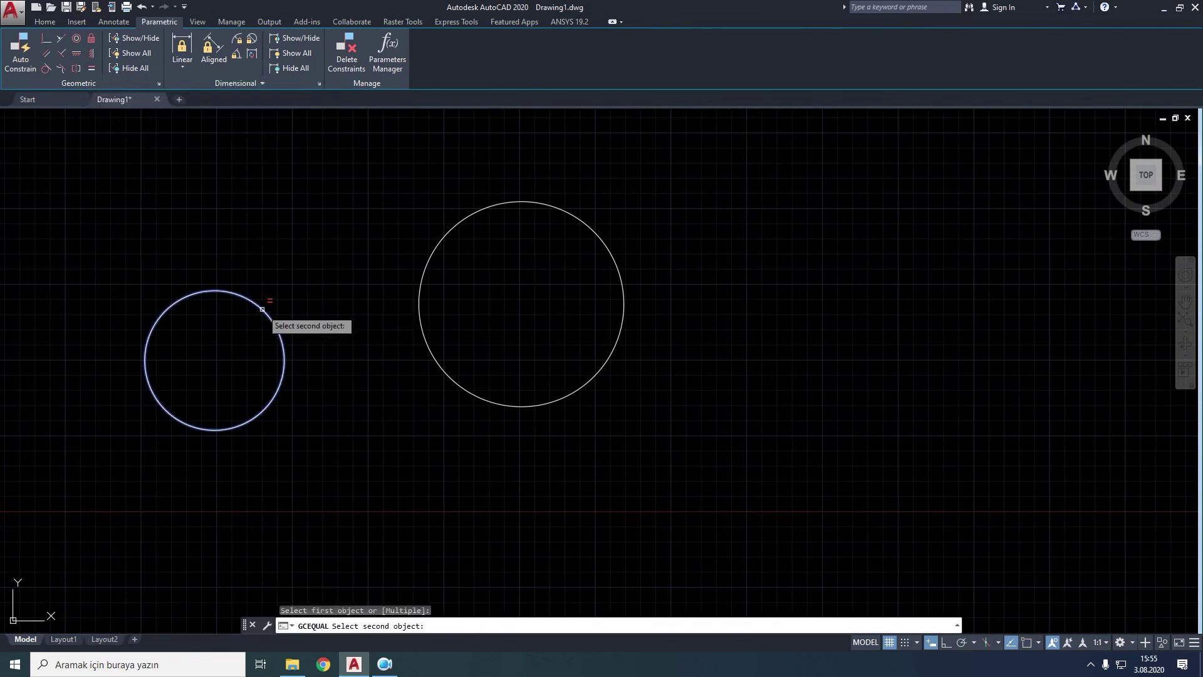
pyautogui.click(420, 292)
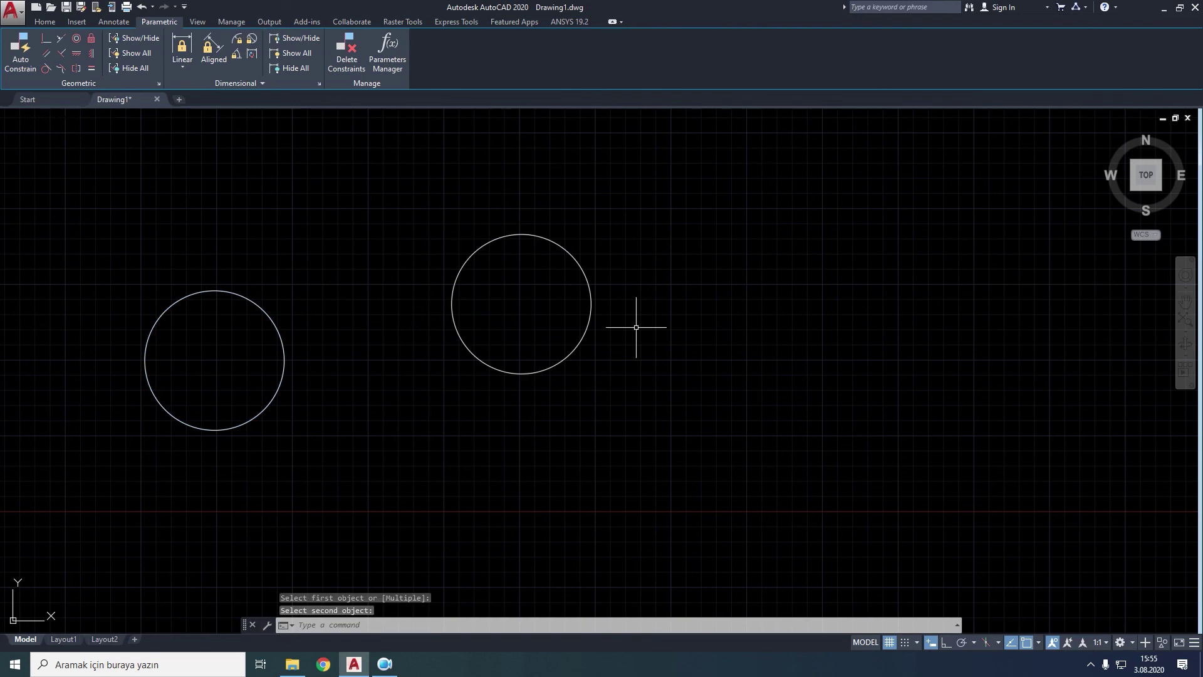
# Resize the circles by their grips to show both change size together.
pyautogui.click(586, 280)
pyautogui.click(591, 303)
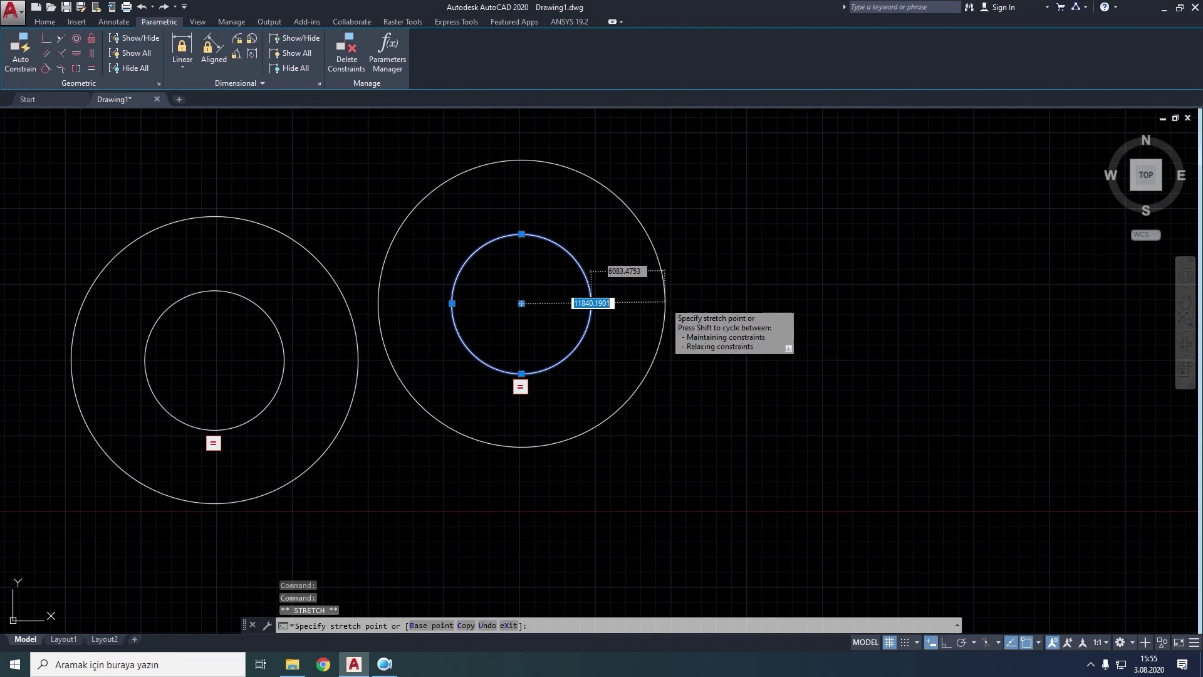
pyautogui.click(665, 303)
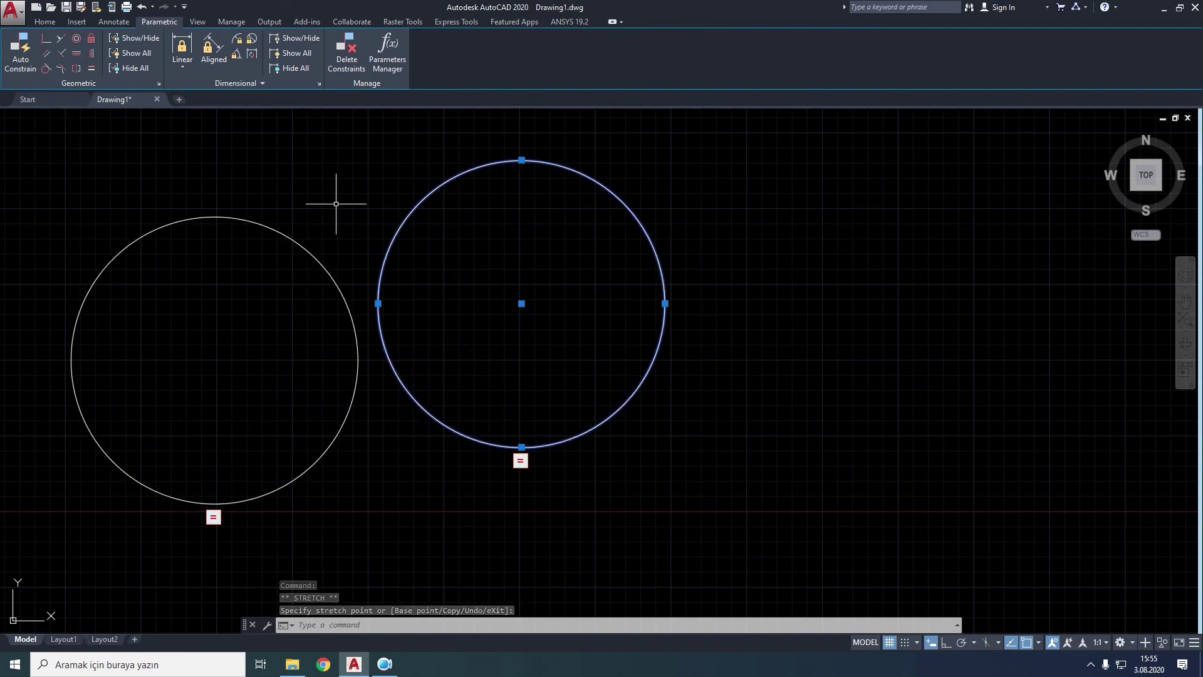
pyautogui.press('Escape')
pyautogui.click(305, 249)
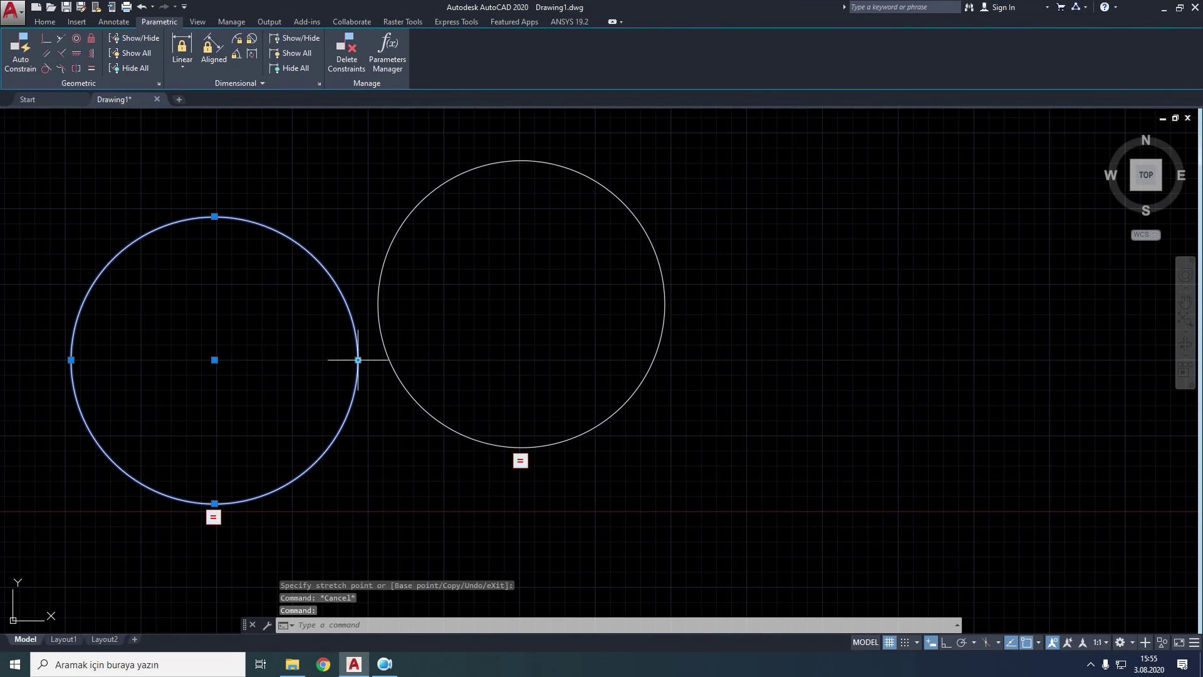
pyautogui.click(358, 359)
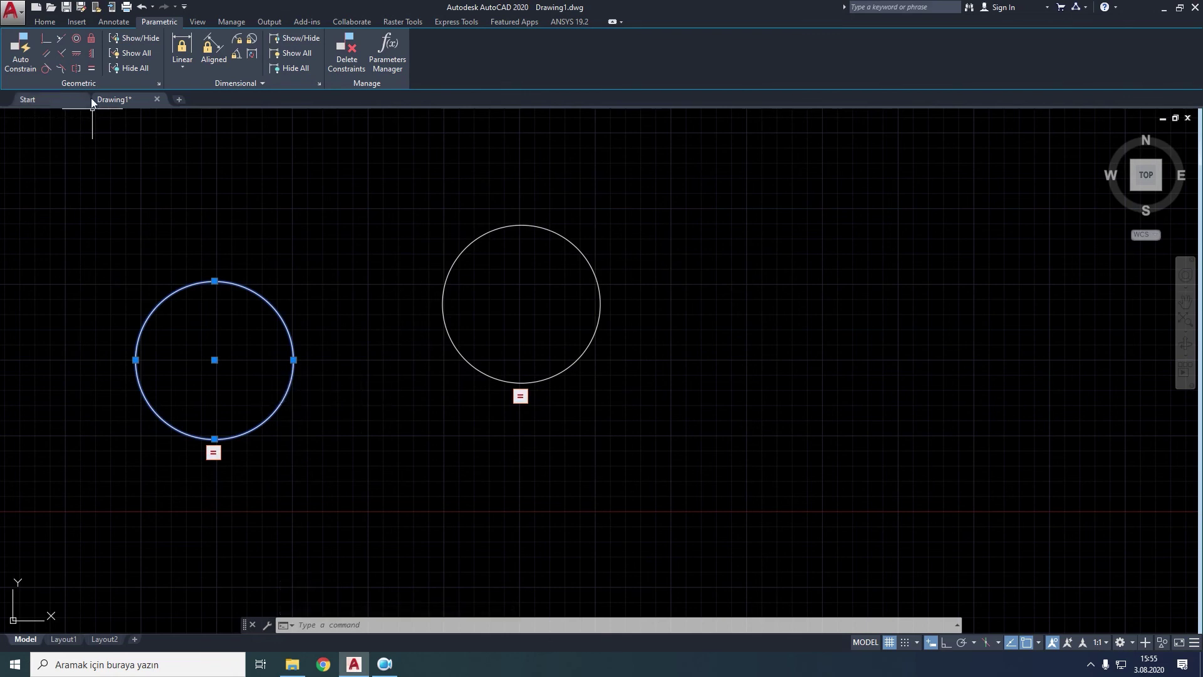
pyautogui.click(385, 664)
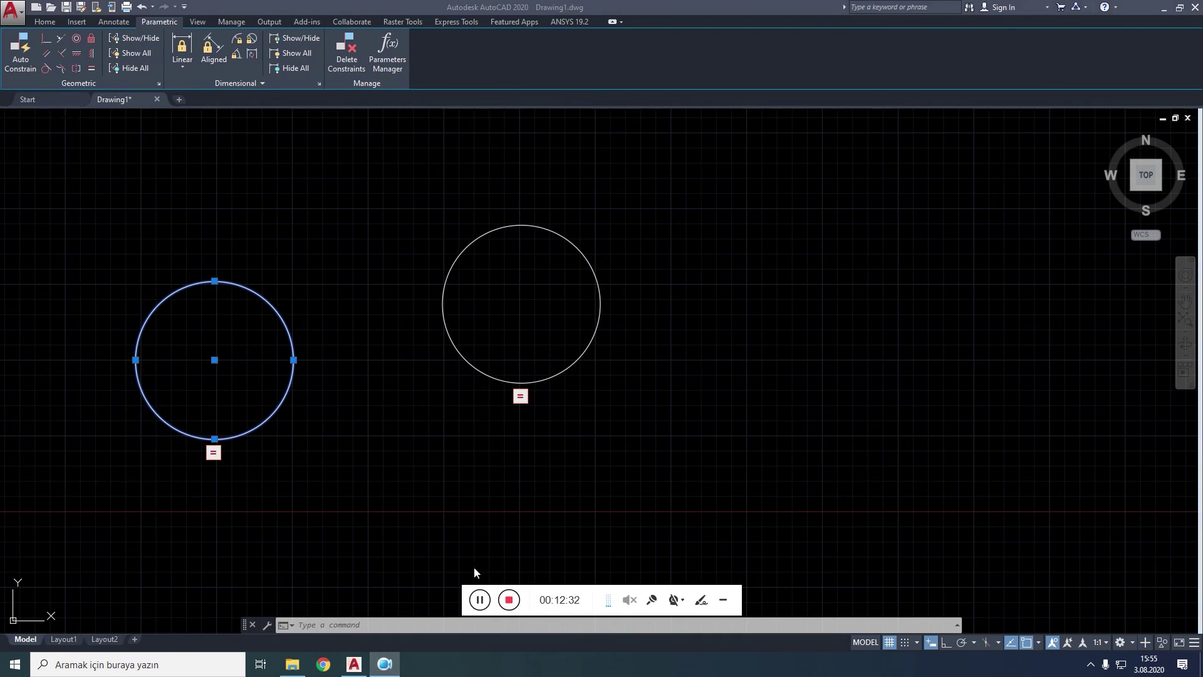